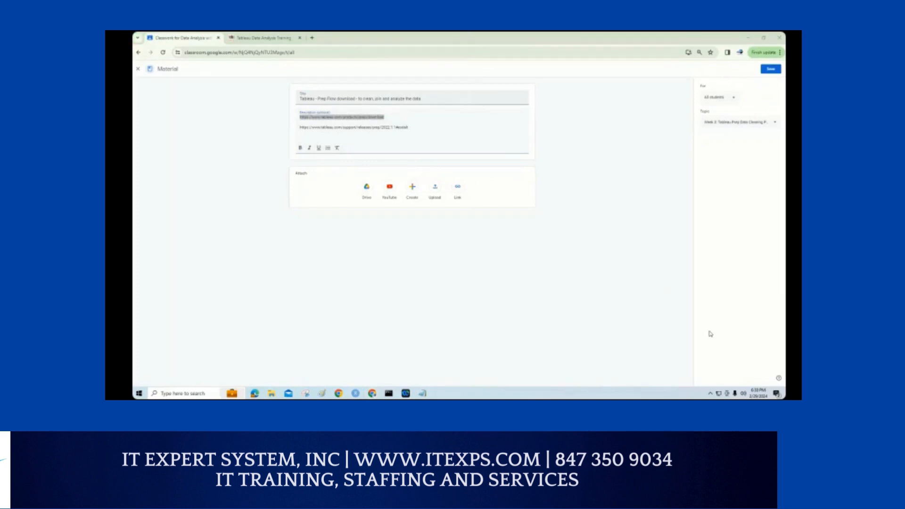
click(710, 393)
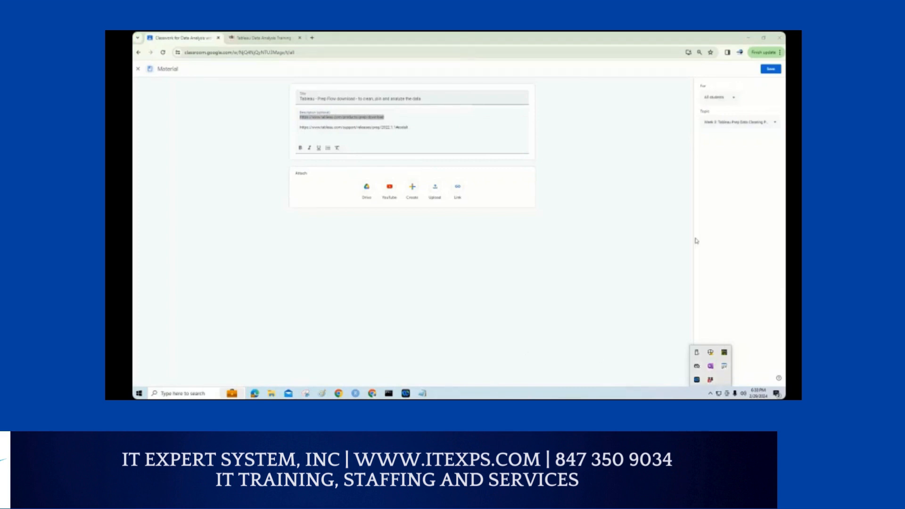
click(697, 216)
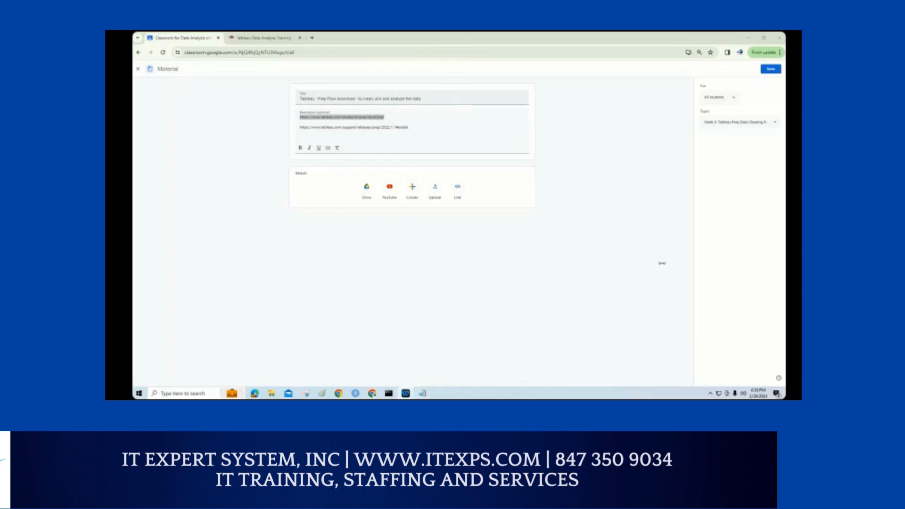
mouse_move(406, 393)
click(609, 186)
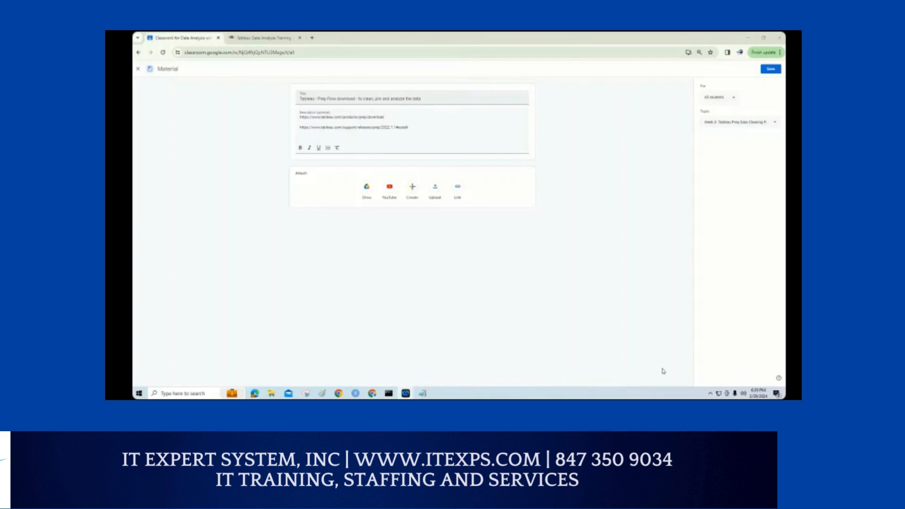
click(313, 38)
text(https://www.tableau.com/products/prep/download)
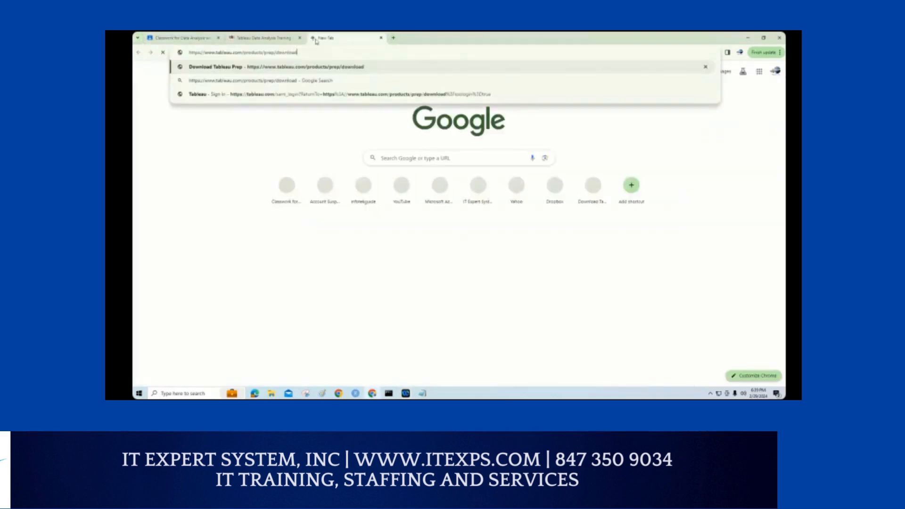
key(Return)
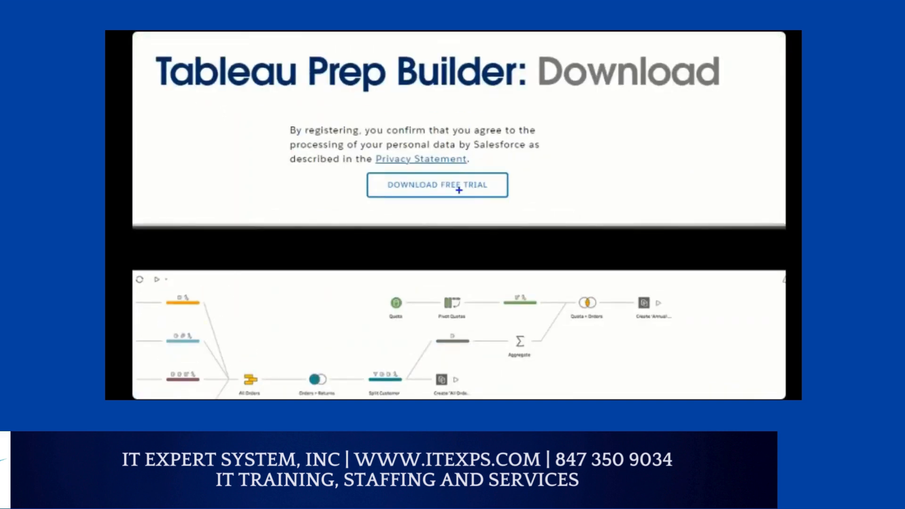
mouse_move(328, 193)
mouse_down()
mouse_move(538, 163)
mouse_move(246, 191)
mouse_move(537, 186)
mouse_up()
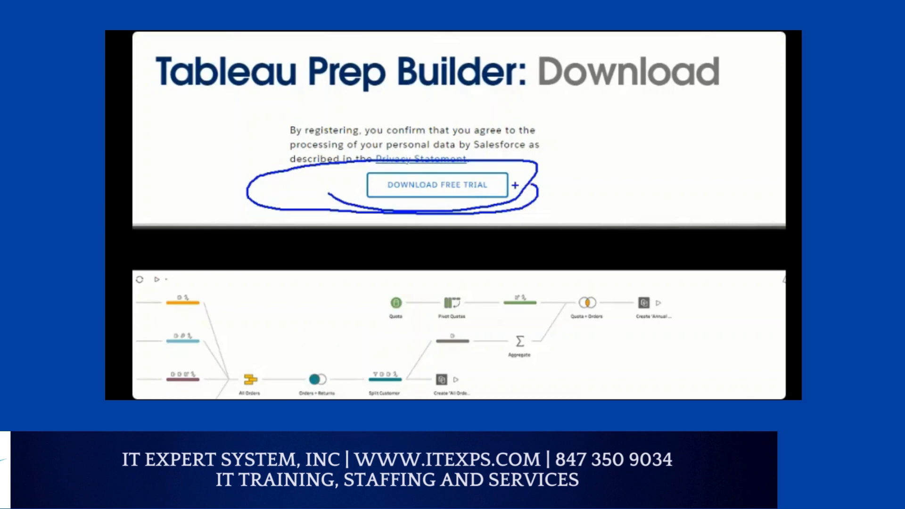
click(437, 184)
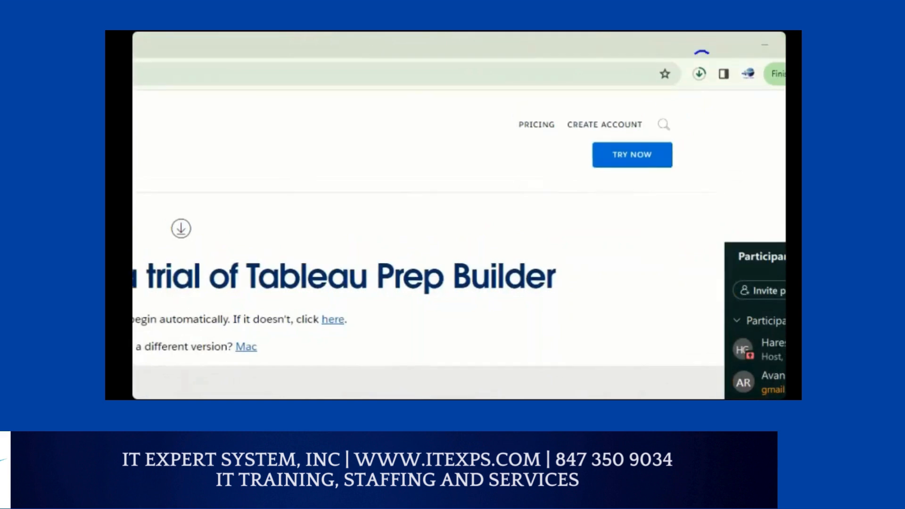
drag(717, 99, 687, 47)
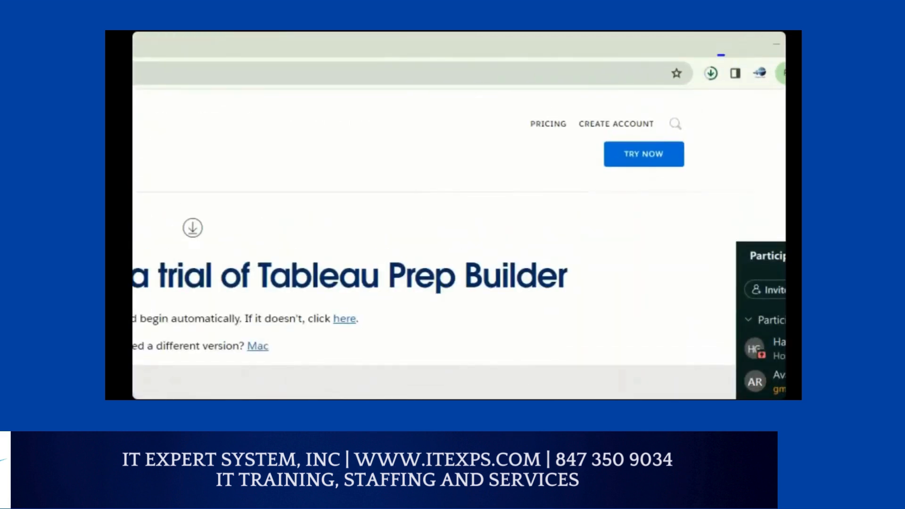
mouse_move(699, 54)
mouse_down()
mouse_move(730, 94)
mouse_move(724, 51)
mouse_move(686, 50)
mouse_move(686, 104)
mouse_move(738, 62)
mouse_move(732, 43)
mouse_move(711, 54)
mouse_up()
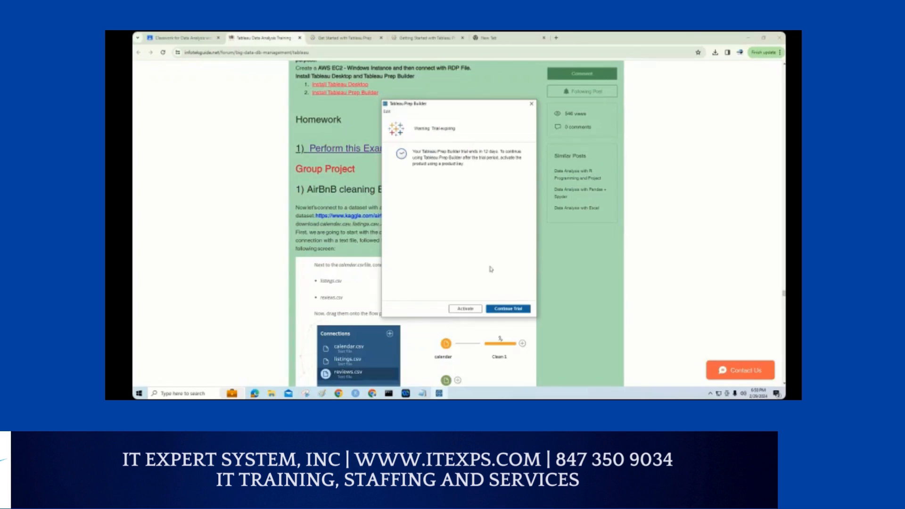
Step: Continue the trial in Tableau Prep Builder and move its start window up and to the left
click(496, 310)
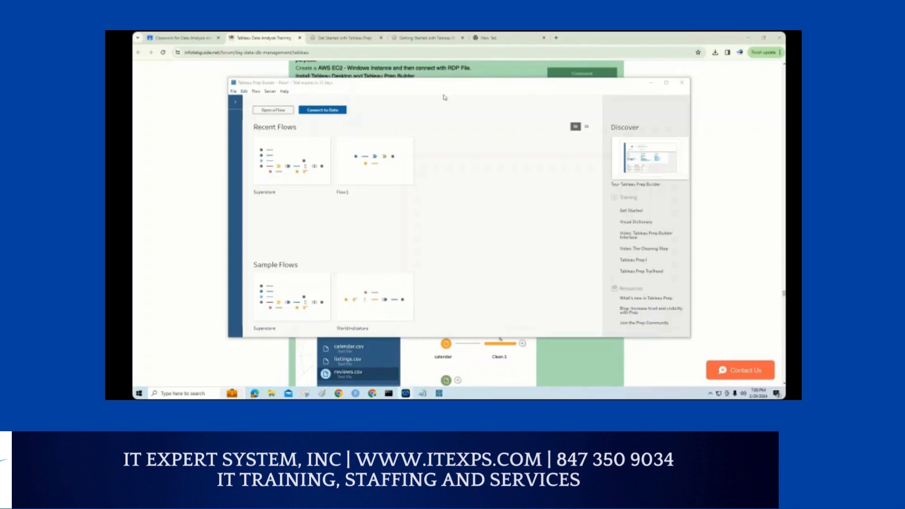
drag(446, 89, 408, 73)
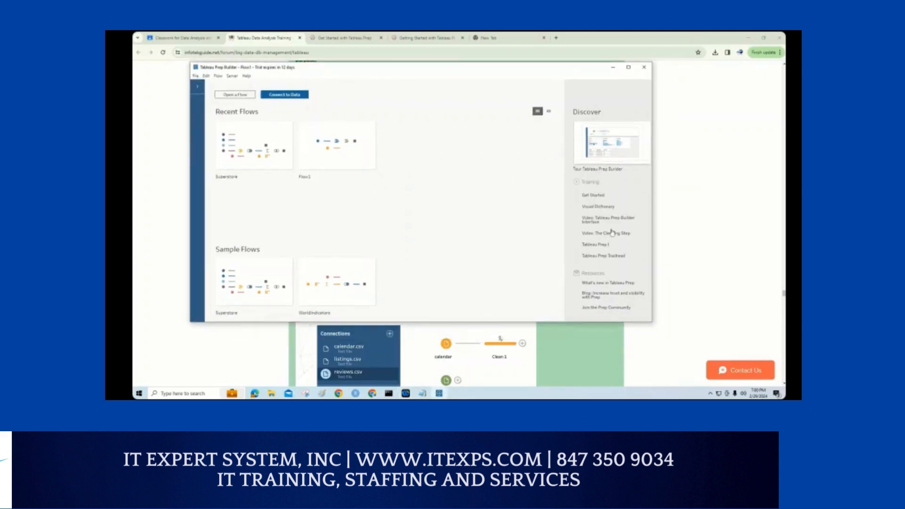
Step: Magnify the Discover pane and mark up its Resources and Training links with pen strokes, bracketing and underlining the Resources entries
key(ctrl+1)
click(592, 258)
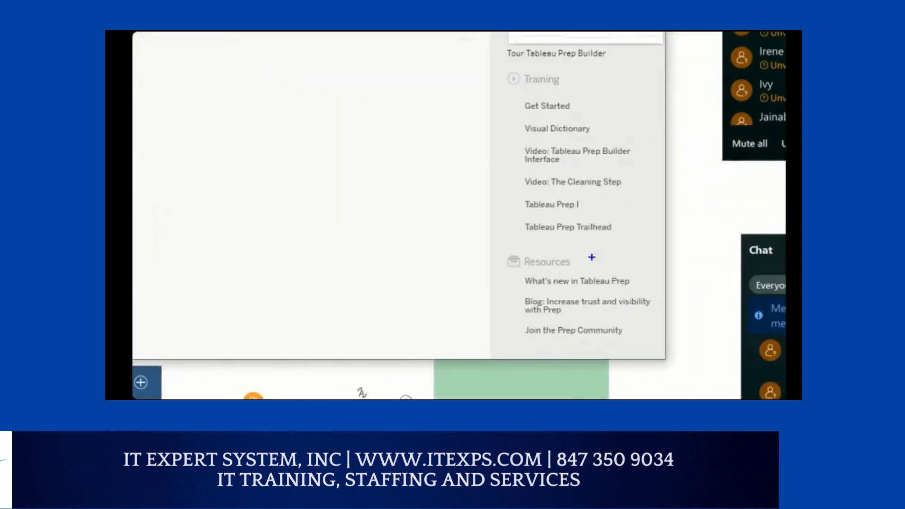
mouse_move(503, 268)
mouse_down()
mouse_move(498, 313)
mouse_move(509, 369)
mouse_move(519, 366)
mouse_up()
drag(504, 286, 608, 287)
drag(515, 318, 634, 323)
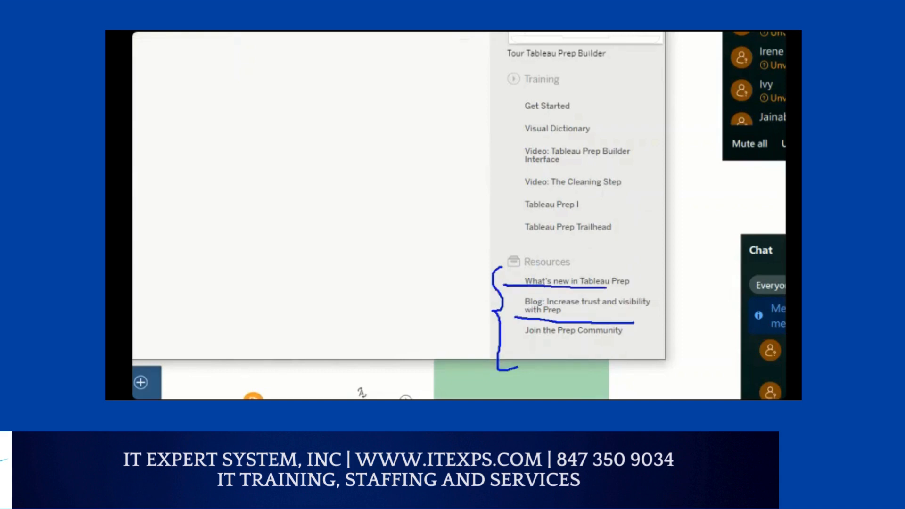
drag(511, 346, 646, 346)
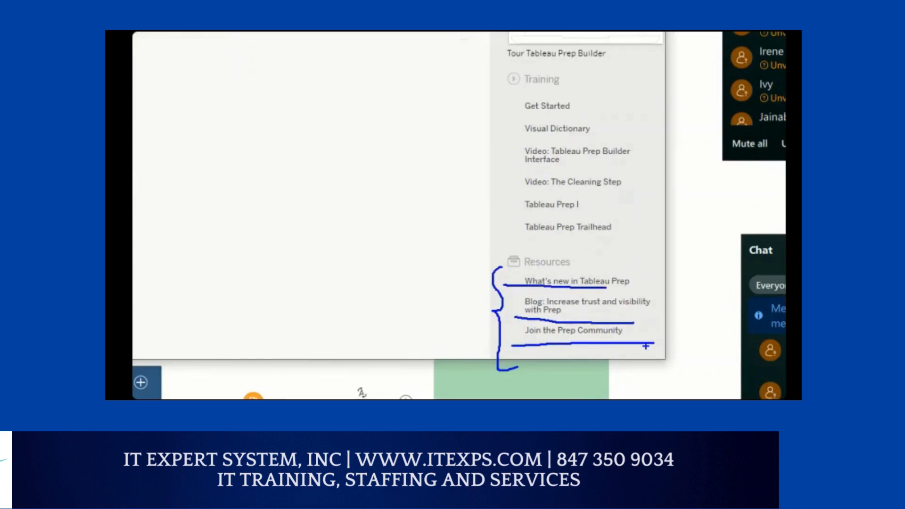
mouse_move(513, 193)
mouse_down()
mouse_move(625, 192)
mouse_move(595, 165)
mouse_up()
drag(528, 167, 618, 195)
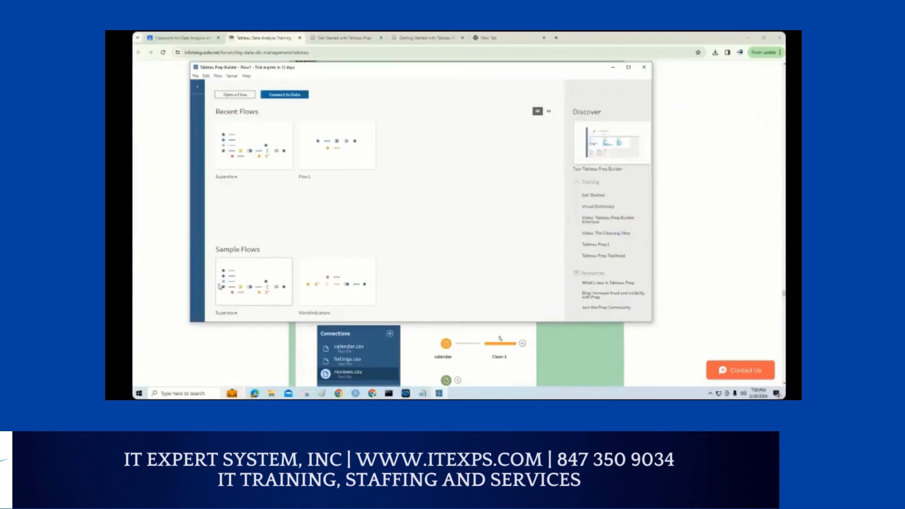
Step: Outline the Sample Flows section with the pen, enclosing the Superstore and WorldIndicators flows
drag(205, 235, 385, 232)
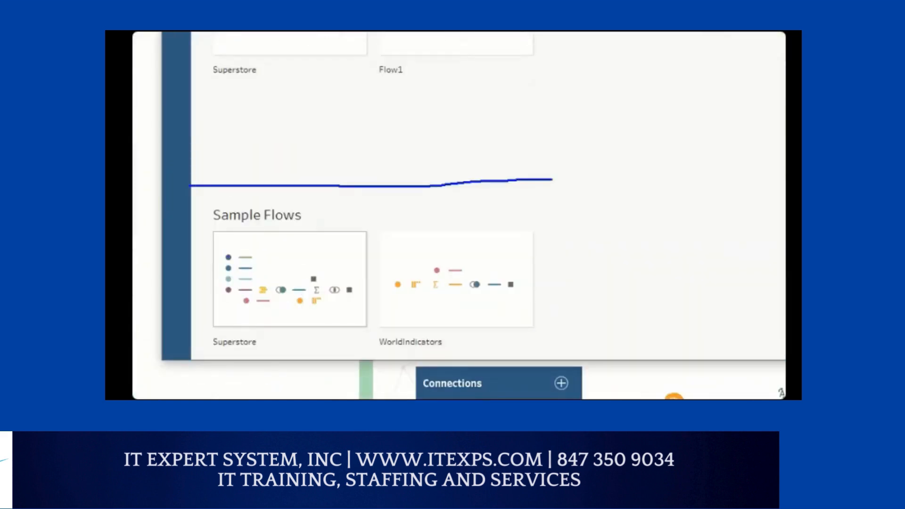
mouse_move(553, 179)
mouse_down()
mouse_move(572, 239)
mouse_move(496, 358)
mouse_move(200, 358)
mouse_move(176, 196)
mouse_up()
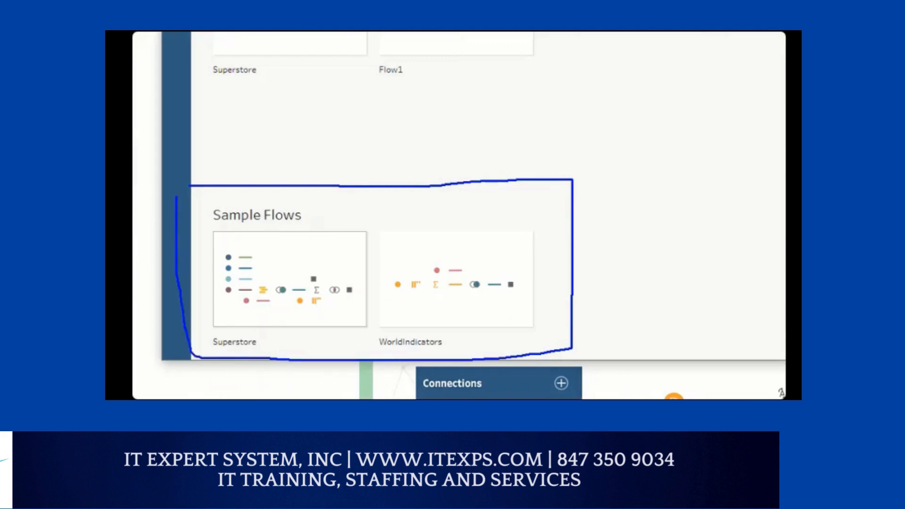
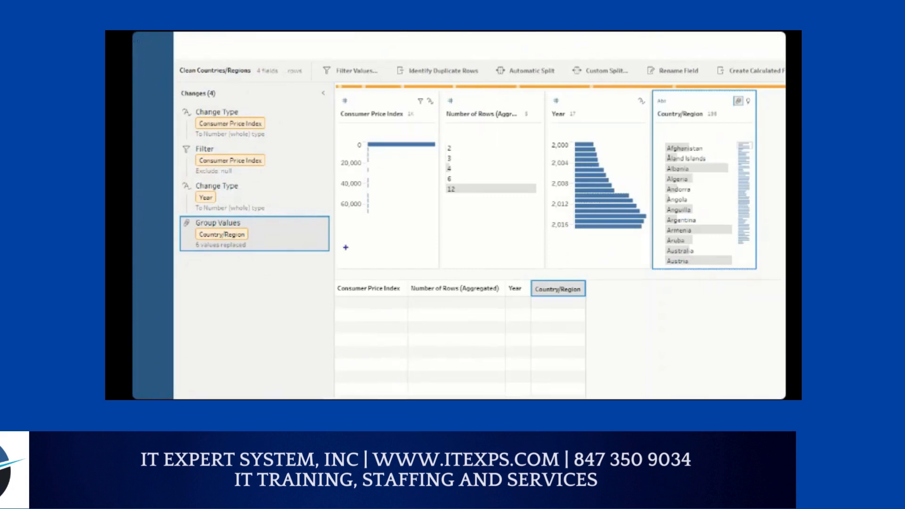
Step: Underline the Group Values change and bracket the Country/Region card with the pen, adding an arrow towards Afghanistan
drag(194, 251, 225, 251)
mouse_move(669, 109)
mouse_down()
mouse_move(644, 141)
mouse_move(644, 293)
mouse_up()
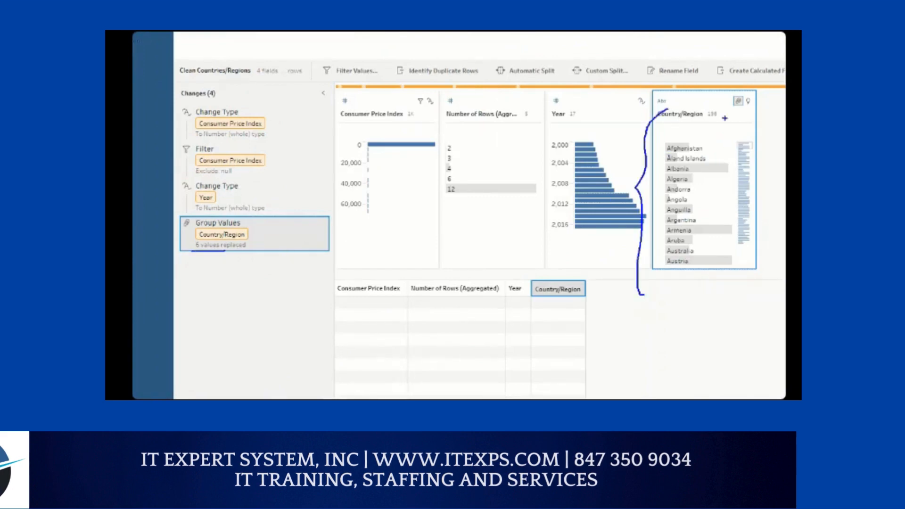
drag(725, 111, 702, 143)
drag(703, 129, 703, 136)
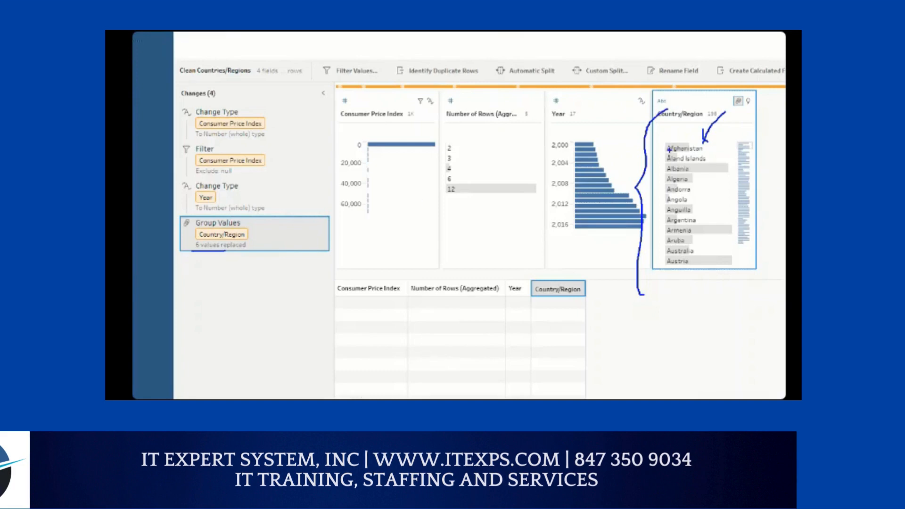
drag(676, 149, 695, 149)
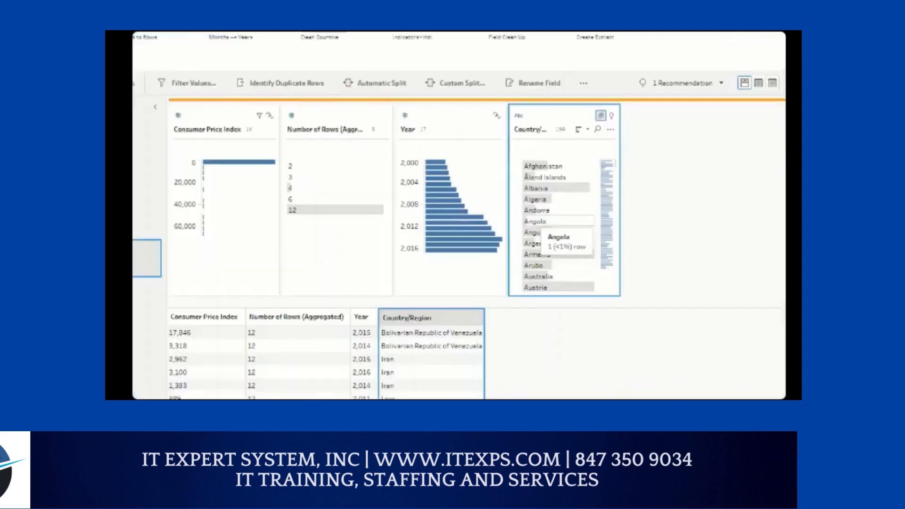
Step: Bracket Angola in the Country/Region card with the pen and open that value for editing
drag(524, 222, 521, 212)
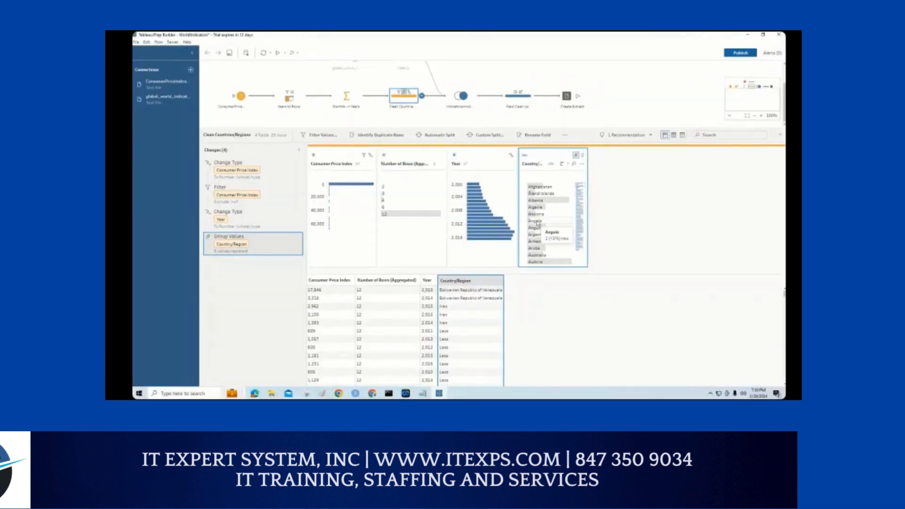
double_click(538, 222)
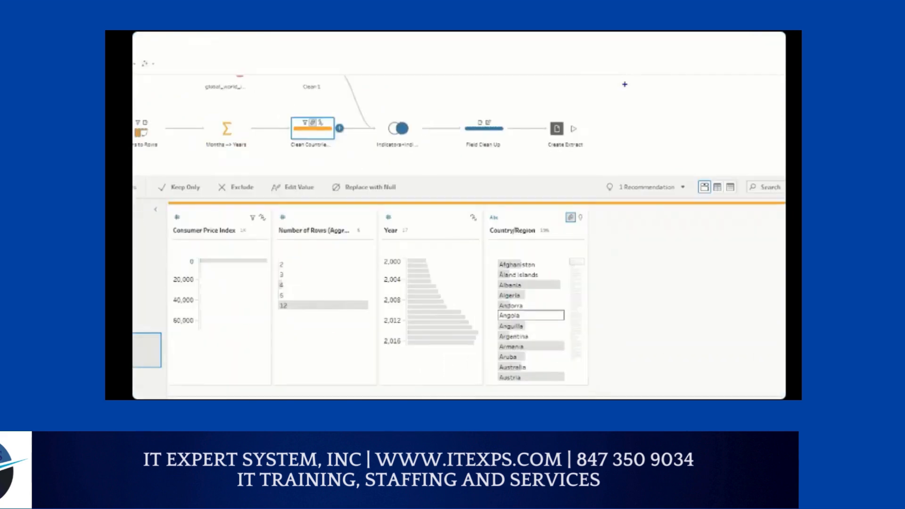
Step: Write "Flow" with the pen beside the flow diagram and add a stroke beside the Country/Region card
mouse_move(623, 82)
mouse_down()
mouse_move(622, 111)
mouse_move(639, 82)
mouse_move(636, 94)
mouse_move(651, 104)
mouse_move(671, 81)
mouse_move(685, 95)
mouse_move(703, 76)
mouse_up()
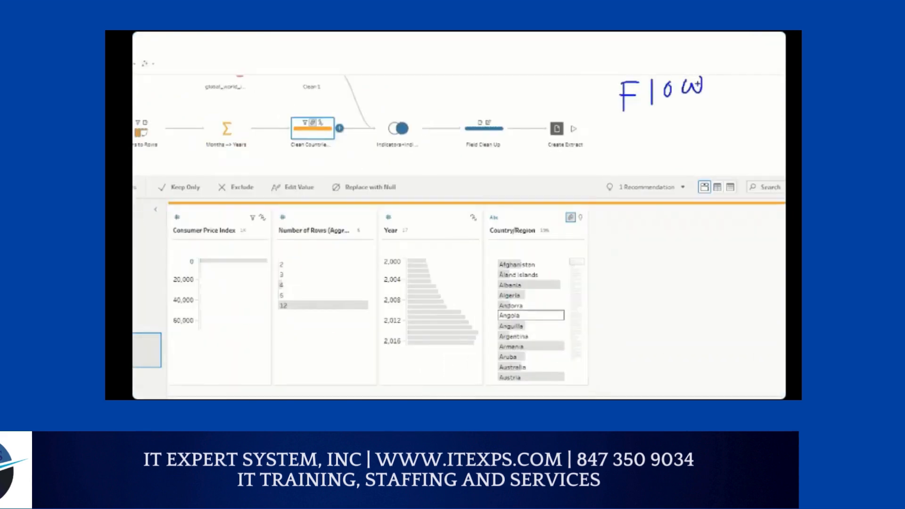
mouse_move(597, 232)
mouse_down()
mouse_move(631, 238)
mouse_move(601, 242)
mouse_move(611, 245)
mouse_move(666, 232)
mouse_move(664, 241)
mouse_up()
key(Escape)
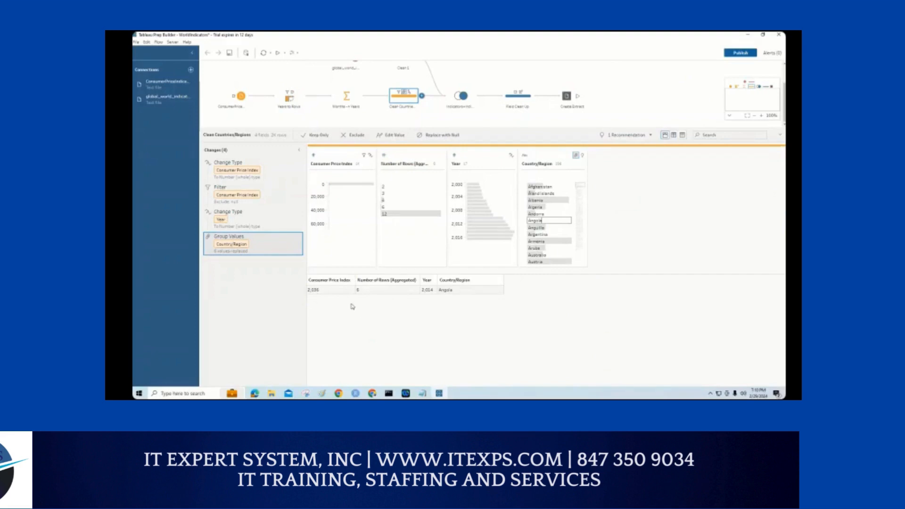
Step: Magnify the view and mark up the Clean Countries/Regions step, its Angola data row and the four profile card headings with pen strokes
key(ctrl+1)
scroll(301, 247, down, 5)
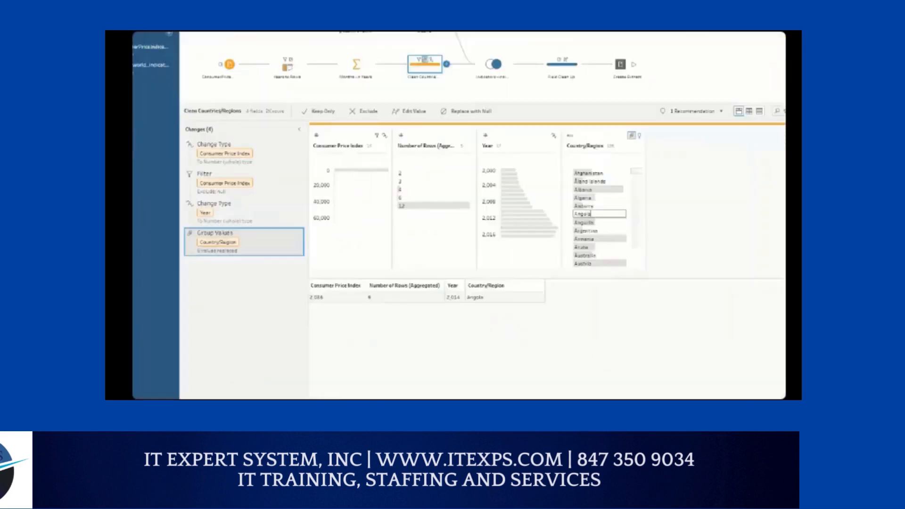
click(301, 247)
drag(378, 73, 438, 87)
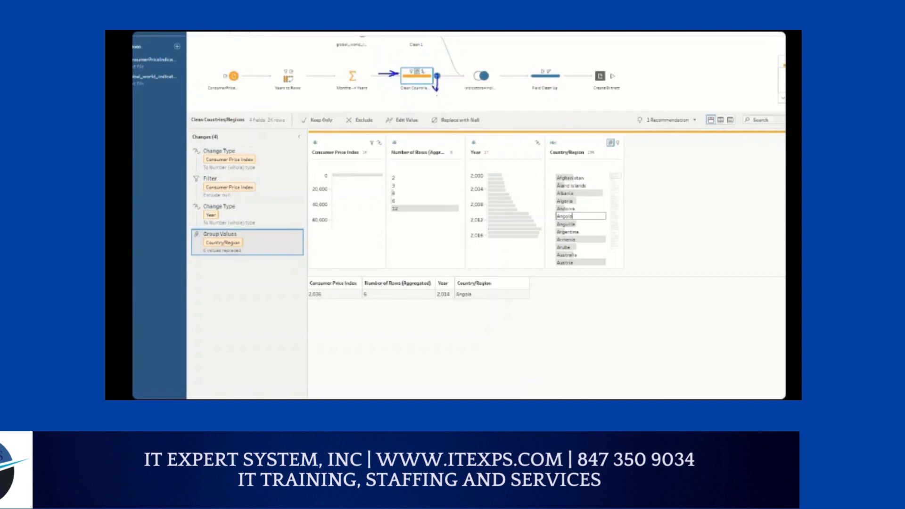
drag(313, 302, 494, 300)
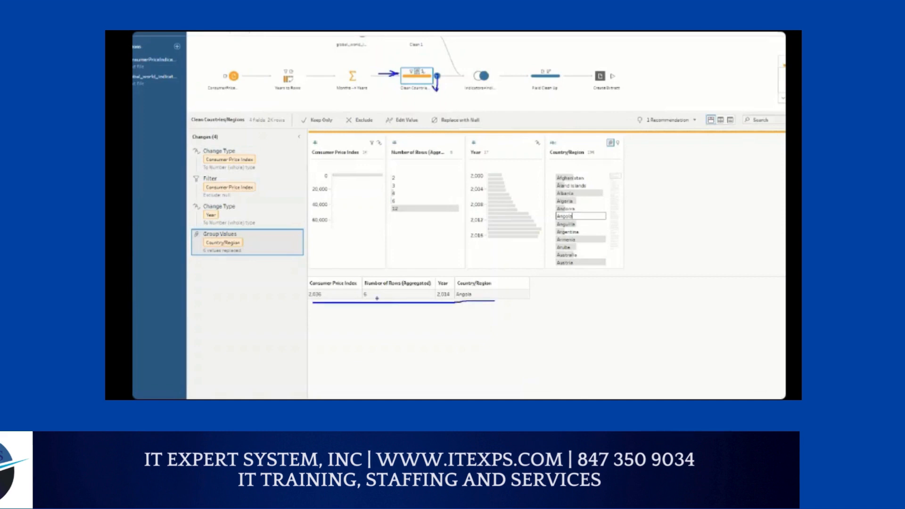
mouse_move(437, 74)
mouse_down()
mouse_move(441, 83)
mouse_move(451, 69)
mouse_up()
mouse_move(509, 267)
mouse_down()
mouse_move(516, 285)
mouse_move(506, 308)
mouse_up()
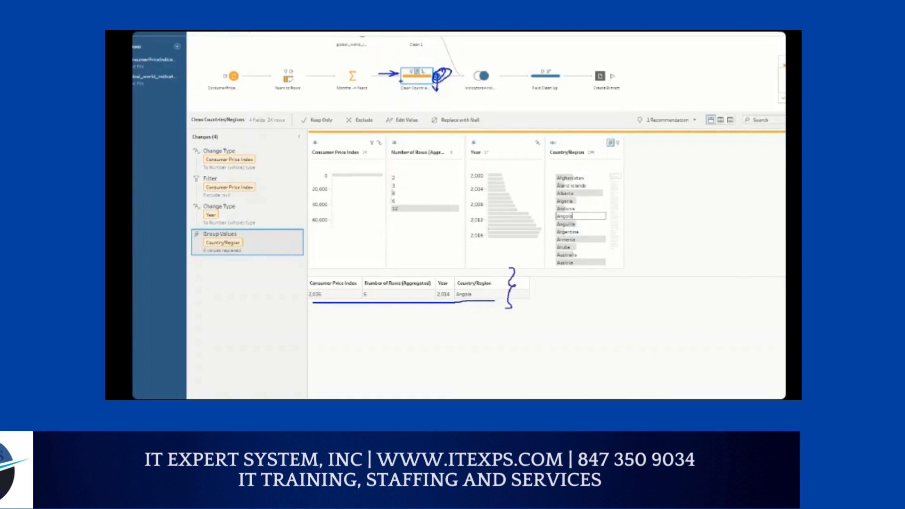
drag(406, 74, 418, 83)
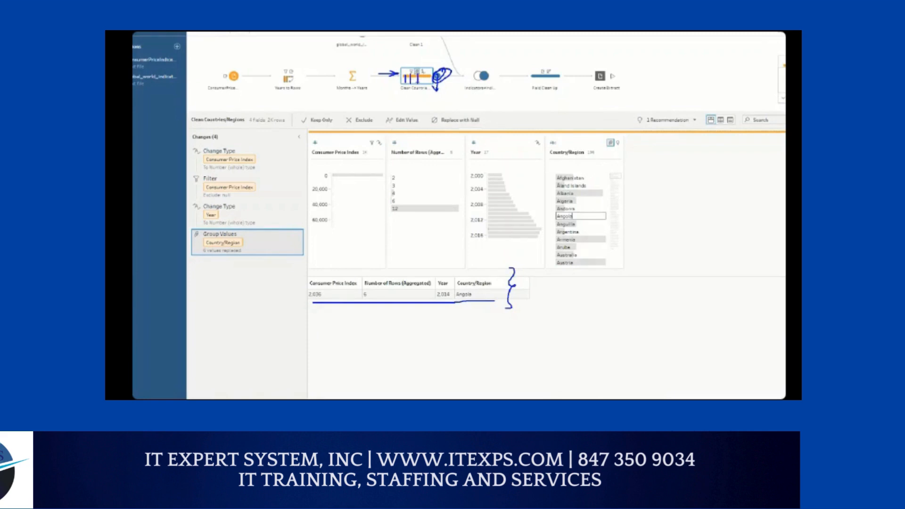
drag(312, 159, 595, 158)
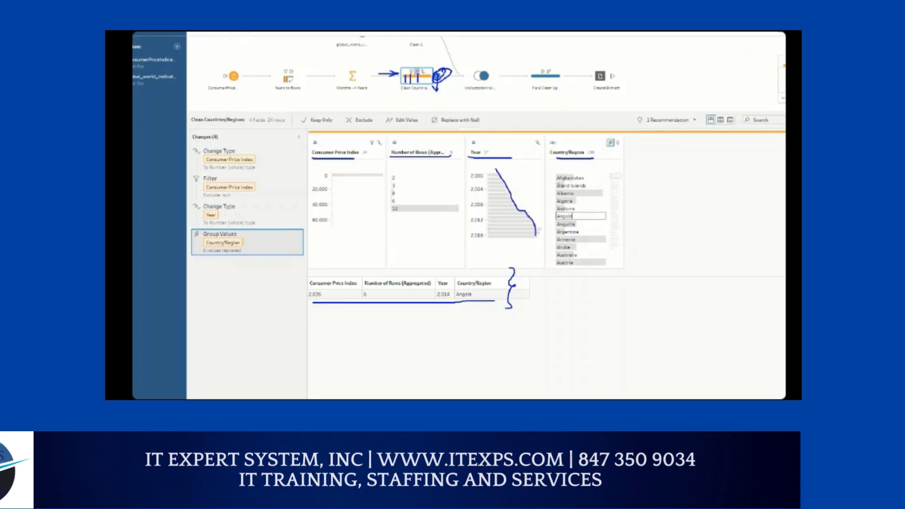
key(Escape)
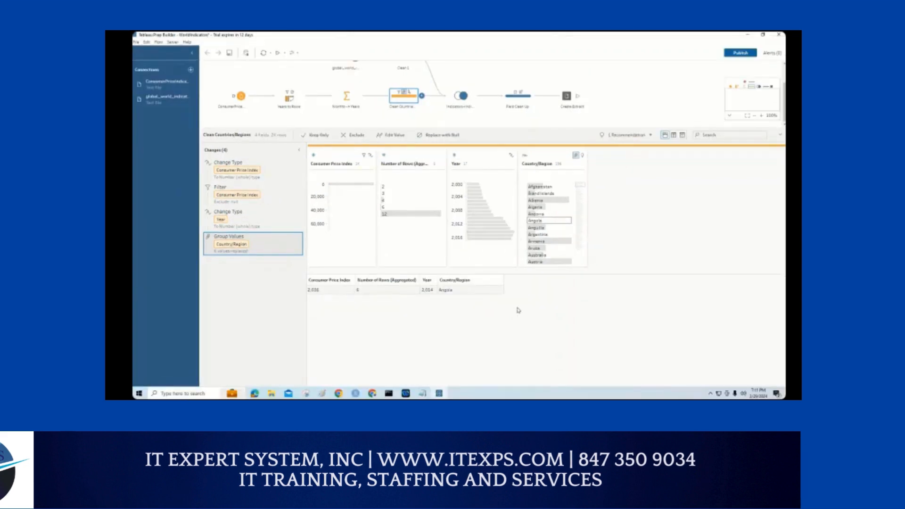
Step: Magnify the profile cards, circle the value count in the Year card, and mark its lowest bars with the pen
key(ctrl+1)
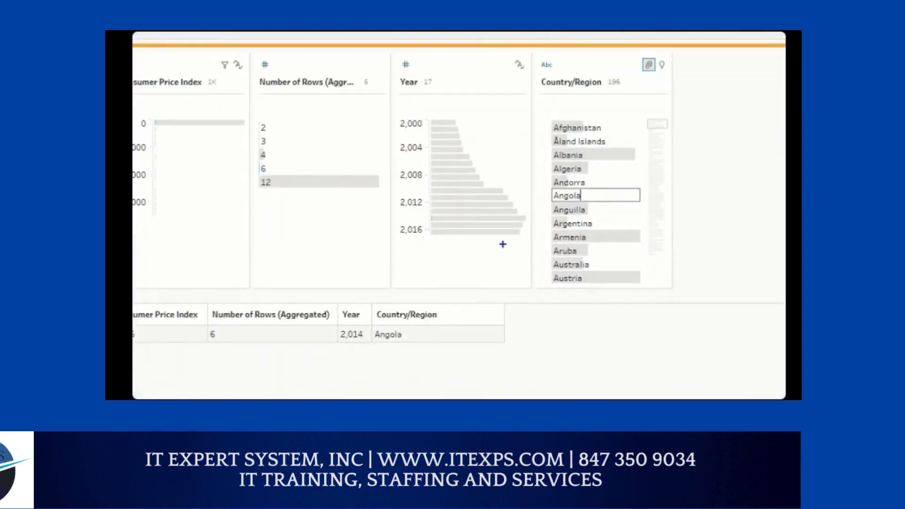
mouse_move(439, 67)
mouse_down()
mouse_move(418, 75)
mouse_move(441, 67)
mouse_up()
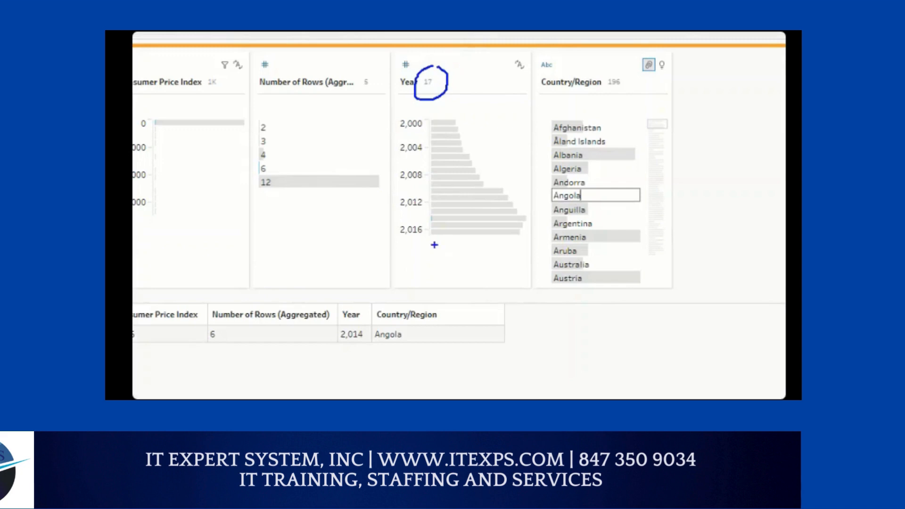
drag(415, 239, 512, 238)
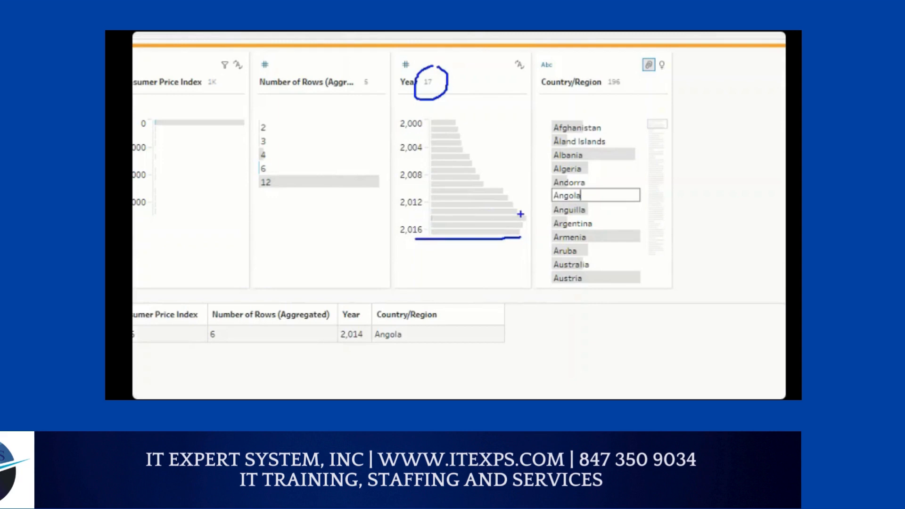
drag(526, 210, 526, 218)
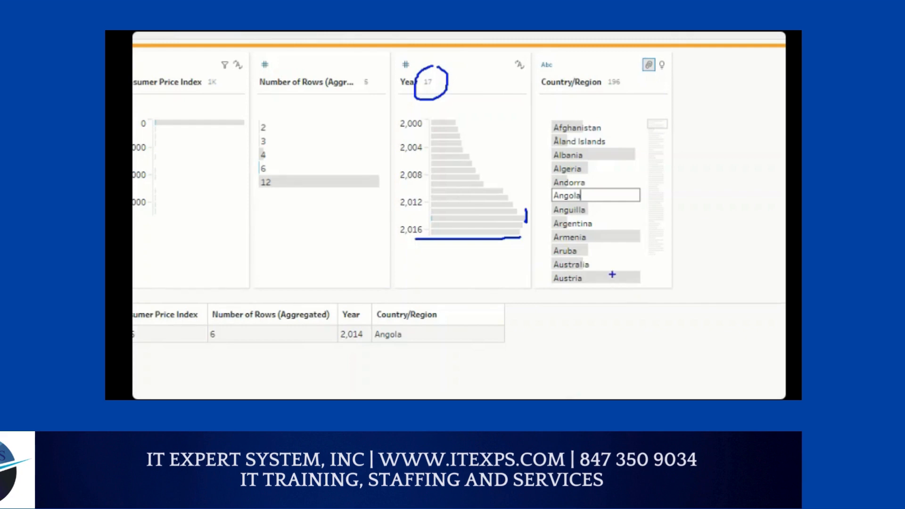
Step: Underline Australia and Austria, outline Aruba, and draw tick marks at the Country/Region card with the pen
drag(560, 273, 646, 272)
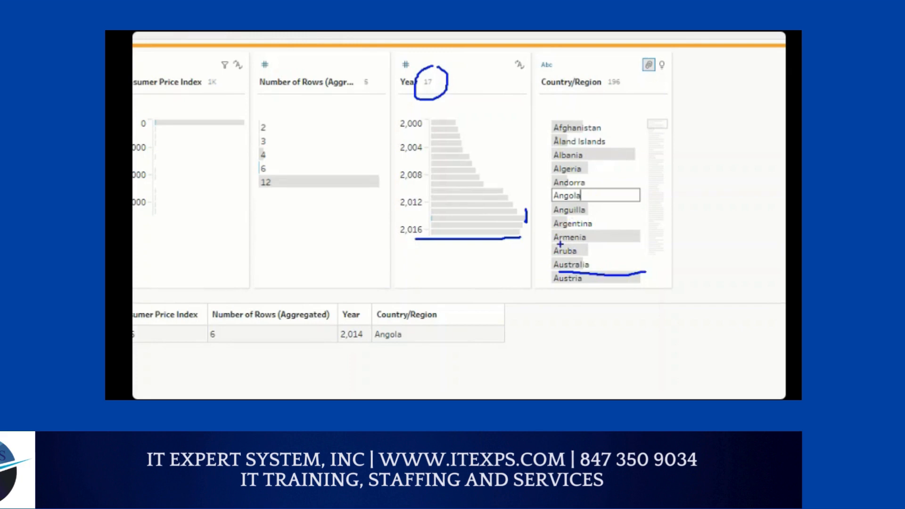
mouse_move(547, 245)
mouse_down()
mouse_move(587, 244)
mouse_move(548, 256)
mouse_up()
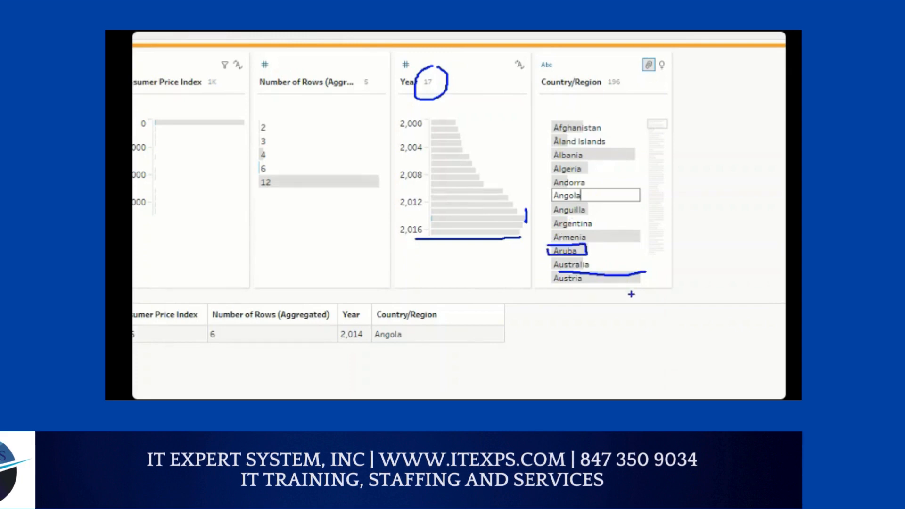
drag(557, 288, 648, 285)
drag(632, 298, 648, 297)
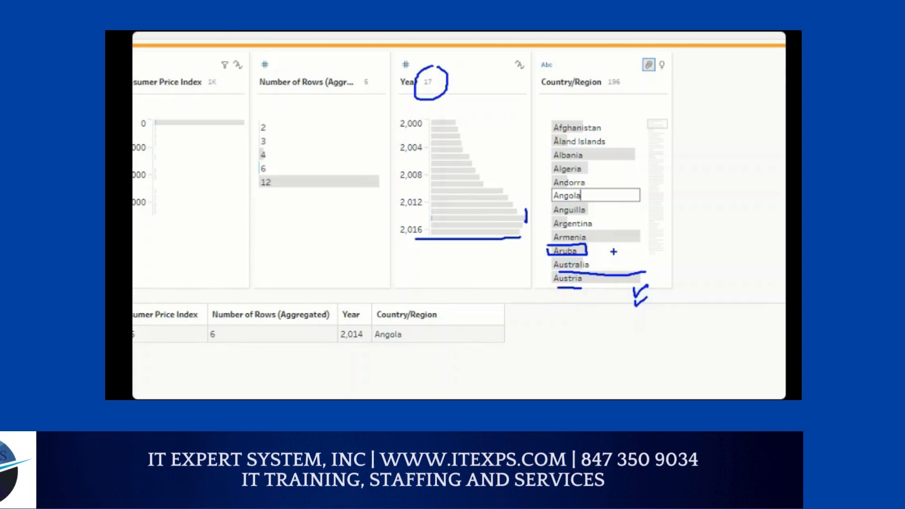
key(Escape)
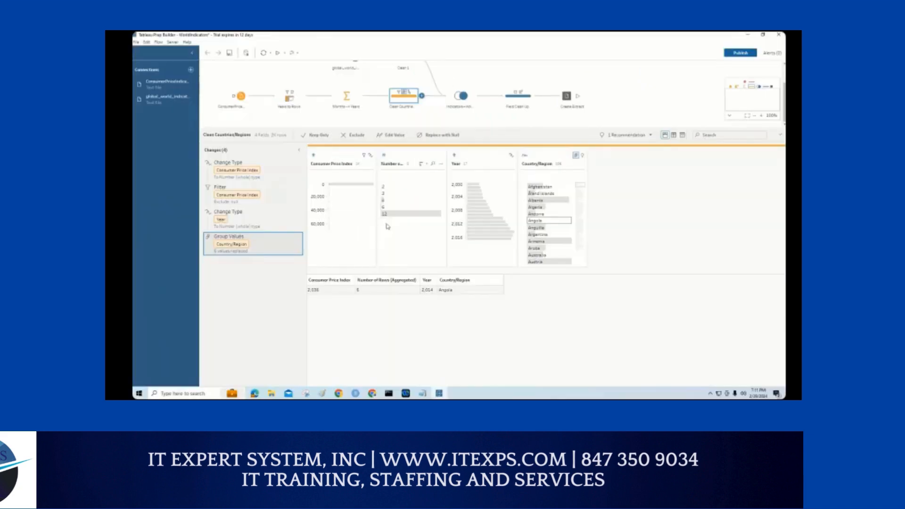
Step: Magnify the Number of Rows (Aggregated) card and mark its values with the pen
key(ctrl+1)
click(387, 220)
mouse_move(368, 215)
mouse_down()
mouse_move(398, 215)
mouse_move(422, 198)
mouse_move(489, 195)
mouse_move(496, 215)
mouse_move(370, 216)
mouse_up()
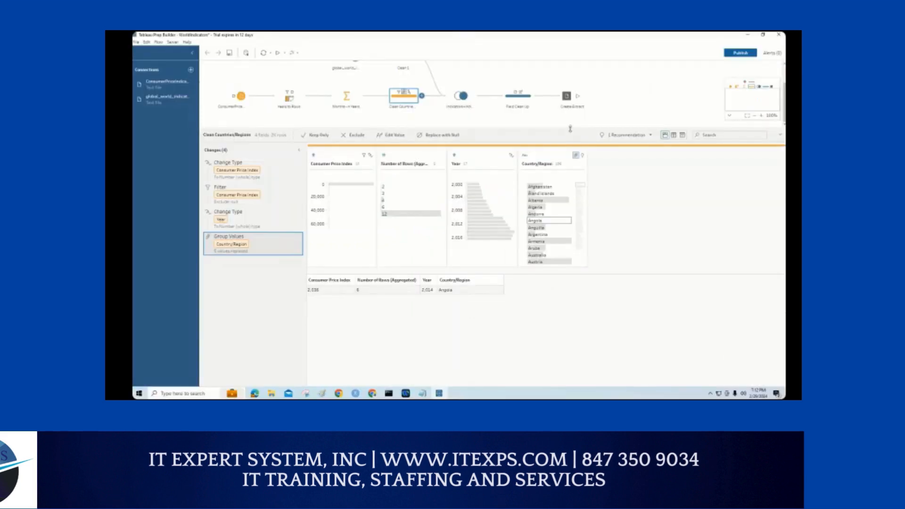
Step: Outline the Recommendation indicator, open its list, and mark up the suggestion to change the data role to Country/Region
mouse_move(571, 127)
mouse_down()
mouse_move(576, 176)
mouse_move(633, 184)
mouse_move(617, 166)
mouse_move(608, 175)
mouse_move(646, 181)
mouse_up()
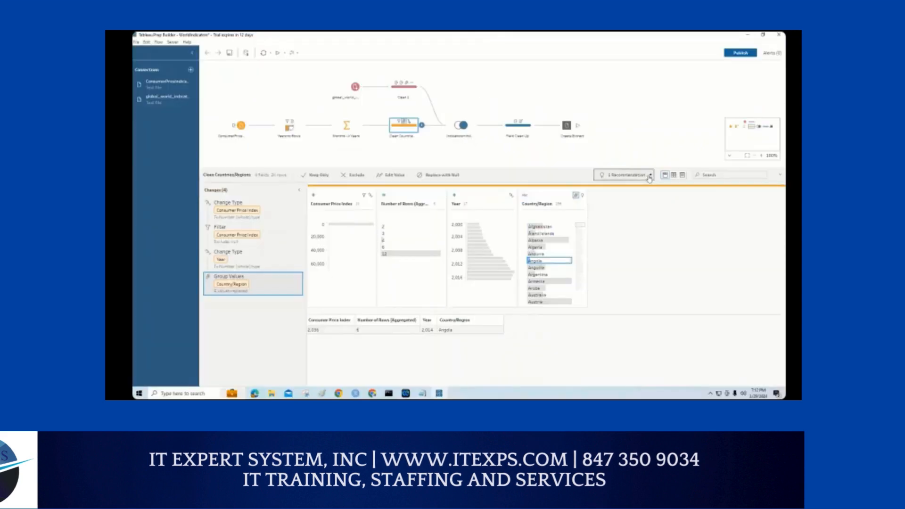
click(649, 177)
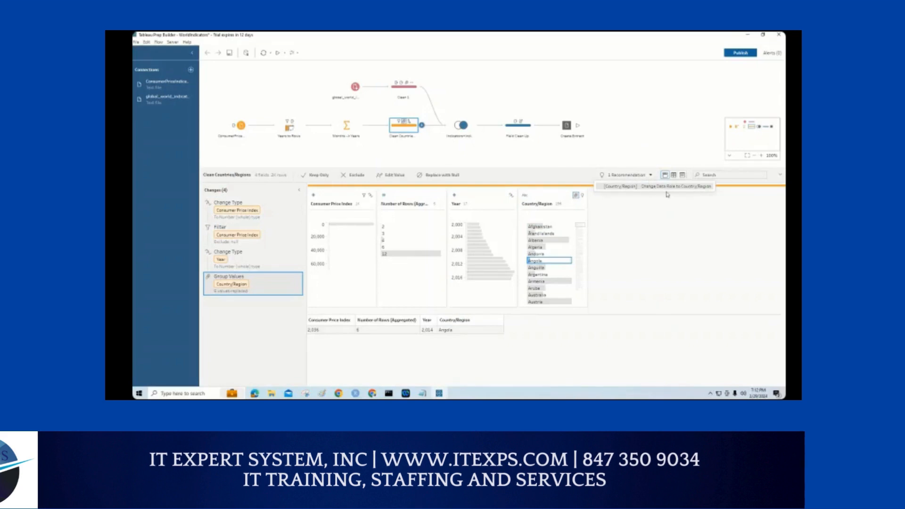
key(ctrl+1)
click(666, 193)
mouse_move(387, 188)
mouse_down()
mouse_move(381, 209)
mouse_move(406, 195)
mouse_move(377, 190)
mouse_up()
mouse_move(385, 154)
mouse_down()
mouse_move(380, 169)
mouse_move(404, 155)
mouse_up()
drag(652, 187, 734, 188)
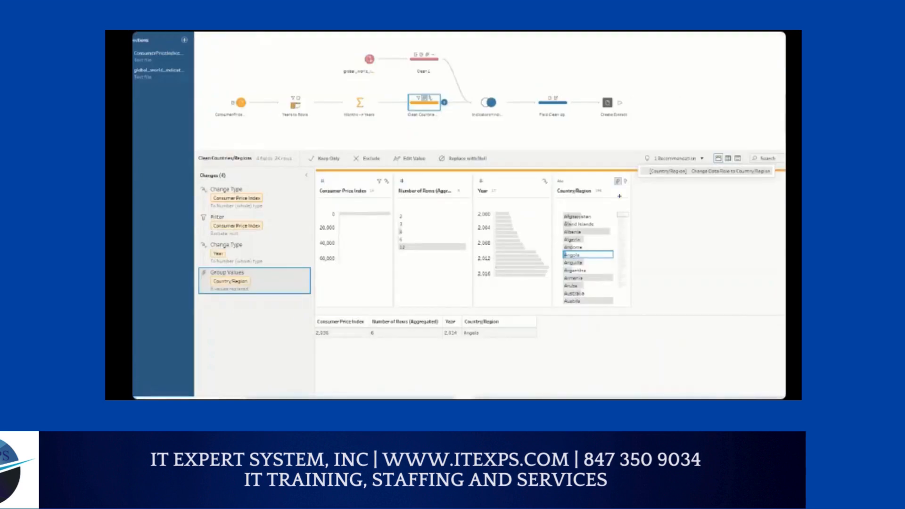
mouse_move(658, 173)
mouse_down()
mouse_move(304, 322)
mouse_move(312, 325)
mouse_up()
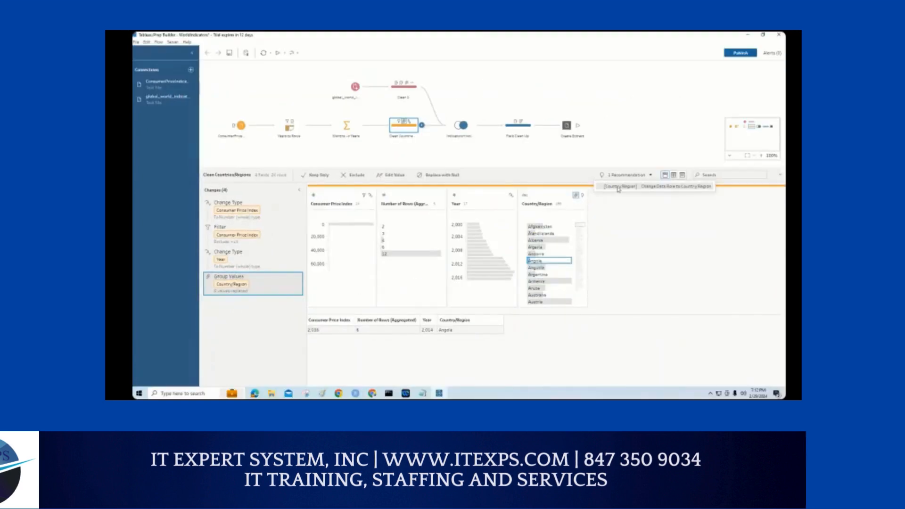
Step: Apply the recommendation that changes the Country/Region field's data role to Country/Region
click(618, 187)
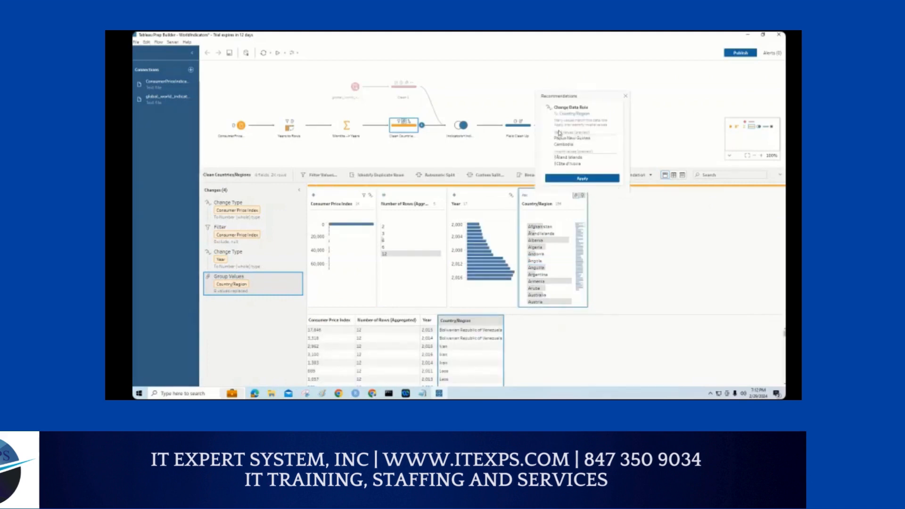
click(566, 181)
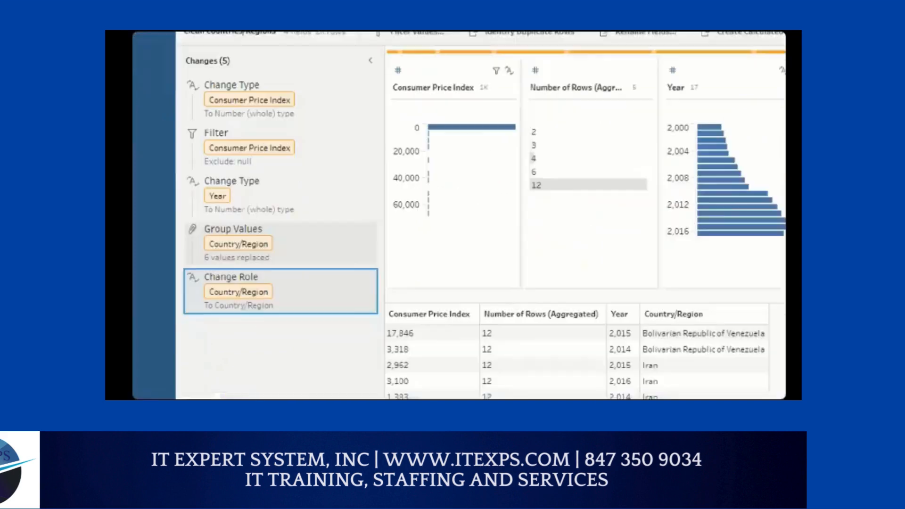
Step: Underline the Change Role entry in the changes list and the Recommendations indicator with the pen
drag(212, 314, 267, 314)
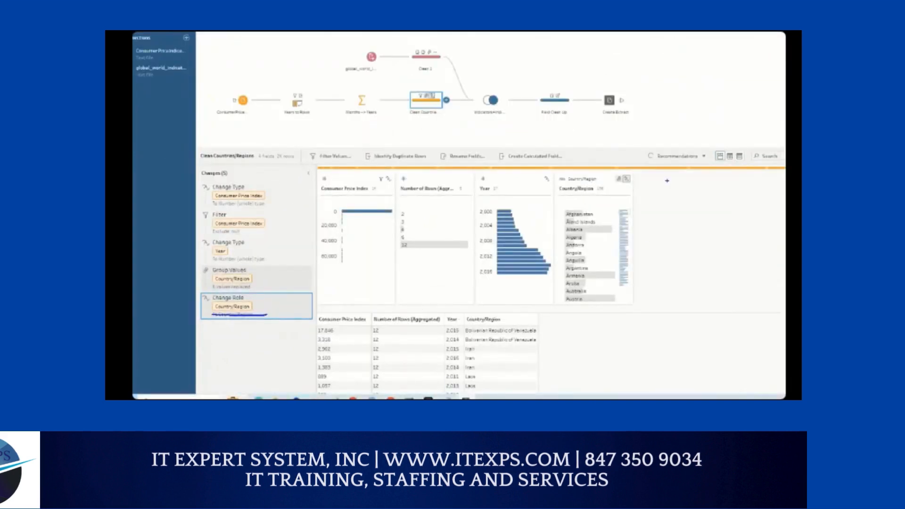
drag(650, 162, 694, 161)
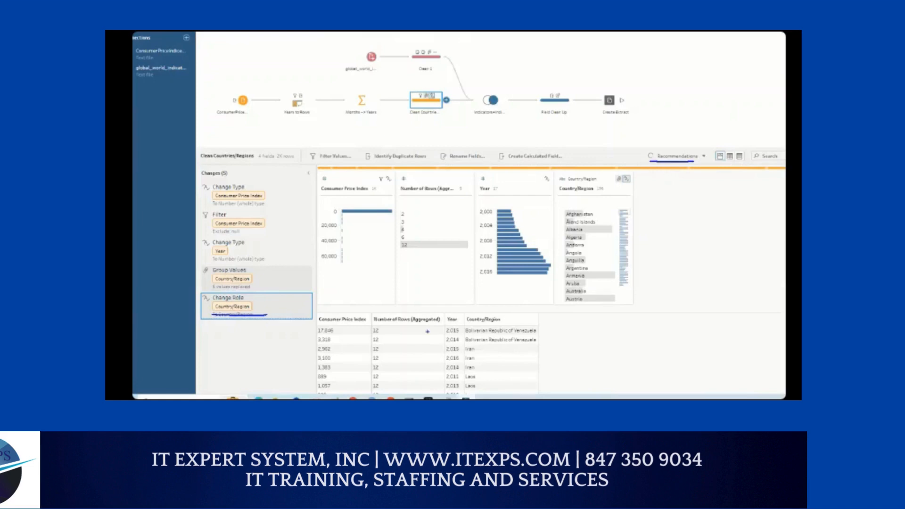
key(Escape)
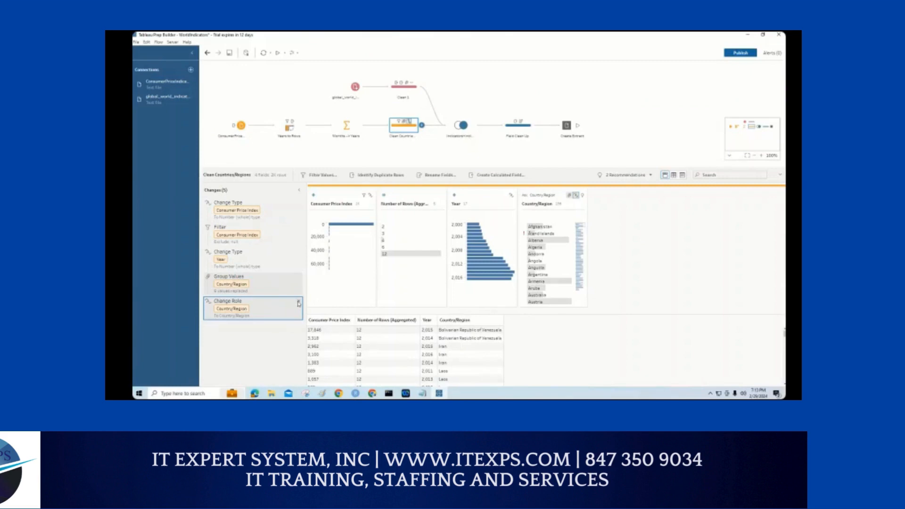
Step: Circle the remove mark of the Change Role entry with the pen and delete that change from the Clean Countries/Regions step
key(ctrl+1)
mouse_move(300, 297)
mouse_down()
mouse_move(302, 308)
mouse_move(304, 295)
mouse_up()
key(Escape)
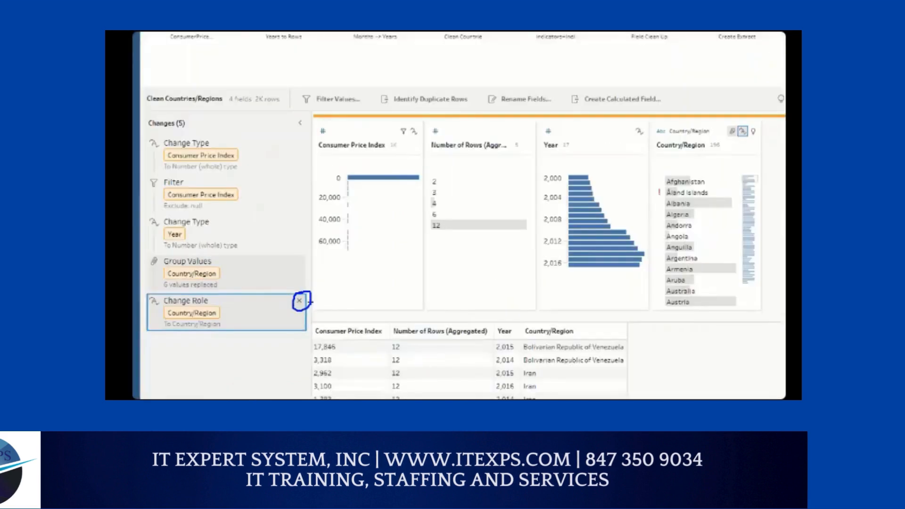
click(299, 302)
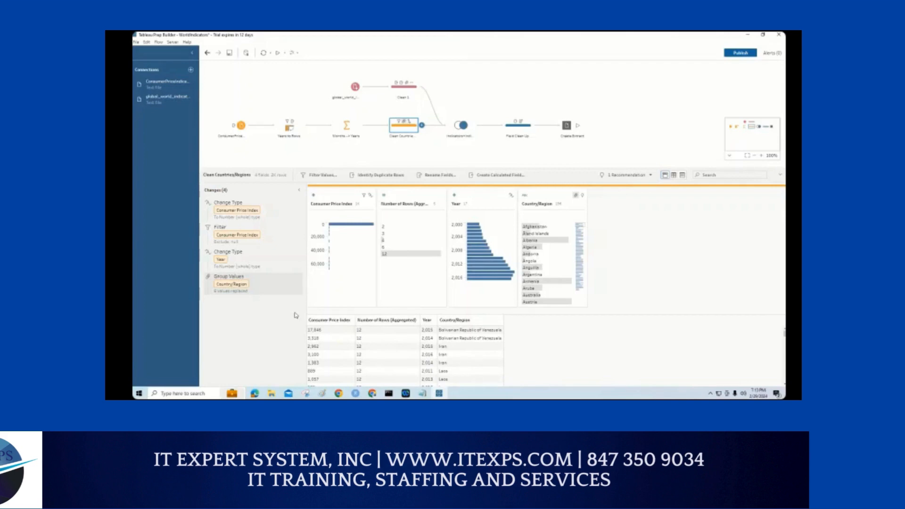
Step: Mark the Austria value on the Country/Region profile card with the pen
key(ctrl+1)
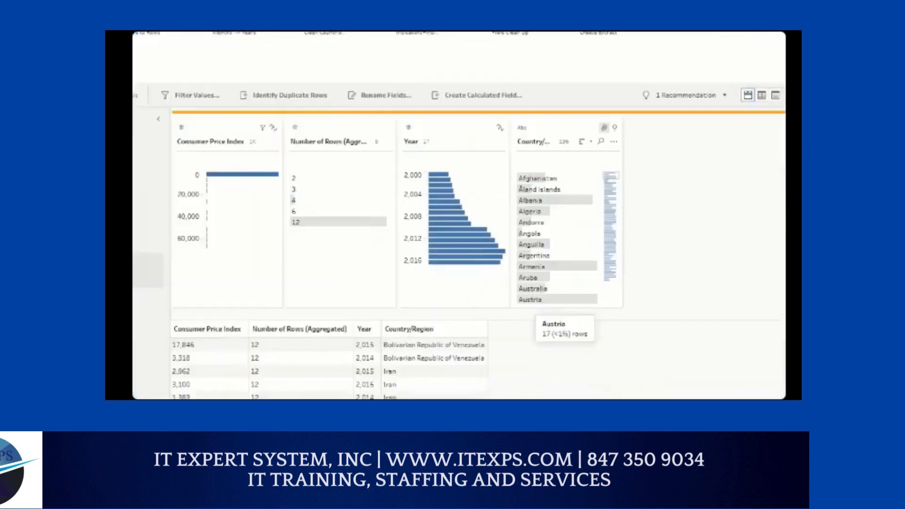
click(529, 304)
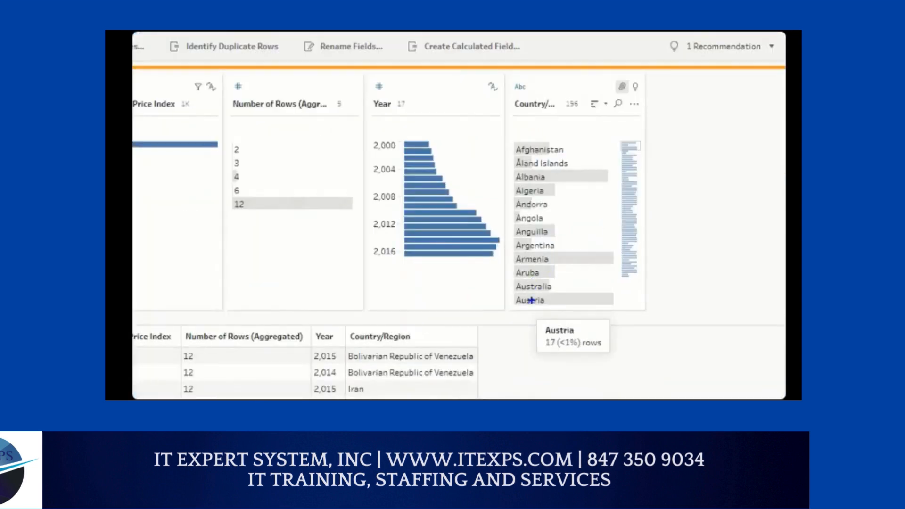
mouse_move(512, 294)
mouse_down()
mouse_move(548, 294)
mouse_move(526, 311)
mouse_up()
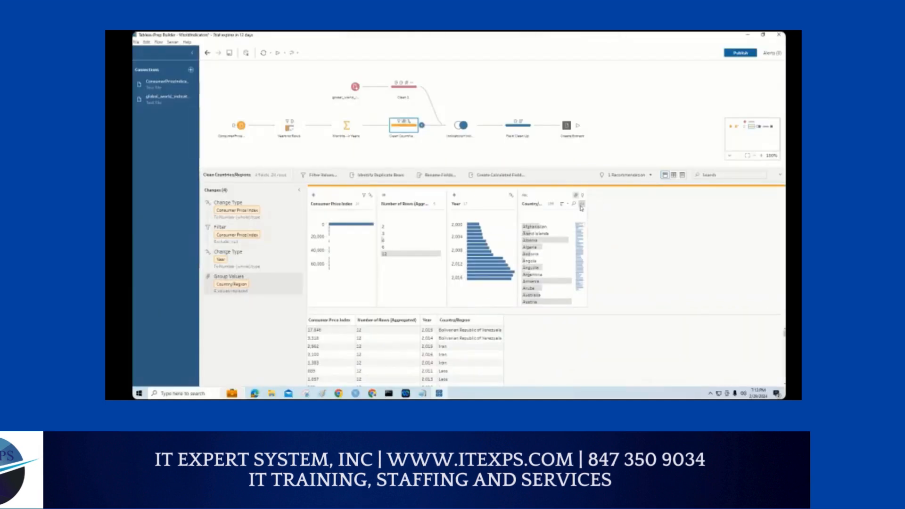
Step: Open the Country/Region field's options, draw a line down its values, and handwrite two bracketed similar spellings of a first name
click(582, 205)
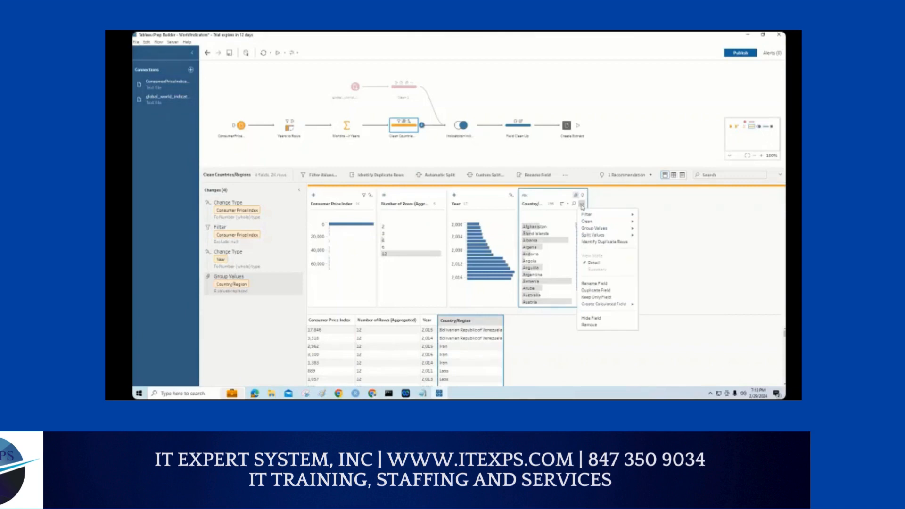
drag(557, 214, 549, 303)
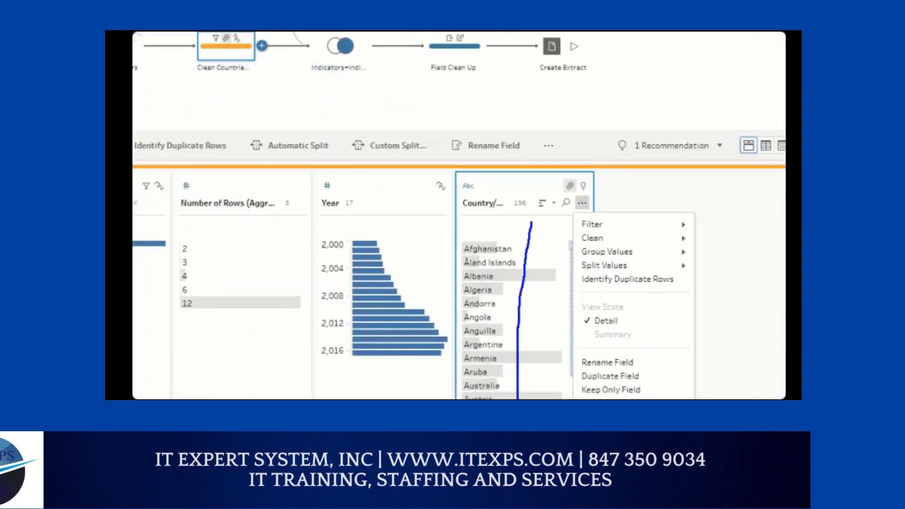
drag(557, 83, 557, 127)
mouse_move(583, 88)
mouse_down()
mouse_move(559, 105)
mouse_move(577, 122)
mouse_move(627, 112)
mouse_move(635, 90)
mouse_up()
mouse_move(641, 96)
mouse_down()
mouse_move(641, 113)
mouse_move(674, 102)
mouse_move(678, 117)
mouse_up()
click(646, 88)
mouse_move(557, 136)
mouse_down()
mouse_move(557, 159)
mouse_move(575, 138)
mouse_move(573, 165)
mouse_up()
mouse_move(607, 140)
mouse_down()
mouse_move(588, 144)
mouse_move(606, 158)
mouse_move(637, 135)
mouse_move(642, 158)
mouse_move(684, 149)
mouse_up()
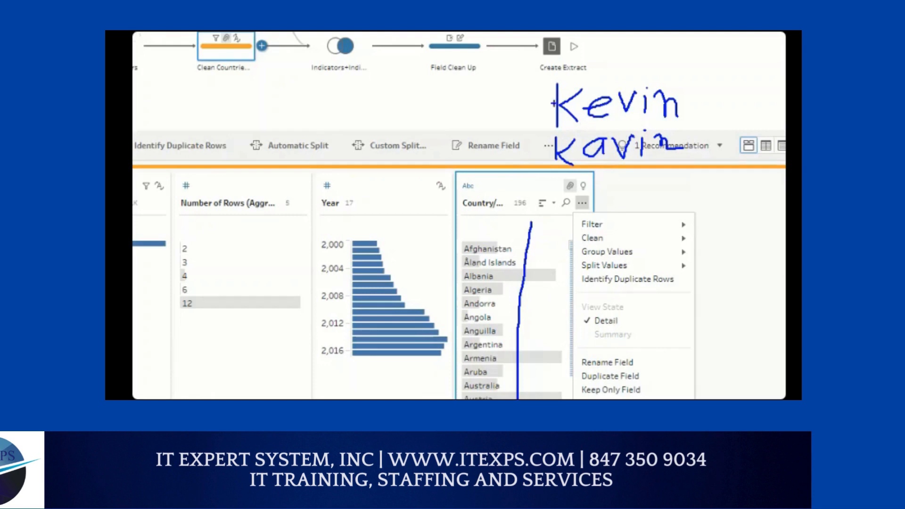
mouse_move(549, 98)
mouse_down()
mouse_move(537, 98)
mouse_move(531, 156)
mouse_move(599, 135)
mouse_up()
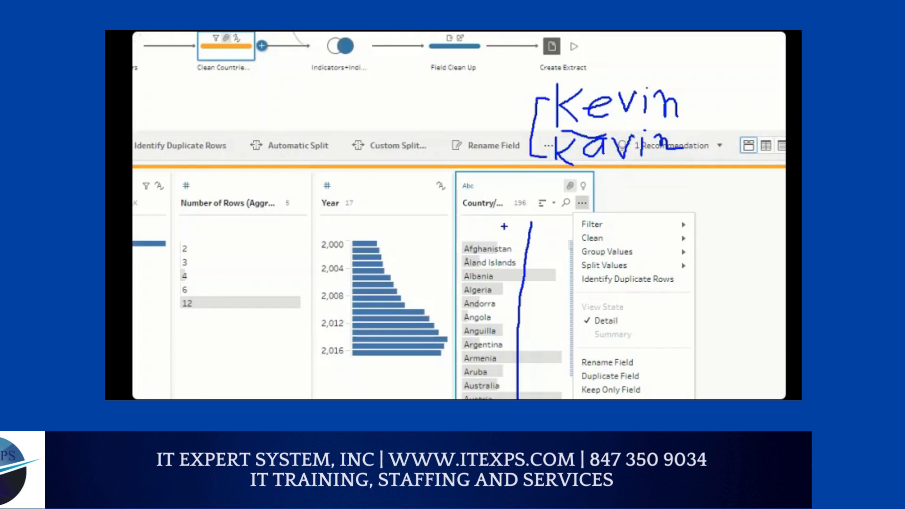
Step: Underline the Group Values option with the pen and clear the markup
mouse_move(597, 189)
mouse_down()
mouse_move(570, 187)
mouse_move(598, 216)
mouse_move(598, 190)
mouse_up()
drag(584, 259, 637, 258)
key(Escape)
Step: Show the Group Values methods, mark and bracket sample country values with the pen, and underline Pronunciation
mouse_move(604, 230)
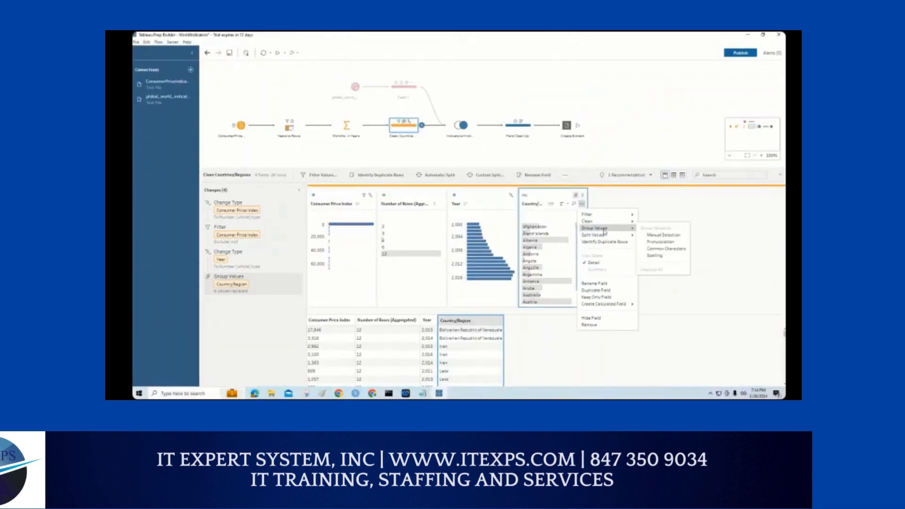
key(ctrl+1)
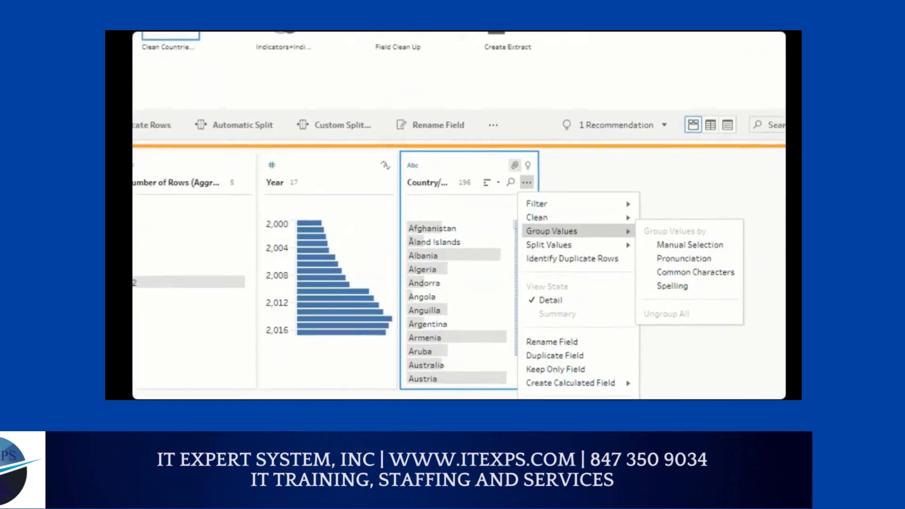
click(645, 224)
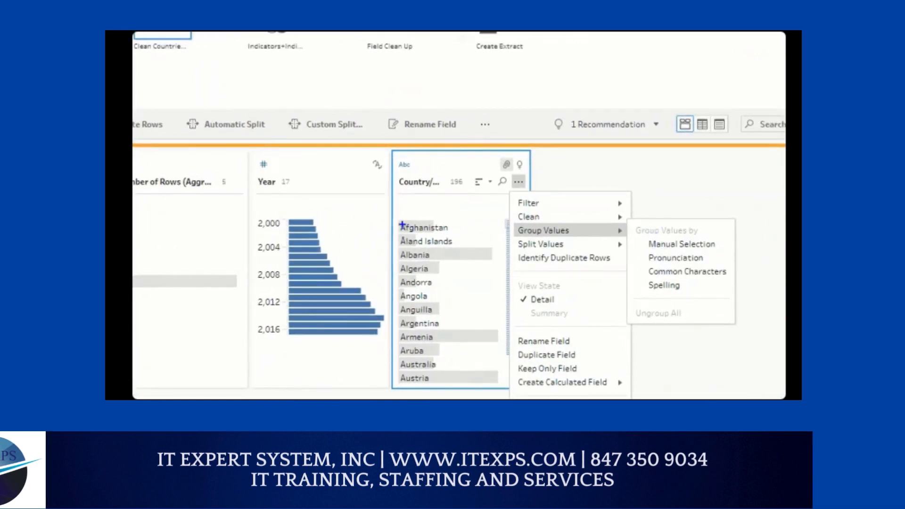
mouse_move(400, 225)
mouse_down()
mouse_move(415, 225)
mouse_move(404, 253)
mouse_up()
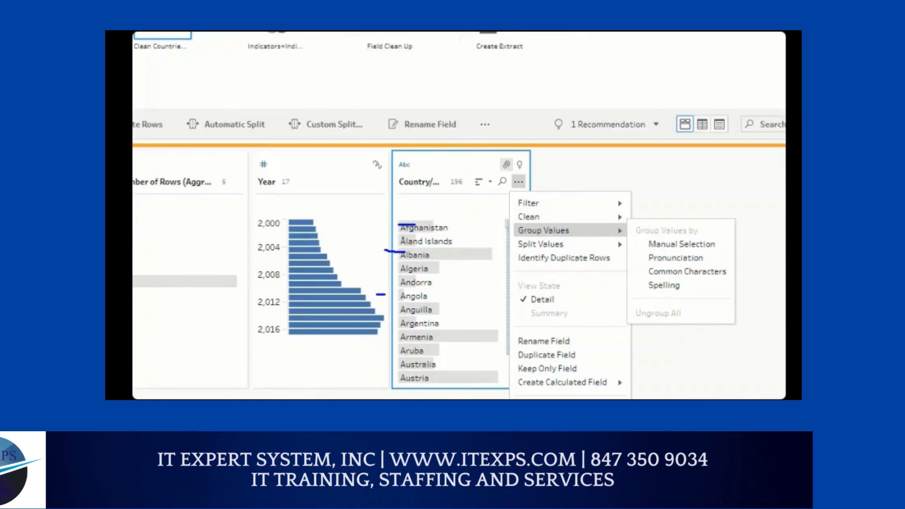
drag(376, 294, 409, 294)
drag(379, 213, 376, 292)
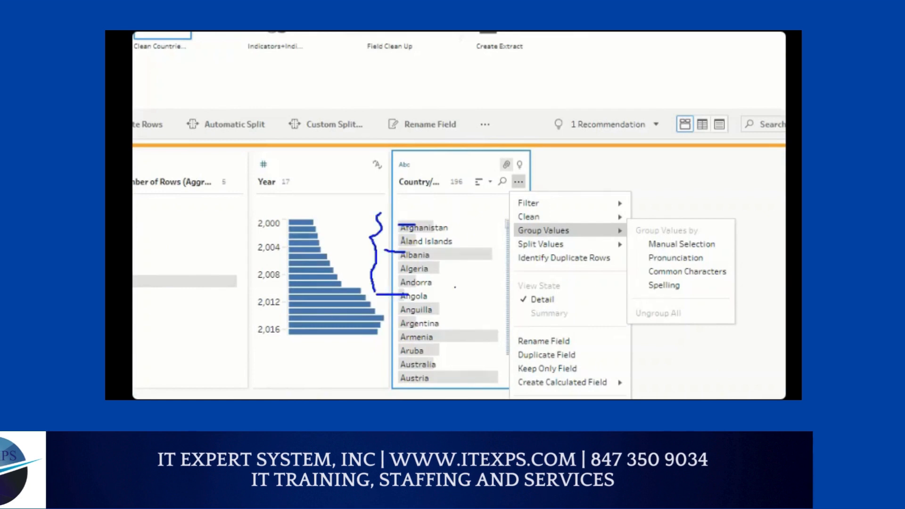
mouse_move(451, 242)
mouse_down()
mouse_move(491, 243)
mouse_move(433, 300)
mouse_move(430, 354)
mouse_move(440, 352)
mouse_up()
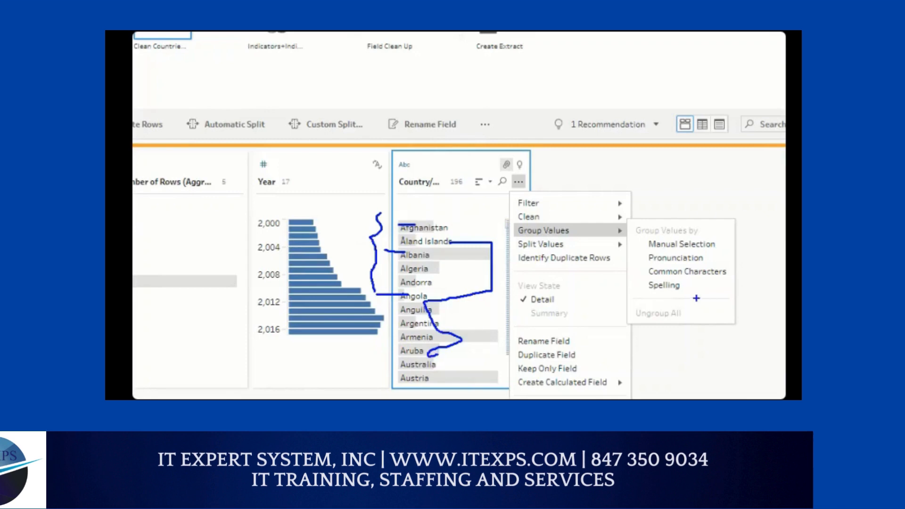
drag(651, 260, 685, 262)
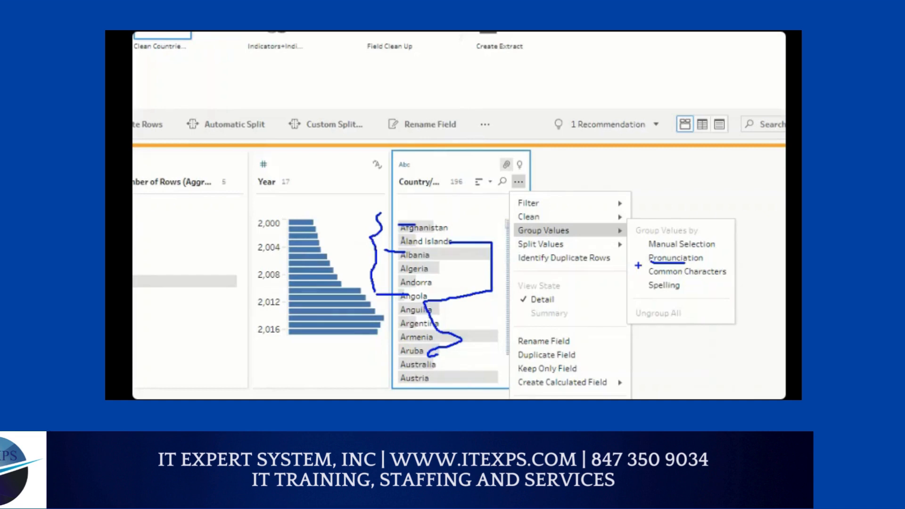
key(Escape)
Step: Circle the value count beside the Country/Region field name with the pen and clear the markup
key(ctrl+1)
click(563, 233)
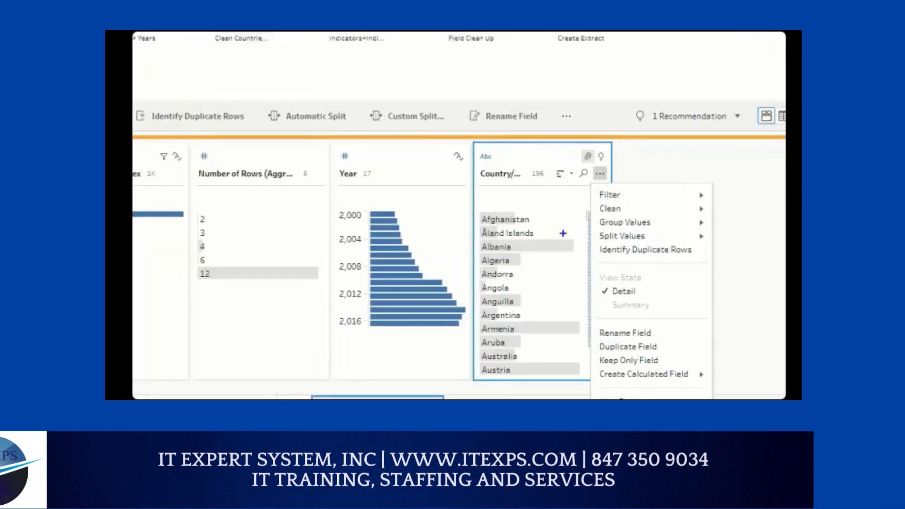
drag(547, 163, 550, 174)
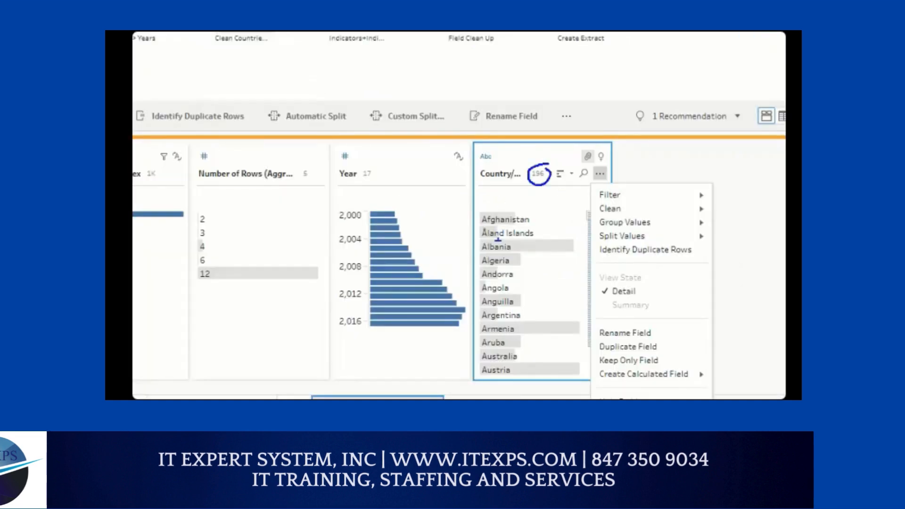
key(Escape)
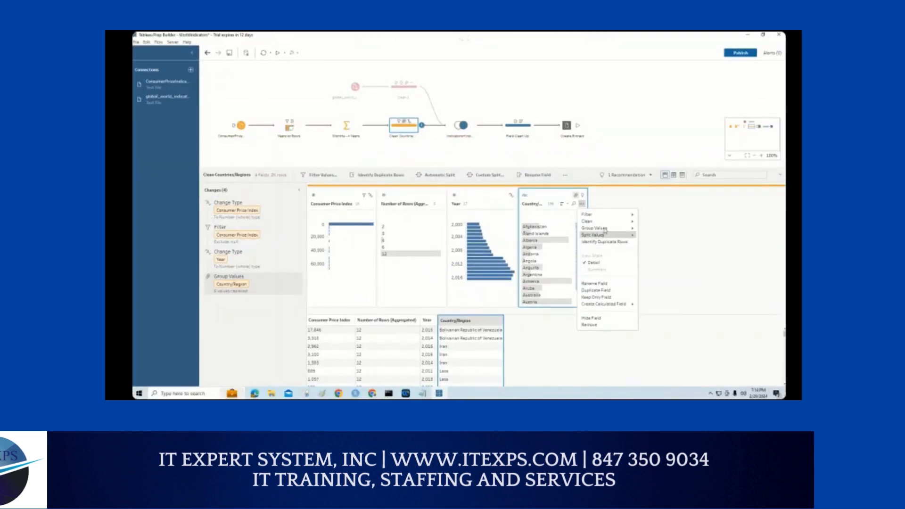
Step: Show the Group Values methods and box the shared letters of Australia and Austria to illustrate Common Characters
mouse_move(606, 228)
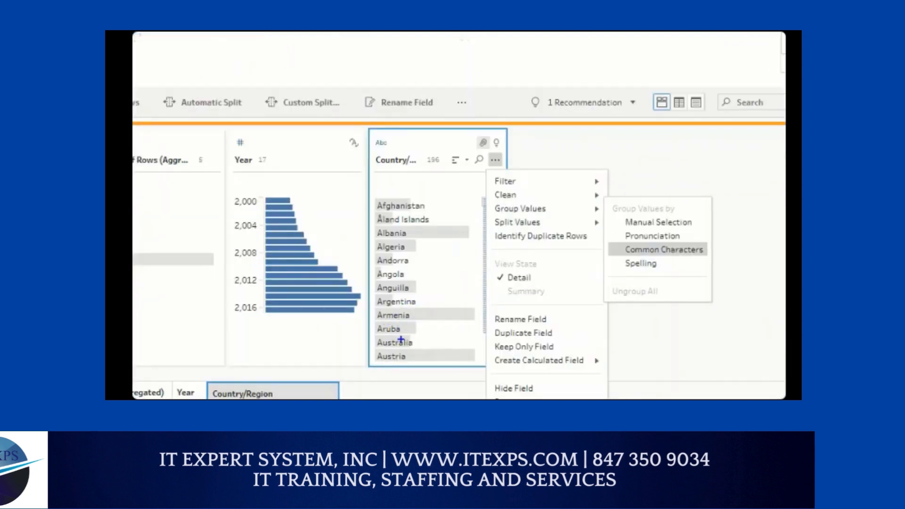
mouse_move(404, 335)
mouse_down()
mouse_move(403, 361)
mouse_move(365, 345)
mouse_move(390, 337)
mouse_up()
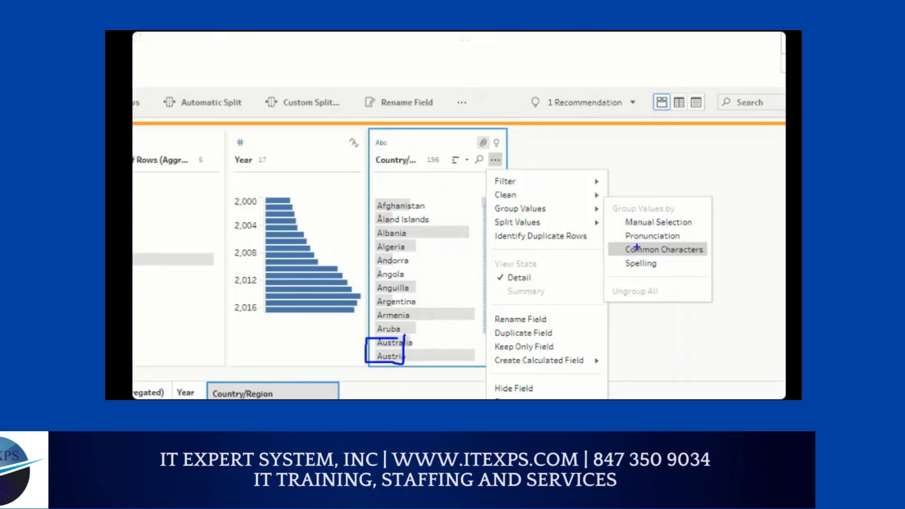
key(Escape)
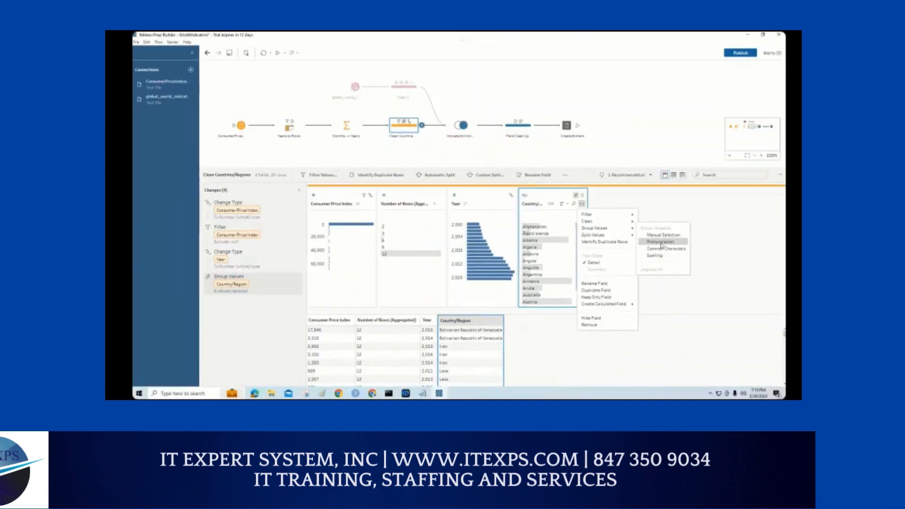
Step: Group the Country/Region values by Pronunciation, and mark the value count and the paperclips beside Anguilla and Austria
click(659, 241)
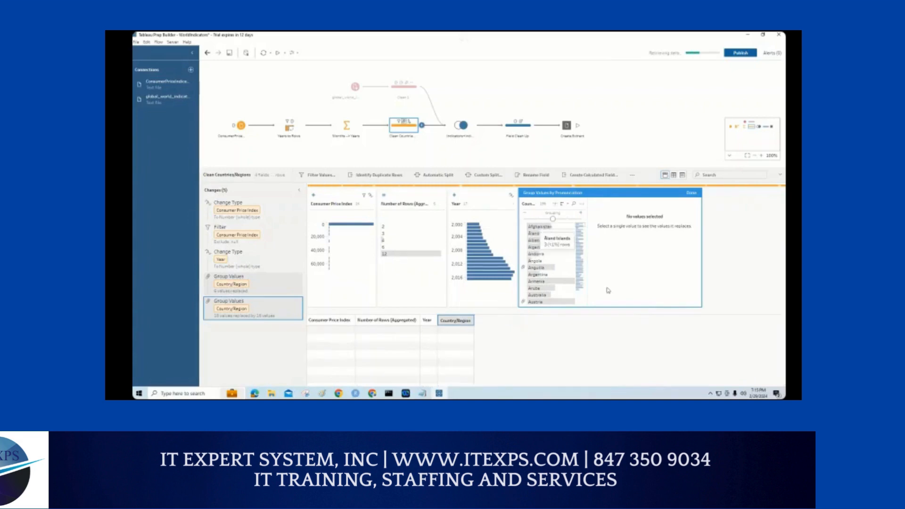
key(ctrl+1)
click(635, 262)
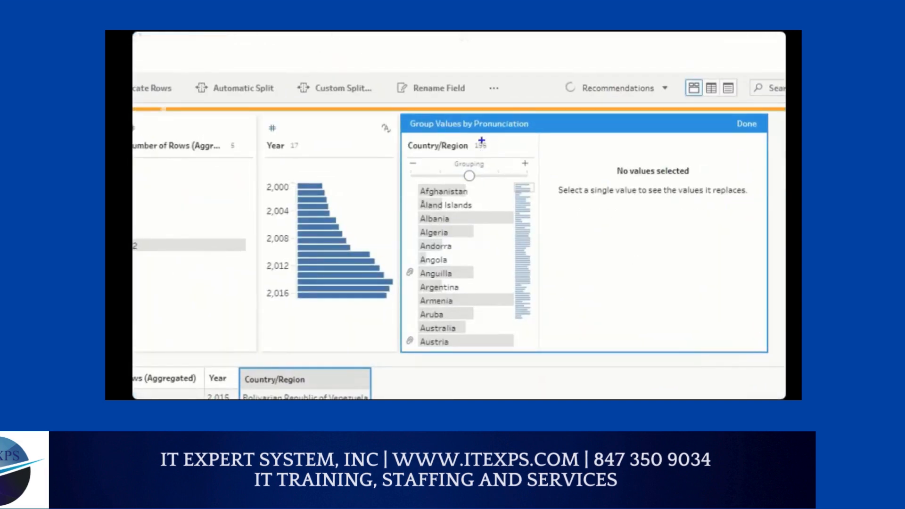
drag(482, 137, 491, 149)
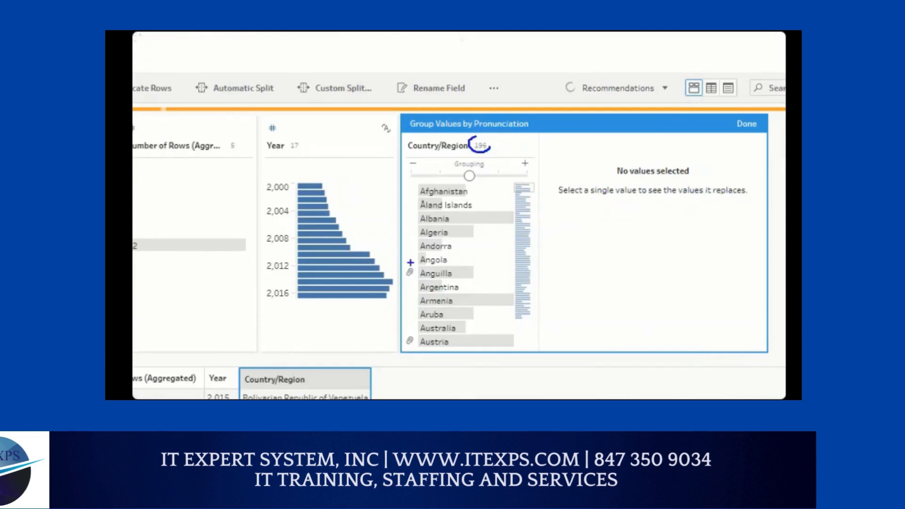
mouse_move(415, 264)
mouse_down()
mouse_move(421, 279)
mouse_move(421, 265)
mouse_move(408, 265)
mouse_up()
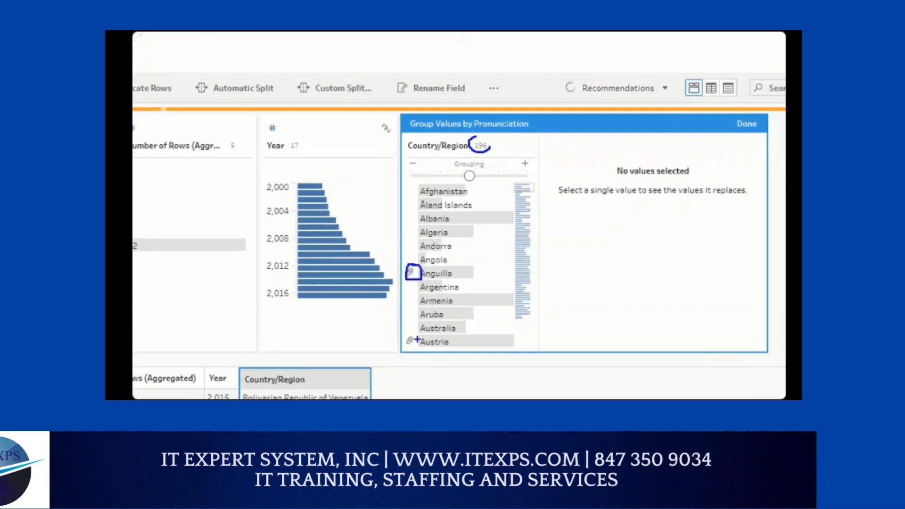
mouse_move(415, 330)
mouse_down()
mouse_move(403, 336)
mouse_move(418, 351)
mouse_move(420, 332)
mouse_up()
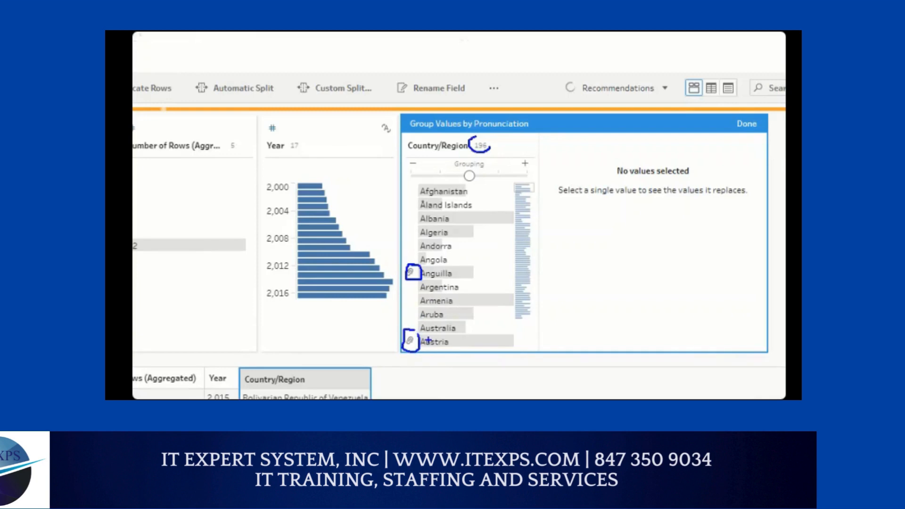
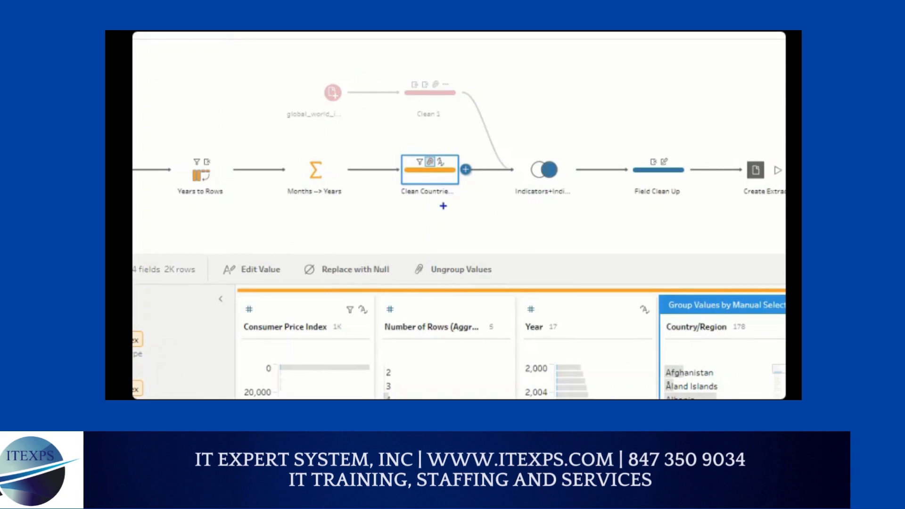
Step: Label the Clean Countries branch A and the global_world branch B with the pen, draw lines along both, and clear the markup
mouse_move(425, 229)
mouse_down()
mouse_move(451, 229)
mouse_move(448, 220)
mouse_up()
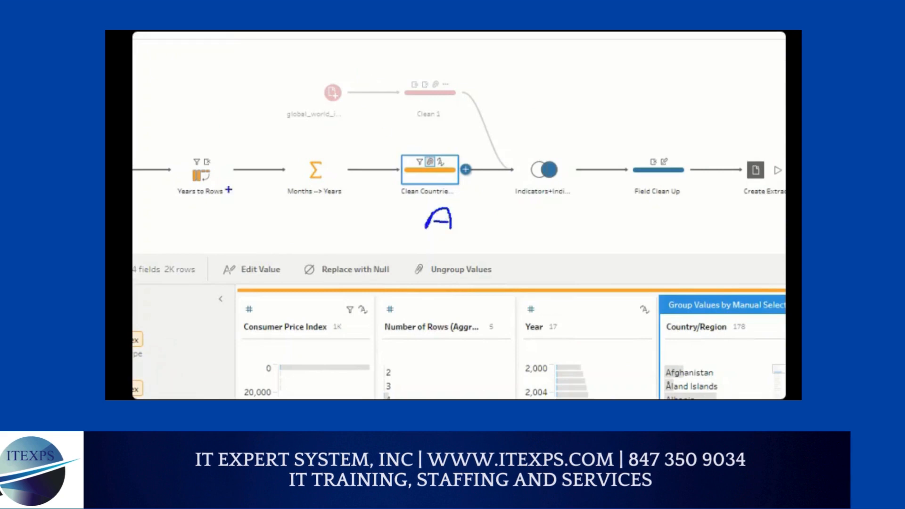
mouse_move(169, 178)
mouse_down()
mouse_move(481, 187)
mouse_move(446, 195)
mouse_up()
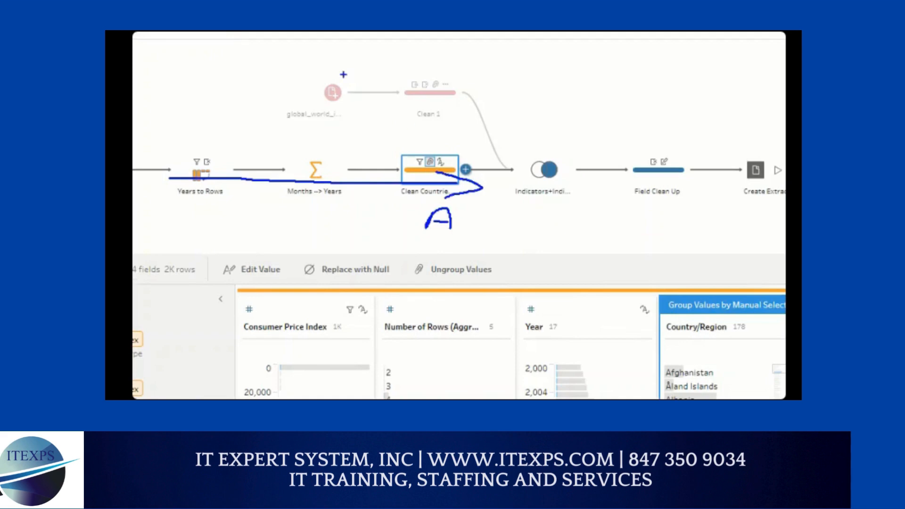
mouse_move(332, 74)
mouse_down()
mouse_move(453, 62)
mouse_move(451, 52)
mouse_move(457, 71)
mouse_up()
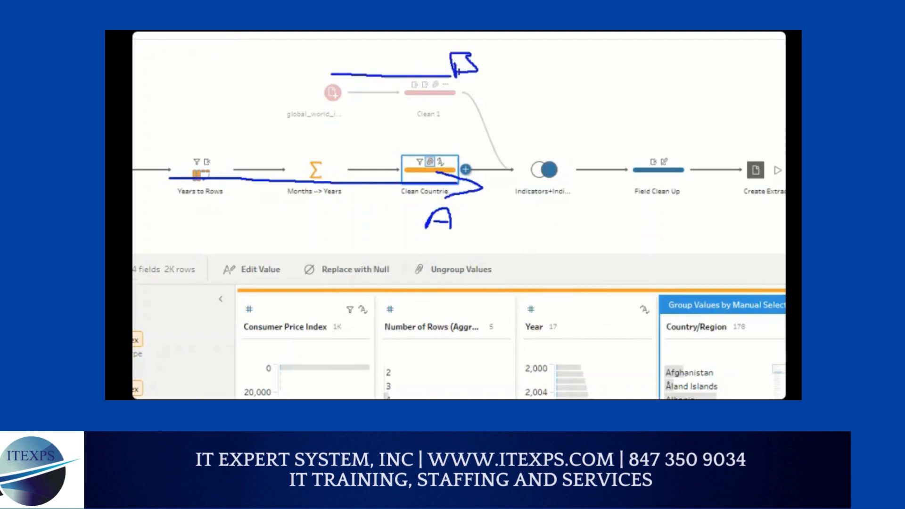
key(Escape)
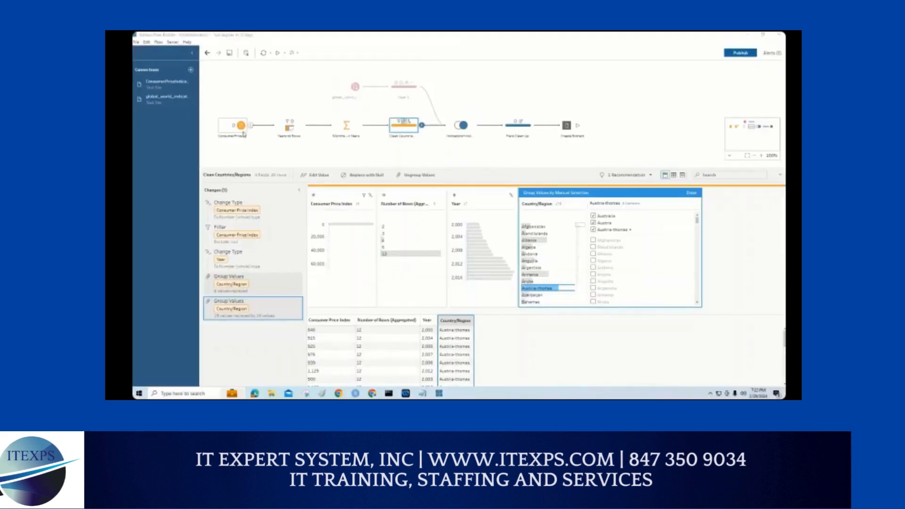
Step: Zoom in on the flow's two input steps, underline ConsumerPrice and global_world with the pen, and clear the markup
key(ctrl+1)
click(229, 131)
drag(190, 170, 251, 168)
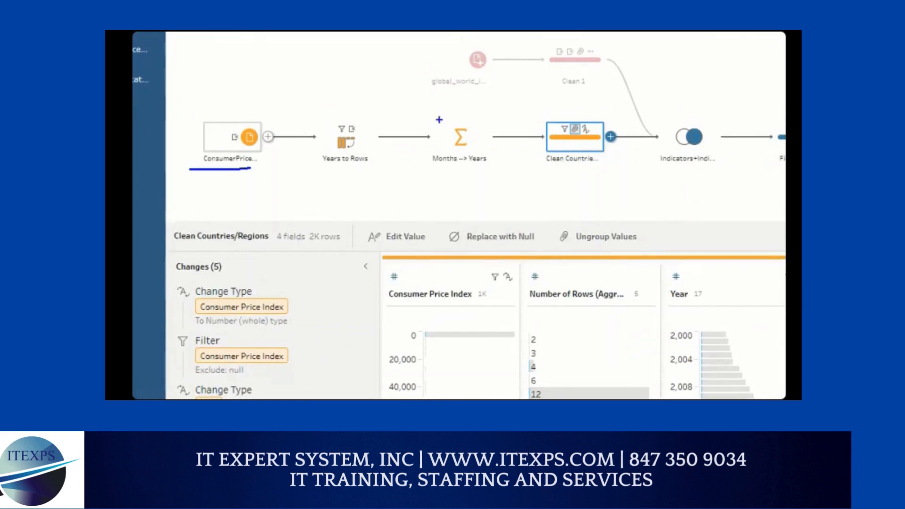
drag(427, 88, 515, 84)
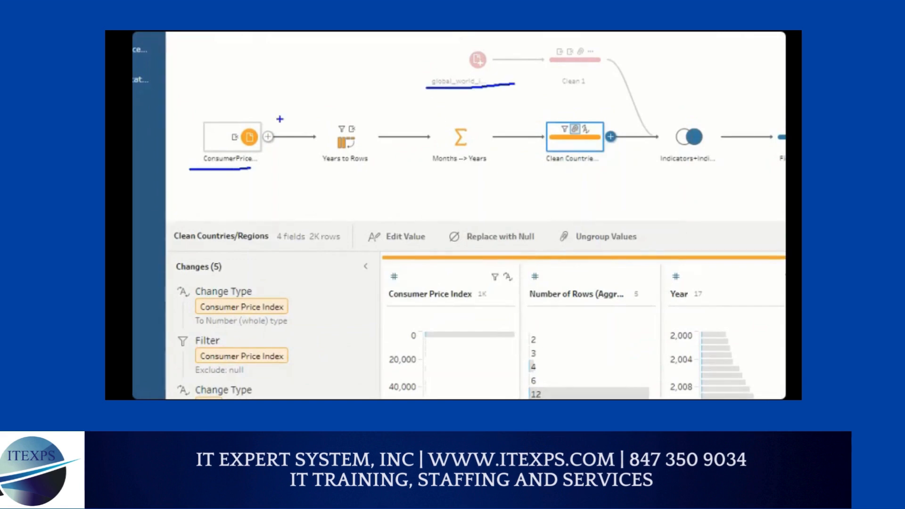
key(Escape)
Step: Show the ConsumerPrice input's settings, draw a line to its connection details, box the file path, and underline Browse
click(242, 126)
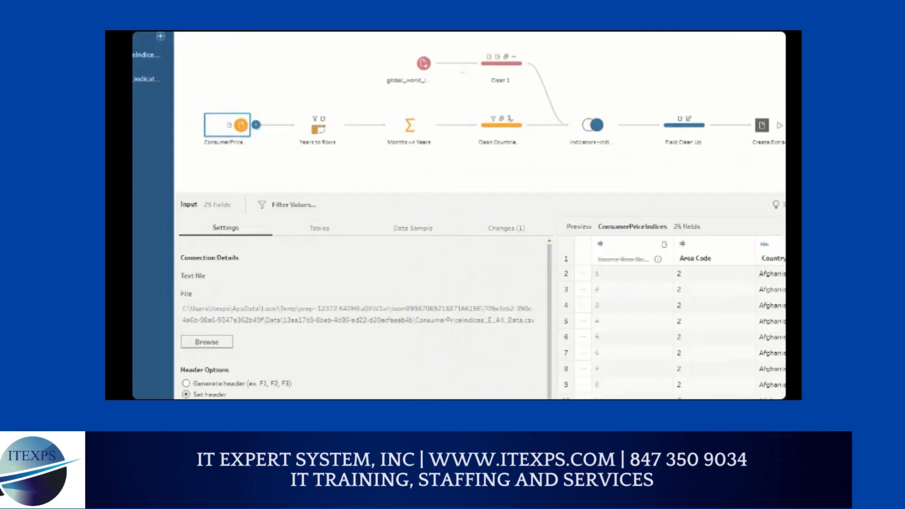
drag(245, 136, 236, 255)
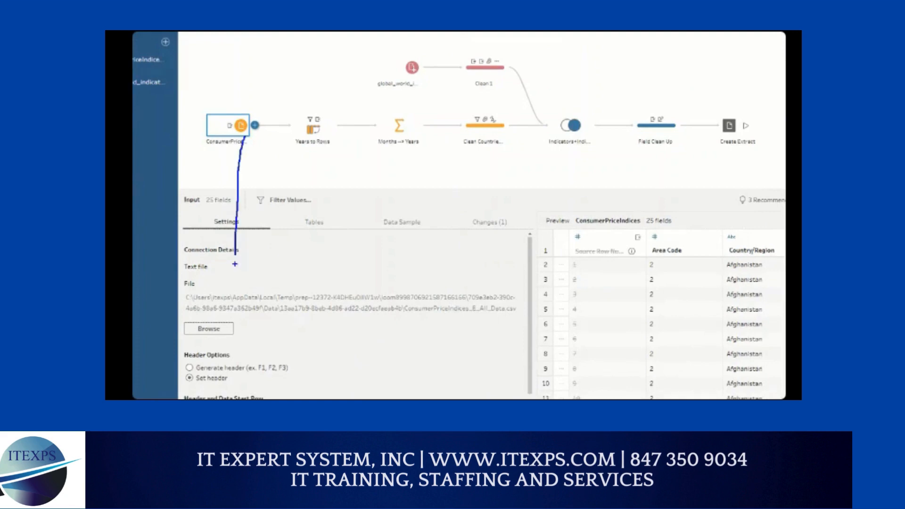
mouse_move(186, 284)
mouse_down()
mouse_move(469, 278)
mouse_move(521, 313)
mouse_move(188, 317)
mouse_move(187, 302)
mouse_up()
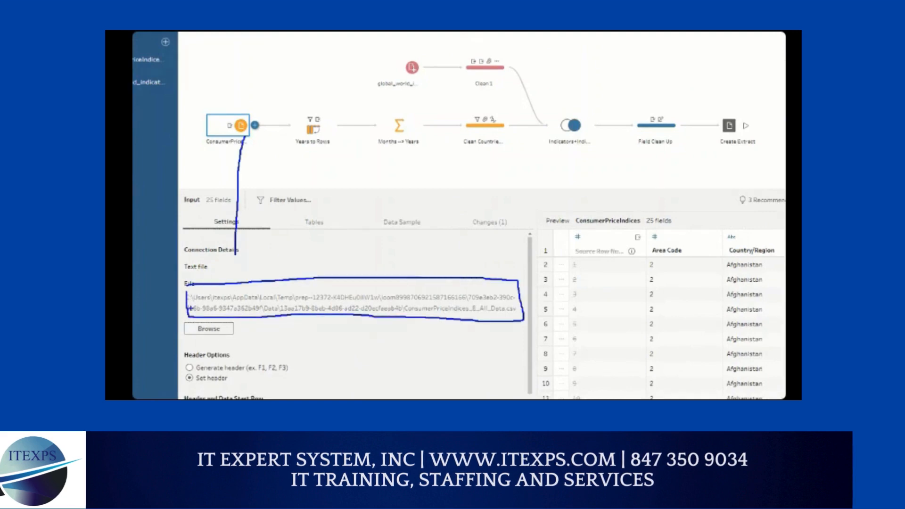
drag(187, 339, 213, 338)
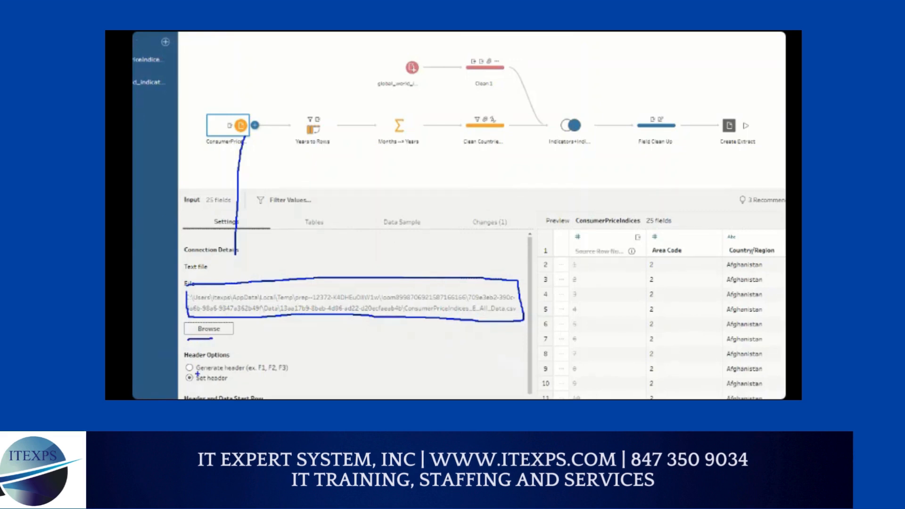
Step: Underline and tick Set header, draw an arrow across the preview's column headers, and underline Generate header with the pen
drag(190, 383, 225, 387)
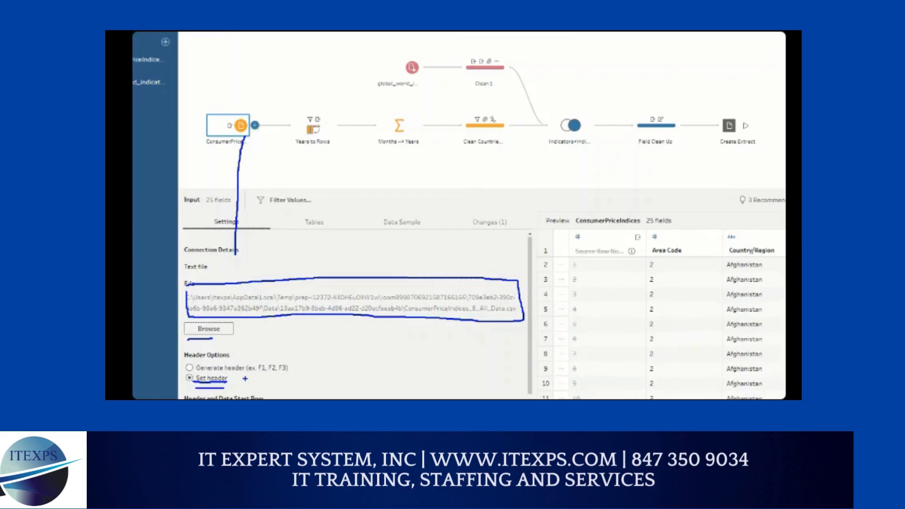
mouse_move(652, 245)
mouse_down()
mouse_move(781, 237)
mouse_move(769, 244)
mouse_up()
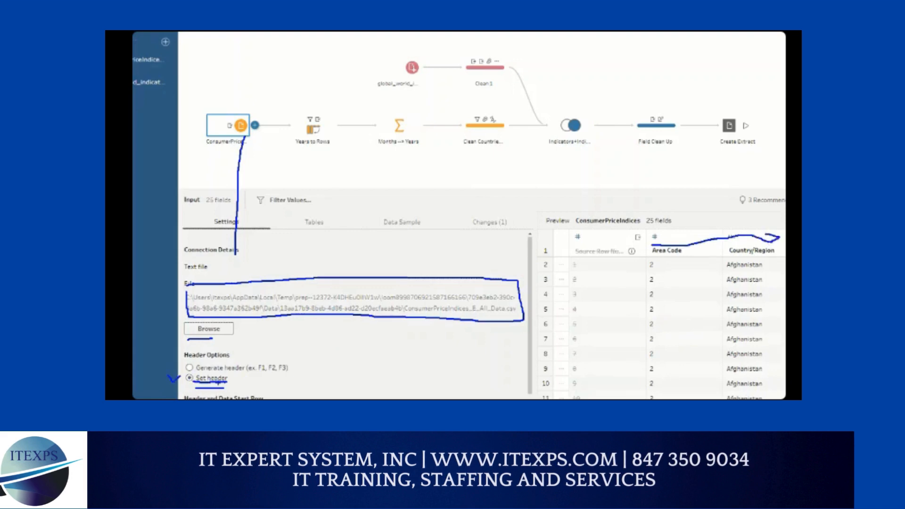
drag(195, 373, 288, 371)
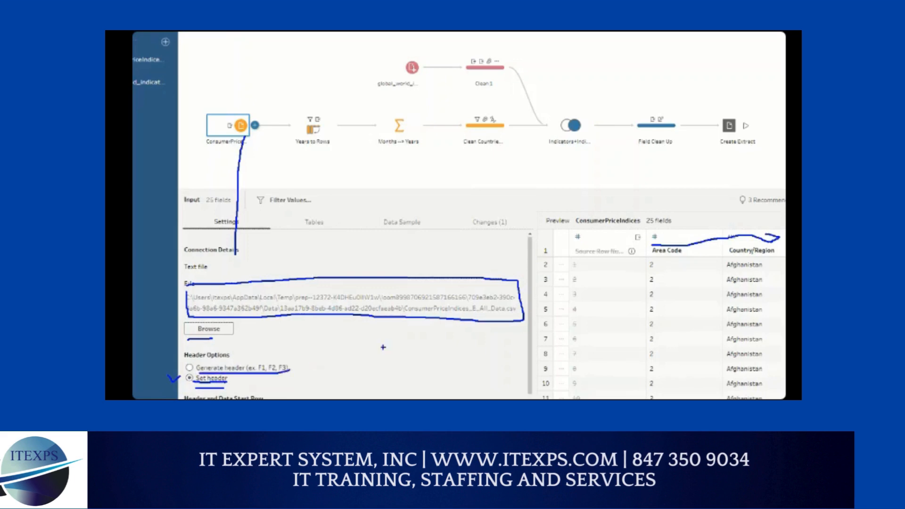
mouse_move(380, 332)
mouse_down()
mouse_move(377, 359)
mouse_move(396, 330)
mouse_move(402, 353)
mouse_move(436, 349)
mouse_move(455, 326)
mouse_move(477, 350)
mouse_move(501, 330)
mouse_move(491, 338)
mouse_move(499, 345)
mouse_up()
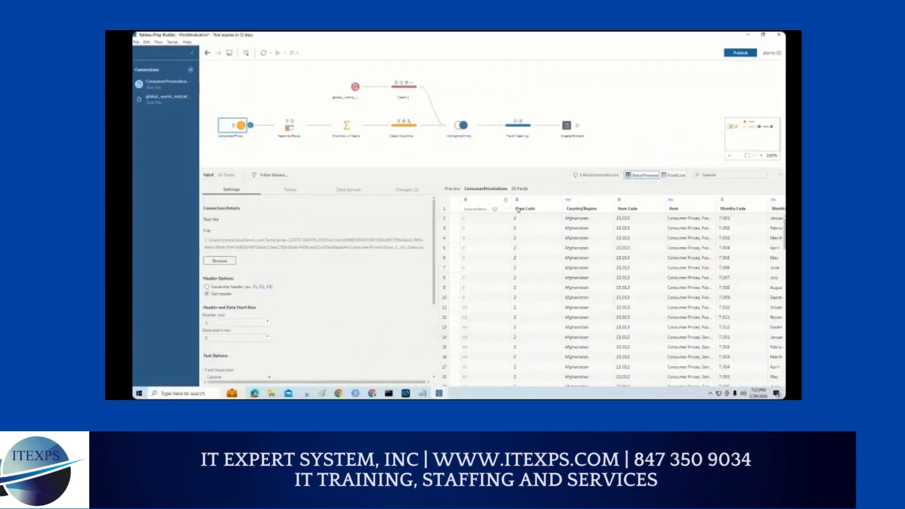
Step: Open the Area Code field name for editing in the data preview, underline it, and handwrite notes above it
double_click(518, 210)
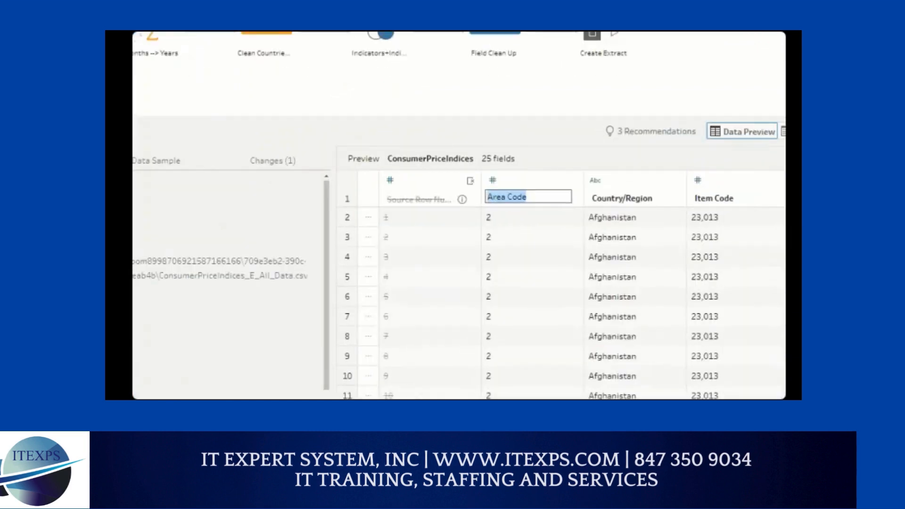
drag(490, 204, 537, 203)
drag(486, 112, 455, 137)
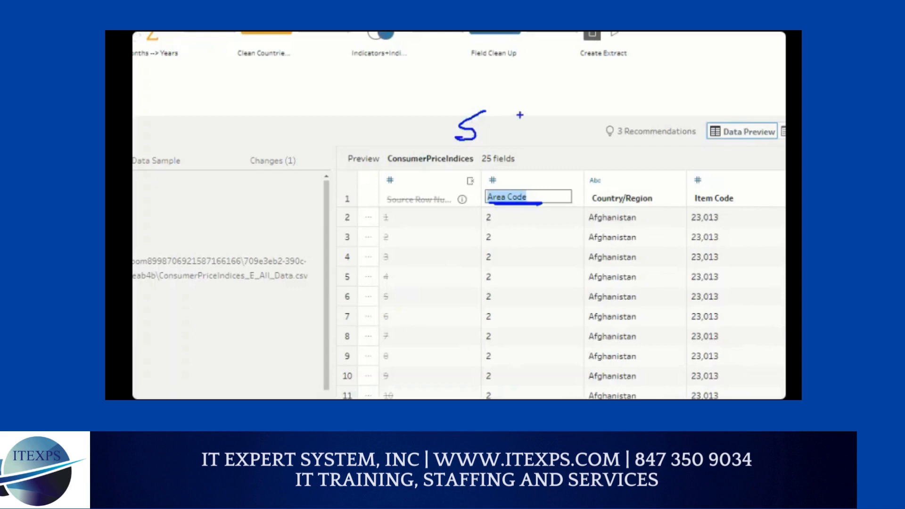
mouse_move(521, 115)
mouse_down()
mouse_move(551, 112)
mouse_move(536, 133)
mouse_up()
mouse_move(546, 95)
mouse_down()
mouse_move(560, 142)
mouse_move(548, 155)
mouse_move(545, 202)
mouse_move(489, 139)
mouse_up()
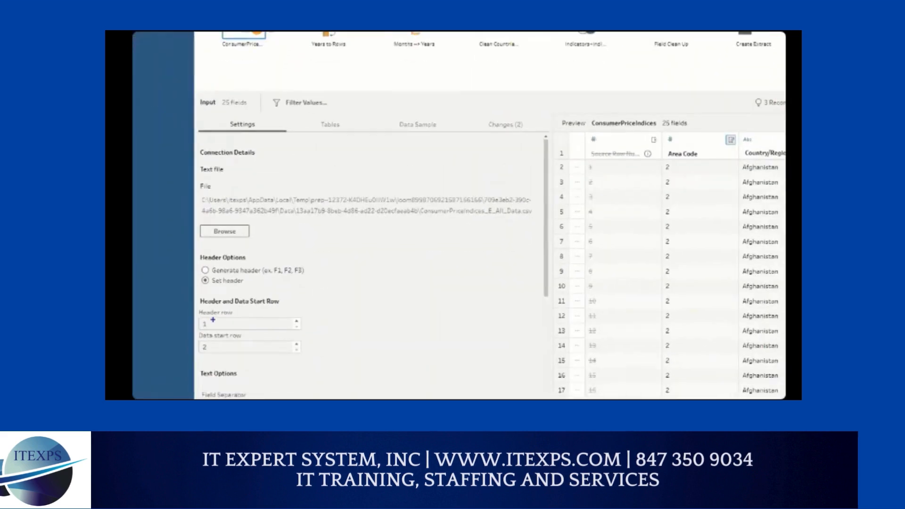
Step: Draw an arrow from Settings to the boxed file path, underline Set header, mark Header row, and review the text options
mouse_move(240, 127)
mouse_down()
mouse_move(237, 194)
mouse_move(472, 185)
mouse_move(523, 211)
mouse_move(198, 222)
mouse_up()
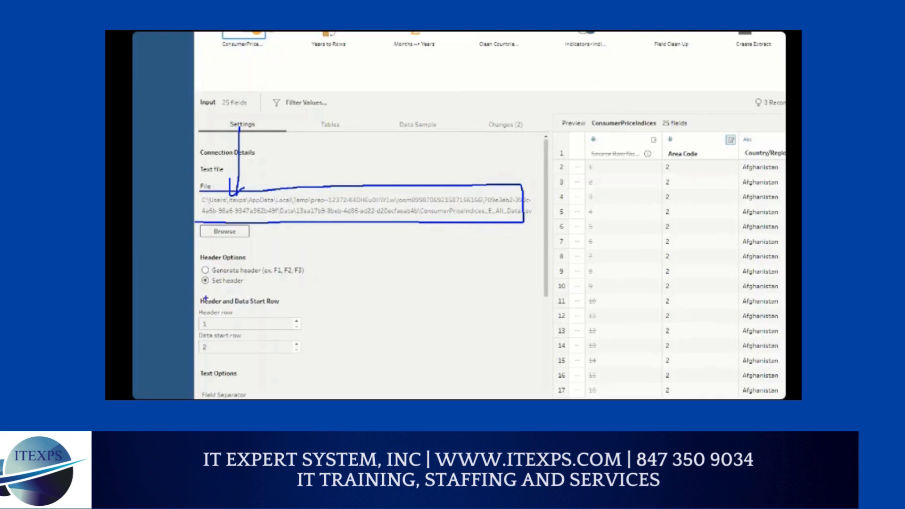
drag(198, 292, 251, 290)
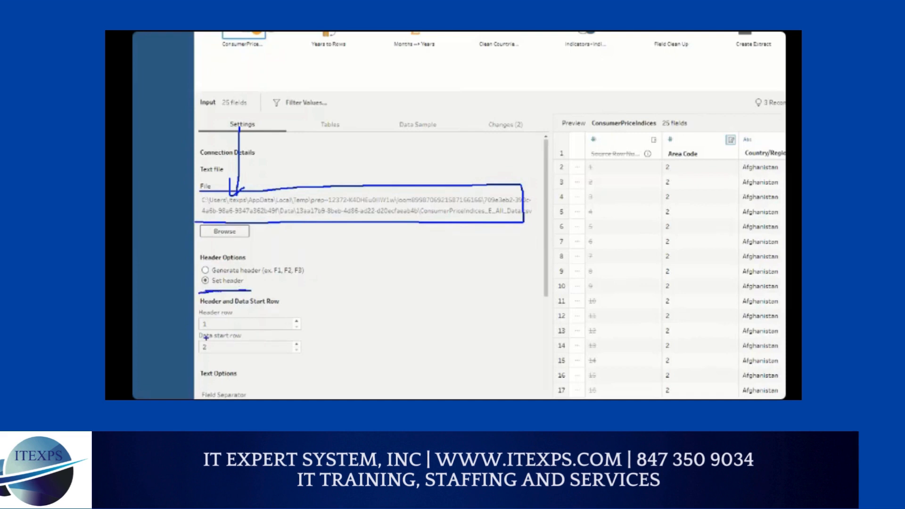
mouse_move(207, 319)
mouse_down()
mouse_move(218, 328)
mouse_move(192, 326)
mouse_up()
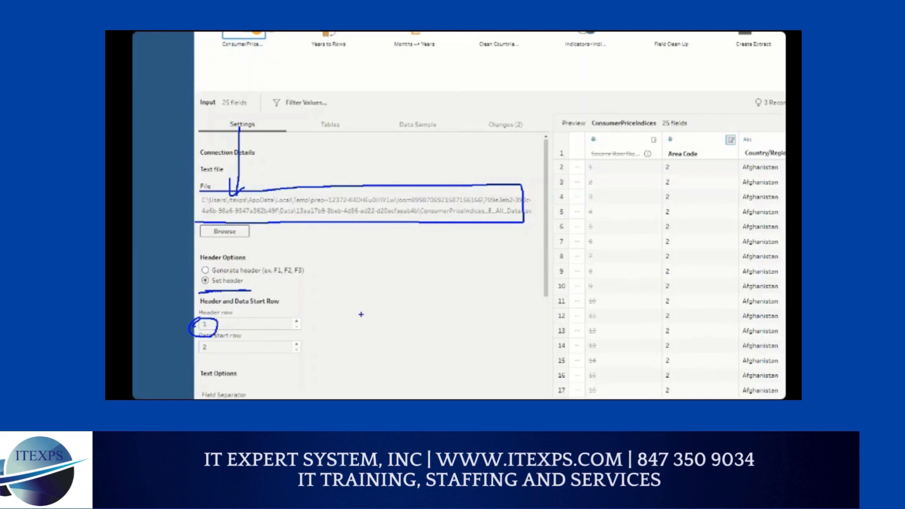
scroll(361, 314, up, 3)
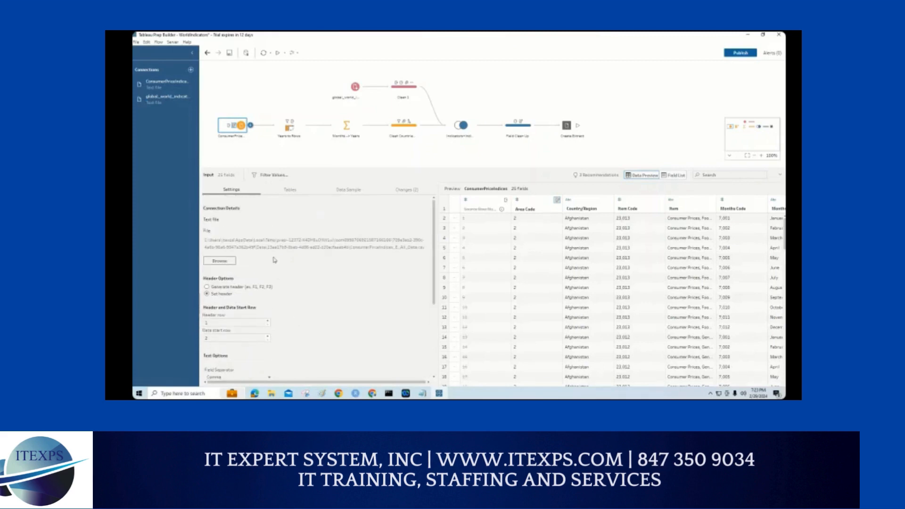
Step: Circle and tick Data Sample, sketch a box containing 1M, write 500 beside it, and clear the markup
drag(366, 178, 336, 201)
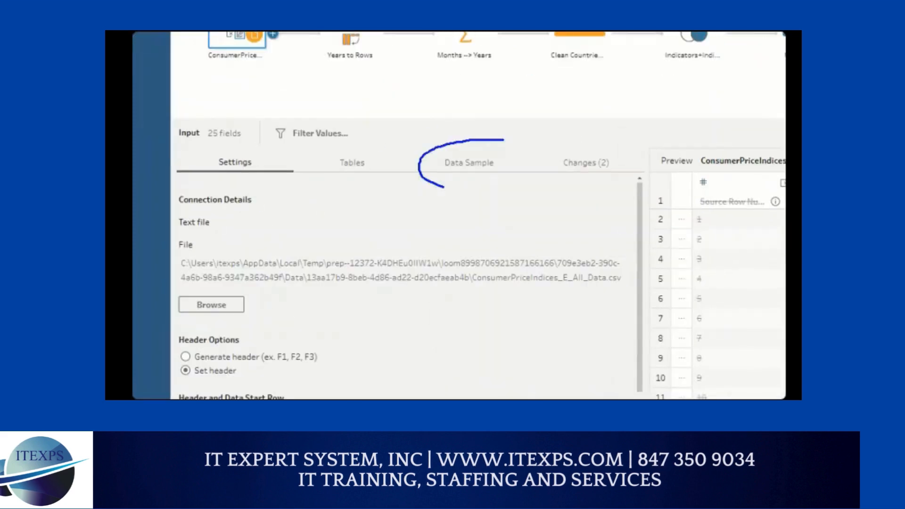
mouse_move(444, 187)
mouse_down()
mouse_move(471, 142)
mouse_move(467, 120)
mouse_move(498, 97)
mouse_move(509, 76)
mouse_up()
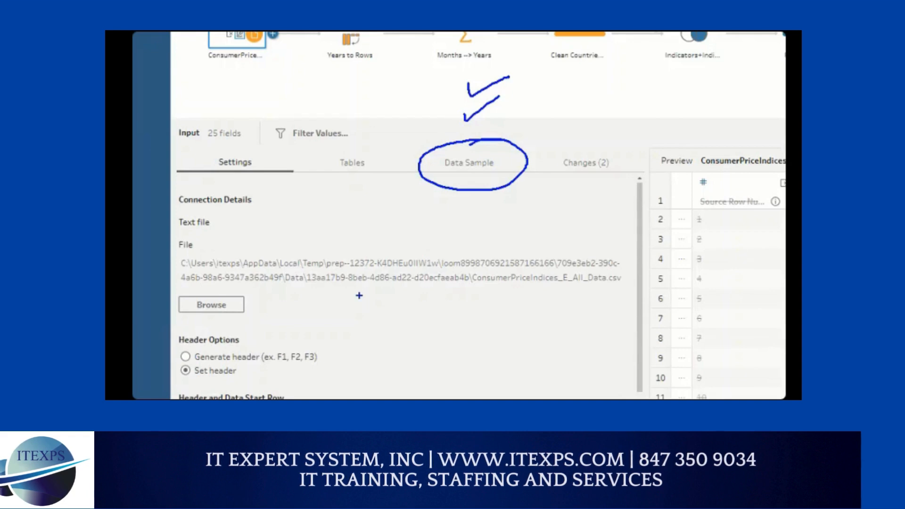
mouse_move(339, 206)
mouse_down()
mouse_move(337, 324)
mouse_move(431, 339)
mouse_move(418, 207)
mouse_move(360, 207)
mouse_up()
mouse_move(365, 238)
mouse_down()
mouse_move(365, 256)
mouse_move(382, 256)
mouse_move(386, 267)
mouse_up()
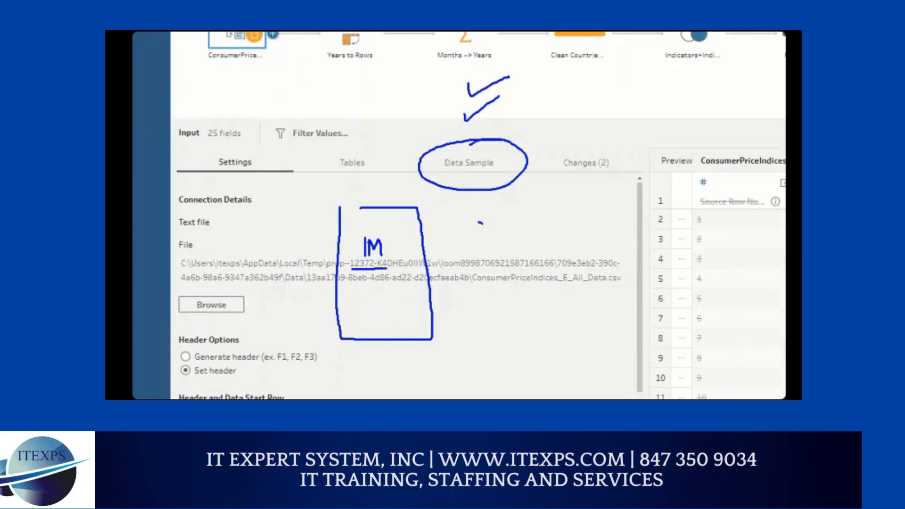
mouse_move(480, 222)
mouse_down()
mouse_move(473, 246)
mouse_move(528, 224)
mouse_move(519, 220)
mouse_up()
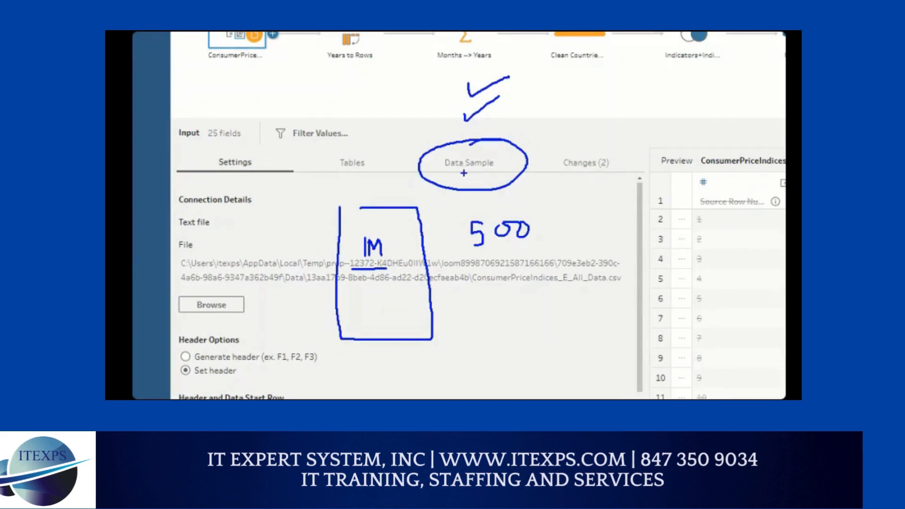
key(Escape)
Step: Show the Data Sample options, underline the Automatic row description, and sketch a box beside it with the pen
click(348, 190)
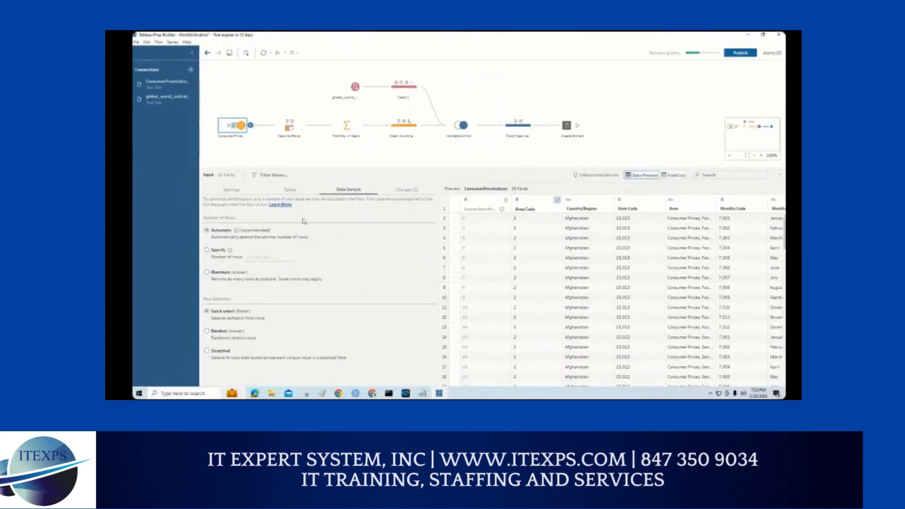
key(ctrl+1)
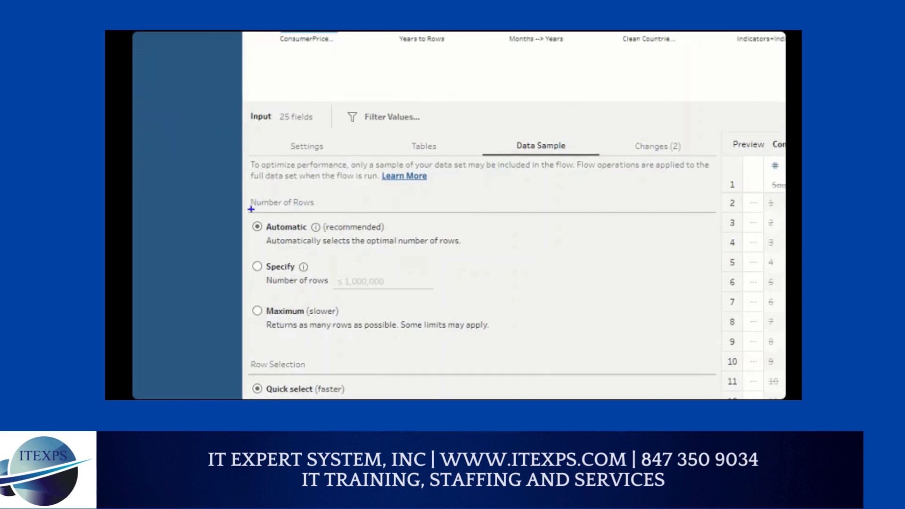
mouse_move(251, 209)
mouse_down()
mouse_move(304, 209)
mouse_move(309, 233)
mouse_move(349, 250)
mouse_move(436, 250)
mouse_move(469, 233)
mouse_move(267, 236)
mouse_move(280, 249)
mouse_up()
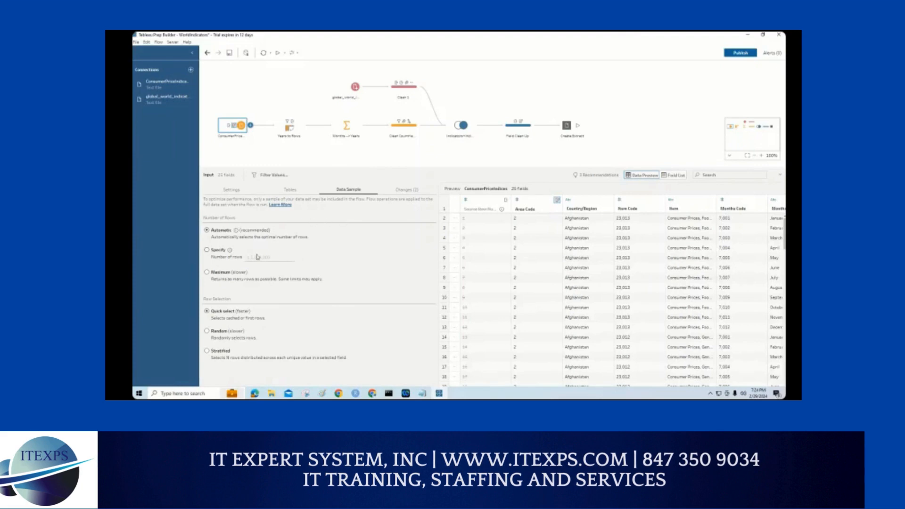
drag(204, 238, 304, 241)
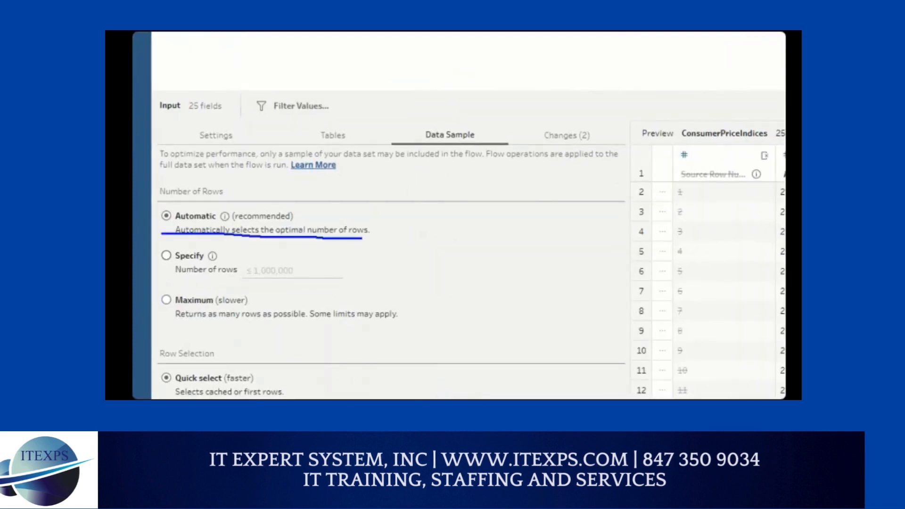
mouse_move(509, 207)
mouse_down()
mouse_move(483, 209)
mouse_move(578, 278)
mouse_move(580, 201)
mouse_move(499, 202)
mouse_up()
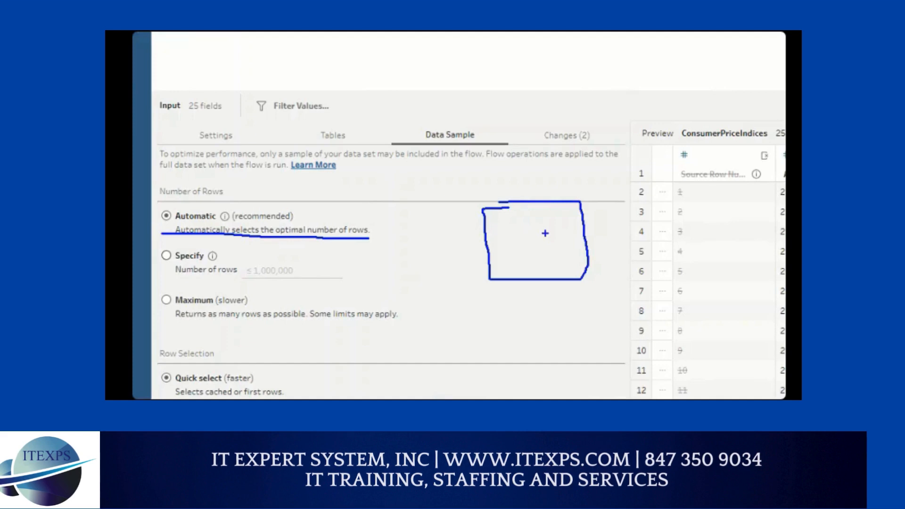
Step: Underline Specify and write 100 in its row count, mark Maximum and its description, and clear the markup
mouse_move(156, 260)
mouse_down()
mouse_move(217, 260)
mouse_move(253, 278)
mouse_move(262, 264)
mouse_move(278, 276)
mouse_move(282, 259)
mouse_up()
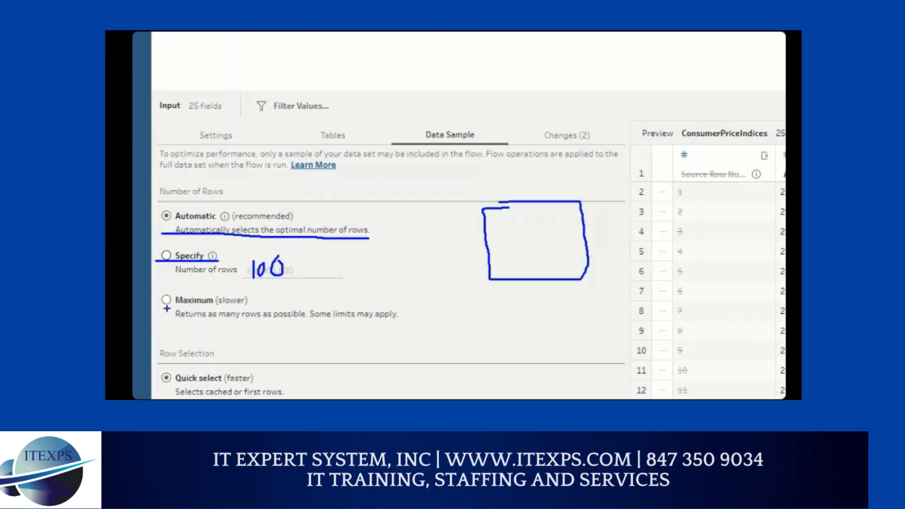
drag(165, 305, 217, 302)
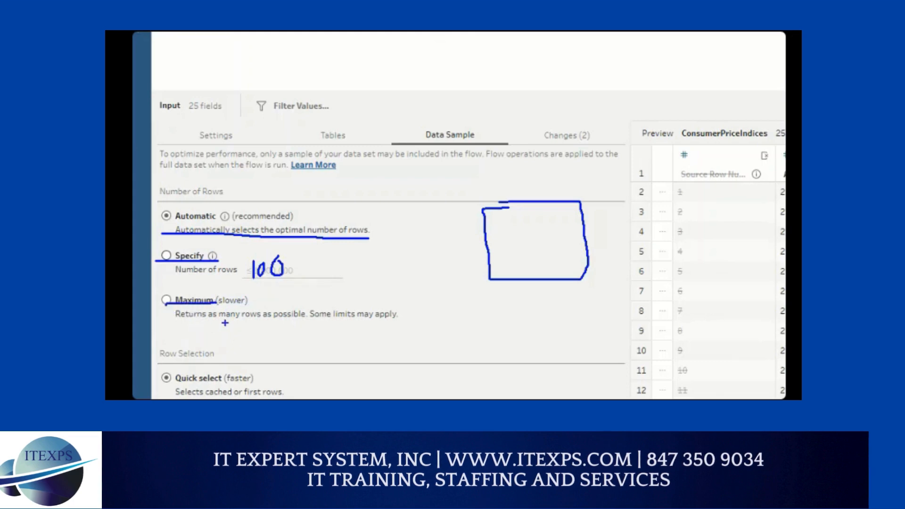
mouse_move(233, 316)
mouse_down()
mouse_move(234, 329)
mouse_move(303, 329)
mouse_move(304, 315)
mouse_move(405, 321)
mouse_up()
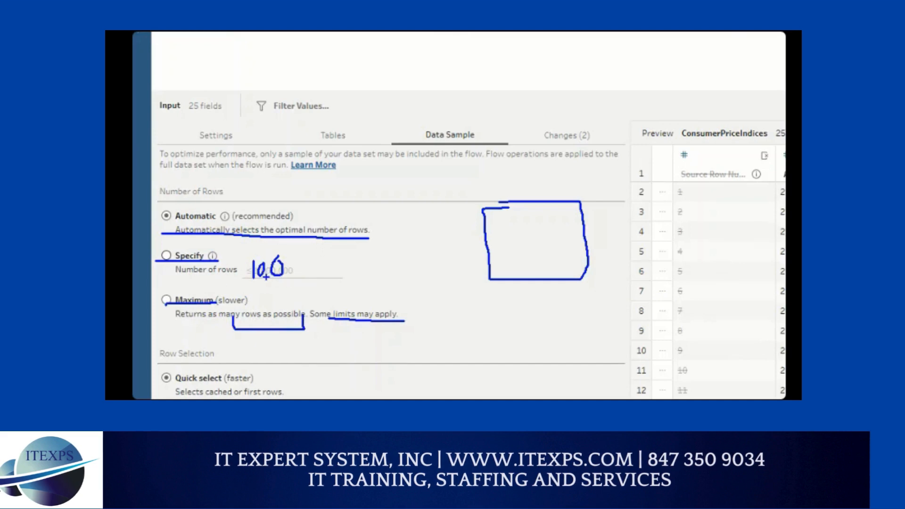
key(Escape)
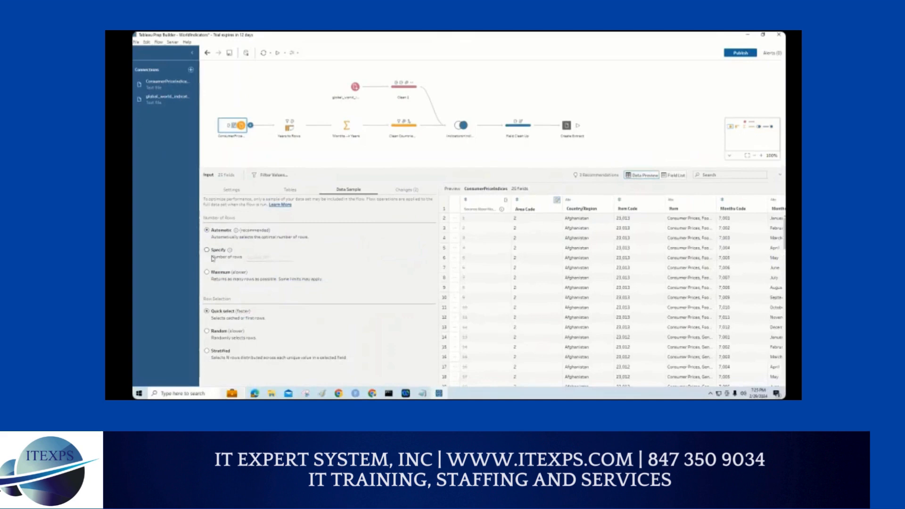
Step: Underline Quick select, Random, and Stratified with its description in the Row Selection options using the pen
key(ctrl+1)
click(217, 337)
drag(208, 293, 253, 291)
drag(199, 334, 271, 331)
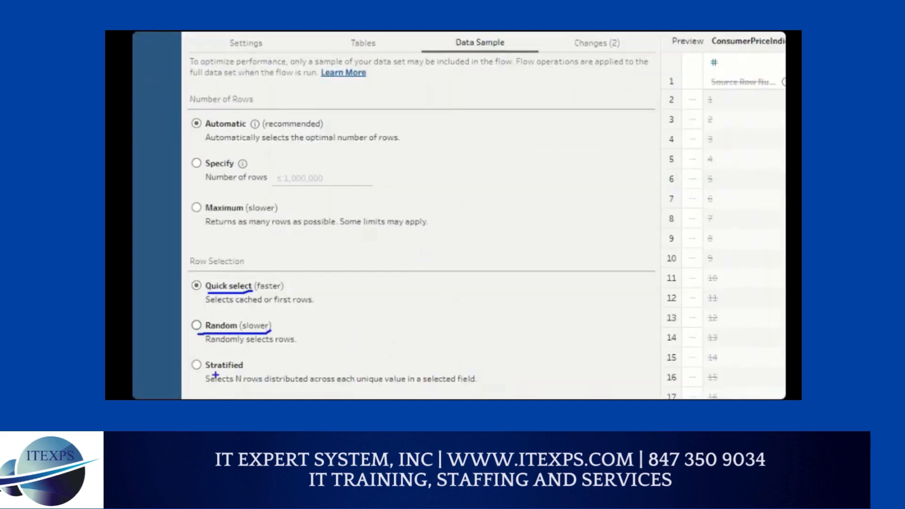
mouse_move(207, 373)
mouse_down()
mouse_move(262, 387)
mouse_move(401, 385)
mouse_up()
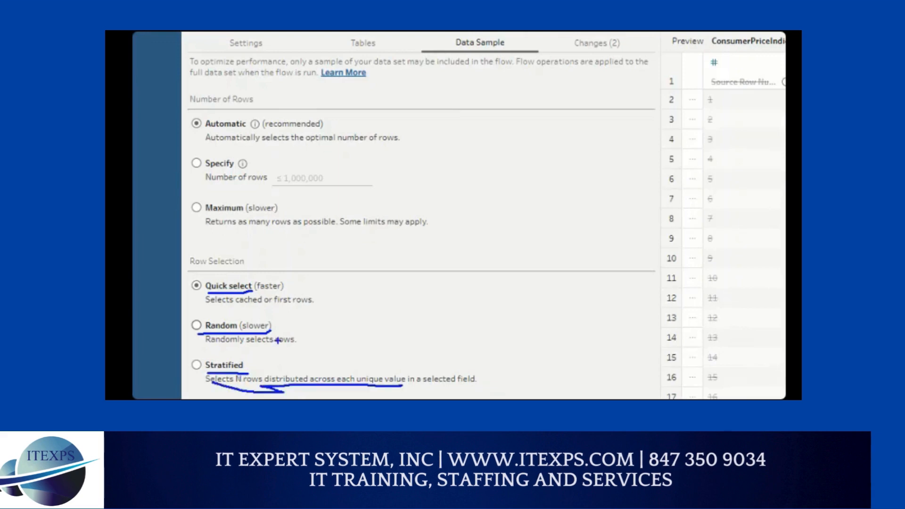
Step: Sketch a box holding four tick marks beside Row Selection, and draw a brace spanning its three options
mouse_move(405, 227)
mouse_down()
mouse_move(397, 352)
mouse_move(500, 357)
mouse_move(486, 220)
mouse_move(405, 220)
mouse_move(462, 229)
mouse_up()
drag(447, 284, 462, 280)
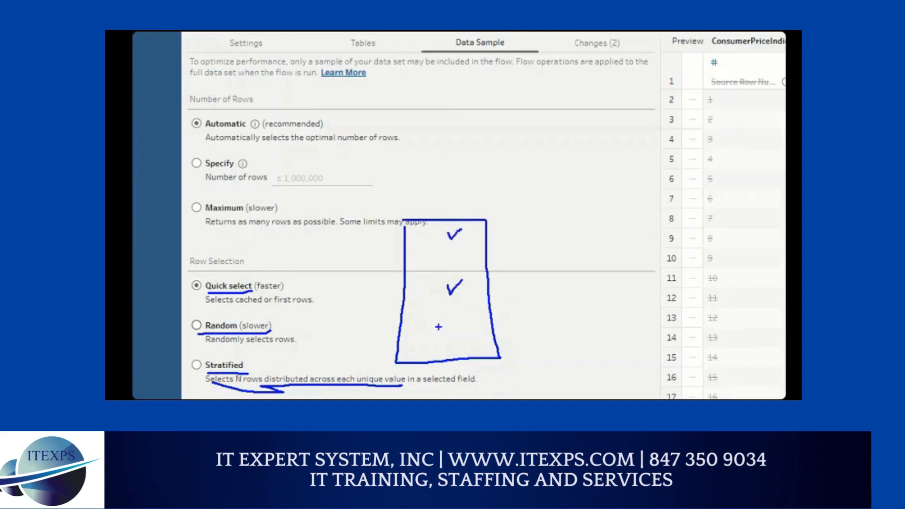
drag(442, 338, 465, 328)
mouse_move(447, 250)
mouse_down()
mouse_move(452, 262)
mouse_move(466, 241)
mouse_up()
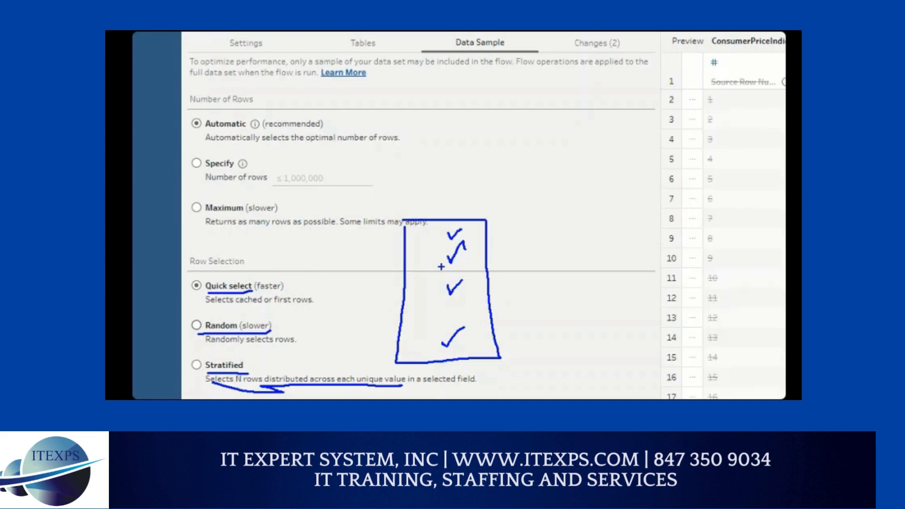
mouse_move(314, 267)
mouse_down()
mouse_move(333, 284)
mouse_move(340, 372)
mouse_move(329, 396)
mouse_up()
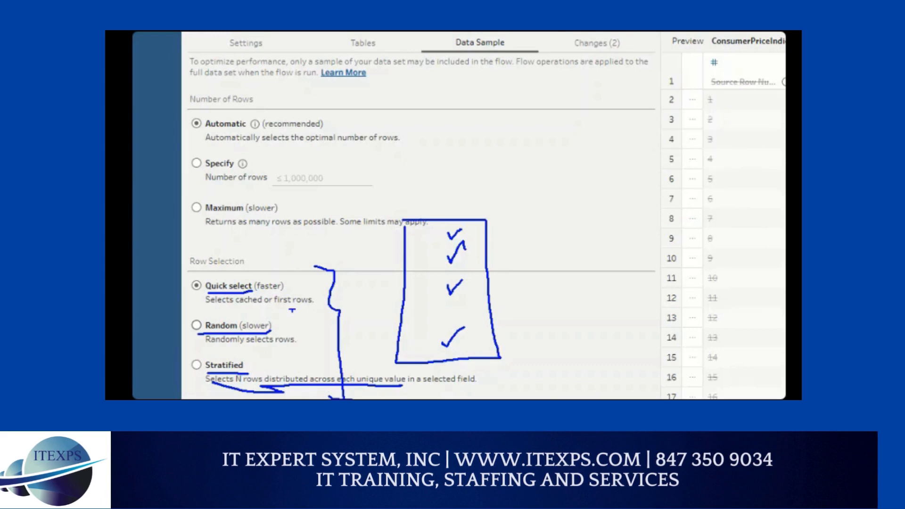
Step: Show the Tables options of the ConsumerPrice input, box the Tables heading, and underline Single table
click(362, 43)
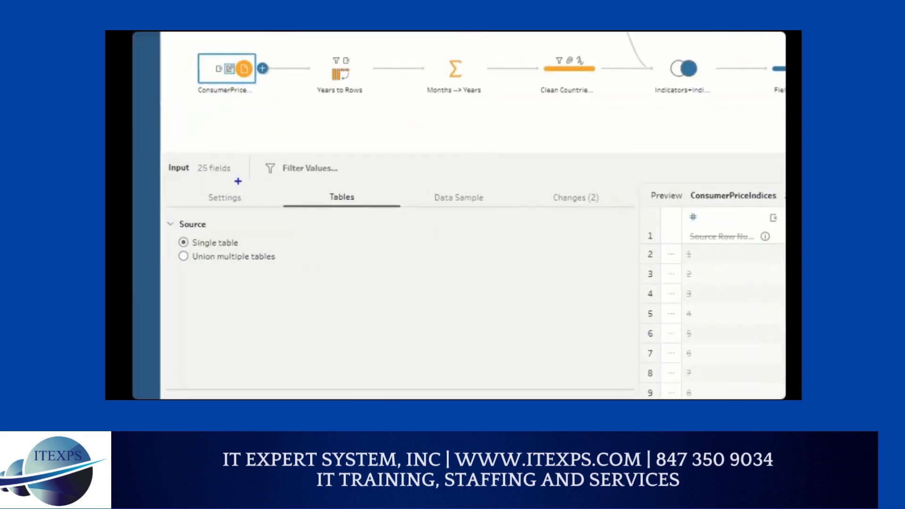
mouse_move(306, 186)
mouse_down()
mouse_move(349, 185)
mouse_move(365, 212)
mouse_move(307, 216)
mouse_move(301, 192)
mouse_up()
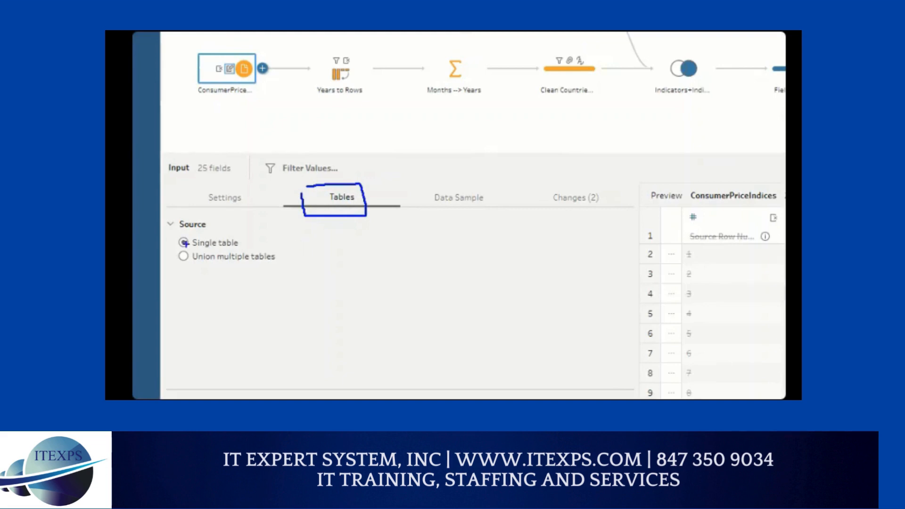
drag(193, 248, 245, 248)
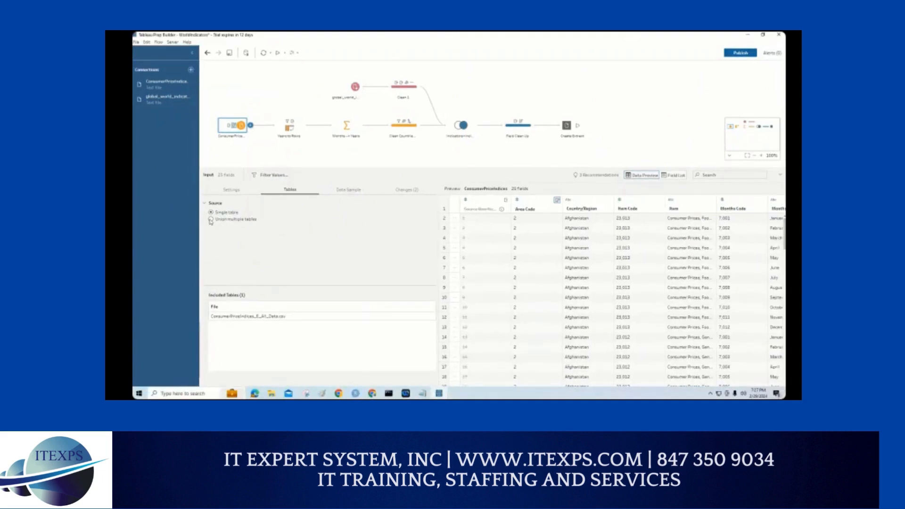
Step: Switch the source to Union multiple tables and underline that option with the pen
click(211, 220)
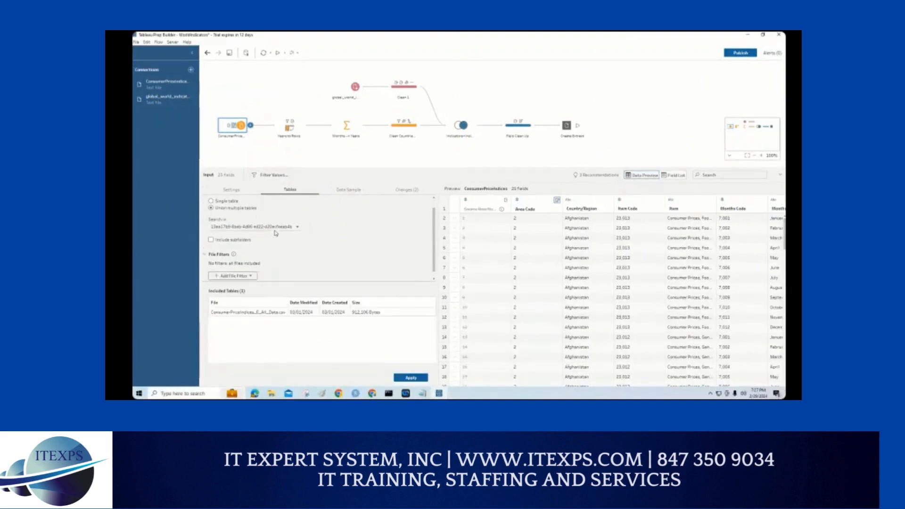
scroll(276, 233, down, 1)
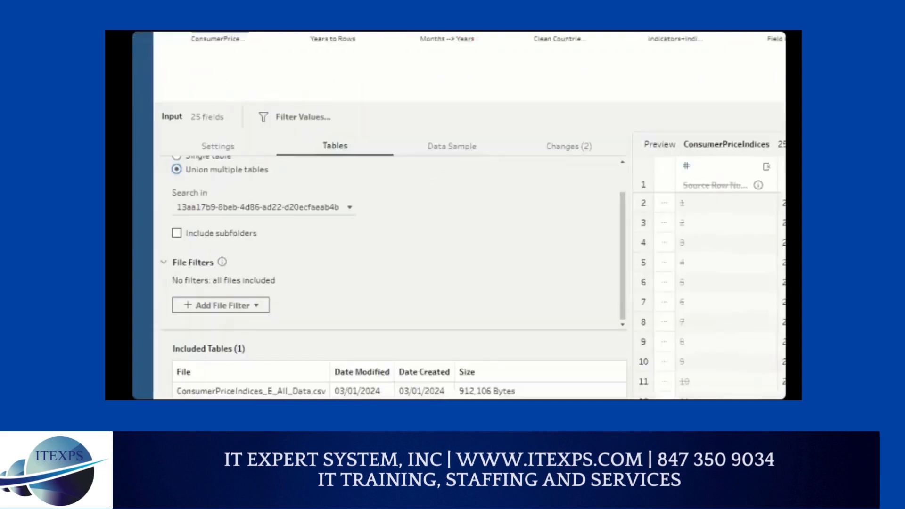
drag(223, 207, 307, 193)
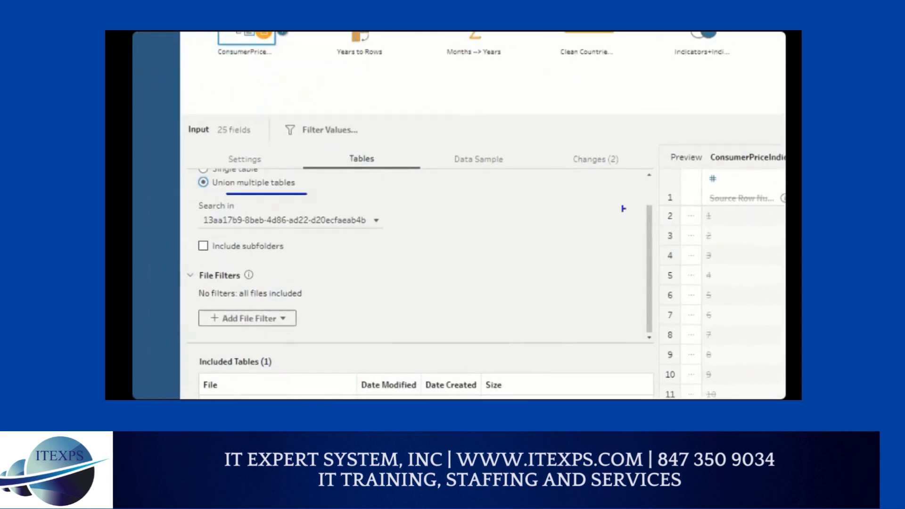
Step: Sketch a file list of Car1, 2, 3 and 4, link the boxed Car1 to the input step, and re-underline Union multiple tables
drag(475, 183, 477, 322)
mouse_move(482, 213)
mouse_down()
mouse_move(556, 213)
mouse_move(518, 224)
mouse_move(536, 239)
mouse_move(581, 225)
mouse_move(608, 303)
mouse_move(596, 317)
mouse_move(608, 352)
mouse_up()
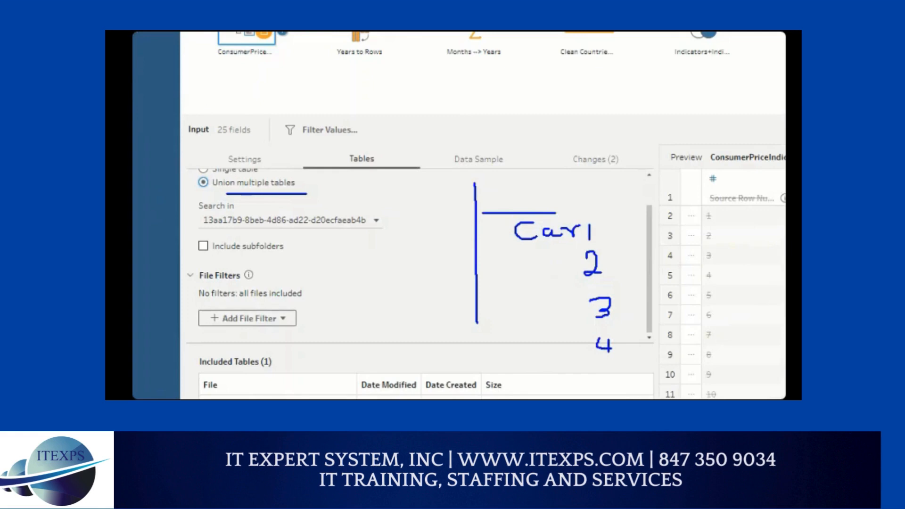
mouse_move(585, 208)
mouse_down()
mouse_move(544, 210)
mouse_move(493, 244)
mouse_move(605, 255)
mouse_move(595, 210)
mouse_move(276, 32)
mouse_move(265, 42)
mouse_up()
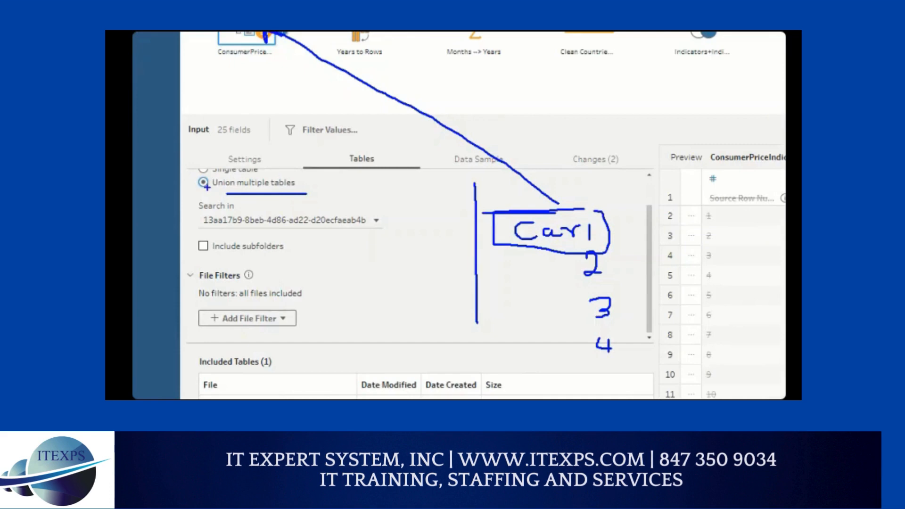
drag(206, 188, 307, 193)
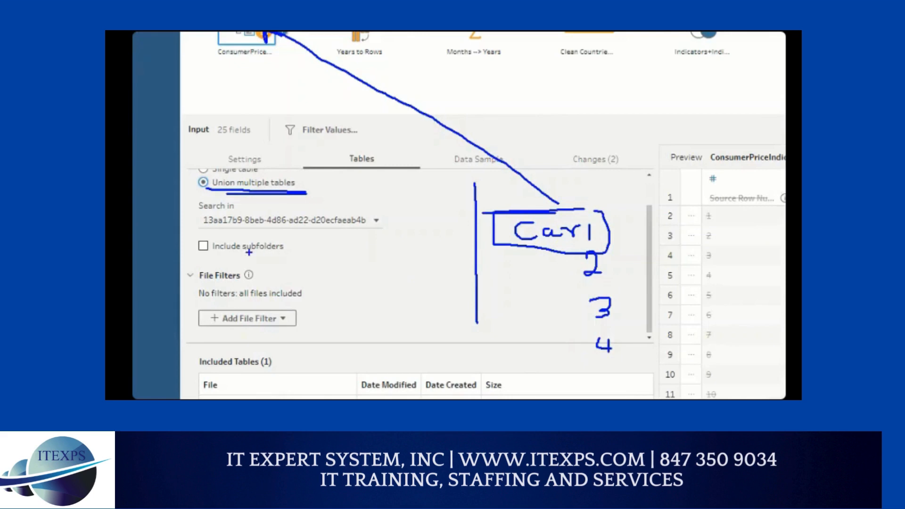
Step: Mark and underline Include subfolders with the pen, and extend the file sketch with extra numbers and short file lines
drag(197, 242, 285, 252)
drag(549, 251, 555, 271)
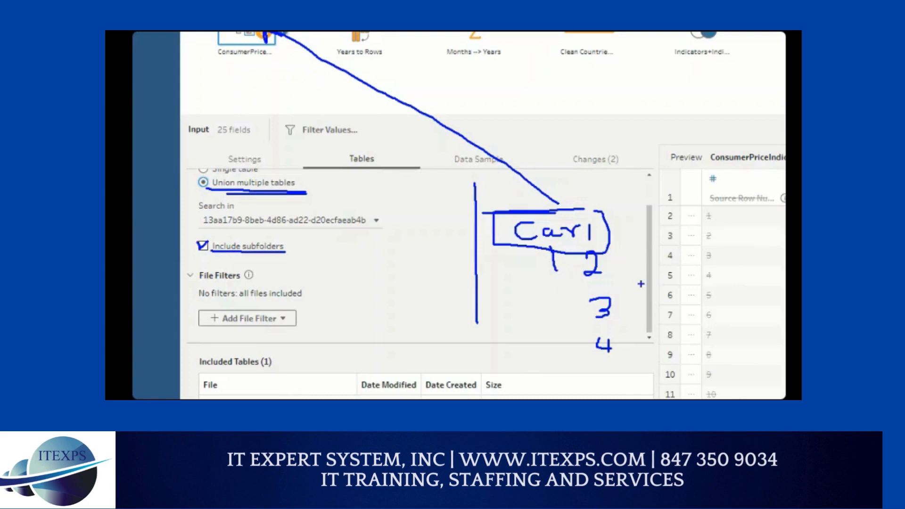
drag(623, 259, 654, 265)
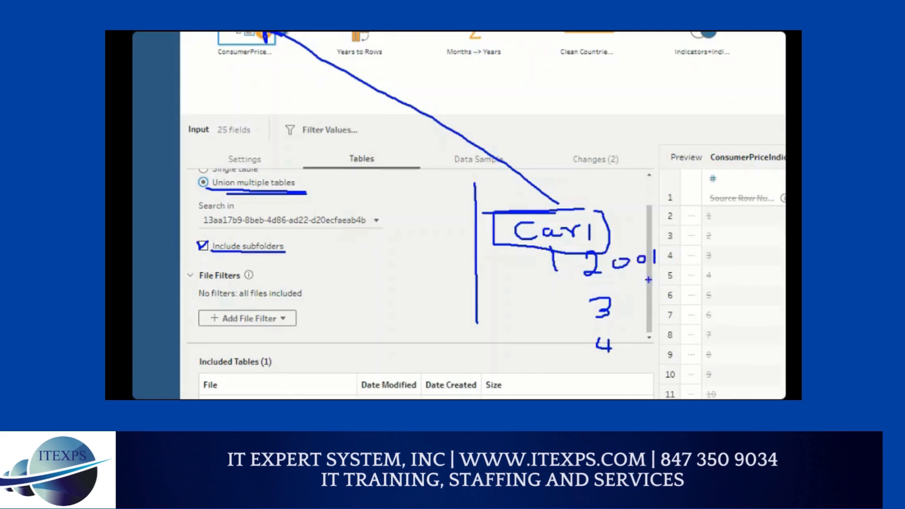
mouse_move(562, 312)
mouse_down()
mouse_move(566, 325)
mouse_move(556, 330)
mouse_up()
drag(563, 331, 587, 325)
mouse_move(655, 273)
mouse_down()
mouse_move(674, 273)
mouse_move(671, 326)
mouse_move(679, 326)
mouse_up()
drag(662, 345, 690, 346)
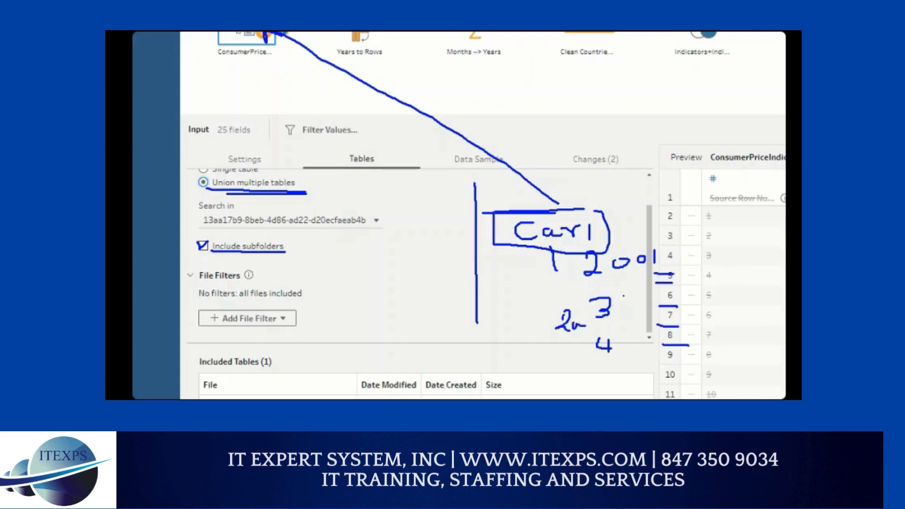
Step: Draw a diagonal line from Car1 through the file lines, circle the upper ones, and clear the markup
drag(564, 211, 689, 349)
mouse_move(684, 227)
mouse_down()
mouse_move(640, 256)
mouse_move(709, 238)
mouse_move(660, 229)
mouse_up()
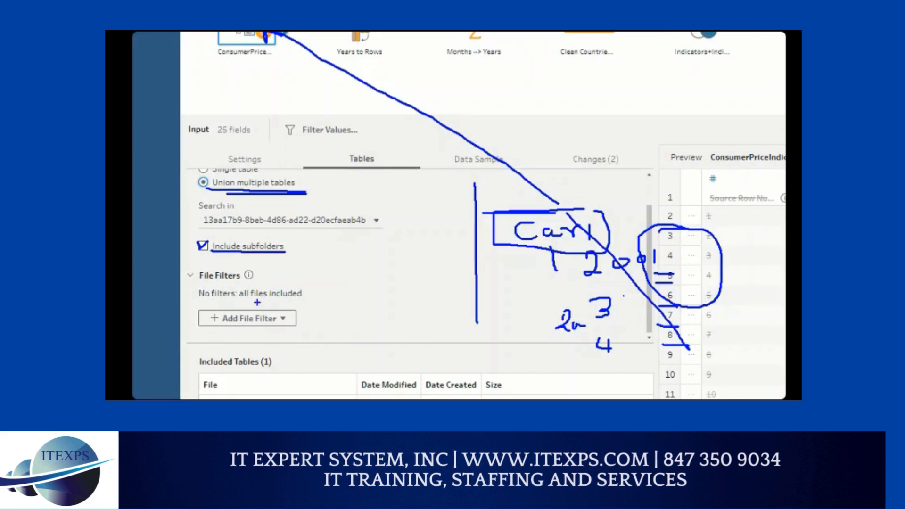
key(Escape)
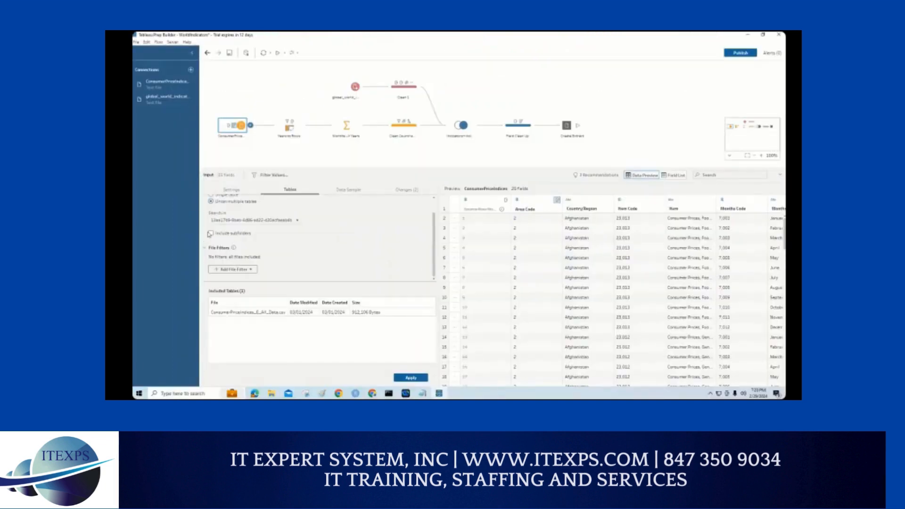
Step: Enable Include subfolders and draw a box around Add File Filter
click(210, 234)
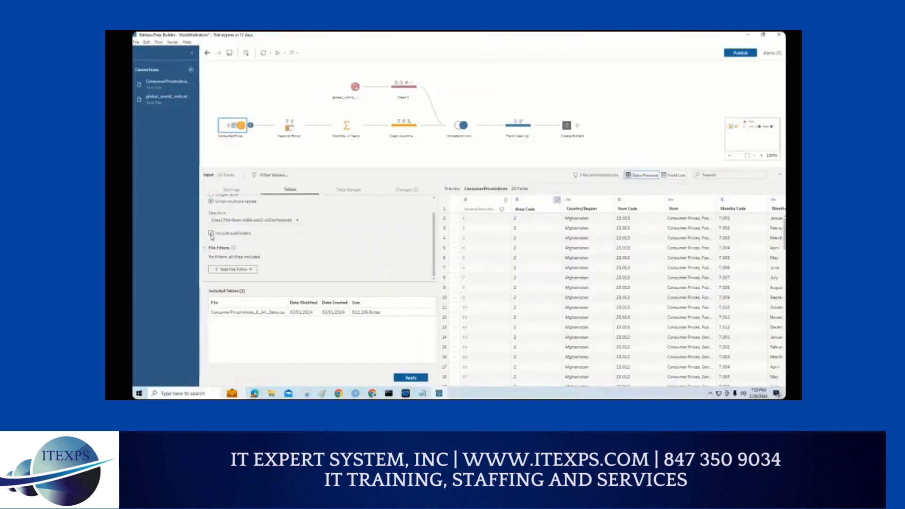
mouse_move(195, 257)
mouse_down()
mouse_move(260, 261)
mouse_move(275, 280)
mouse_move(180, 272)
mouse_up()
Step: Write abc and dat as sample file name prefixes, with several short lines beside and beneath each
mouse_move(449, 183)
mouse_down()
mouse_move(450, 195)
mouse_move(470, 196)
mouse_up()
mouse_move(486, 183)
mouse_down()
mouse_move(487, 195)
mouse_move(554, 191)
mouse_up()
drag(452, 228, 513, 250)
mouse_move(460, 283)
mouse_down()
mouse_move(450, 301)
mouse_move(464, 306)
mouse_up()
mouse_move(478, 293)
mouse_down()
mouse_move(473, 300)
mouse_move(493, 290)
mouse_move(501, 301)
mouse_move(502, 293)
mouse_up()
drag(508, 294, 566, 294)
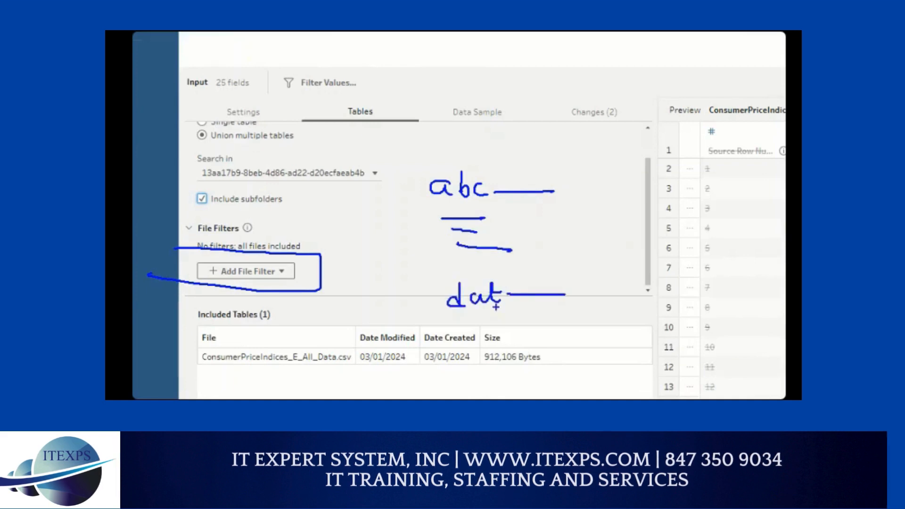
mouse_move(438, 319)
mouse_down()
mouse_move(520, 319)
mouse_move(505, 333)
mouse_up()
drag(445, 347, 494, 347)
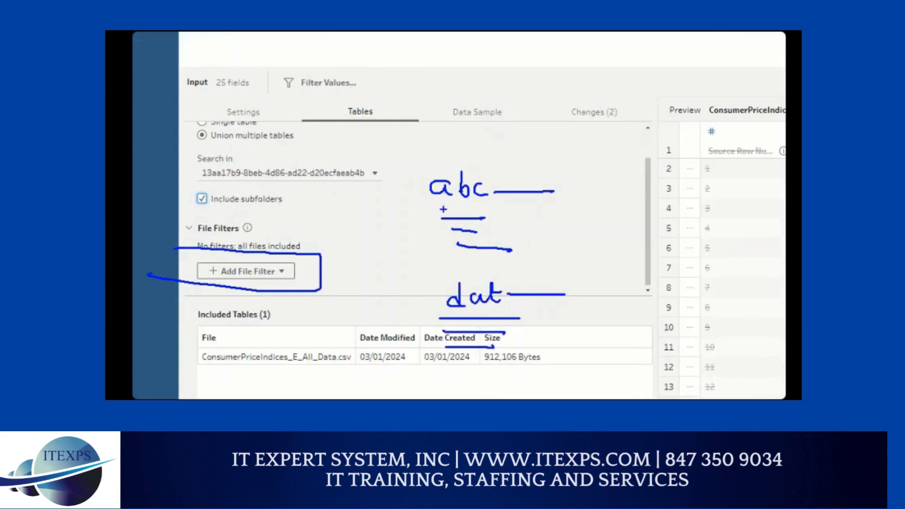
Step: Box the abc file group and draw an arrow from File Filters up to a sketched box over the flow
mouse_move(440, 167)
mouse_down()
mouse_move(413, 172)
mouse_move(441, 262)
mouse_move(554, 217)
mouse_move(439, 154)
mouse_up()
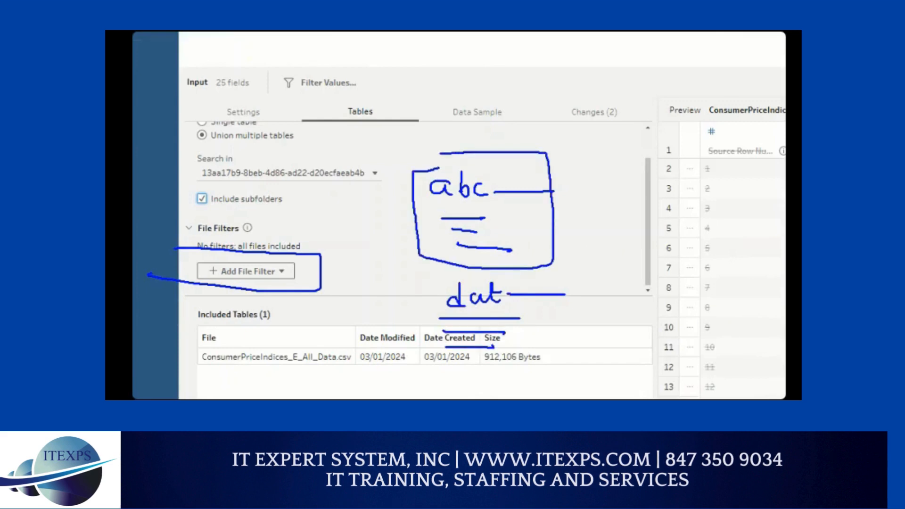
mouse_move(260, 229)
mouse_down()
mouse_move(245, 136)
mouse_move(225, 109)
mouse_move(253, 112)
mouse_up()
mouse_move(249, 32)
mouse_down()
mouse_move(298, 73)
mouse_move(284, 32)
mouse_move(255, 32)
mouse_up()
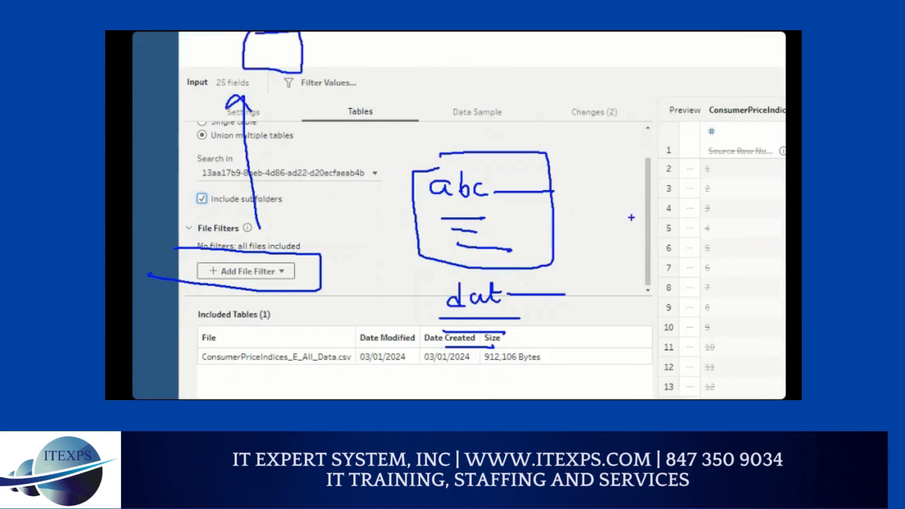
Step: Brace both file groups with a box beside them, brace the dat group with its own box, and clear the markup
mouse_move(576, 146)
mouse_down()
mouse_move(602, 297)
mouse_move(595, 347)
mouse_up()
mouse_move(651, 206)
mouse_down()
mouse_move(684, 284)
mouse_move(707, 188)
mouse_move(657, 194)
mouse_up()
mouse_move(426, 280)
mouse_down()
mouse_move(412, 307)
mouse_move(420, 347)
mouse_up()
mouse_move(351, 294)
mouse_down()
mouse_move(384, 295)
mouse_move(340, 354)
mouse_move(394, 294)
mouse_move(365, 295)
mouse_up()
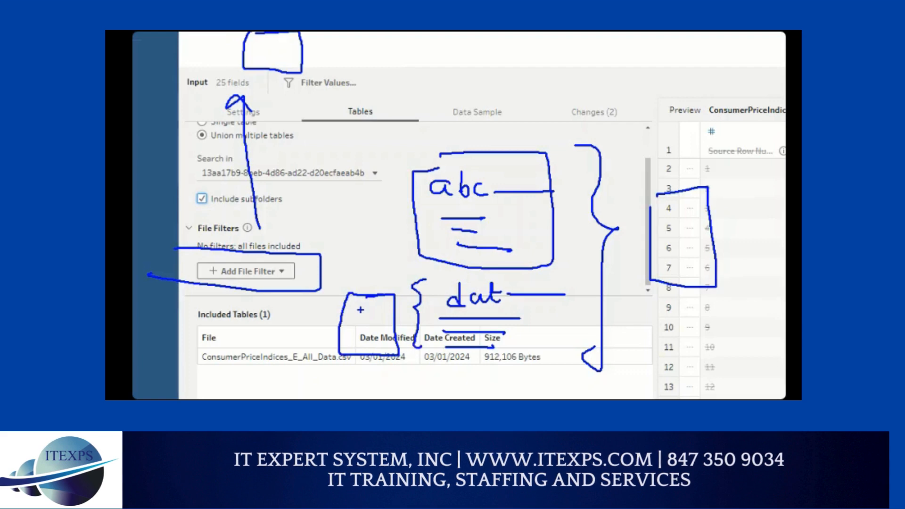
key(Escape)
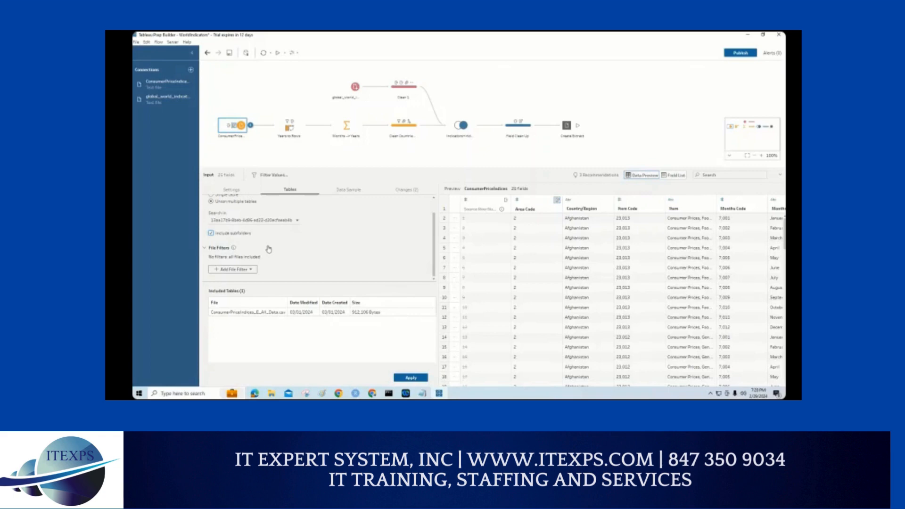
Step: Write a handwritten file list starting with car2001, followed by 2002, 2003, 2020, 2021 and one more year
drag(327, 218, 328, 227)
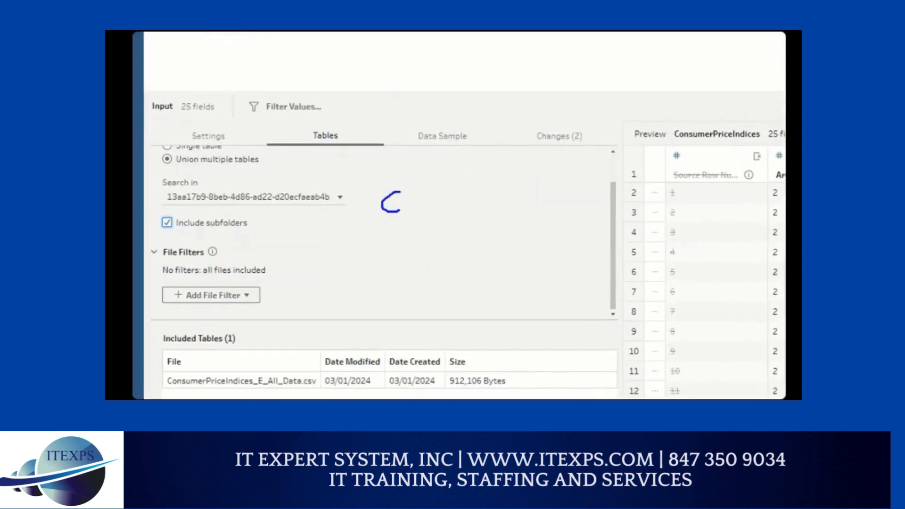
mouse_move(424, 195)
mouse_down()
mouse_move(477, 205)
mouse_move(494, 195)
mouse_move(517, 208)
mouse_up()
drag(465, 231, 496, 249)
mouse_move(505, 232)
mouse_down()
mouse_move(507, 248)
mouse_move(509, 236)
mouse_up()
drag(516, 230, 527, 243)
mouse_move(460, 276)
mouse_down()
mouse_move(476, 287)
mouse_move(513, 282)
mouse_up()
drag(521, 265, 524, 279)
mouse_move(462, 336)
mouse_down()
mouse_move(490, 354)
mouse_move(491, 337)
mouse_move(506, 347)
mouse_move(522, 343)
mouse_up()
mouse_move(531, 322)
mouse_down()
mouse_move(531, 341)
mouse_move(538, 325)
mouse_up()
drag(461, 364, 477, 370)
mouse_move(477, 370)
mouse_down()
mouse_move(463, 385)
mouse_move(485, 381)
mouse_up()
mouse_move(499, 364)
mouse_down()
mouse_move(492, 380)
mouse_move(503, 365)
mouse_up()
drag(507, 361, 534, 375)
mouse_move(479, 388)
mouse_down()
mouse_move(498, 399)
mouse_move(536, 397)
mouse_move(553, 379)
mouse_up()
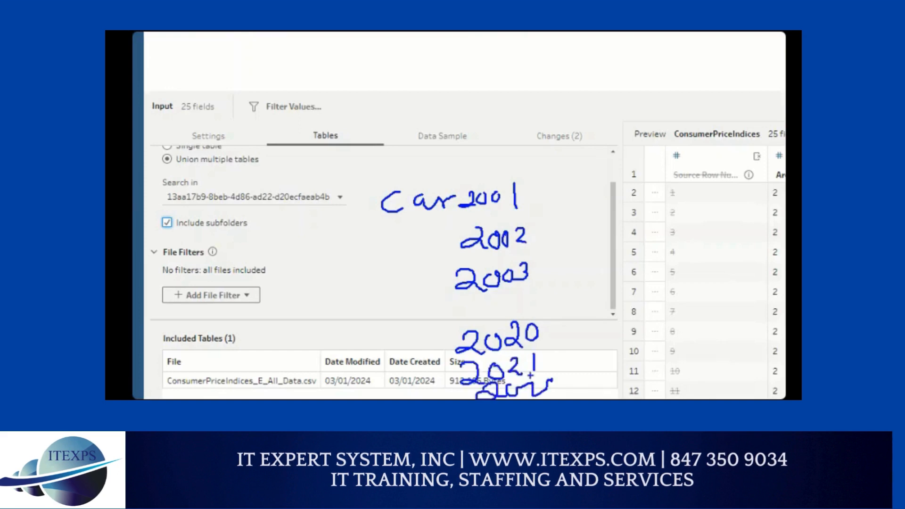
Step: Underline car, extend the line down to 2020, and write the wildcard pattern car202* above the list
mouse_move(382, 215)
mouse_down()
mouse_move(459, 215)
mouse_move(433, 251)
mouse_move(454, 353)
mouse_move(510, 353)
mouse_up()
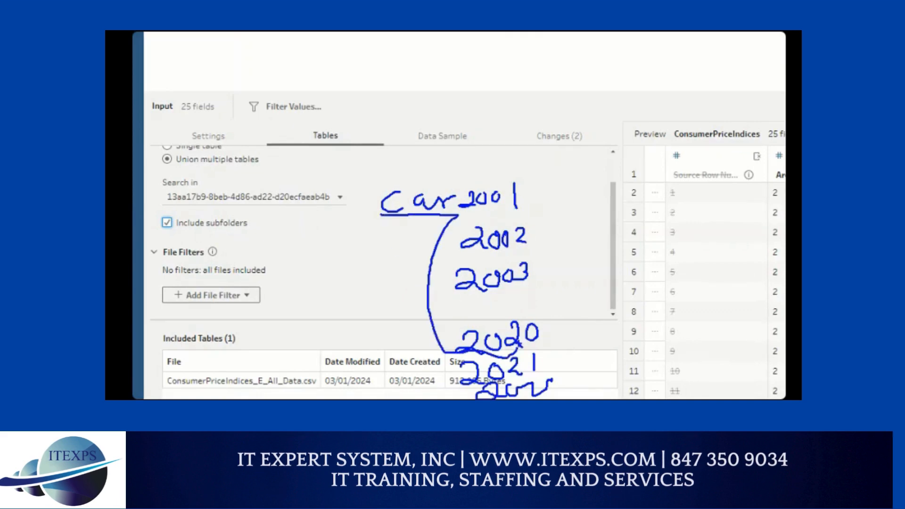
mouse_move(275, 146)
mouse_down()
mouse_move(279, 166)
mouse_move(310, 165)
mouse_move(333, 149)
mouse_move(352, 159)
mouse_move(372, 142)
mouse_move(362, 159)
mouse_move(389, 156)
mouse_up()
mouse_move(408, 125)
mouse_down()
mouse_move(401, 156)
mouse_move(417, 138)
mouse_up()
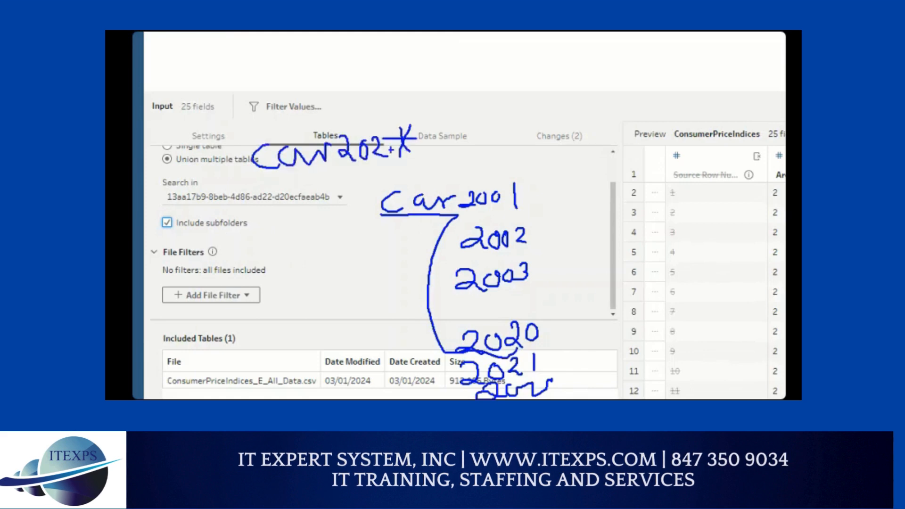
Step: Box car202 and the asterisk separately, underline the prefix, and mark the 2020s entries with a thick vertical line
mouse_move(239, 171)
mouse_down()
mouse_move(385, 168)
mouse_move(295, 120)
mouse_move(227, 135)
mouse_move(237, 180)
mouse_up()
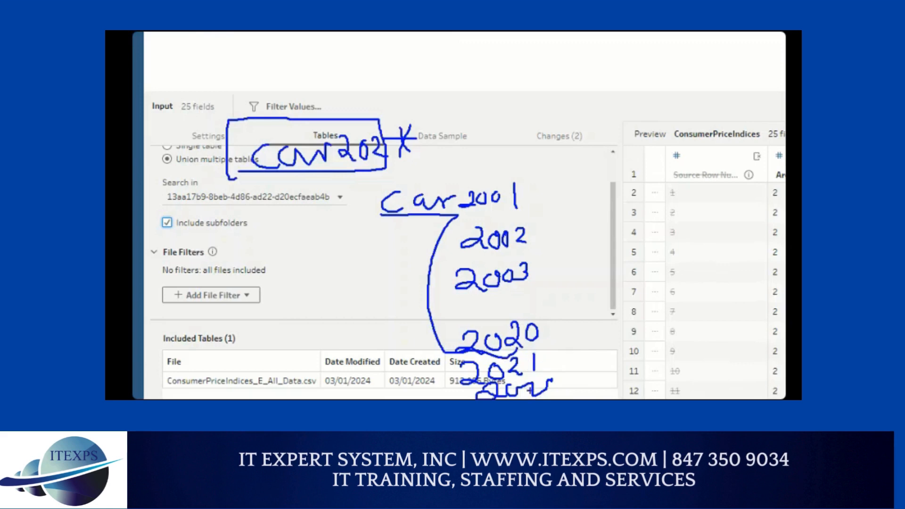
mouse_move(413, 112)
mouse_down()
mouse_move(390, 114)
mouse_move(395, 166)
mouse_move(427, 114)
mouse_up()
mouse_move(255, 172)
mouse_down()
mouse_move(357, 174)
mouse_move(246, 173)
mouse_move(338, 172)
mouse_up()
drag(436, 330, 431, 397)
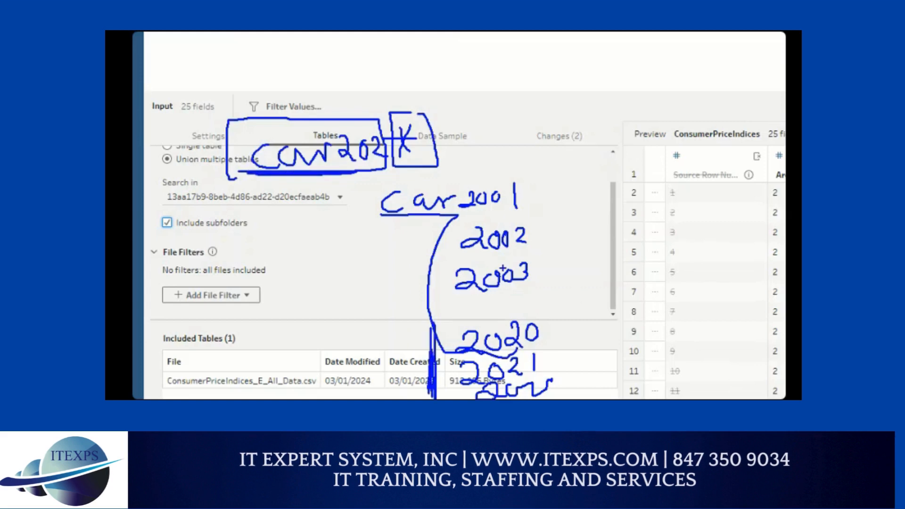
Step: Draw a red box around 2001 to 2003, and sketch another red box labelled A above the input pane
mouse_move(538, 176)
mouse_down()
mouse_move(538, 285)
mouse_move(429, 300)
mouse_move(435, 187)
mouse_move(547, 183)
mouse_up()
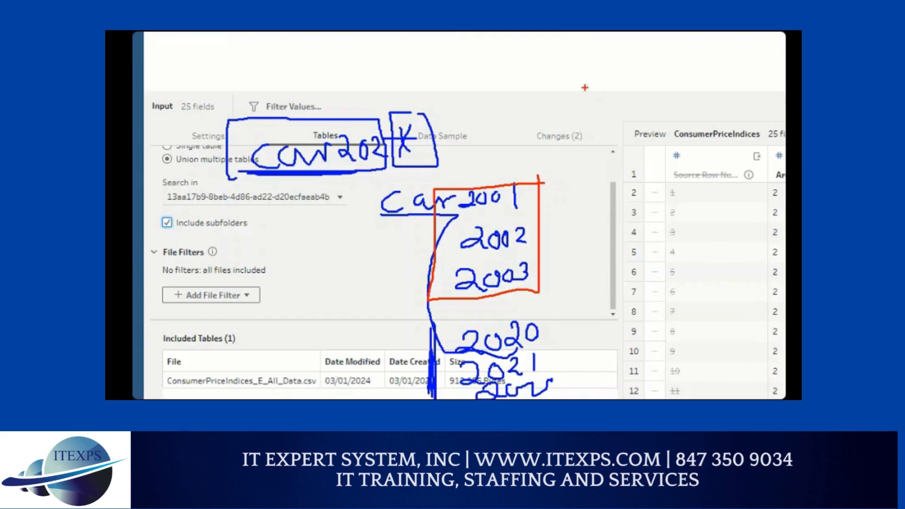
drag(584, 46, 576, 95)
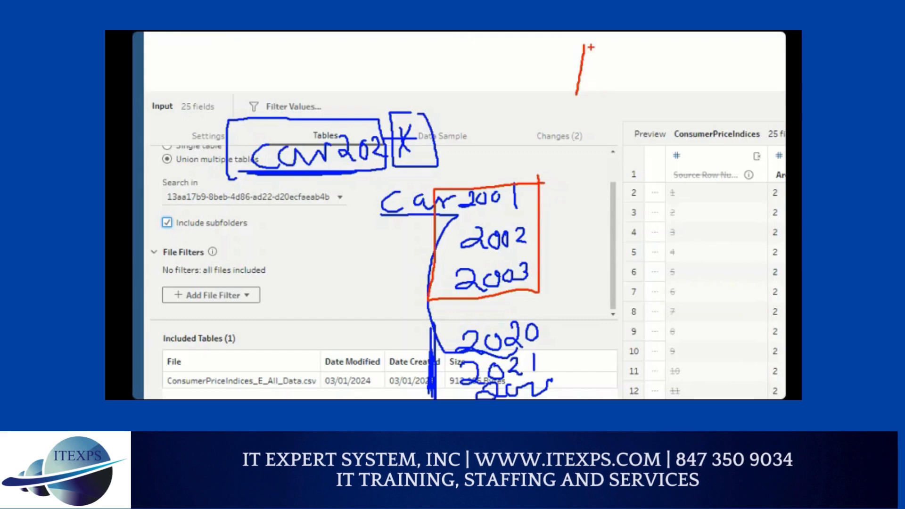
mouse_move(588, 46)
mouse_down()
mouse_move(662, 87)
mouse_move(601, 94)
mouse_up()
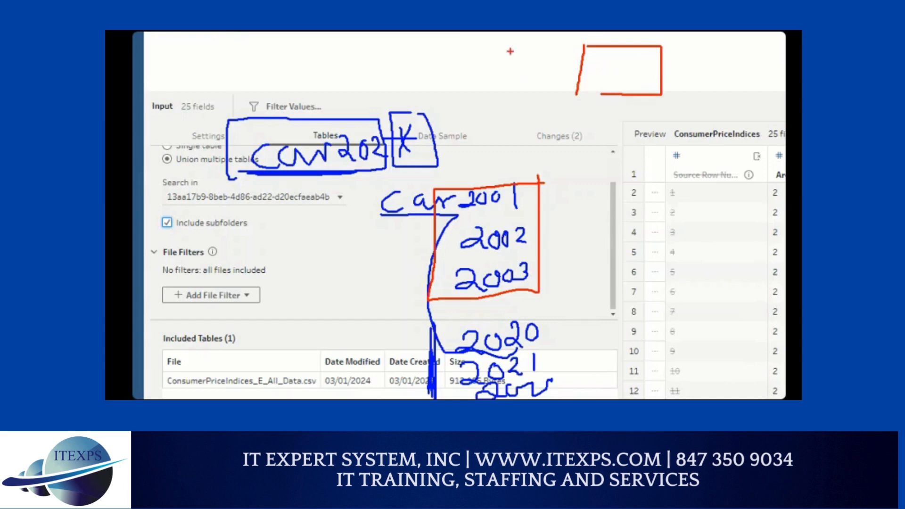
drag(510, 51, 523, 70)
drag(503, 64, 526, 59)
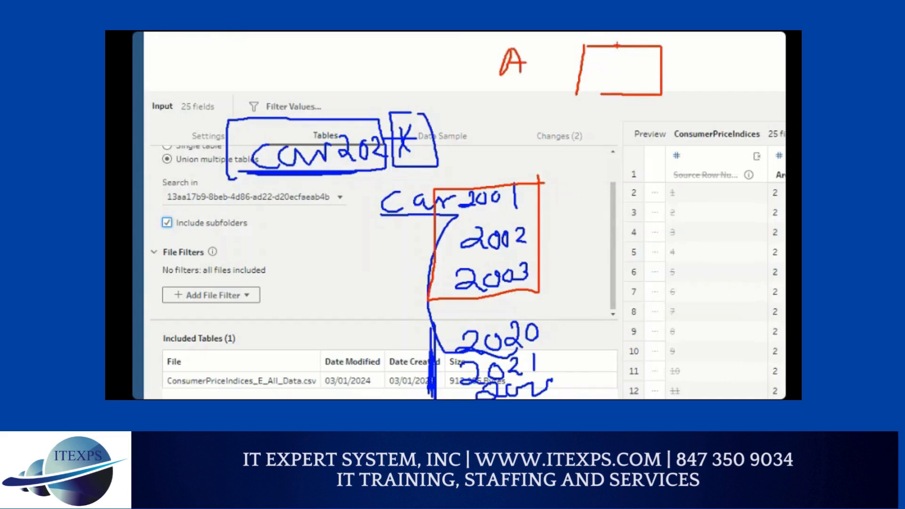
Step: Split table A's box into columns I and N, and sketch a larger divided box labelled B beneath it
drag(617, 46, 617, 94)
mouse_move(592, 53)
mouse_down()
mouse_move(608, 53)
mouse_move(600, 69)
mouse_move(613, 69)
mouse_move(646, 51)
mouse_up()
drag(491, 135, 492, 156)
drag(568, 132, 567, 191)
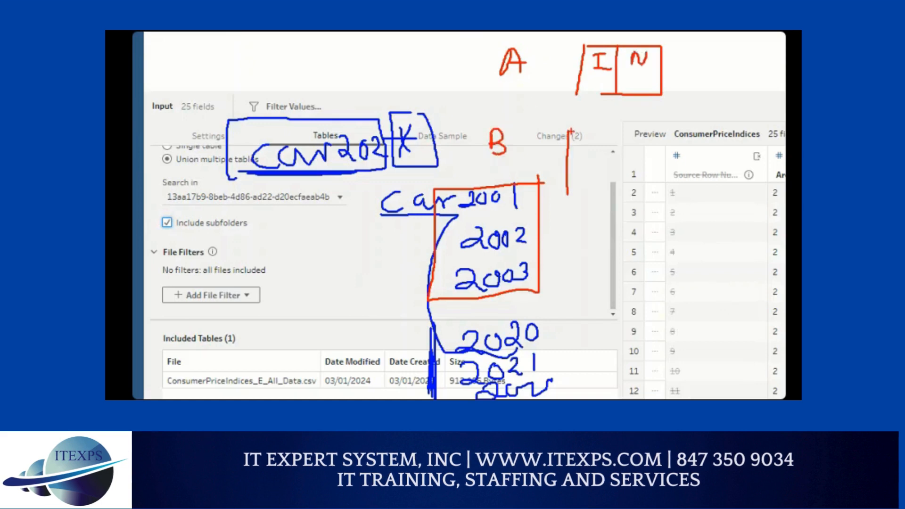
mouse_move(571, 132)
mouse_down()
mouse_move(683, 132)
mouse_move(578, 202)
mouse_up()
drag(609, 133, 609, 222)
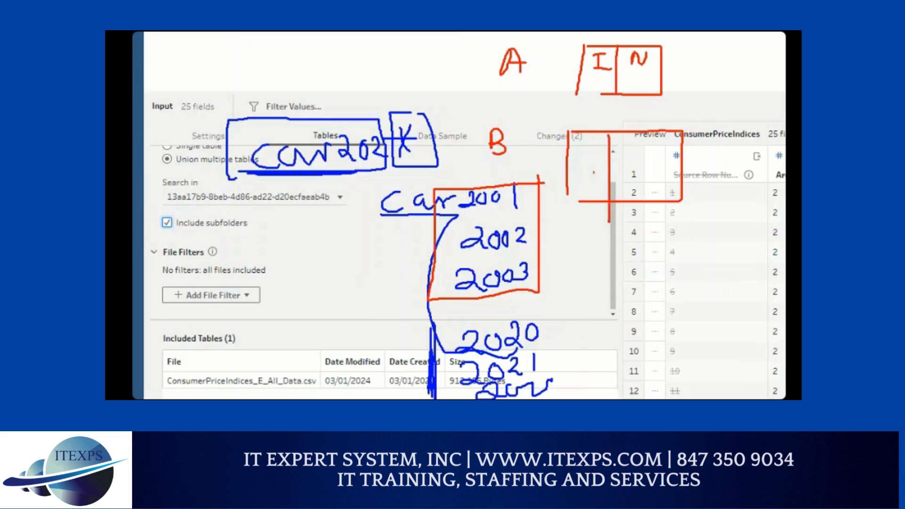
Step: Label table B's columns I, N and C, and write a U for union between the two tables
mouse_move(576, 144)
mouse_down()
mouse_move(595, 143)
mouse_move(594, 162)
mouse_up()
drag(578, 162, 609, 161)
mouse_move(629, 142)
mouse_down()
mouse_move(634, 151)
mouse_move(645, 141)
mouse_move(654, 192)
mouse_up()
drag(675, 143, 674, 158)
drag(594, 126, 583, 109)
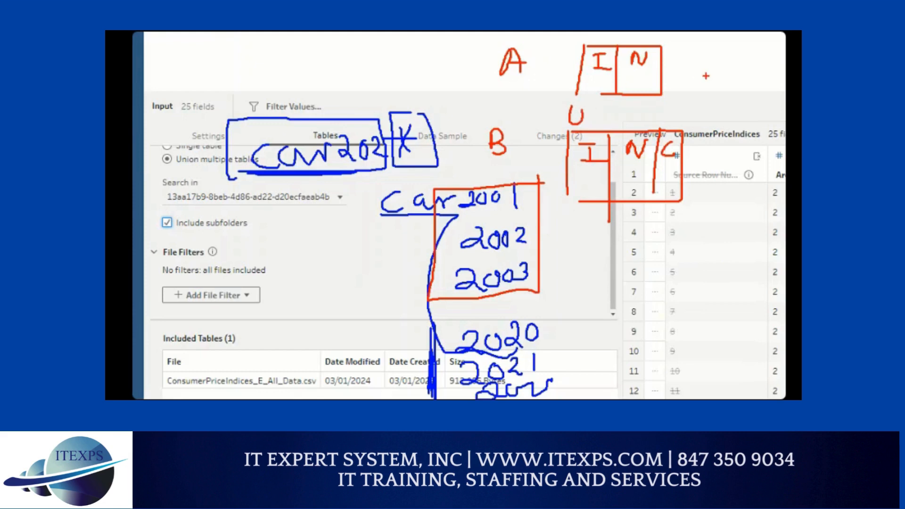
Step: Draw arrows from tables A and B to a tall result box divided into three columns
mouse_move(669, 63)
mouse_down()
mouse_move(707, 62)
mouse_move(703, 80)
mouse_up()
mouse_move(692, 152)
mouse_down()
mouse_move(719, 150)
mouse_move(710, 161)
mouse_up()
mouse_move(733, 47)
mouse_down()
mouse_move(754, 166)
mouse_move(787, 167)
mouse_move(786, 52)
mouse_move(760, 69)
mouse_move(748, 168)
mouse_up()
drag(776, 33, 769, 181)
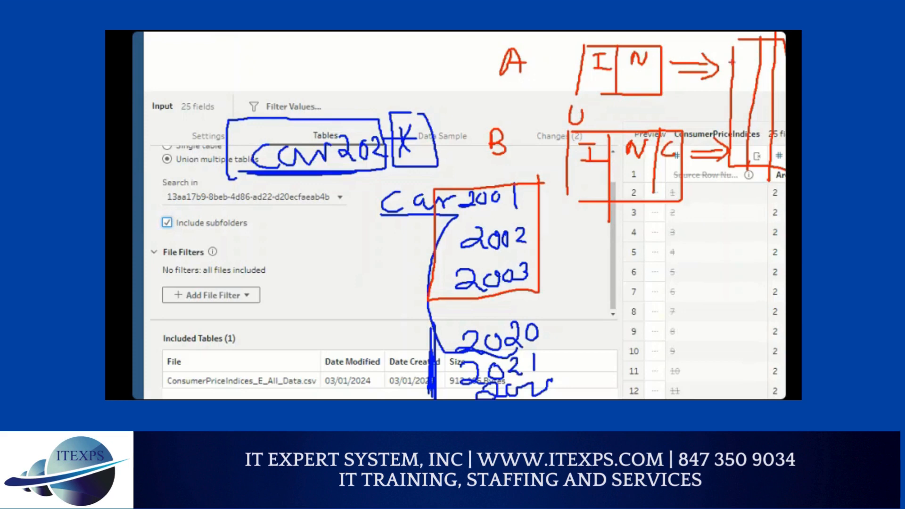
Step: Divide the result box horizontally, write I, N and C in both halves, and exit the annotated view
drag(739, 49, 750, 48)
mouse_move(744, 50)
mouse_down()
mouse_move(751, 61)
mouse_move(764, 47)
mouse_move(786, 66)
mouse_move(786, 80)
mouse_up()
drag(712, 100, 786, 100)
mouse_move(736, 118)
mouse_down()
mouse_move(744, 119)
mouse_move(740, 130)
mouse_move(770, 124)
mouse_up()
drag(777, 120, 779, 132)
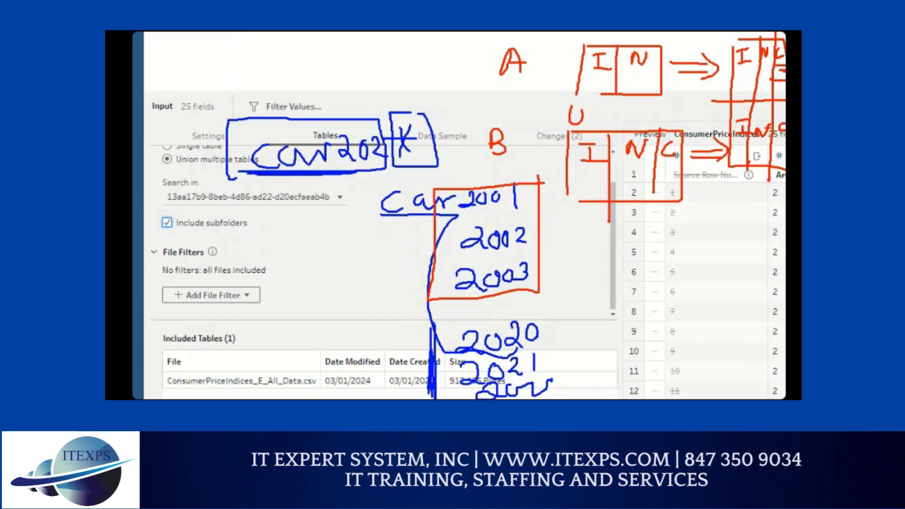
key(Escape)
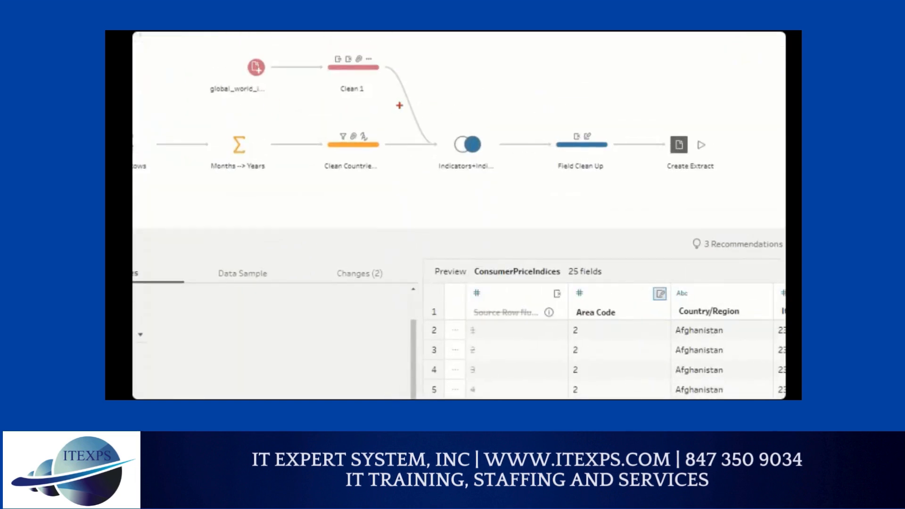
Step: Box and underline the join step in the flow, with a circled A above it and a circled B below
mouse_move(480, 114)
mouse_down()
mouse_move(438, 154)
mouse_move(471, 176)
mouse_move(473, 114)
mouse_up()
mouse_move(488, 49)
mouse_down()
mouse_move(542, 105)
mouse_move(493, 46)
mouse_up()
mouse_move(496, 79)
mouse_down()
mouse_move(505, 56)
mouse_move(513, 76)
mouse_move(527, 71)
mouse_up()
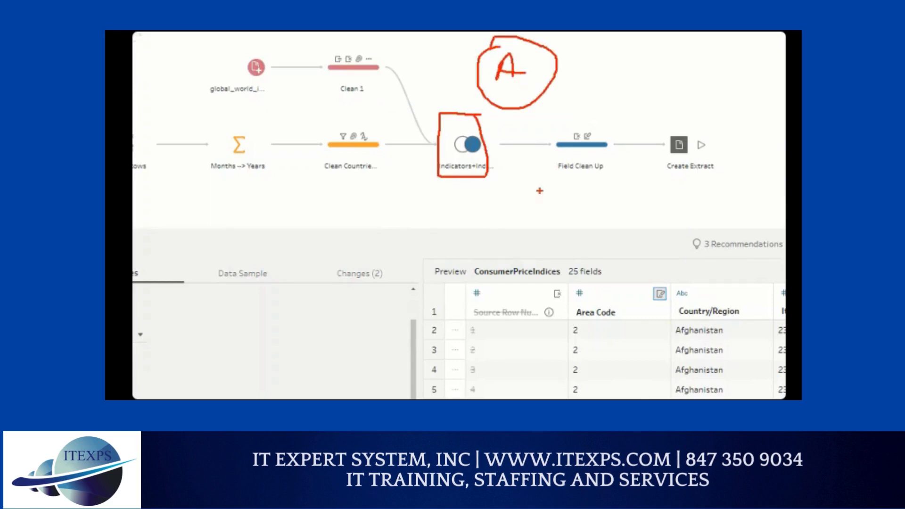
mouse_move(537, 185)
mouse_down()
mouse_move(543, 263)
mouse_move(531, 183)
mouse_move(522, 231)
mouse_move(538, 217)
mouse_move(515, 232)
mouse_up()
drag(456, 159, 492, 164)
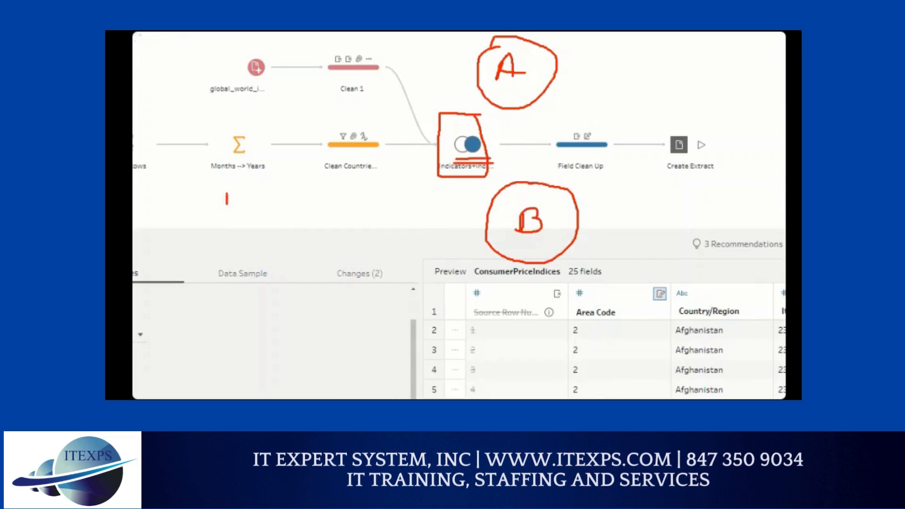
Step: Write a U below the Months --> Years step, and add A and B with three row lines each
mouse_move(227, 204)
mouse_down()
mouse_move(236, 189)
mouse_move(319, 185)
mouse_move(304, 193)
mouse_move(318, 200)
mouse_up()
mouse_move(255, 206)
mouse_down()
mouse_move(262, 188)
mouse_move(269, 206)
mouse_up()
drag(257, 199, 268, 198)
drag(251, 240, 251, 261)
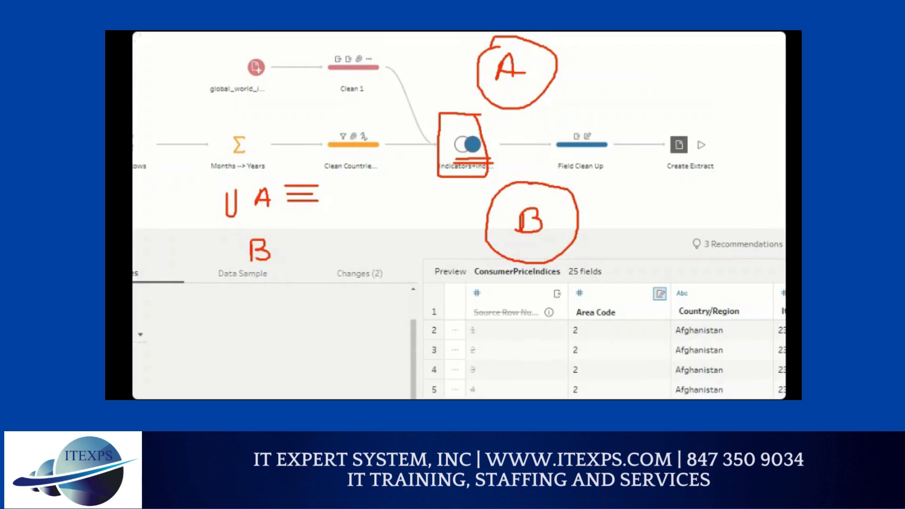
mouse_move(289, 235)
mouse_down()
mouse_move(320, 235)
mouse_move(326, 259)
mouse_up()
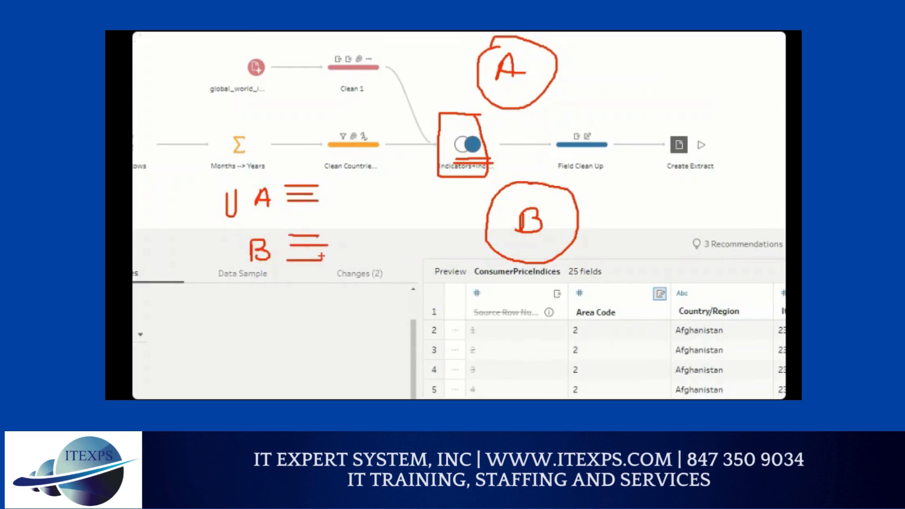
Step: Mark the A and B rows with R, bracket them together, and draw six combined row lines below
mouse_move(336, 204)
mouse_down()
mouse_move(350, 190)
mouse_move(350, 206)
mouse_up()
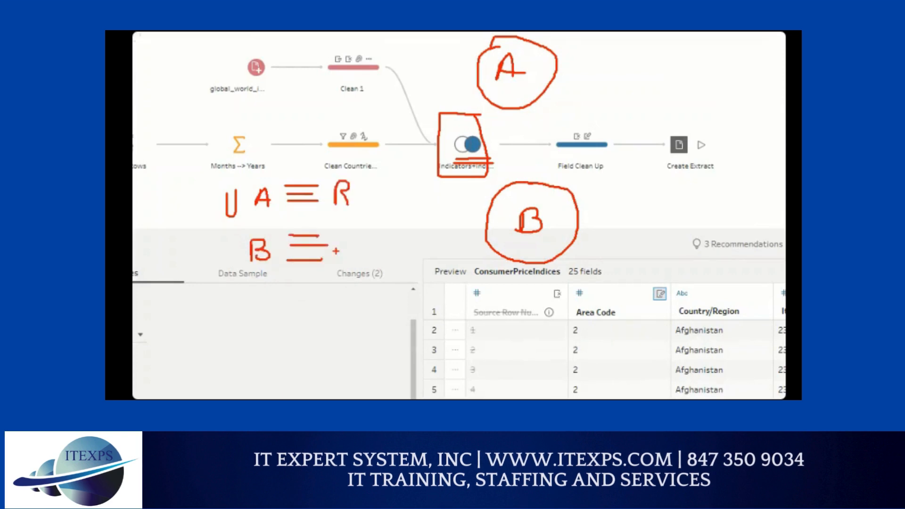
drag(341, 241, 351, 260)
mouse_move(356, 181)
mouse_down()
mouse_move(367, 250)
mouse_move(358, 264)
mouse_up()
mouse_move(283, 324)
mouse_down()
mouse_move(321, 323)
mouse_move(317, 337)
mouse_move(325, 334)
mouse_up()
mouse_move(283, 348)
mouse_down()
mouse_move(318, 347)
mouse_move(319, 381)
mouse_up()
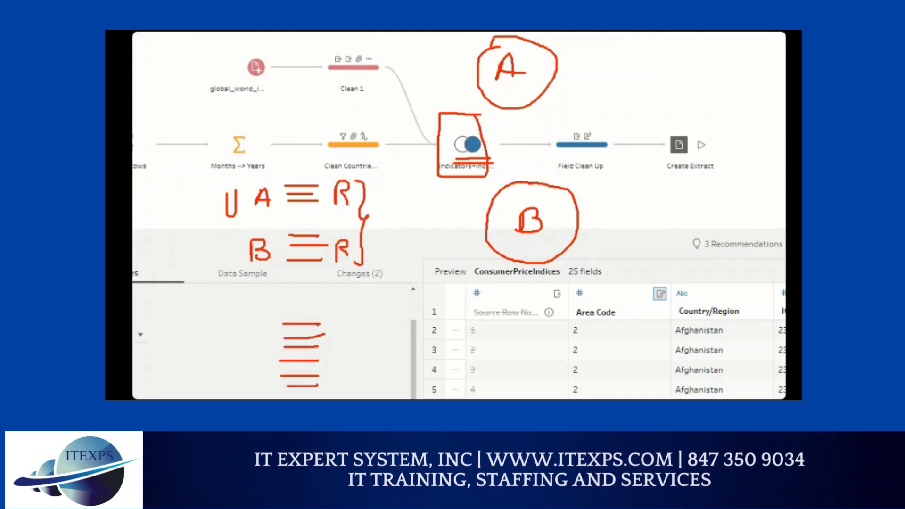
Step: Write 3 above each table's rows and 6 beside the combined rows, and start the sum 2+2
mouse_move(289, 166)
mouse_down()
mouse_move(298, 171)
mouse_move(291, 180)
mouse_move(316, 182)
mouse_up()
mouse_move(289, 214)
mouse_down()
mouse_move(297, 215)
mouse_move(286, 235)
mouse_up()
drag(272, 338, 257, 361)
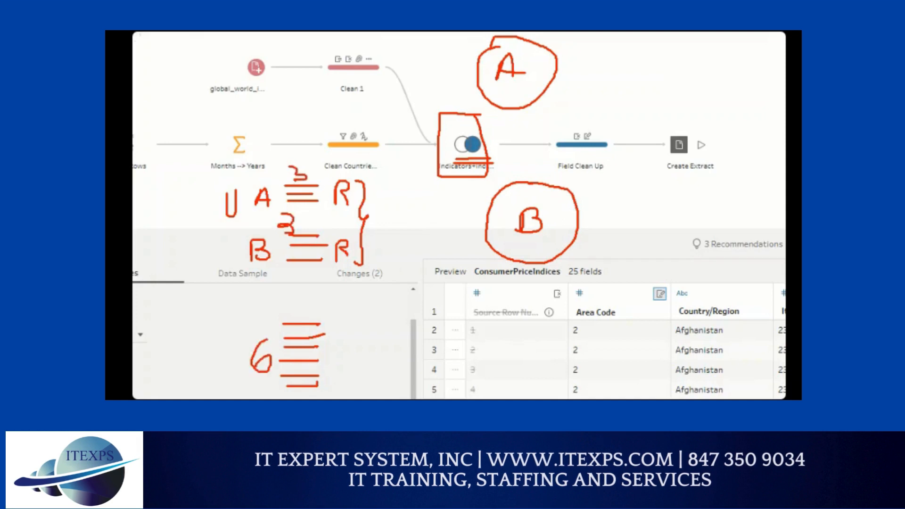
mouse_move(184, 285)
mouse_down()
mouse_move(188, 298)
mouse_move(213, 304)
mouse_move(218, 287)
mouse_up()
drag(226, 283, 240, 299)
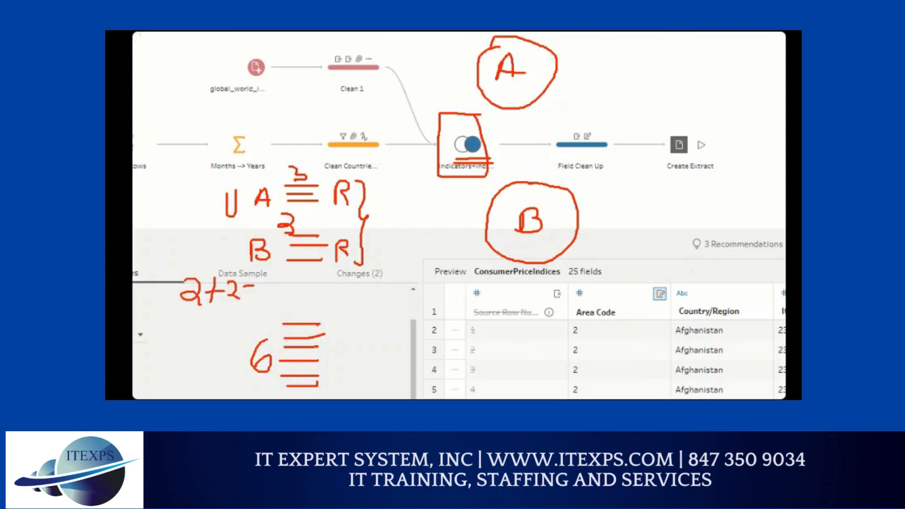
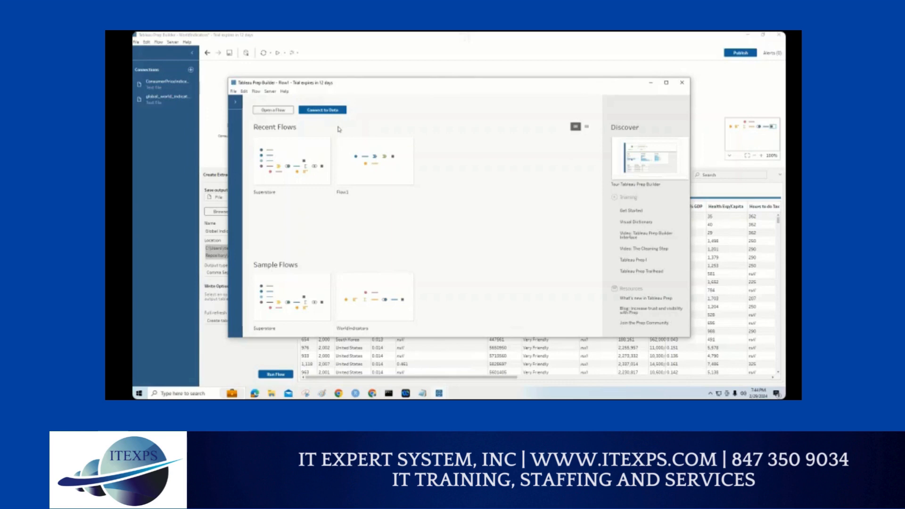
Step: Mark the Connect to Data option with an arrow and two underlines, and clear the marks
mouse_move(319, 48)
mouse_down()
mouse_move(319, 89)
mouse_move(334, 81)
mouse_up()
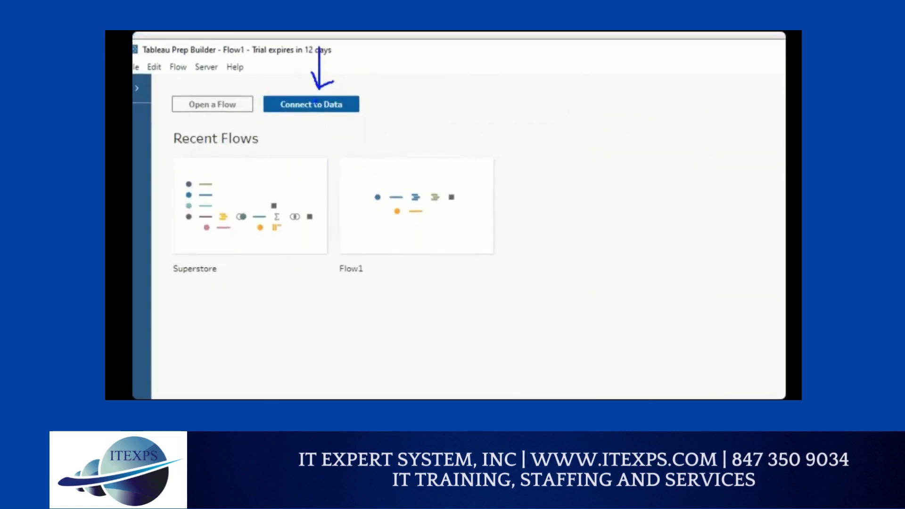
mouse_move(290, 113)
mouse_down()
mouse_move(341, 114)
mouse_move(332, 122)
mouse_up()
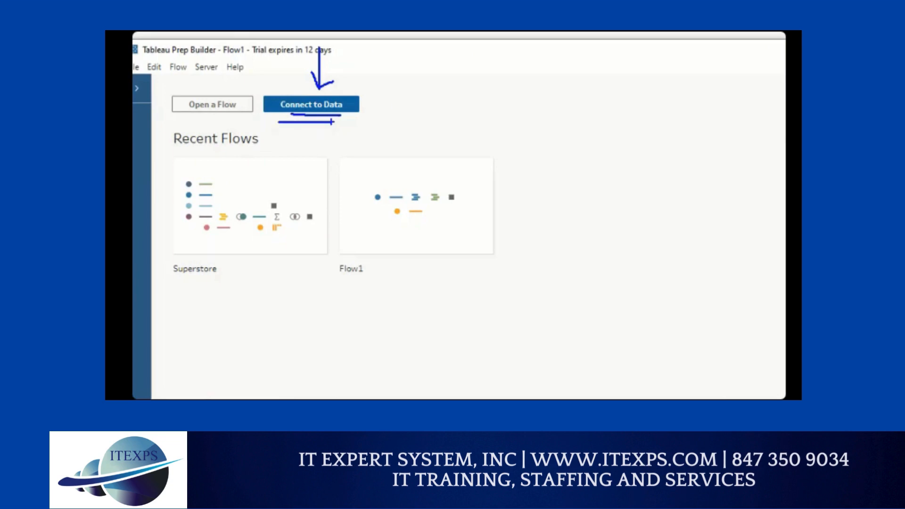
mouse_move(492, 62)
mouse_down()
mouse_move(498, 83)
mouse_move(509, 73)
mouse_move(512, 84)
mouse_up()
mouse_move(529, 65)
mouse_down()
mouse_move(542, 85)
mouse_move(548, 59)
mouse_up()
key(Escape)
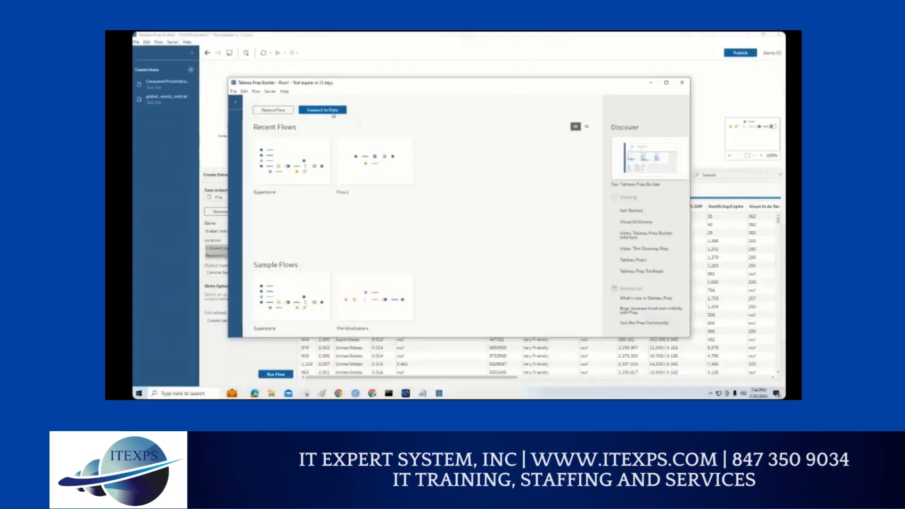
Step: Search the data connectors for csv, and circle the search term and the Text file connector
click(333, 113)
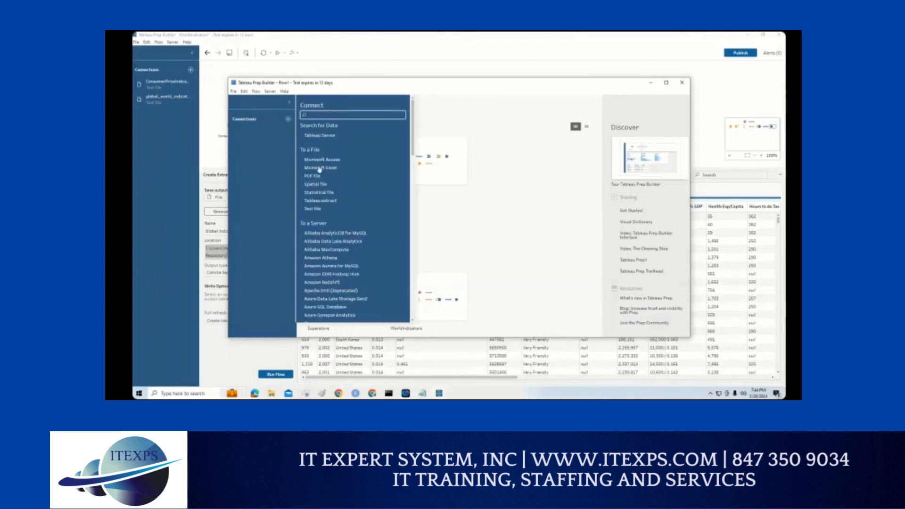
mouse_move(413, 129)
mouse_down()
mouse_move(413, 247)
mouse_move(409, 118)
mouse_up()
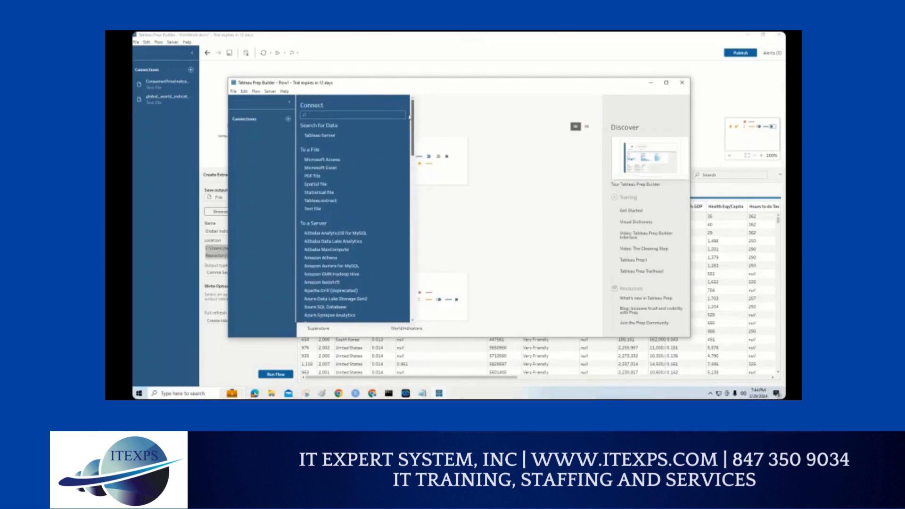
click(344, 115)
text(tex)
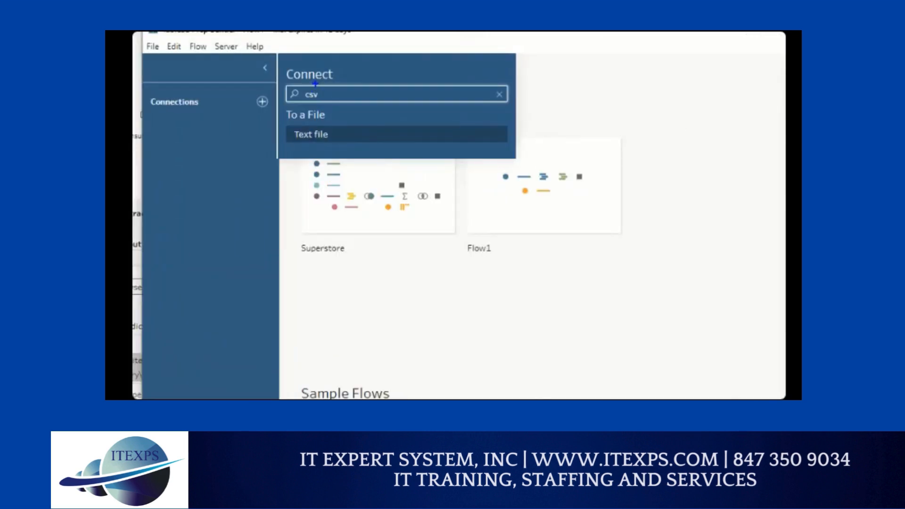
mouse_move(321, 80)
mouse_down()
mouse_move(300, 95)
mouse_move(330, 74)
mouse_up()
drag(286, 135, 321, 140)
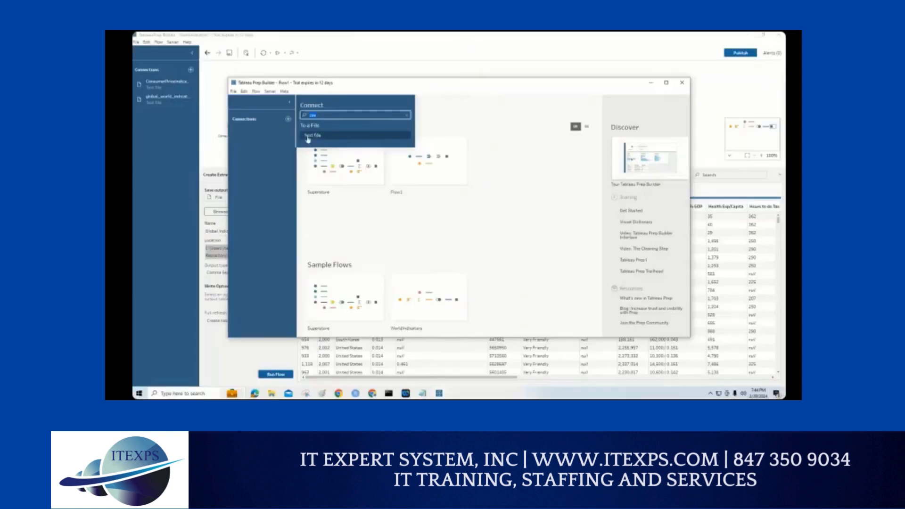
Step: Connect to class1.csv in Downloads as a text file, outlining the folder path in the file dialog
click(308, 138)
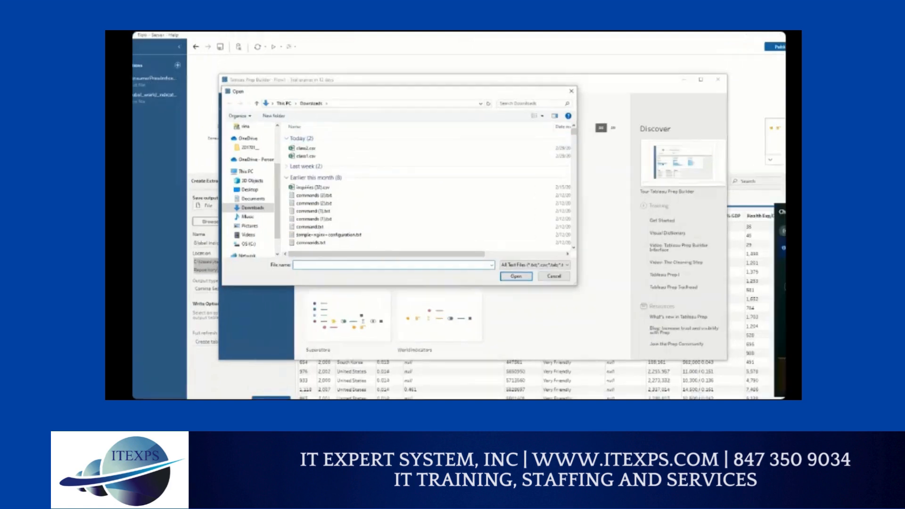
mouse_move(266, 109)
mouse_down()
mouse_move(370, 109)
mouse_move(263, 87)
mouse_up()
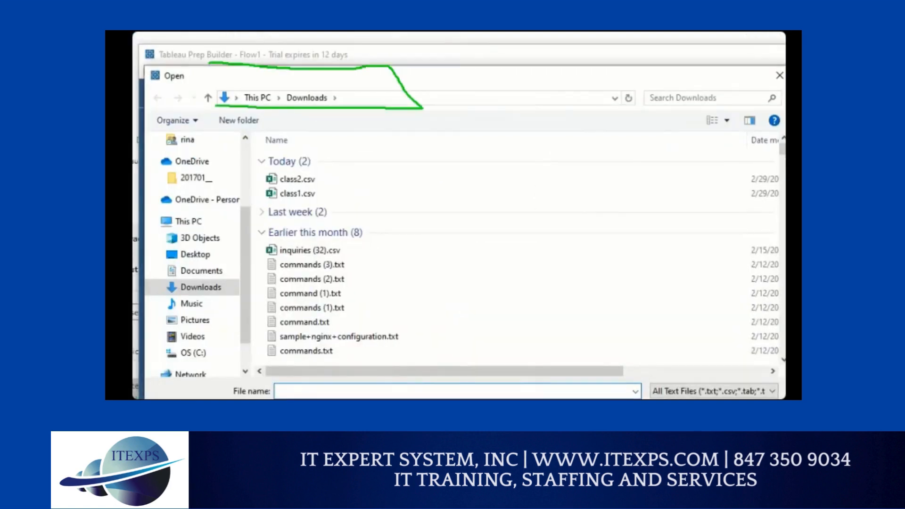
drag(209, 64, 210, 85)
mouse_move(323, 185)
mouse_down()
mouse_move(256, 187)
mouse_move(310, 203)
mouse_move(313, 187)
mouse_up()
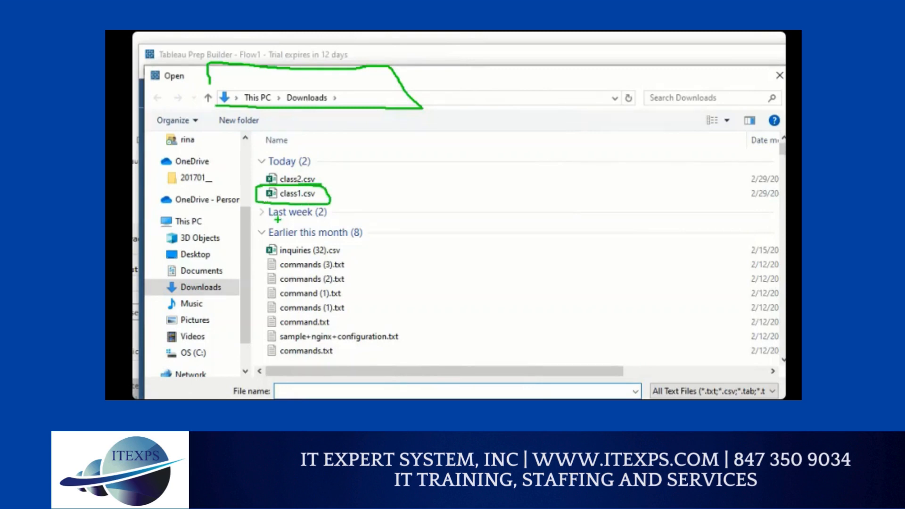
click(297, 193)
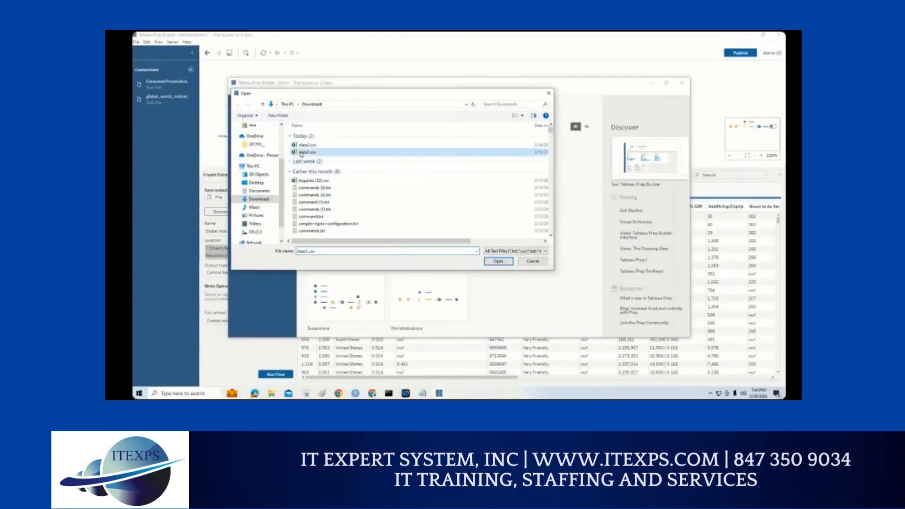
double_click(301, 153)
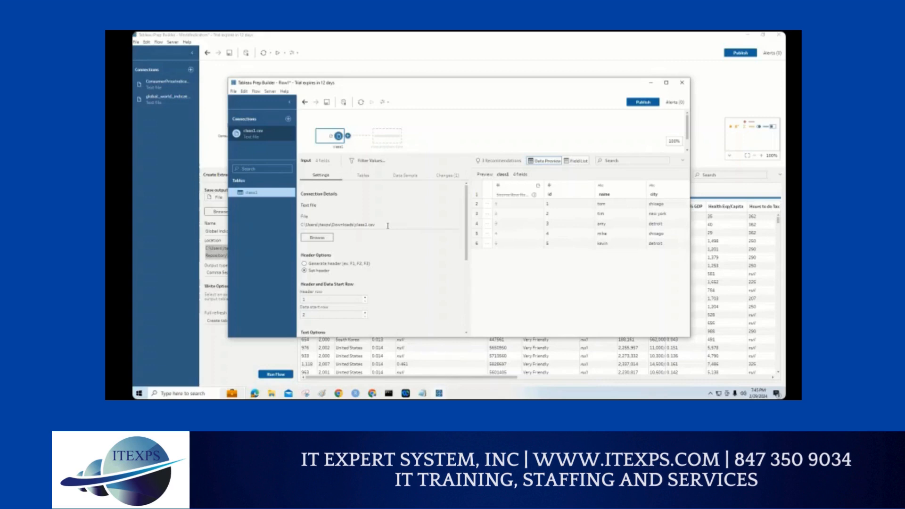
Step: Maximize the flow window, link the class1 table to its circled file path, and underline the Set header option
double_click(408, 83)
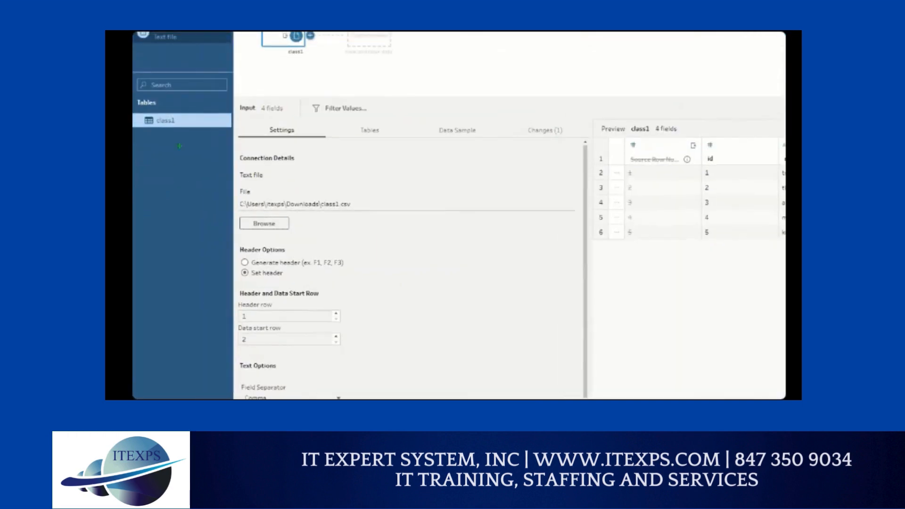
mouse_move(173, 117)
mouse_down()
mouse_move(271, 171)
mouse_move(285, 201)
mouse_up()
mouse_move(228, 210)
mouse_down()
mouse_move(301, 185)
mouse_move(222, 191)
mouse_up()
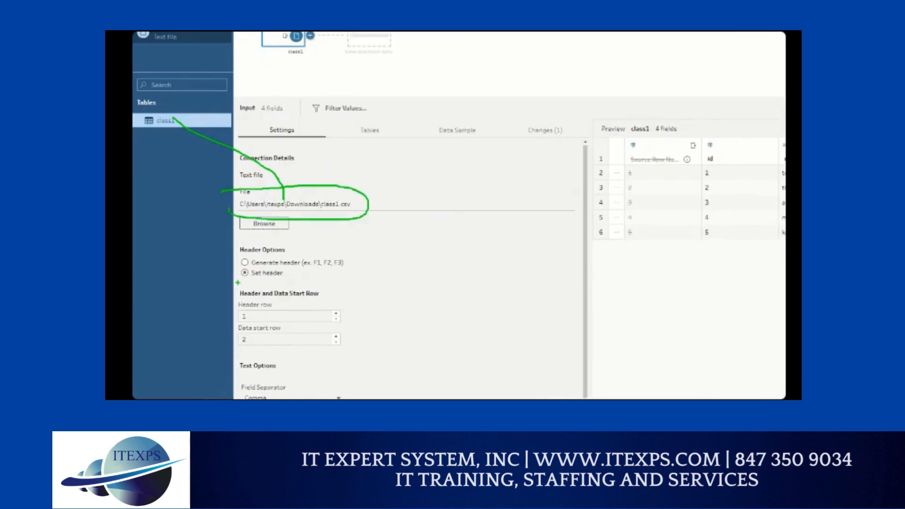
drag(245, 285, 287, 280)
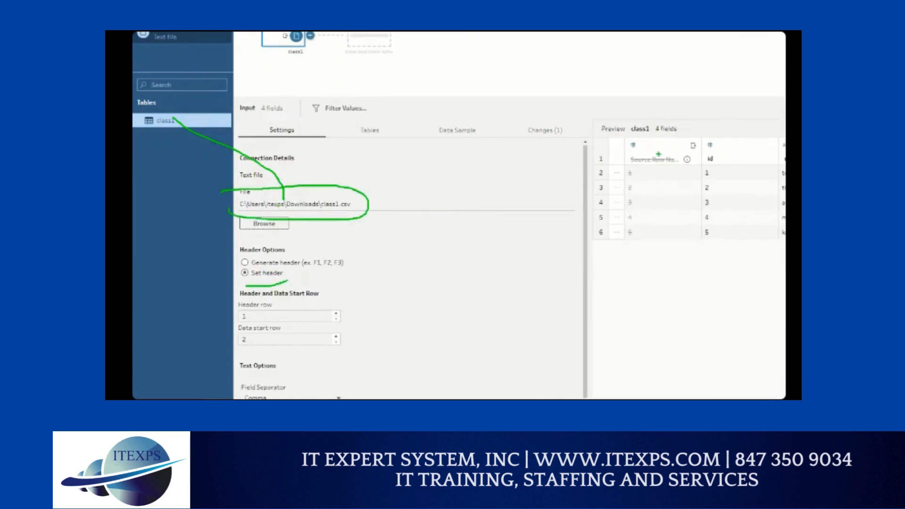
Step: Mark the field types in the class1 preview and look through the data type options of the city field
mouse_move(648, 152)
mouse_down()
mouse_move(769, 150)
mouse_move(751, 144)
mouse_up()
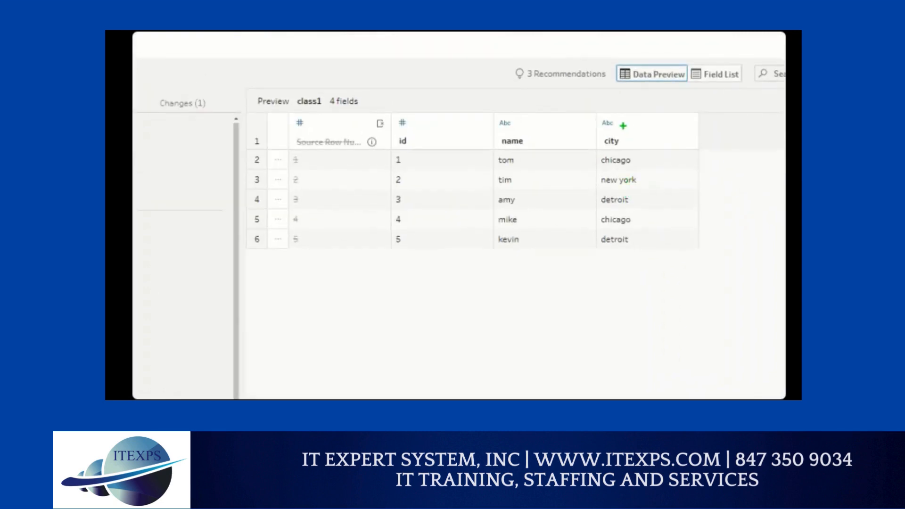
mouse_move(624, 126)
mouse_down()
mouse_move(587, 131)
mouse_move(636, 119)
mouse_move(623, 127)
mouse_up()
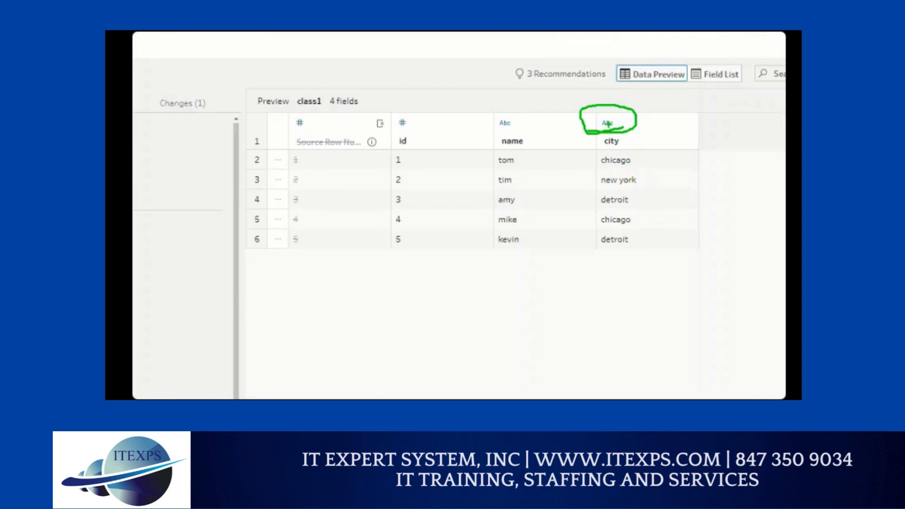
click(607, 123)
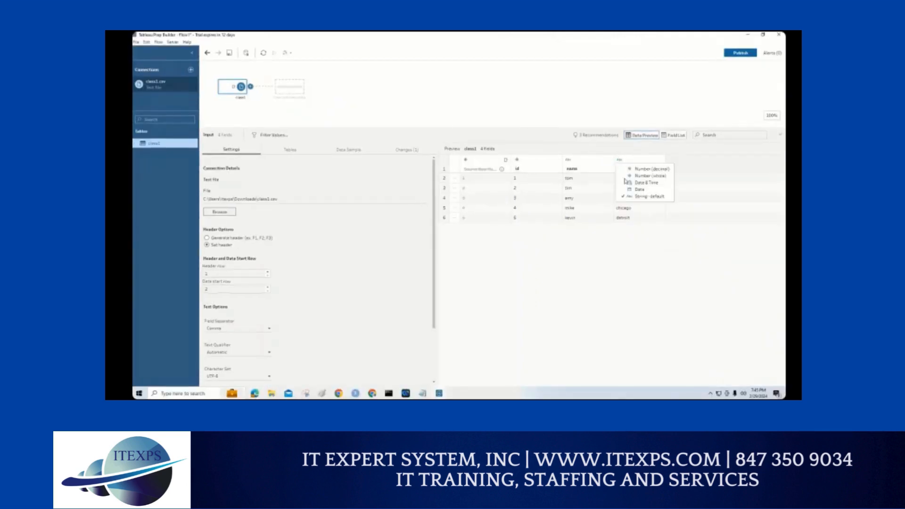
click(593, 252)
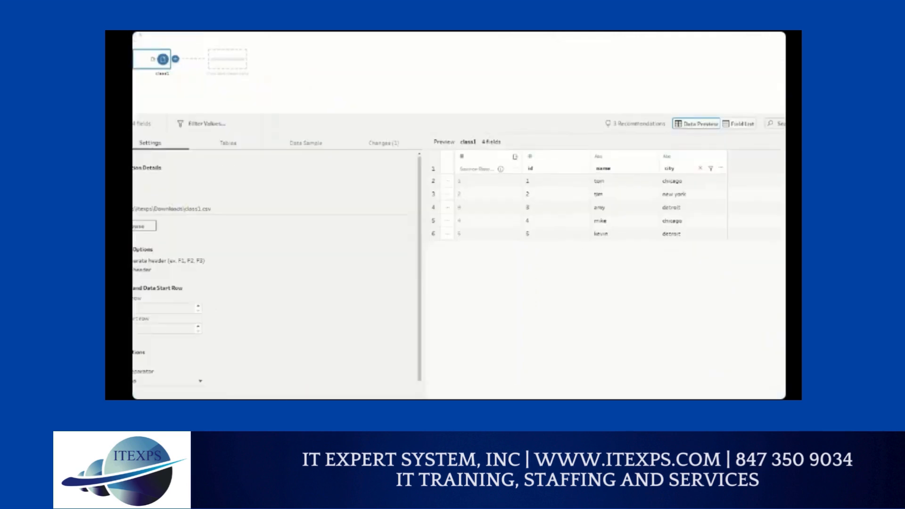
Step: Mark the Source Row Number field in the preview and view the changes recorded for the class1 input
mouse_move(461, 167)
mouse_down()
mouse_move(447, 178)
mouse_move(414, 300)
mouse_move(427, 301)
mouse_up()
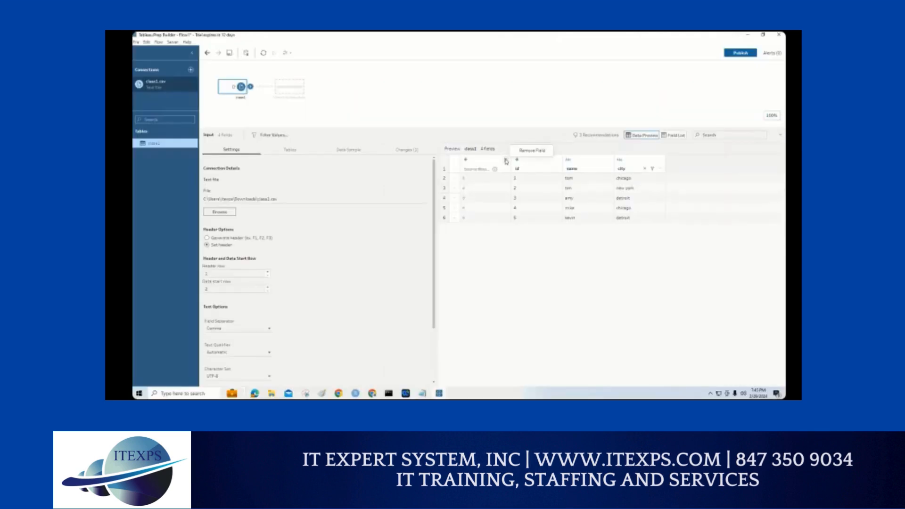
mouse_move(414, 158)
mouse_down()
mouse_move(416, 139)
mouse_move(370, 161)
mouse_up()
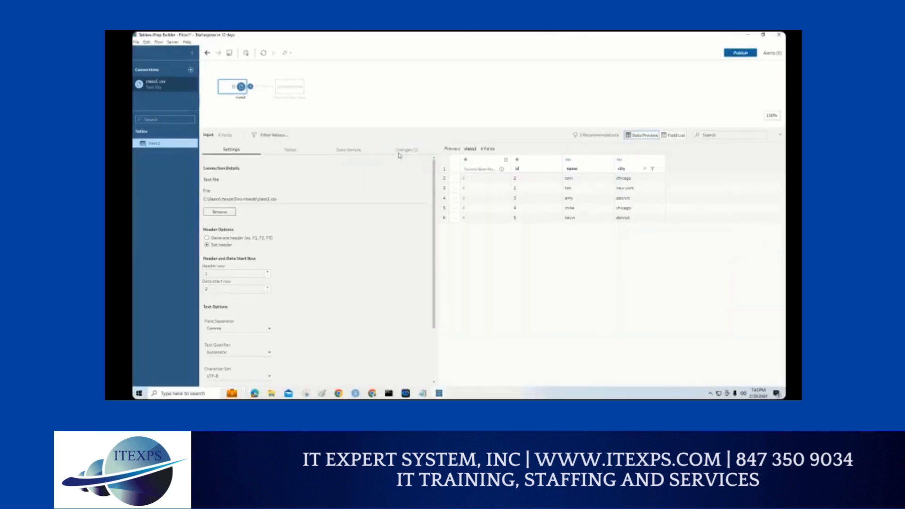
click(403, 150)
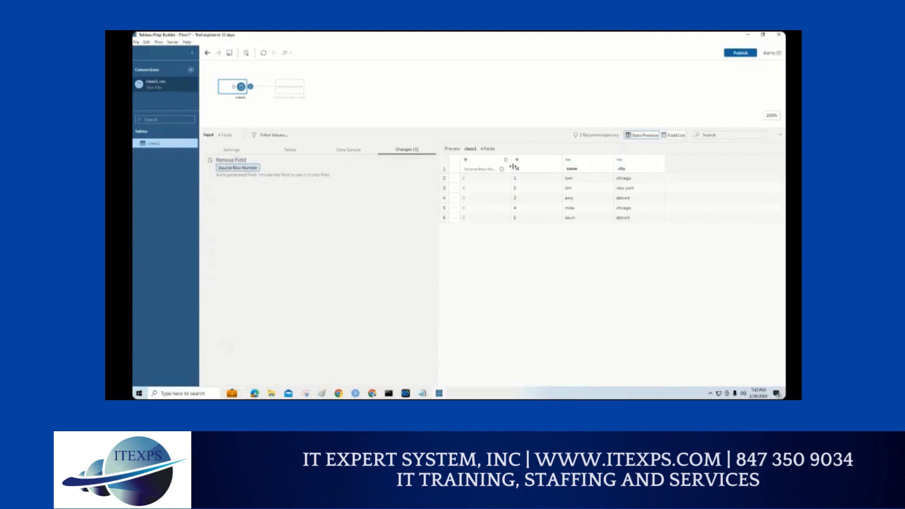
Step: Mark the Source Row Number column, box the id, name and city columns in the preview, and clear the marks
drag(504, 154, 455, 219)
mouse_move(459, 156)
mouse_down()
mouse_move(477, 185)
mouse_move(493, 283)
mouse_up()
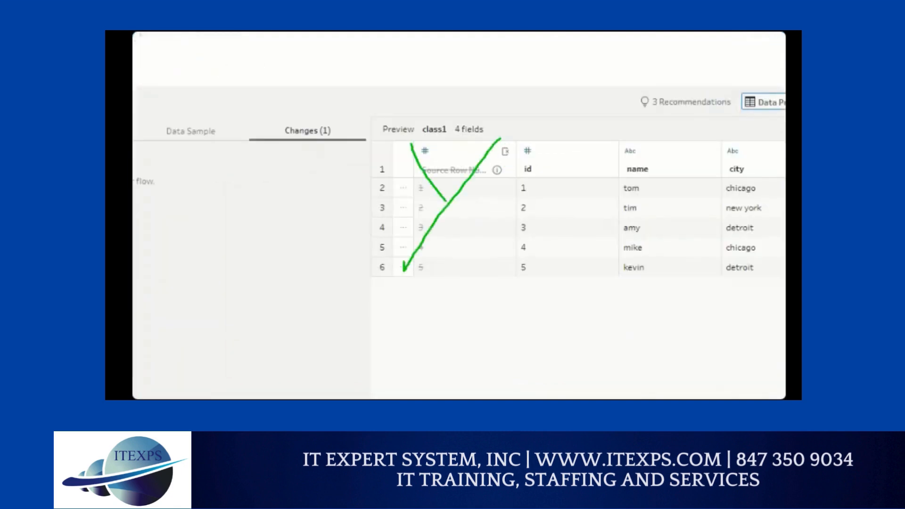
key(Escape)
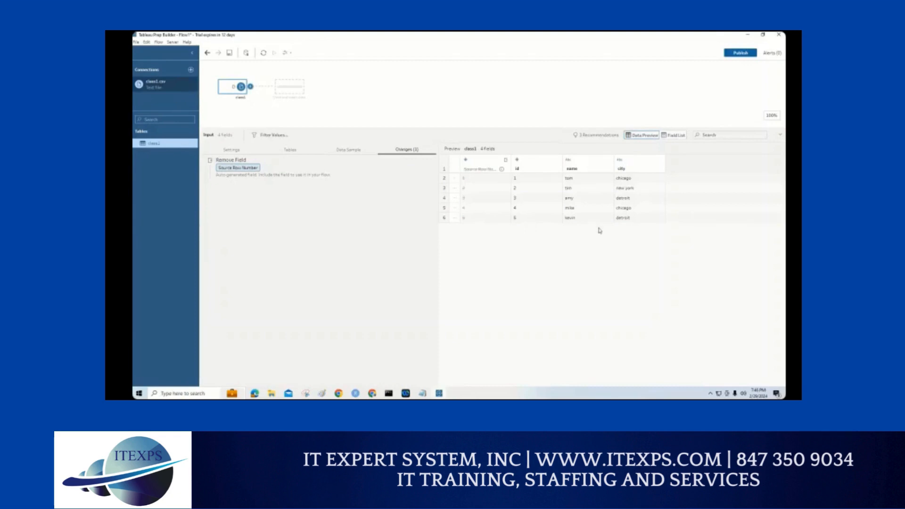
mouse_move(430, 87)
mouse_down()
mouse_move(686, 90)
mouse_move(621, 234)
mouse_move(404, 238)
mouse_move(395, 81)
mouse_move(457, 85)
mouse_up()
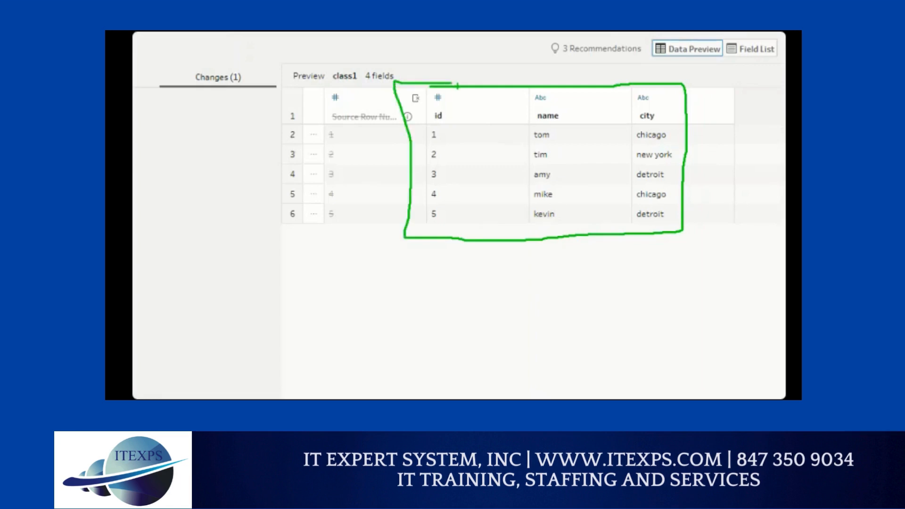
key(Escape)
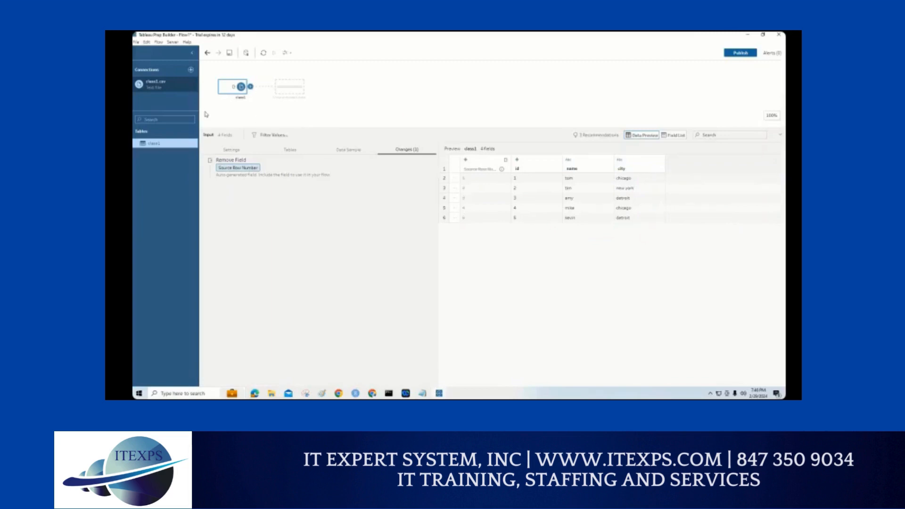
Step: Draw arrows from class1.csv through its table to the flow's input step, and circle the control for adding a connection
key(ctrl+1)
click(202, 89)
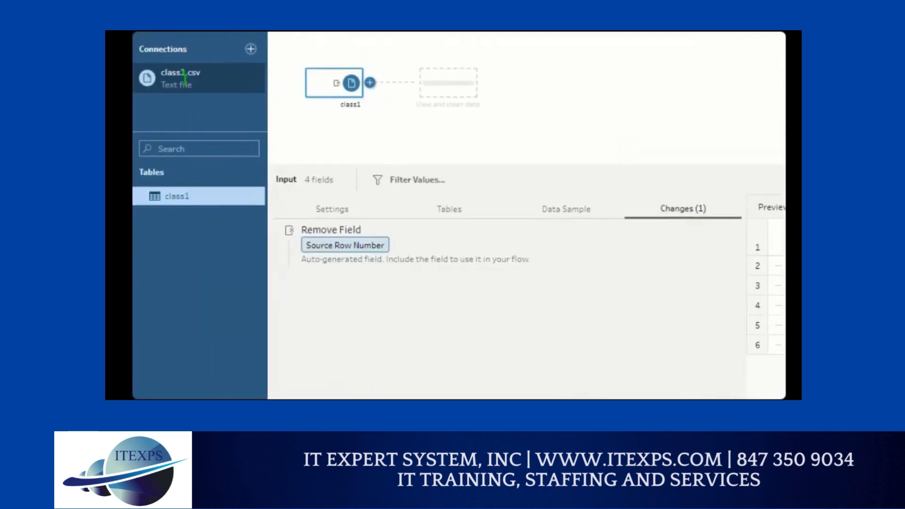
mouse_move(184, 79)
mouse_down()
mouse_move(184, 191)
mouse_move(206, 168)
mouse_move(318, 104)
mouse_move(300, 98)
mouse_up()
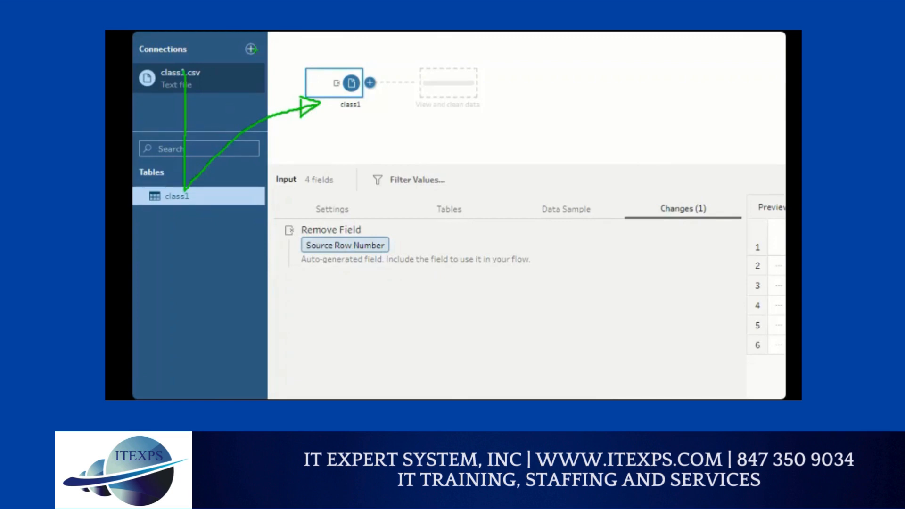
drag(257, 60, 255, 35)
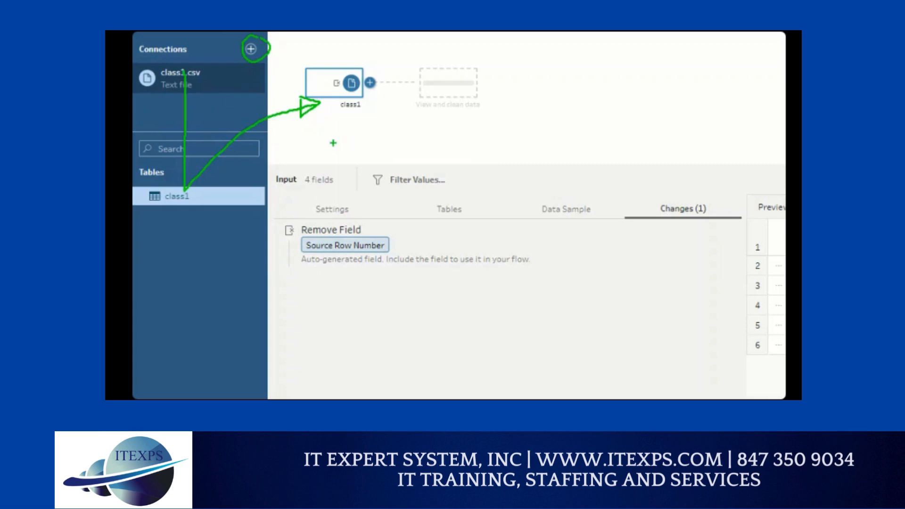
mouse_move(187, 340)
mouse_down()
mouse_move(302, 168)
mouse_move(361, 133)
mouse_move(344, 156)
mouse_up()
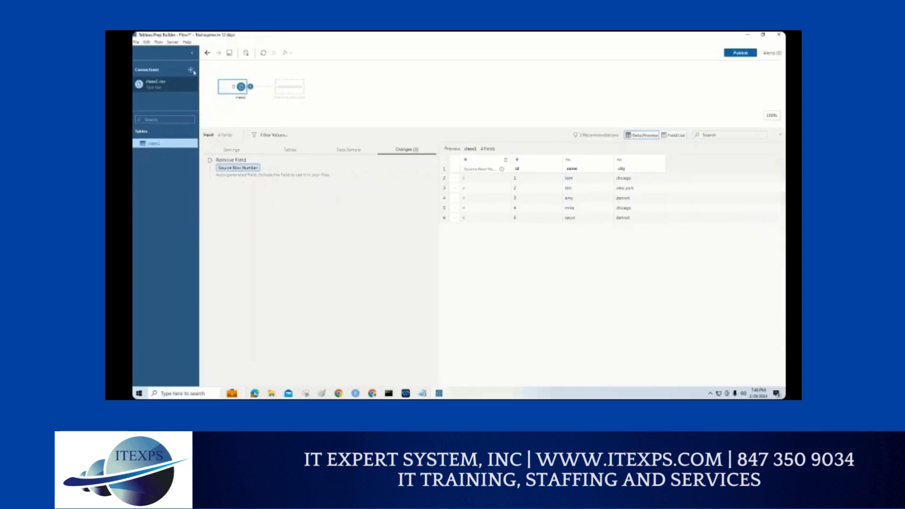
Step: Add a second text file connection to class2.csv from Downloads, finding the connector with csv
drag(189, 65, 196, 74)
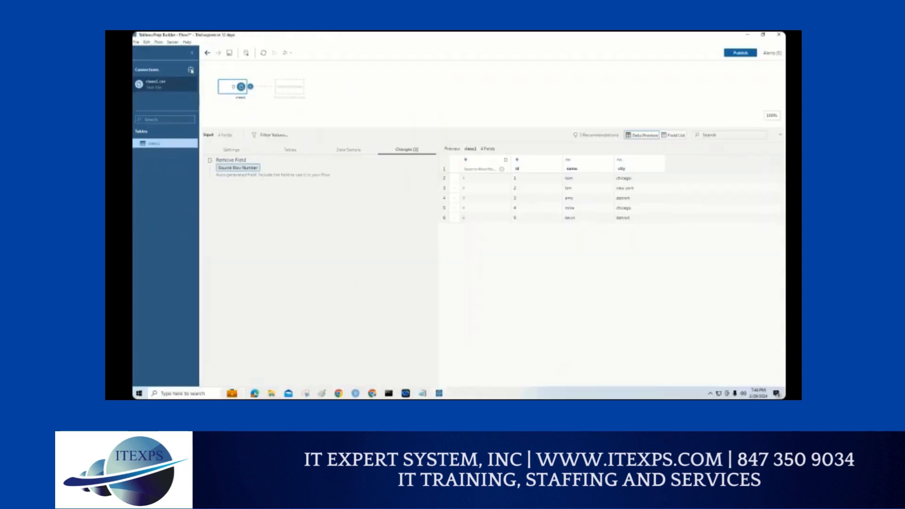
click(213, 76)
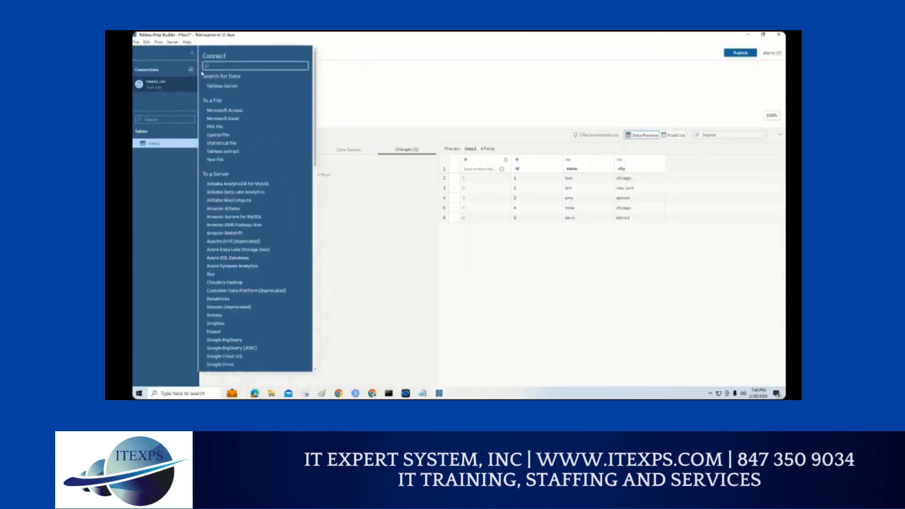
text(csv)
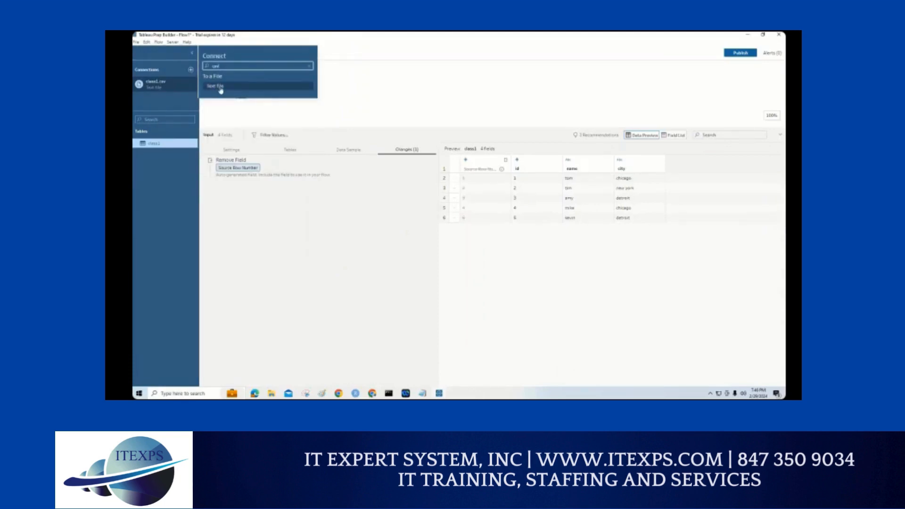
click(218, 89)
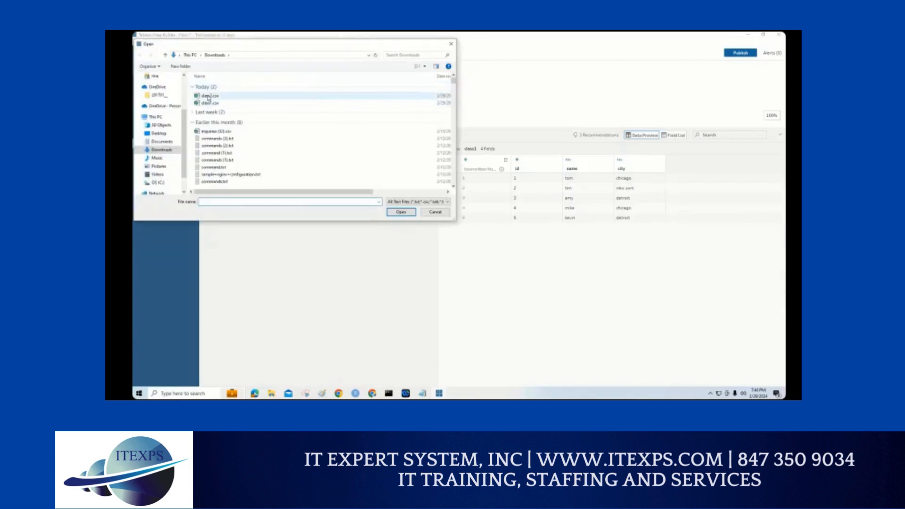
double_click(209, 96)
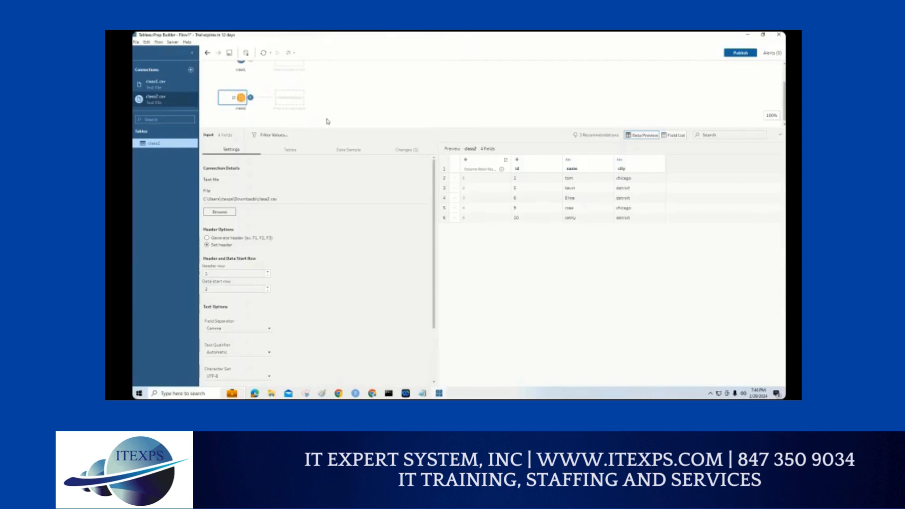
Step: Enlarge the flow area to show both inputs, tick the class1 and class2 steps, and clear the marks
drag(357, 128, 352, 223)
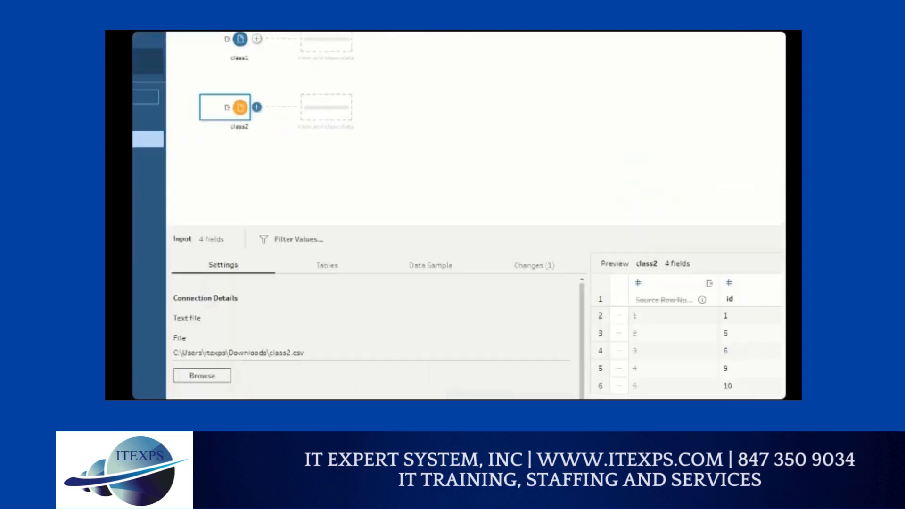
click(229, 78)
drag(301, 82, 328, 78)
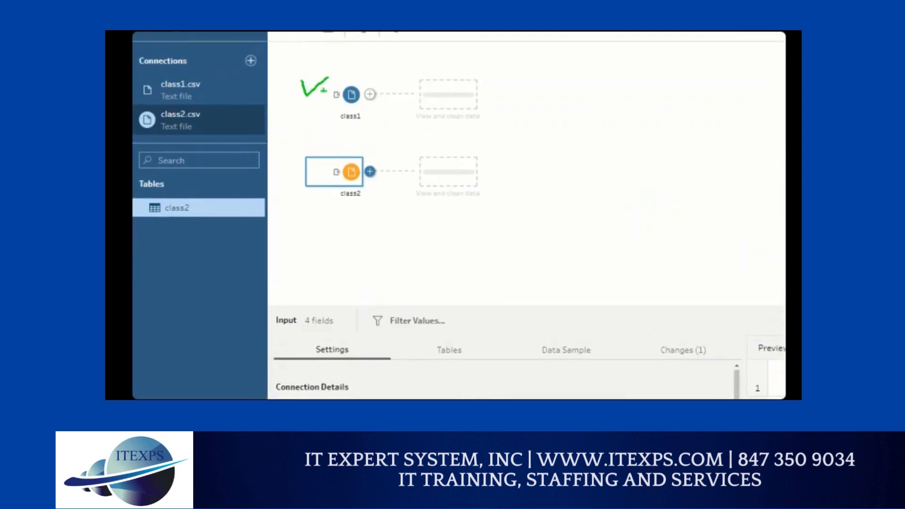
drag(314, 203, 344, 192)
key(Escape)
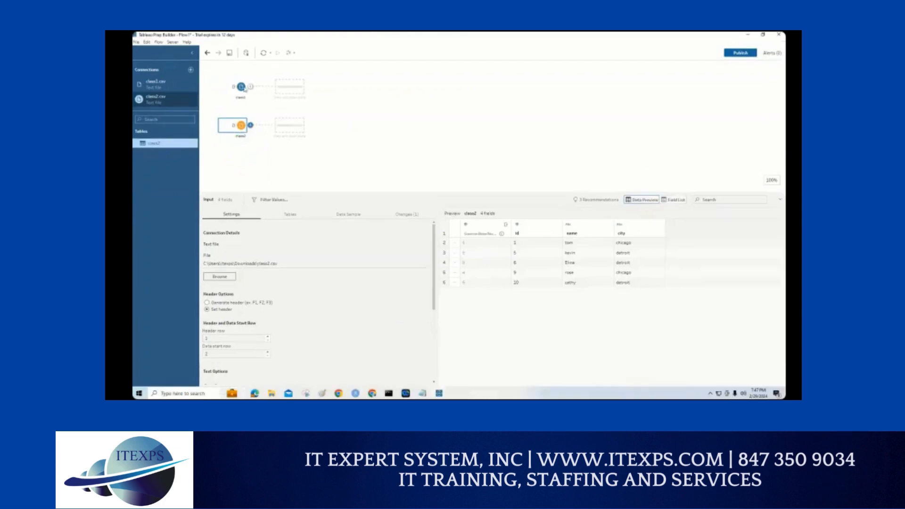
Step: Compare the data previews of the class1 and class2 inputs, and view class2.csv in Notepad
click(351, 94)
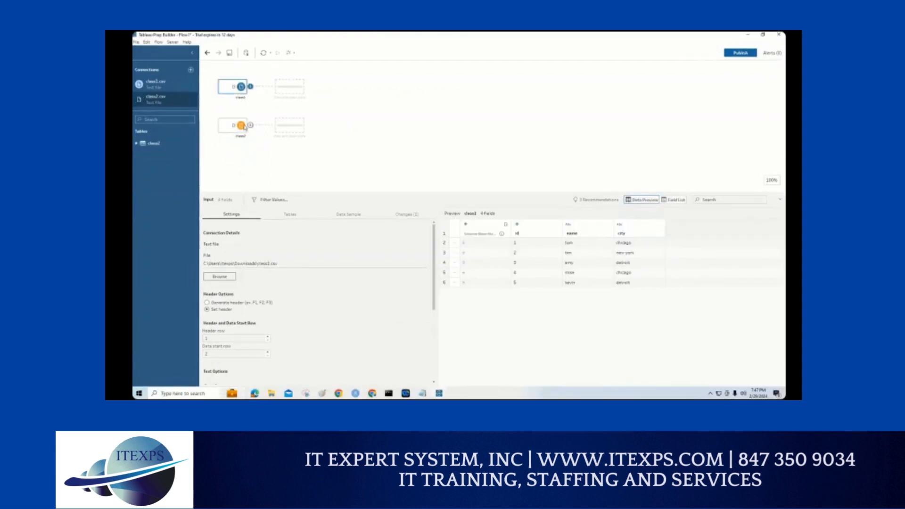
click(253, 130)
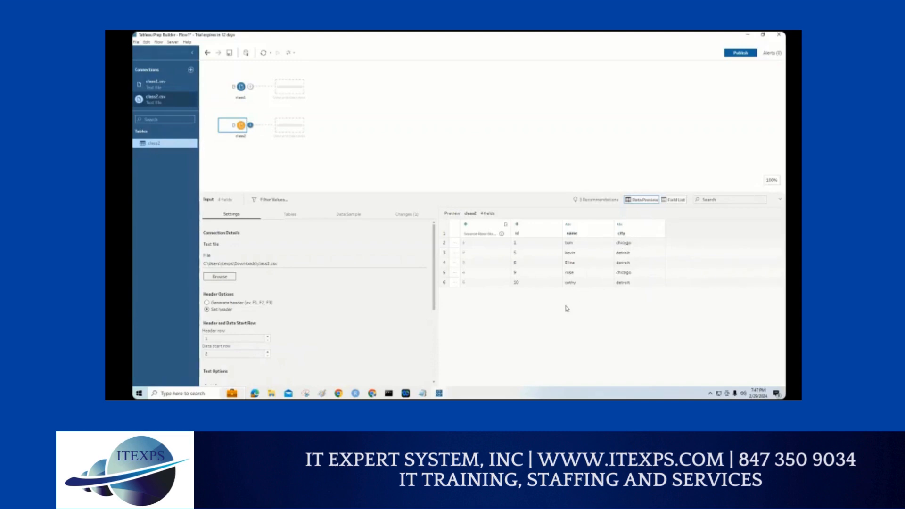
click(424, 394)
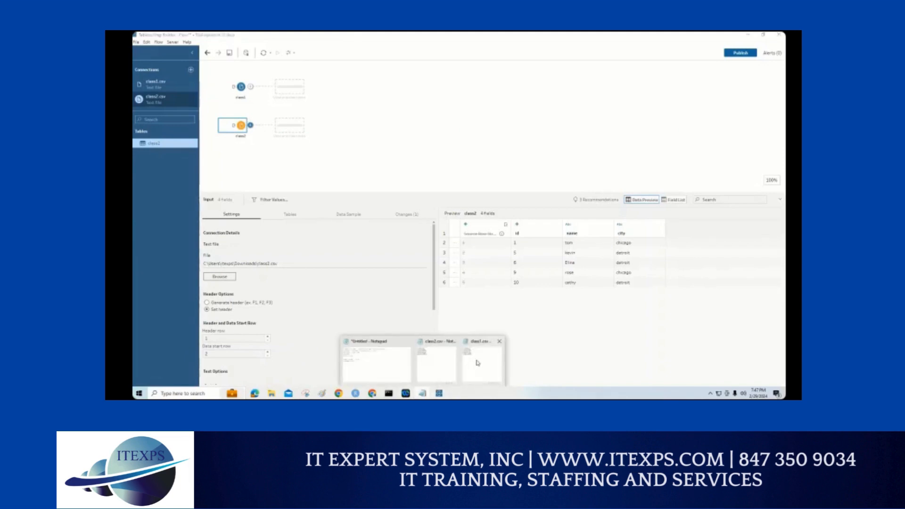
click(436, 362)
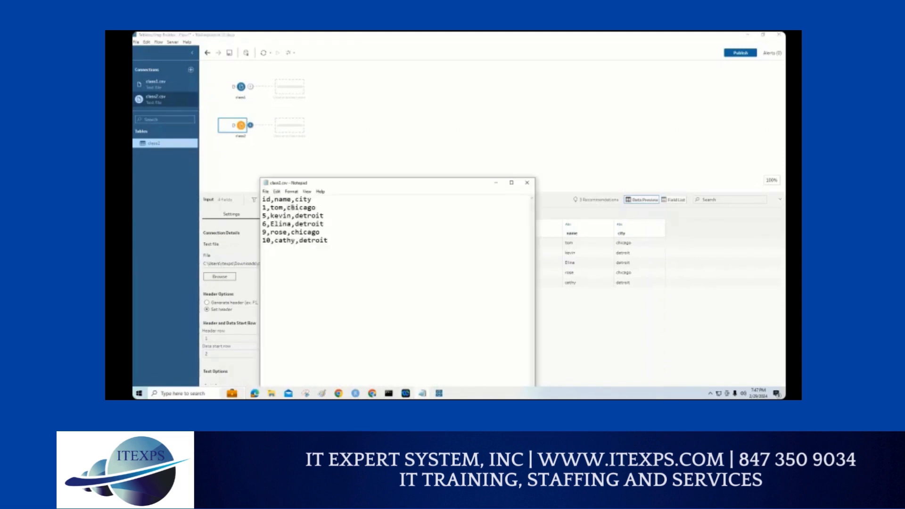
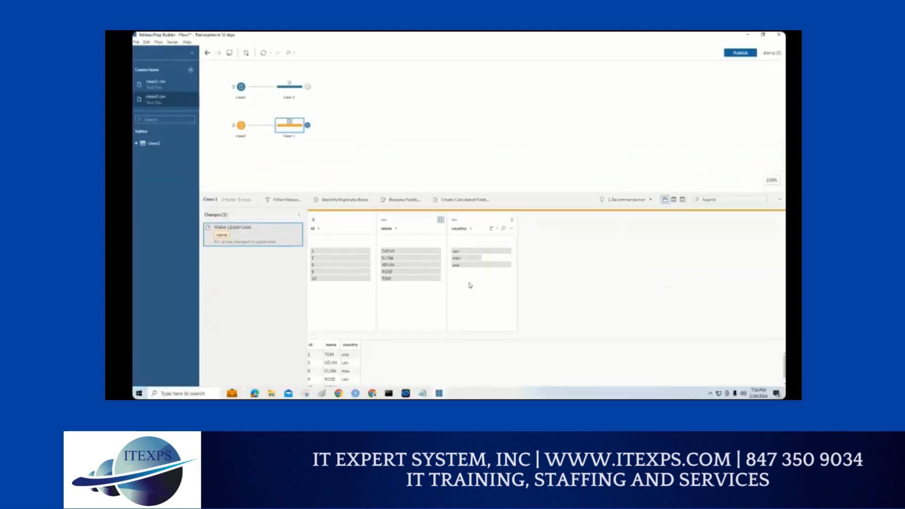
Step: Bracket the rows in the Clean 1 data grid, mark the can and usa values under country, and clear the marks
scroll(335, 368, down, 1)
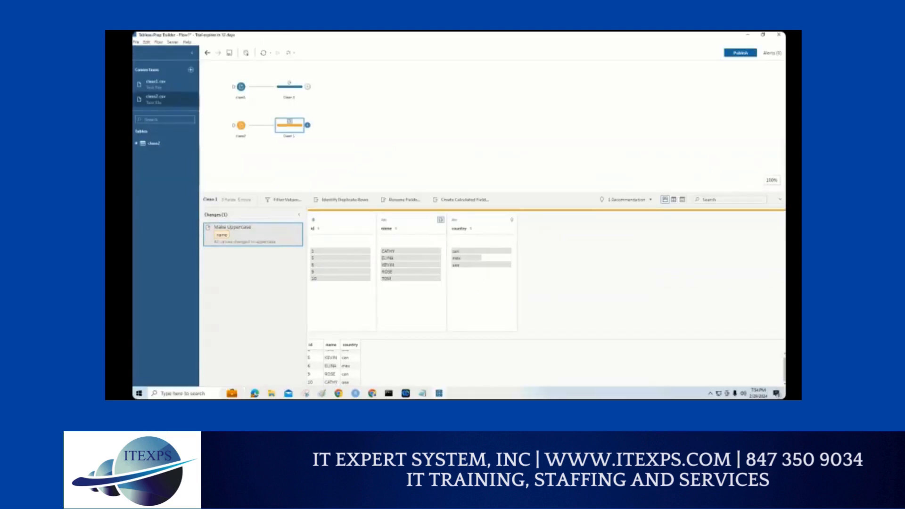
drag(370, 335, 378, 370)
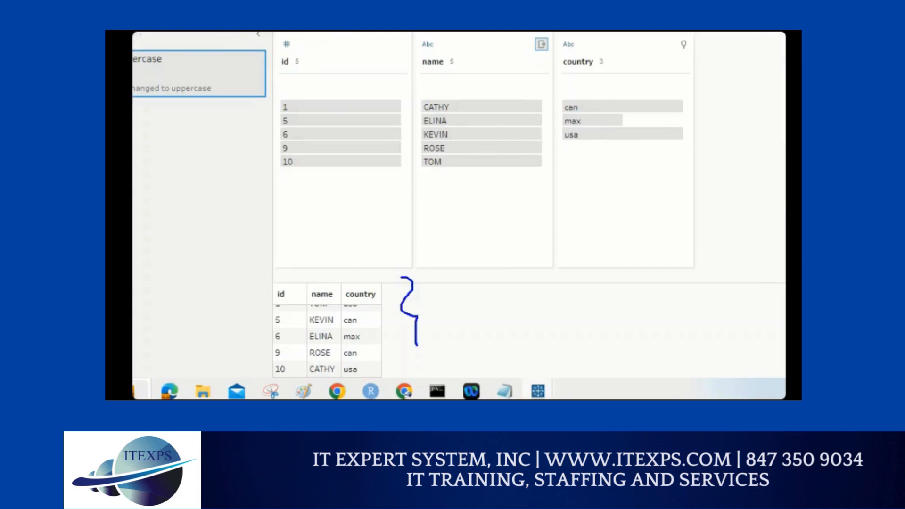
drag(416, 345, 417, 360)
drag(599, 107, 615, 100)
drag(601, 134, 616, 135)
key(Escape)
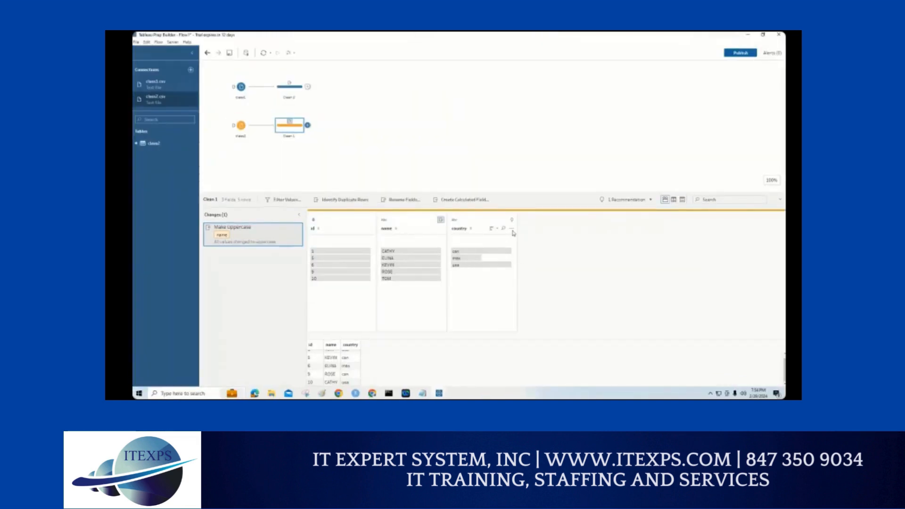
Step: Examine the country field's available cleaning actions and its sort choices in Clean 1, leaving the field as it is
click(512, 229)
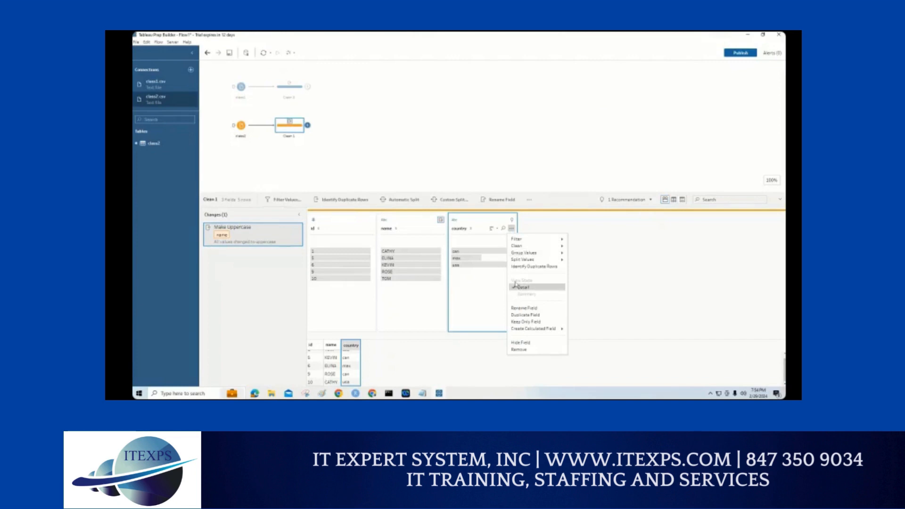
click(470, 231)
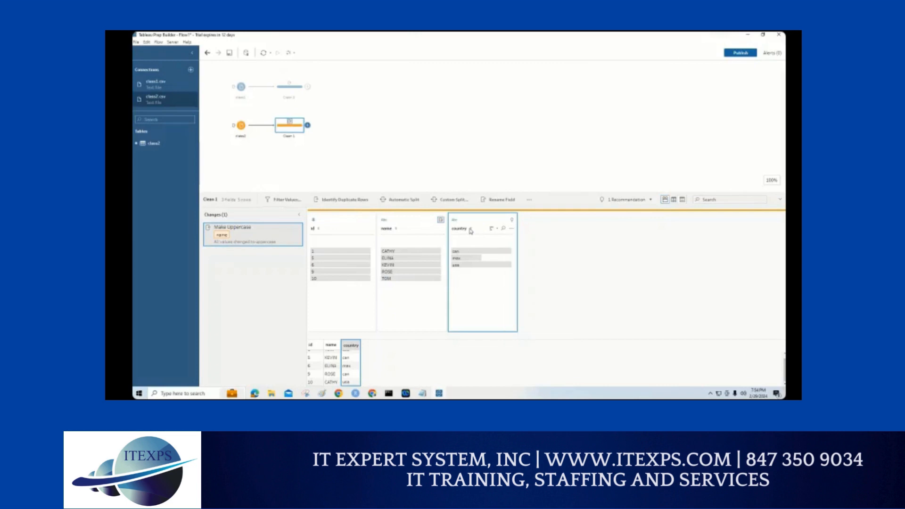
click(512, 229)
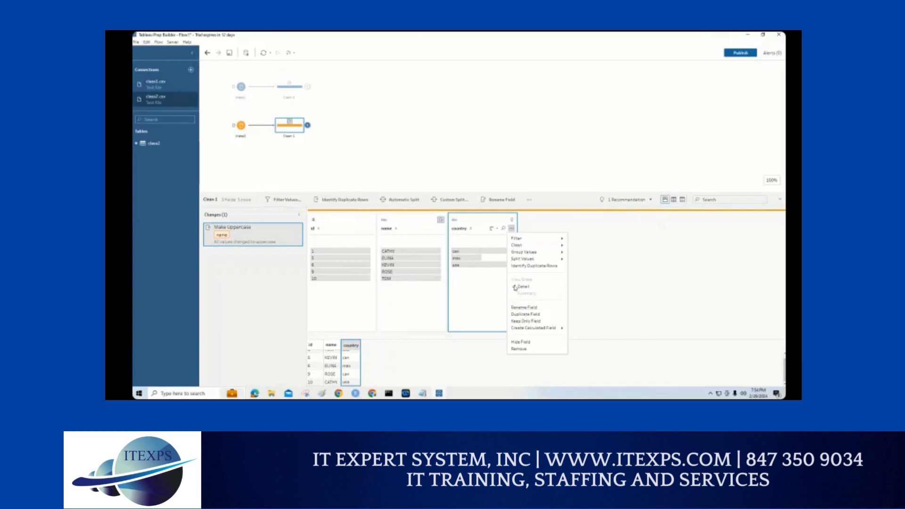
click(516, 288)
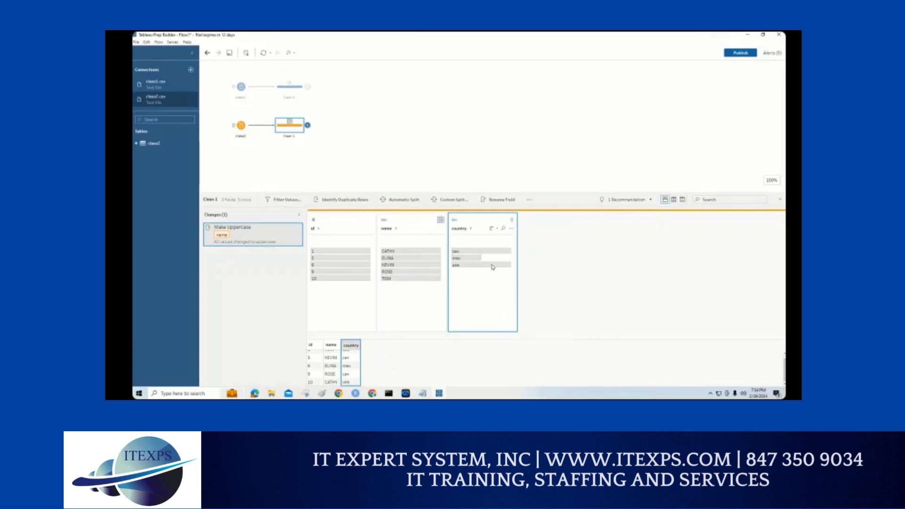
click(512, 230)
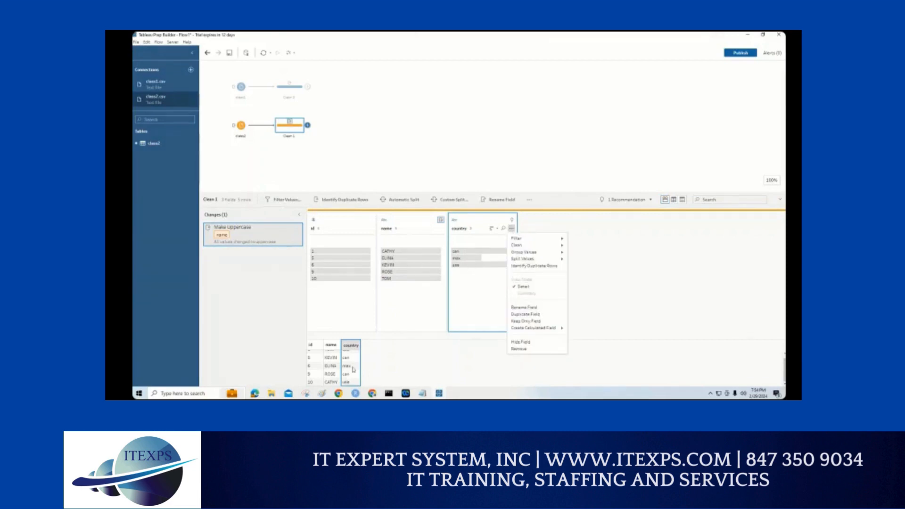
click(635, 287)
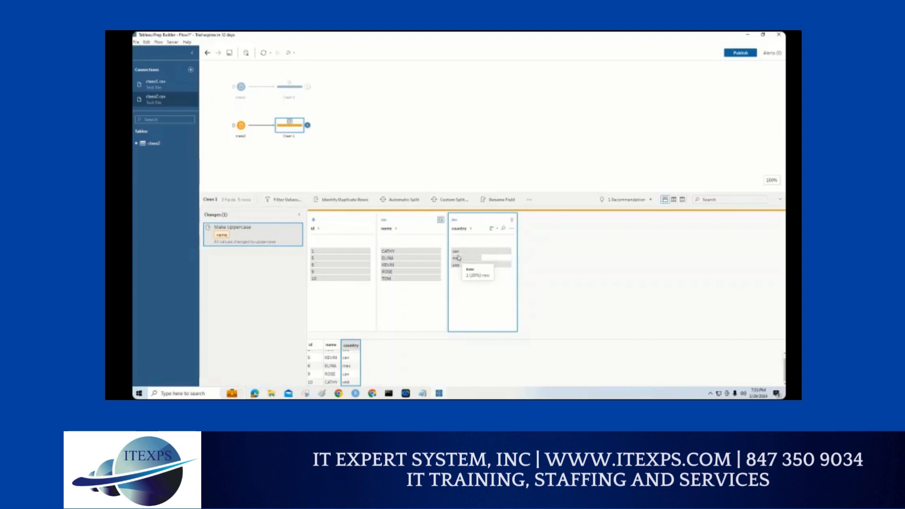
click(492, 228)
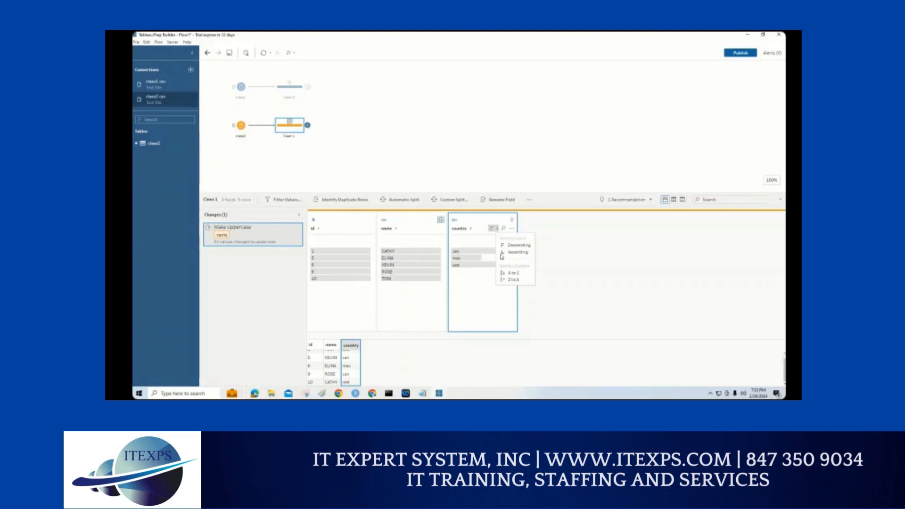
click(467, 281)
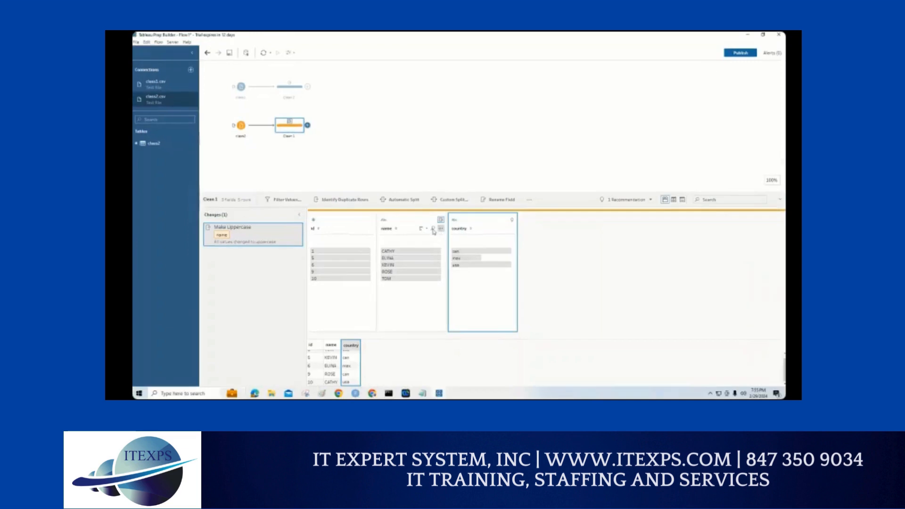
Step: Search the name field for the last listed name, highlight its matching row across the fields, and clear the search text
click(433, 229)
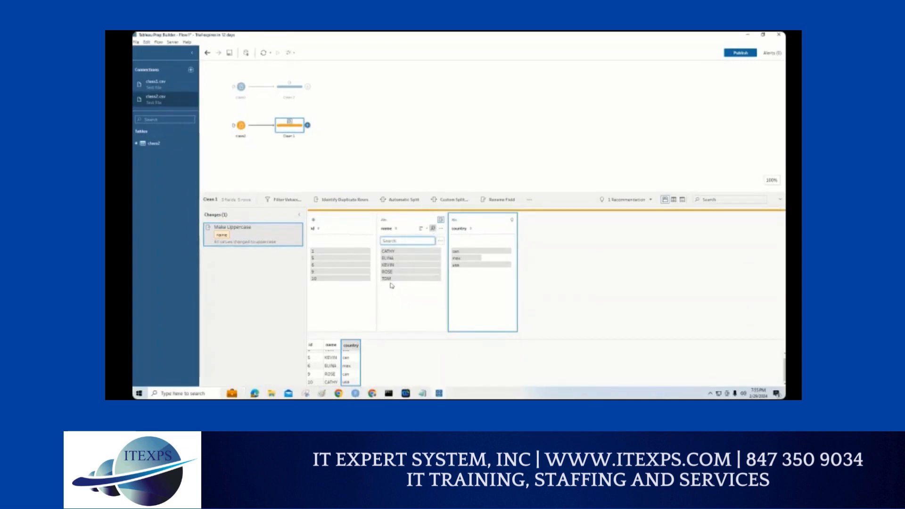
text(tom)
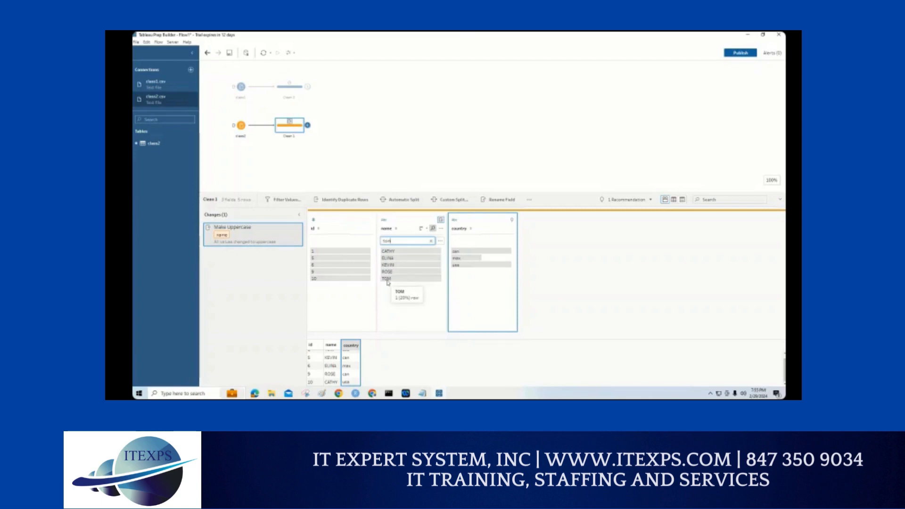
click(387, 279)
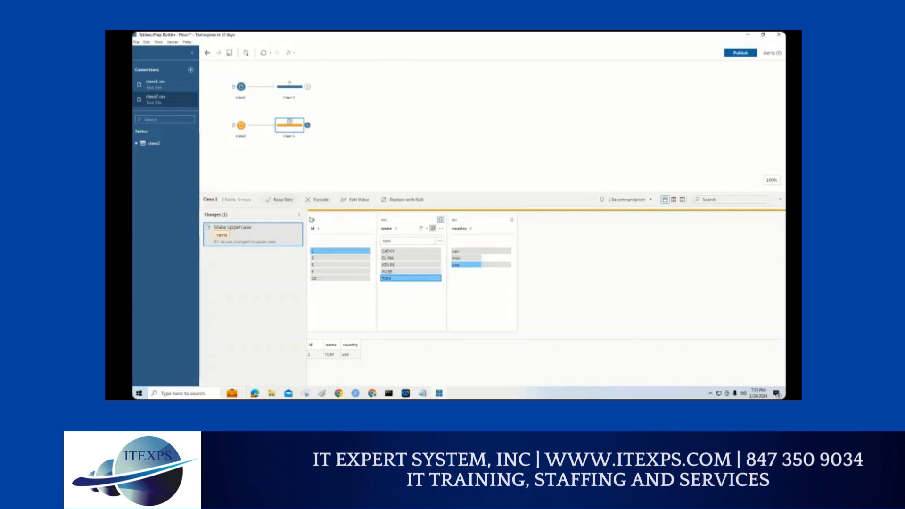
mouse_move(391, 284)
double_click(383, 241)
key(BackSpace)
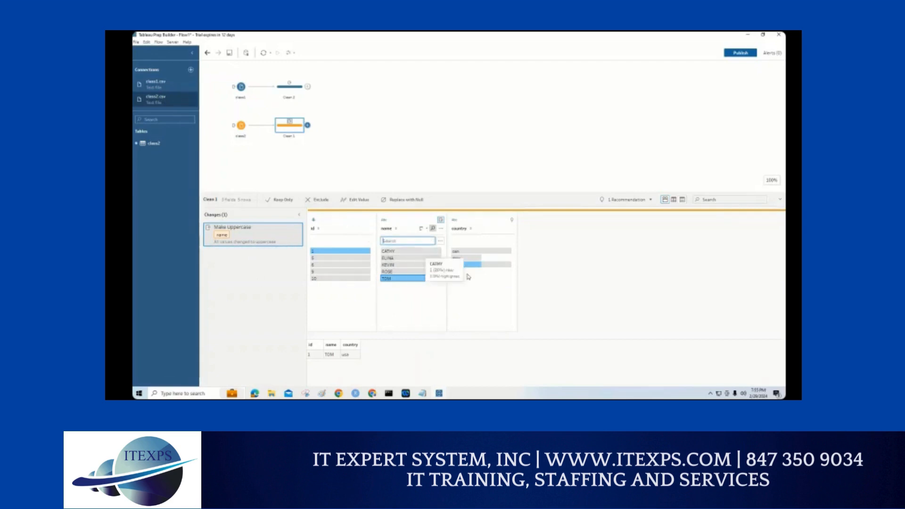
click(585, 269)
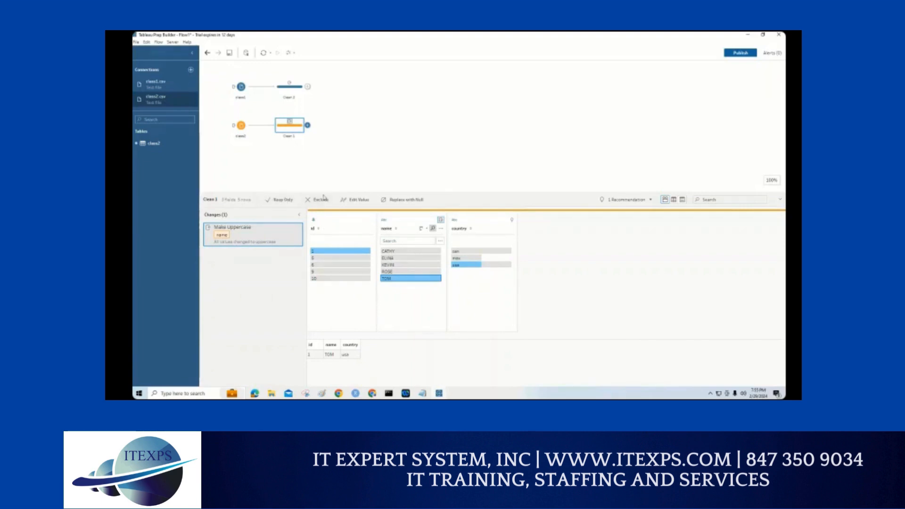
Step: Reselect the Clean 1 step, box its id values, circle the 10, and mark the Filter Values command
click(369, 106)
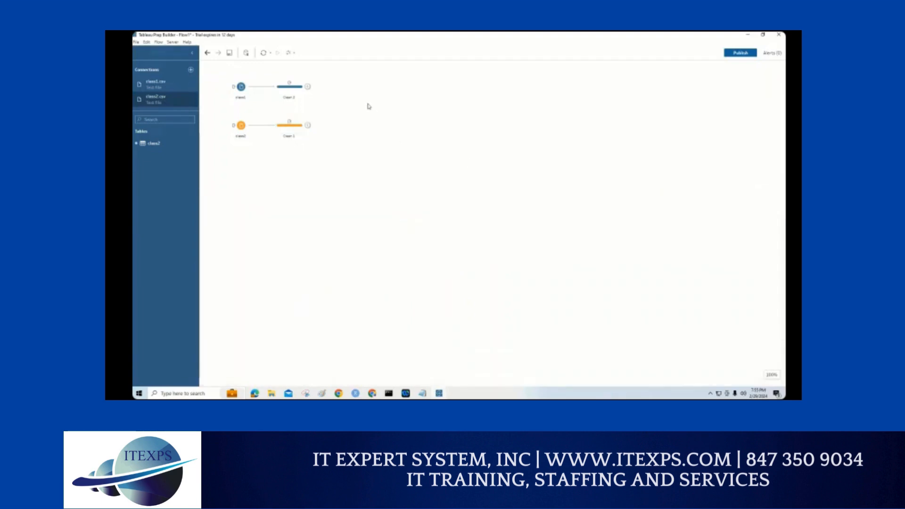
click(292, 127)
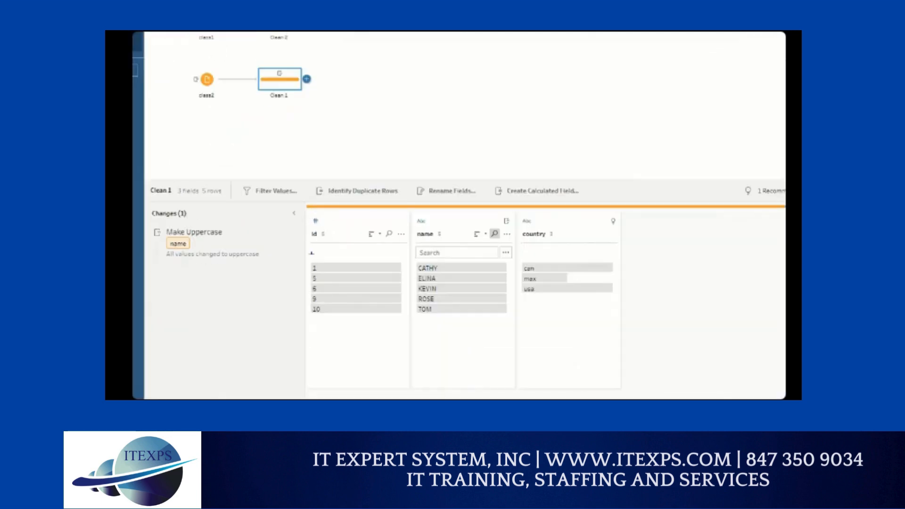
mouse_move(307, 256)
mouse_down()
mouse_move(306, 312)
mouse_move(338, 318)
mouse_move(352, 279)
mouse_move(301, 258)
mouse_up()
mouse_move(309, 302)
mouse_down()
mouse_move(330, 313)
mouse_move(302, 307)
mouse_up()
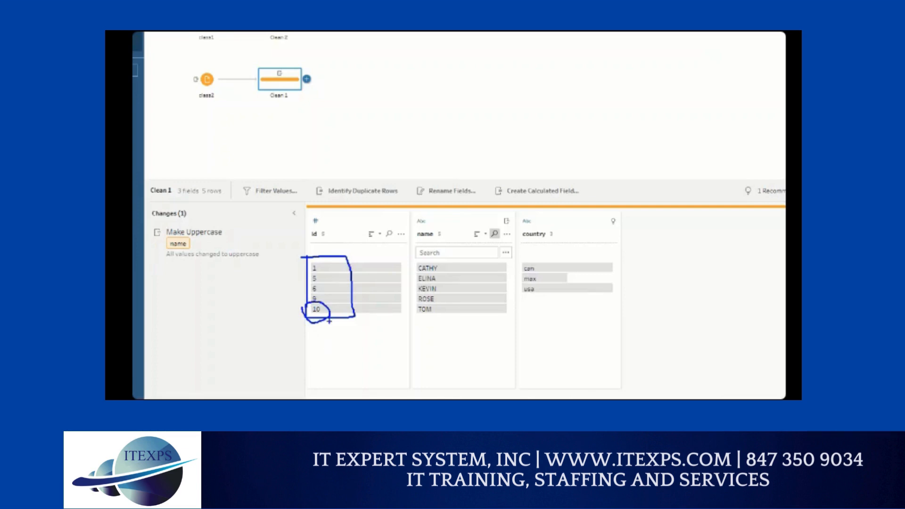
mouse_move(290, 202)
mouse_down()
mouse_move(253, 206)
mouse_move(243, 182)
mouse_move(305, 191)
mouse_move(282, 206)
mouse_up()
mouse_move(158, 272)
mouse_down()
mouse_move(217, 274)
mouse_move(216, 302)
mouse_move(160, 302)
mouse_up()
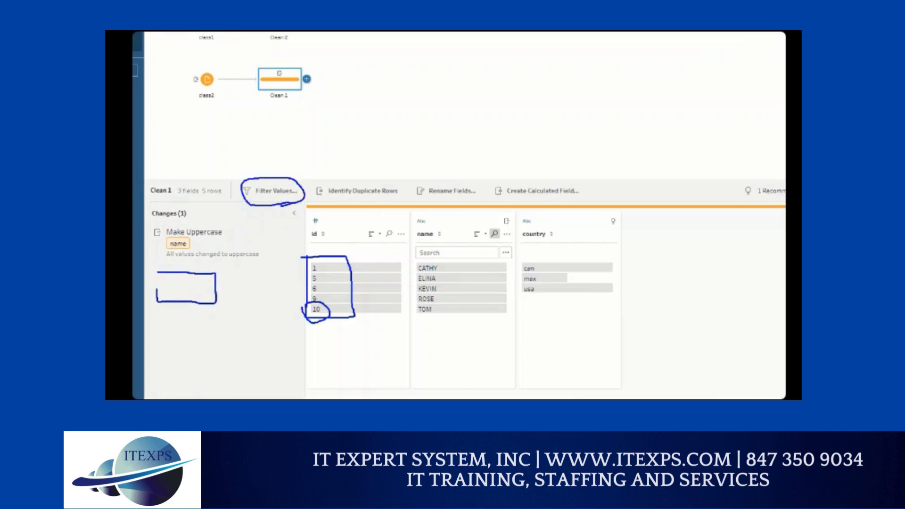
Step: Open a new values filter for Clean 1, browse its function reference list, and close it without saving
click(276, 191)
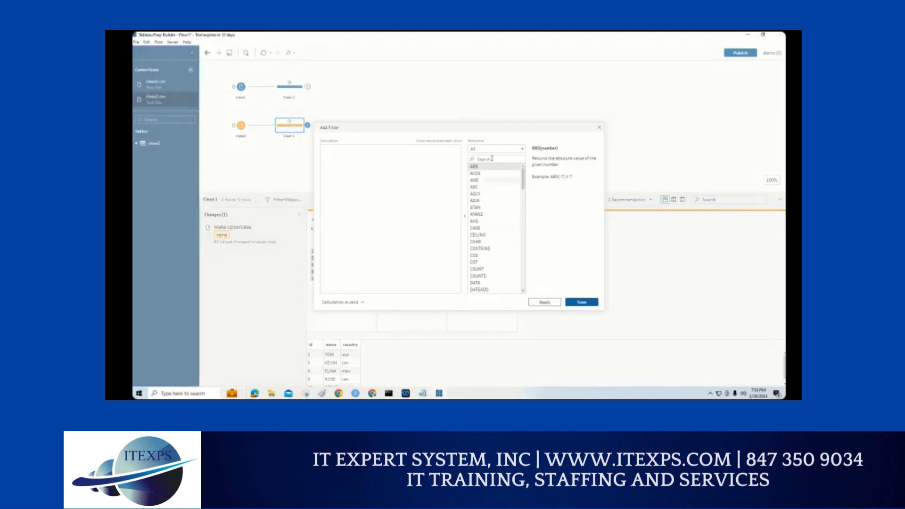
mouse_move(524, 179)
mouse_down()
mouse_move(526, 256)
mouse_move(523, 171)
mouse_up()
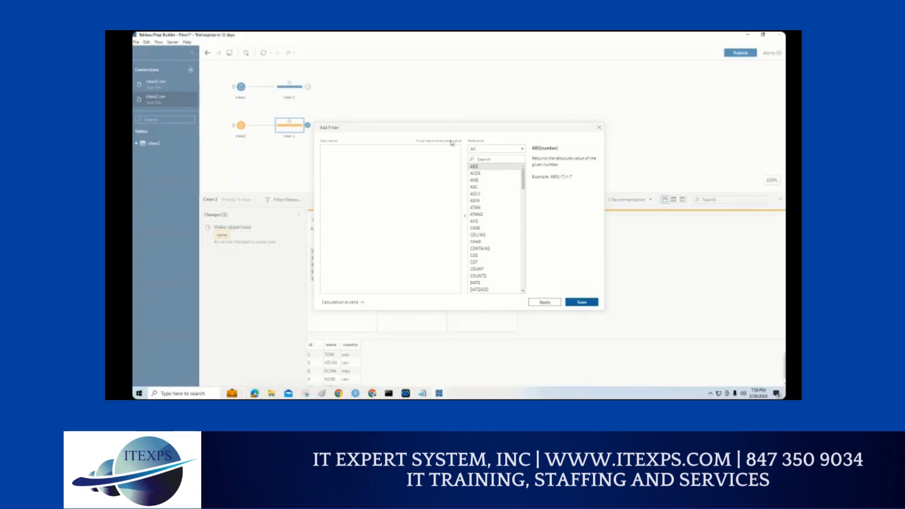
mouse_move(525, 187)
mouse_down()
mouse_move(524, 252)
mouse_move(519, 177)
mouse_up()
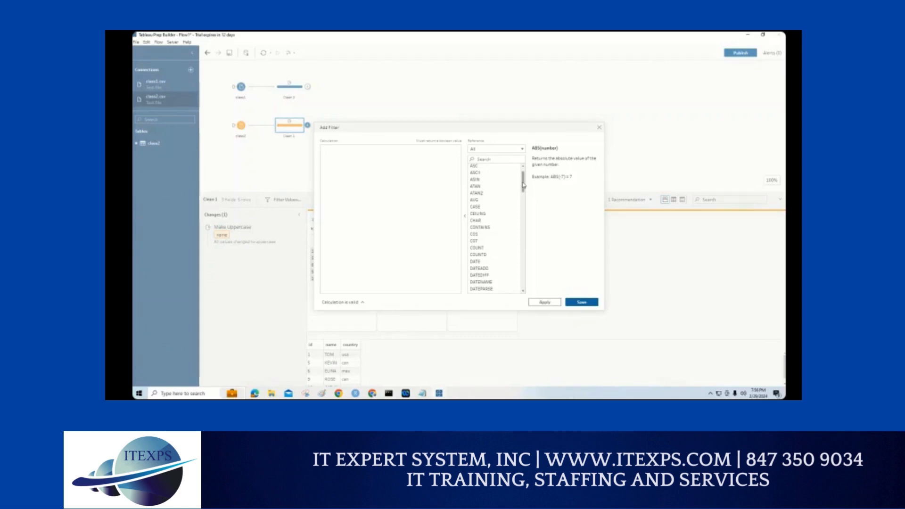
click(600, 128)
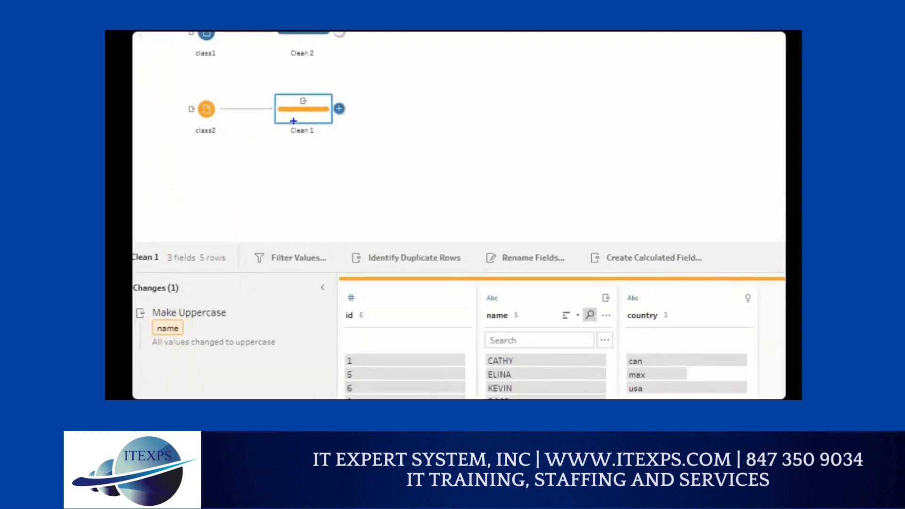
Step: Start a values filter on Clean 1 and enter the calculation [id]<10, moving the dialog so the id values can be checked
mouse_move(294, 120)
mouse_down()
mouse_move(248, 282)
mouse_move(272, 243)
mouse_up()
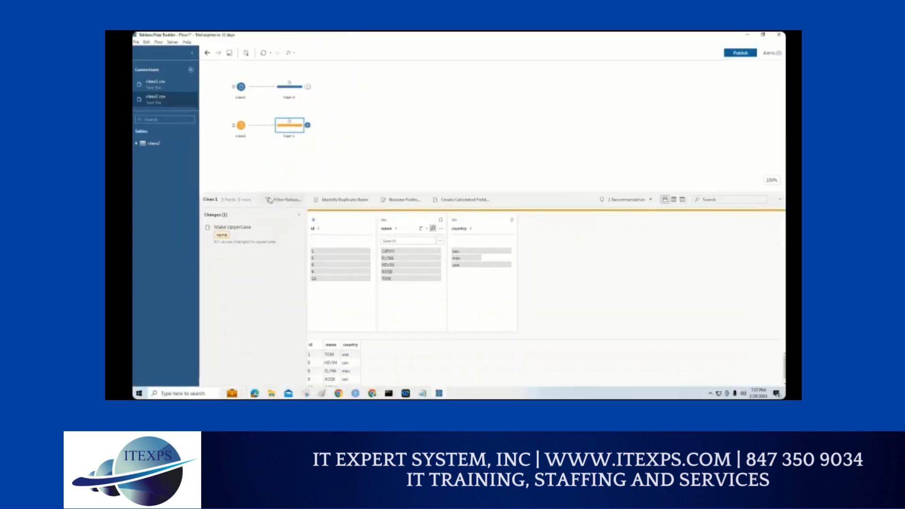
click(259, 257)
drag(394, 131, 574, 248)
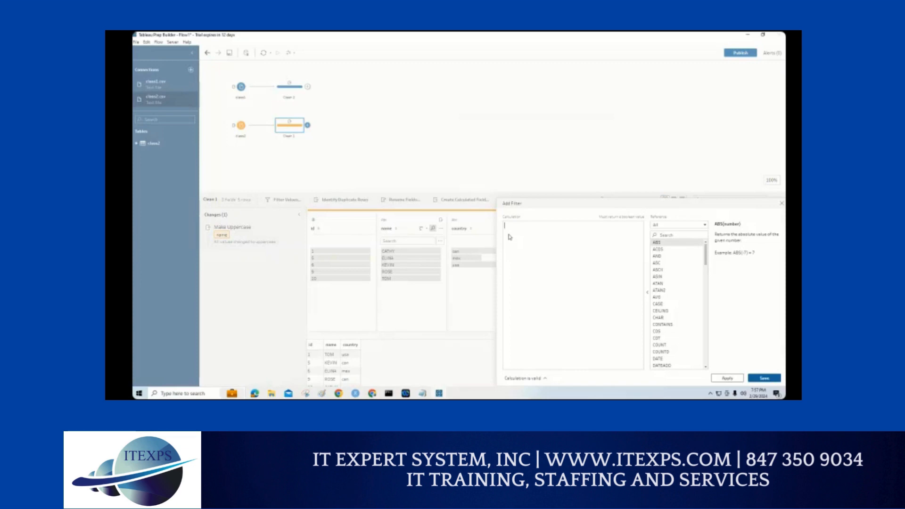
text([i)
click(517, 235)
text(<10)
drag(570, 204, 428, 92)
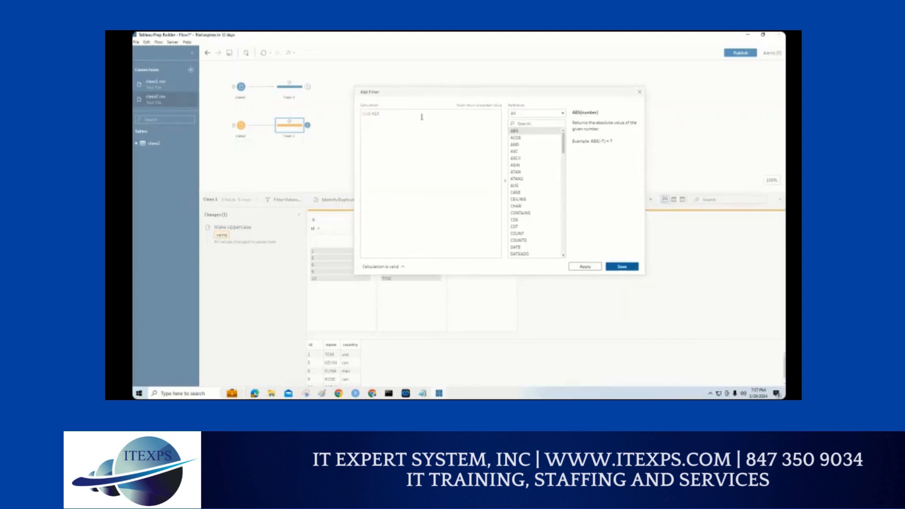
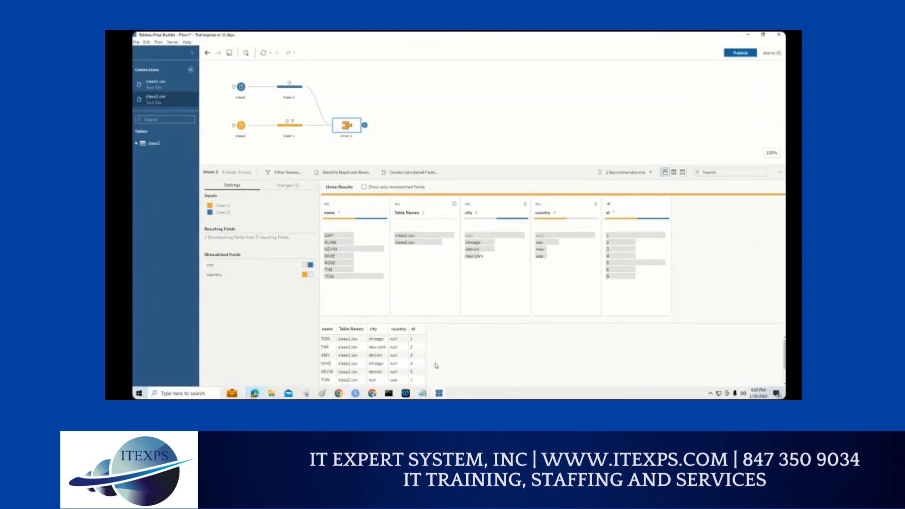
Step: Review the union's rows, circle the add control after Union 1, mark the Output option, and add an Output step
scroll(436, 366, down, 1)
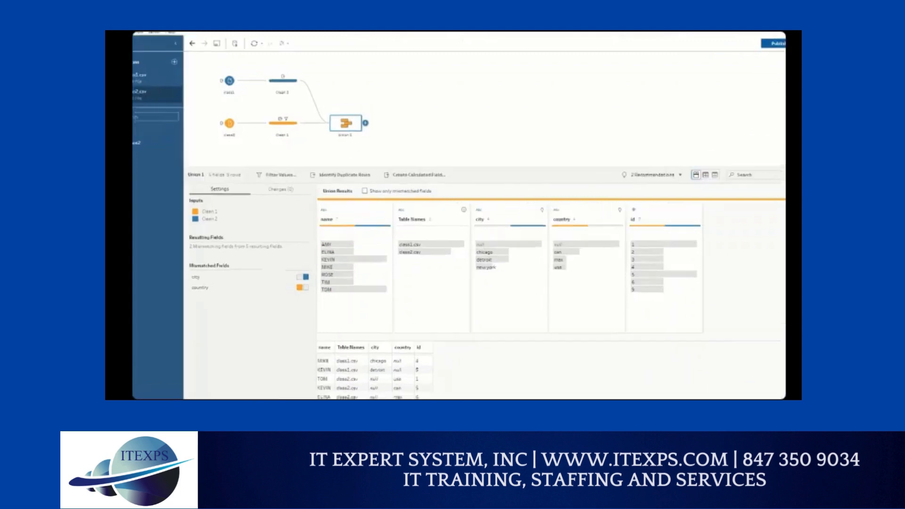
drag(347, 132, 374, 285)
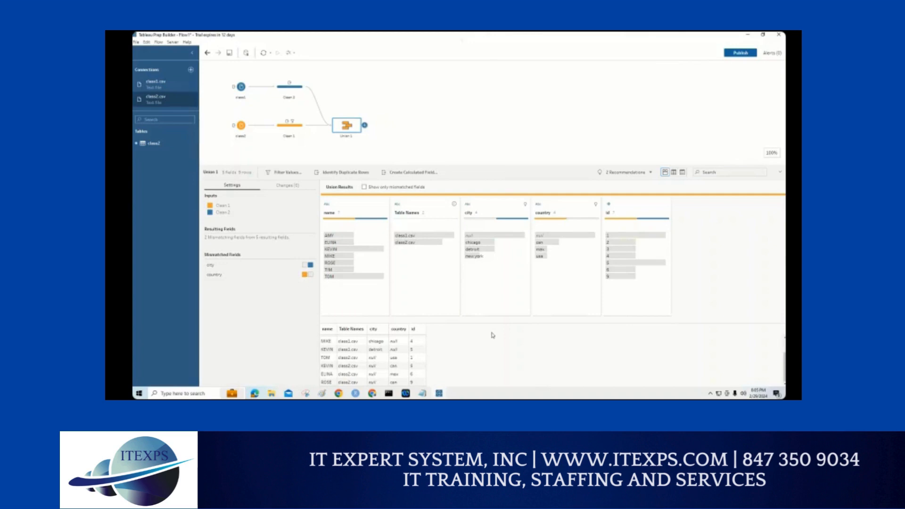
key(ctrl+1)
click(365, 129)
drag(371, 112, 373, 118)
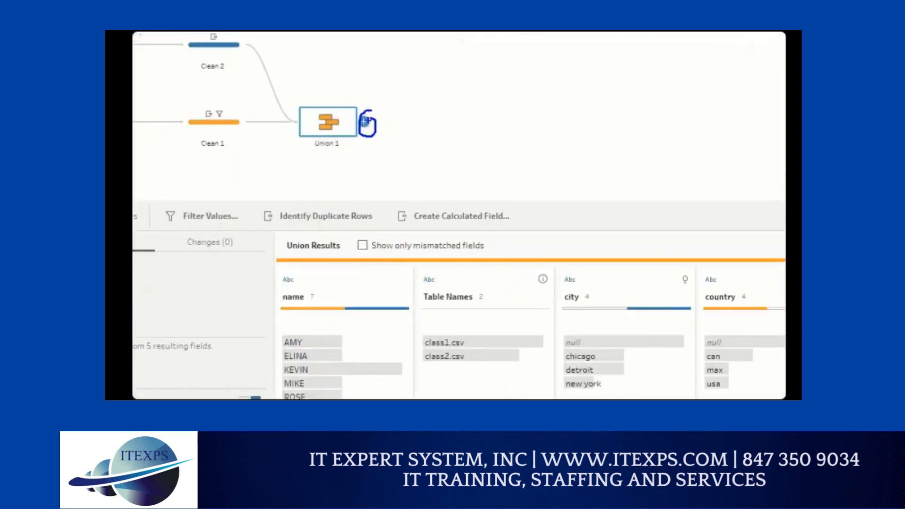
key(Escape)
click(364, 125)
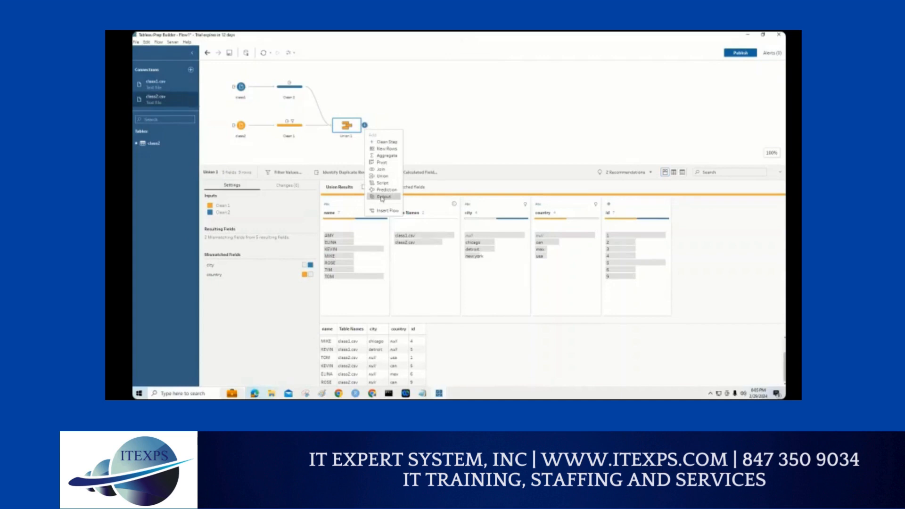
mouse_move(329, 47)
mouse_down()
mouse_move(351, 116)
mouse_move(359, 193)
mouse_move(377, 195)
mouse_up()
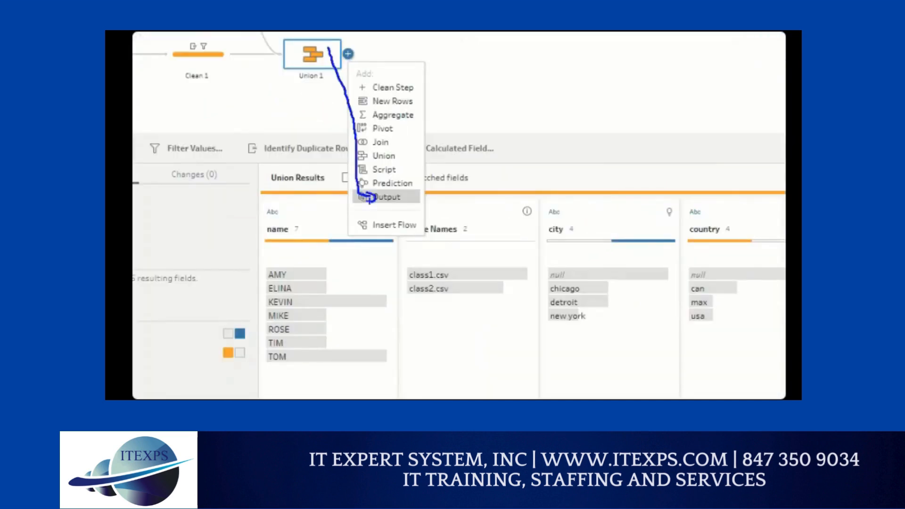
click(385, 197)
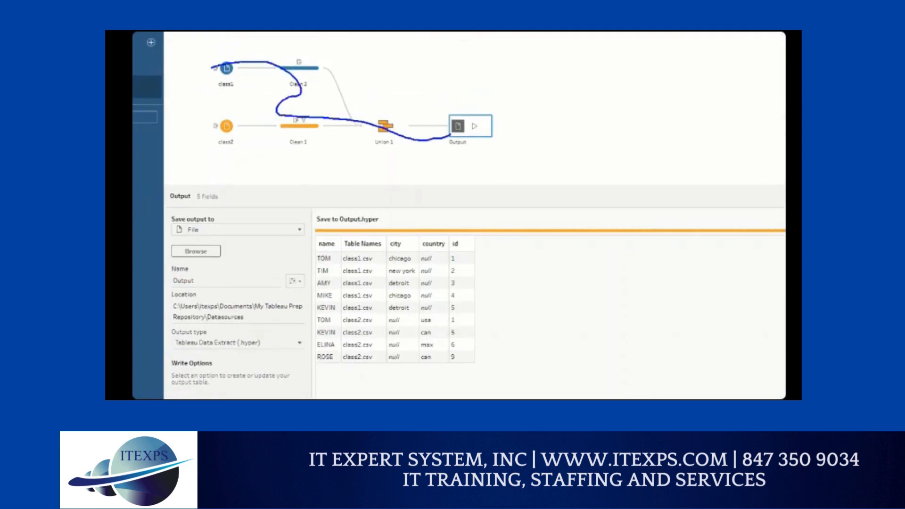
Step: Bracket the output rows, mark the save settings, and set the output file's location to the Downloads folder
drag(479, 221, 475, 375)
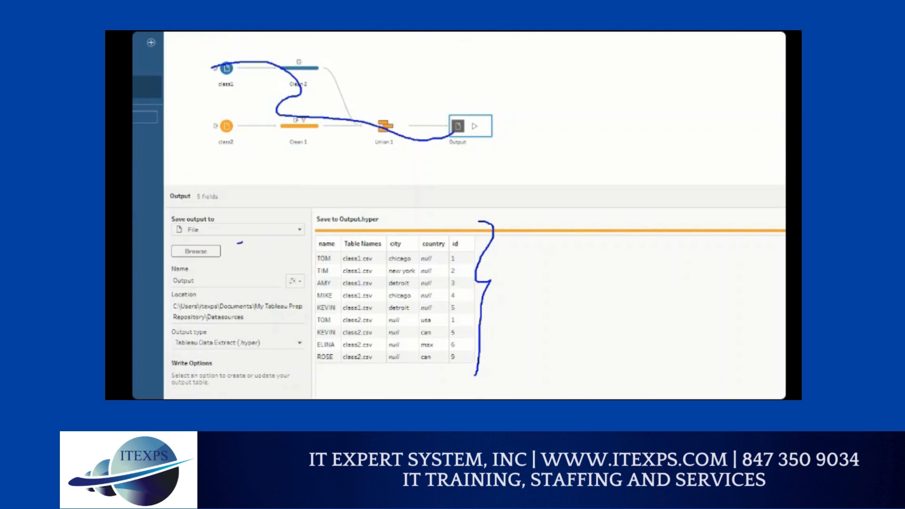
drag(238, 242, 275, 239)
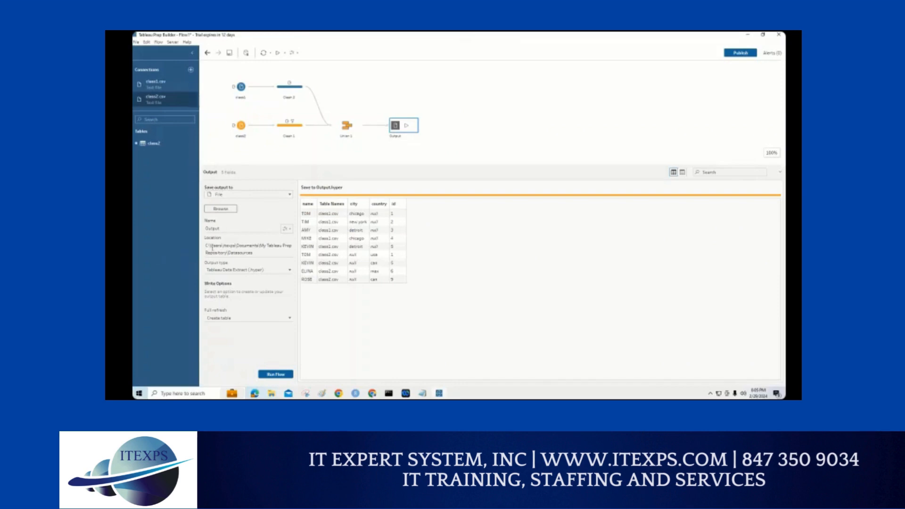
click(221, 209)
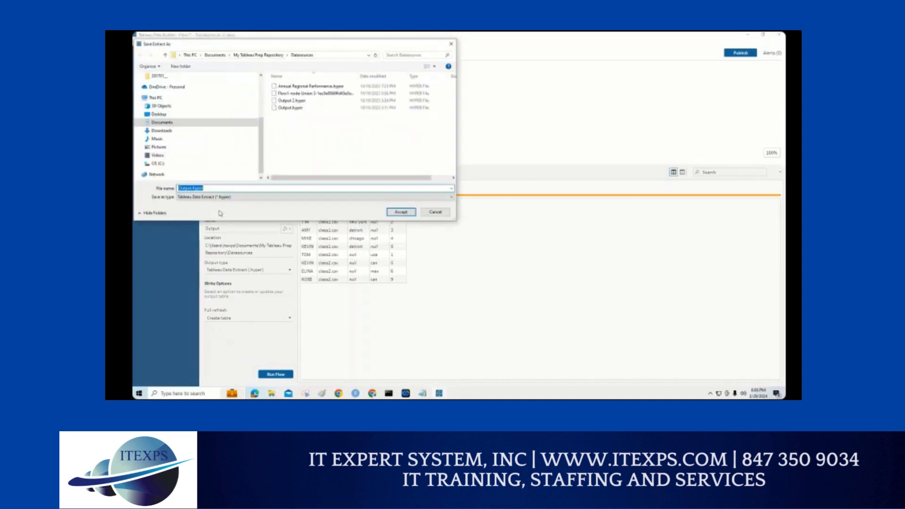
drag(262, 119, 263, 100)
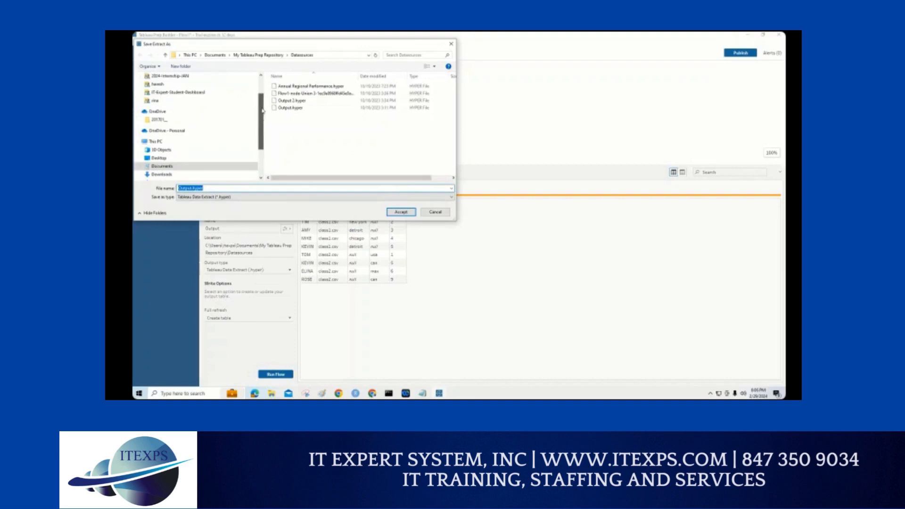
click(161, 158)
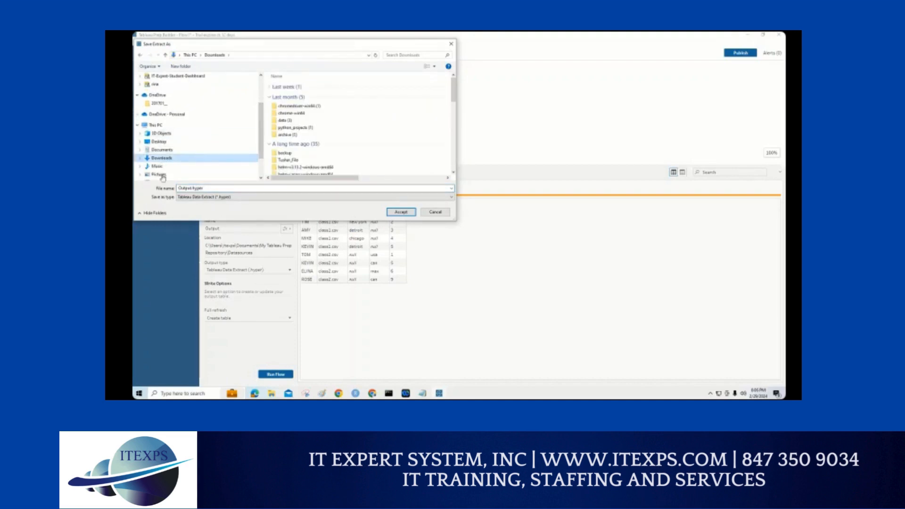
click(391, 213)
Step: Zoom in and mark the output's name, Downloads location, Browse command, .hyper type and the rows that get saved
key(ctrl+1)
click(228, 237)
mouse_move(211, 135)
mouse_down()
mouse_move(214, 215)
mouse_move(159, 220)
mouse_move(214, 208)
mouse_up()
drag(162, 264, 271, 268)
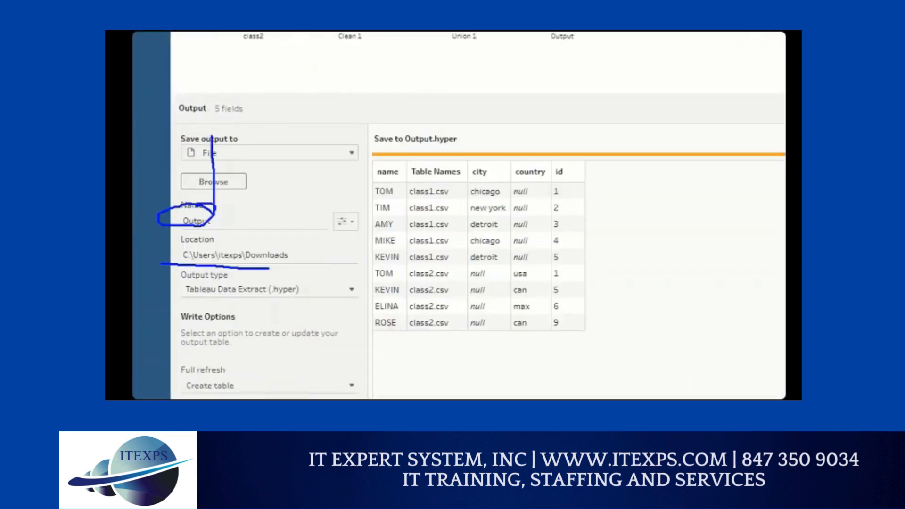
mouse_move(254, 171)
mouse_down()
mouse_move(296, 216)
mouse_move(253, 174)
mouse_move(260, 180)
mouse_up()
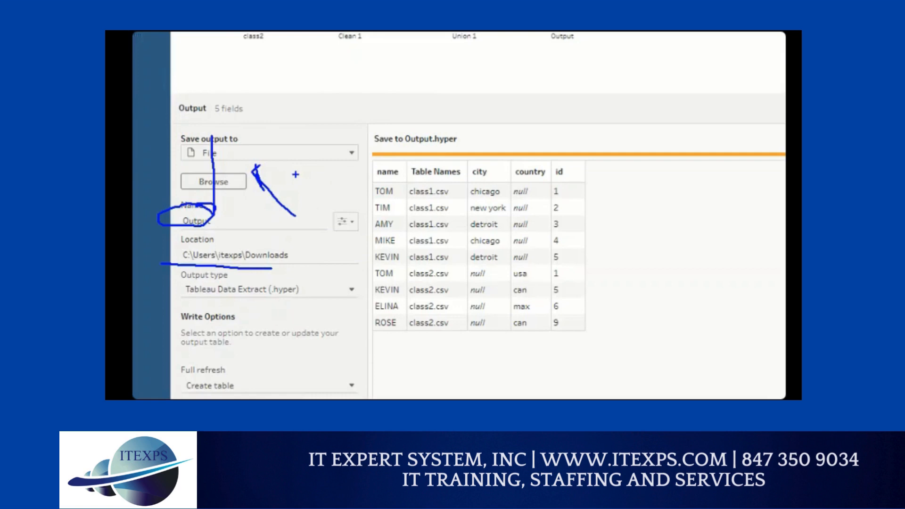
drag(253, 299, 329, 299)
mouse_move(576, 136)
mouse_down()
mouse_move(601, 238)
mouse_move(590, 334)
mouse_up()
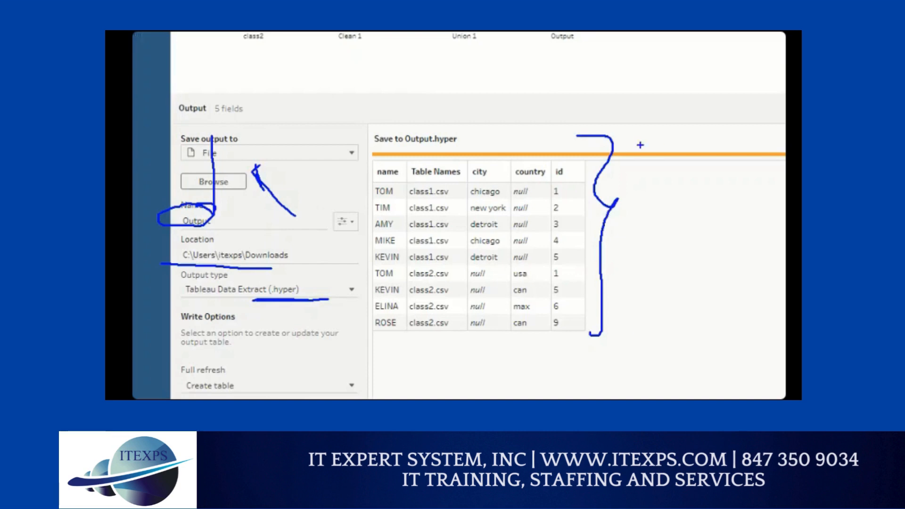
Step: Sketch a box labelled A with arrows to a second box containing a circle, underline .hyper, and clear the annotations
mouse_move(407, 67)
mouse_down()
mouse_move(491, 67)
mouse_move(470, 135)
mouse_move(415, 131)
mouse_up()
drag(405, 68, 406, 120)
drag(448, 93, 443, 104)
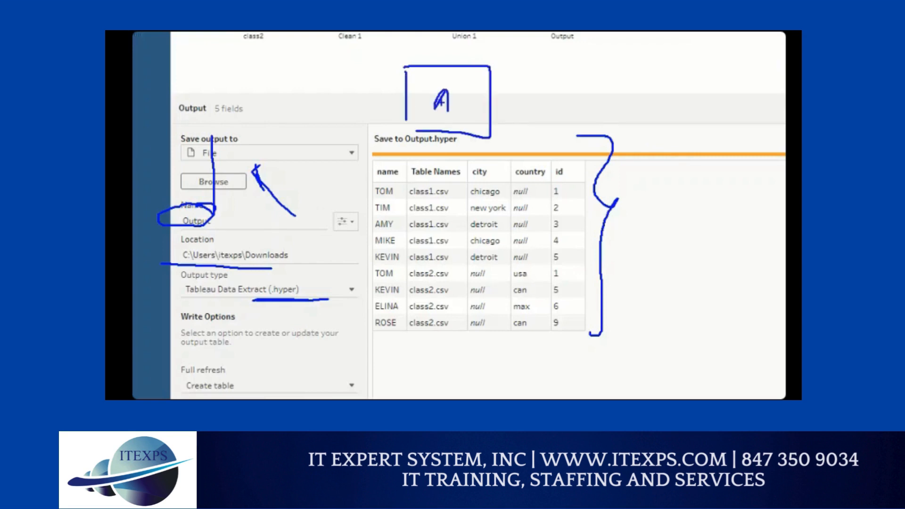
drag(504, 89, 591, 96)
mouse_move(622, 47)
mouse_down()
mouse_move(784, 49)
mouse_move(782, 152)
mouse_move(640, 141)
mouse_move(639, 58)
mouse_up()
mouse_move(739, 73)
mouse_down()
mouse_move(731, 66)
mouse_move(707, 96)
mouse_move(736, 57)
mouse_move(754, 102)
mouse_move(735, 62)
mouse_up()
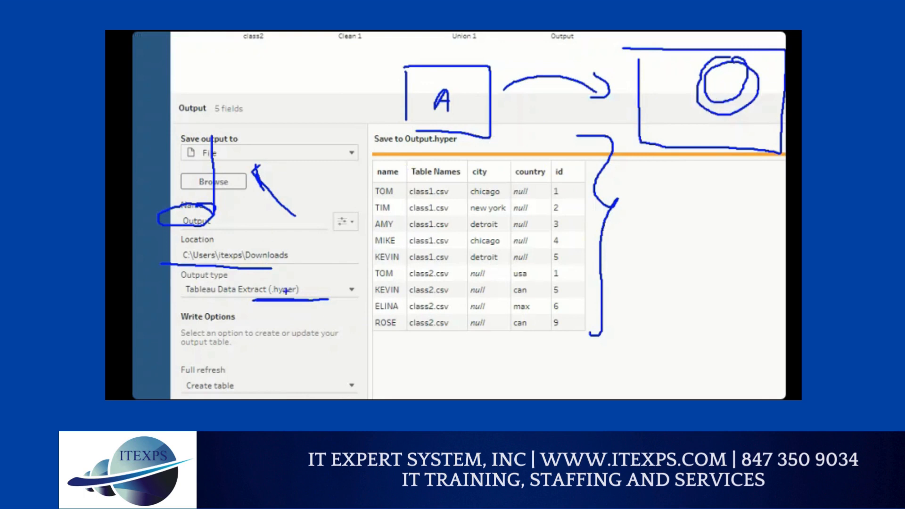
drag(279, 297, 304, 293)
mouse_move(513, 79)
mouse_down()
mouse_move(555, 69)
mouse_move(728, 91)
mouse_move(709, 80)
mouse_up()
drag(675, 123, 740, 124)
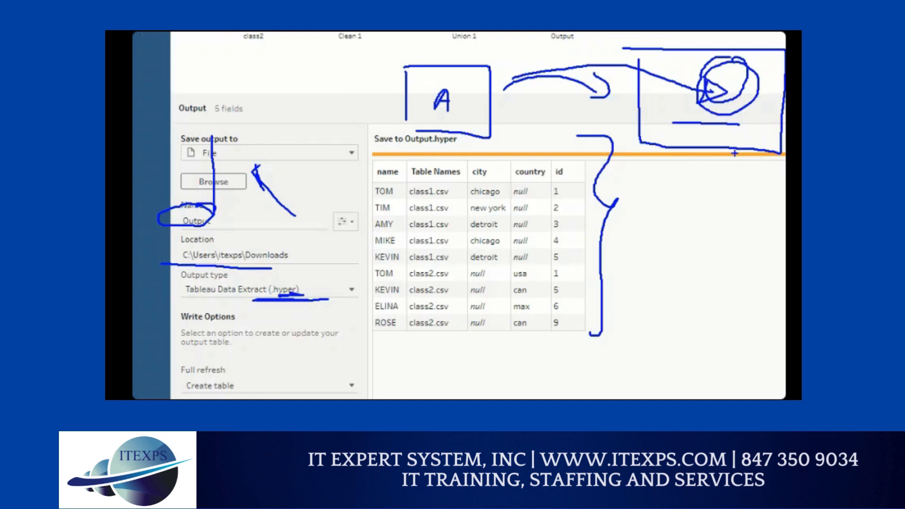
key(Escape)
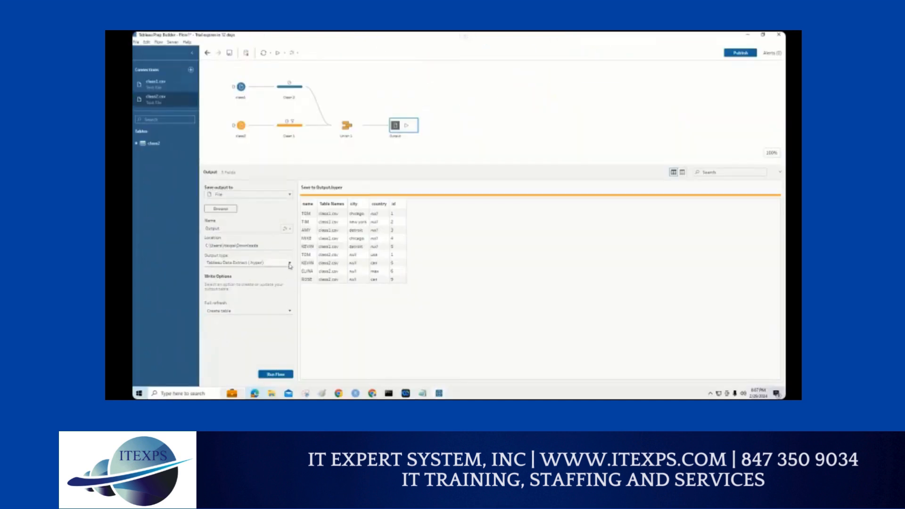
Step: Set the output type to Comma Separated Values (.csv), and mark the output's name, Downloads location and file type
click(289, 265)
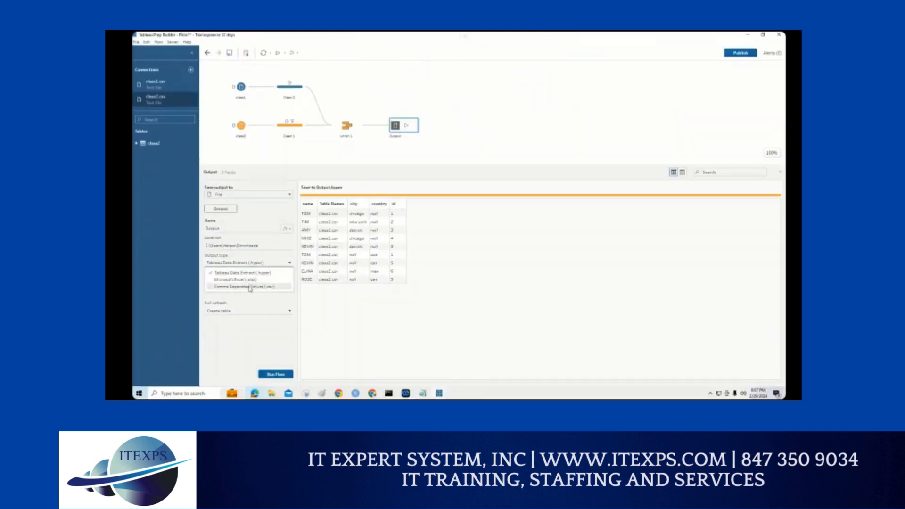
click(250, 288)
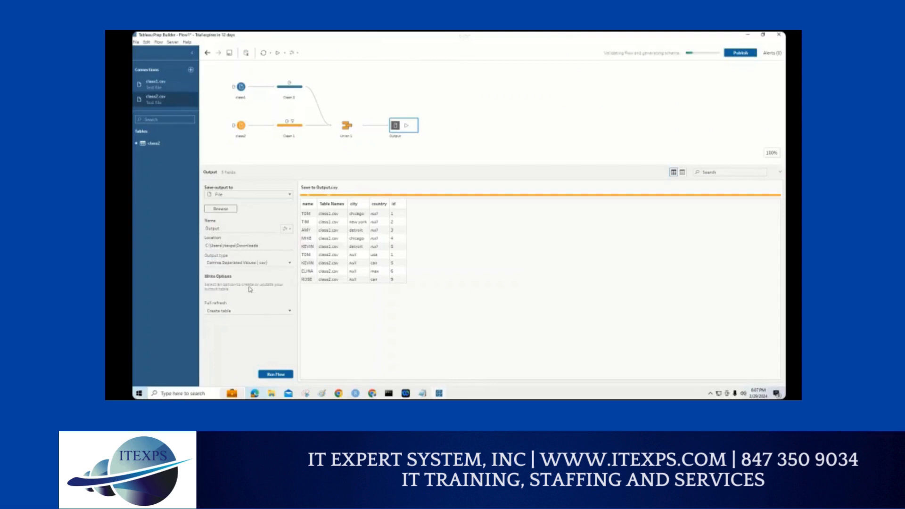
key(ctrl+1)
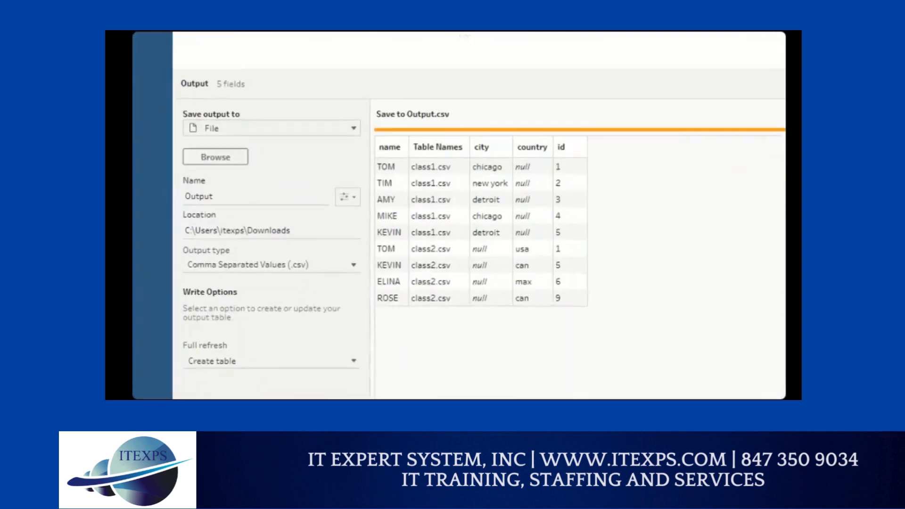
mouse_move(178, 183)
mouse_down()
mouse_move(201, 186)
mouse_move(215, 201)
mouse_move(203, 183)
mouse_up()
drag(246, 240, 277, 241)
drag(291, 275, 312, 274)
drag(292, 280, 312, 280)
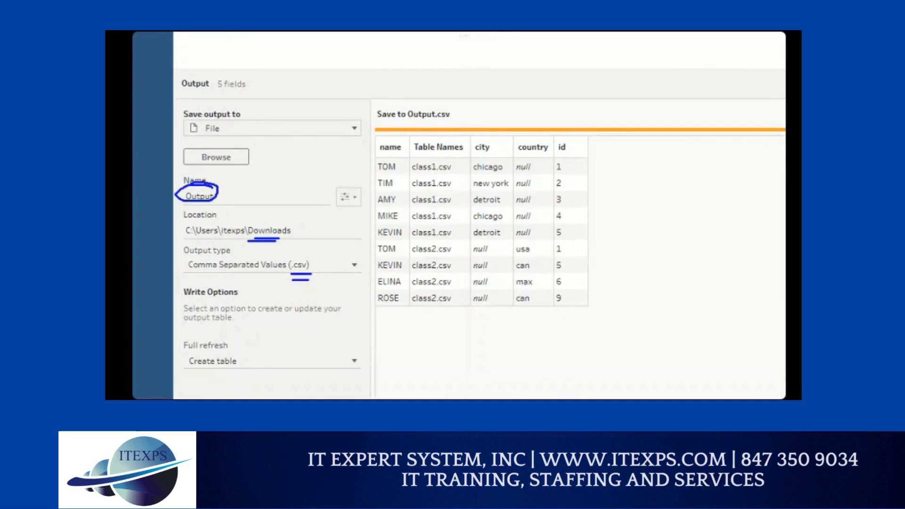
Step: Box the result rows, link them to the Output name and its Downloads path, and clear the annotations
mouse_move(212, 200)
mouse_down()
mouse_move(288, 216)
mouse_move(282, 223)
mouse_up()
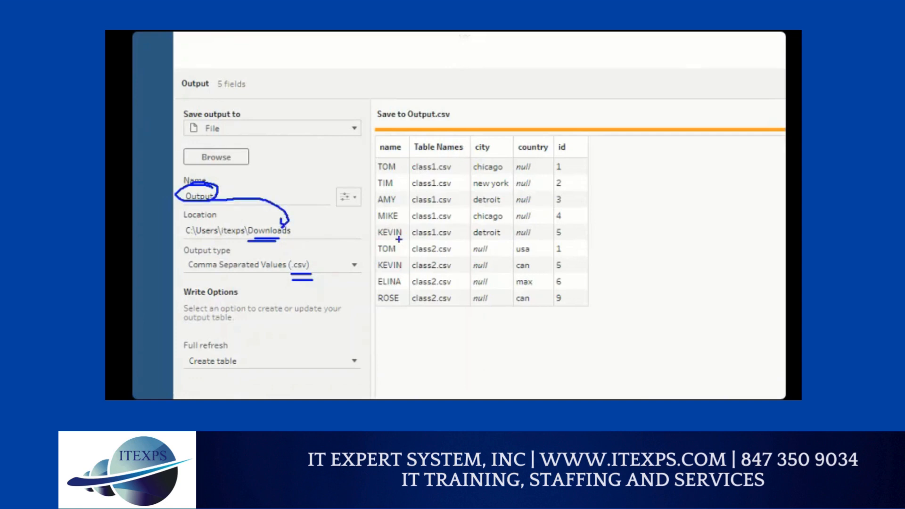
mouse_move(382, 152)
mouse_down()
mouse_move(579, 183)
mouse_move(573, 320)
mouse_move(362, 308)
mouse_move(372, 151)
mouse_up()
mouse_move(340, 152)
mouse_down()
mouse_move(248, 171)
mouse_move(219, 189)
mouse_up()
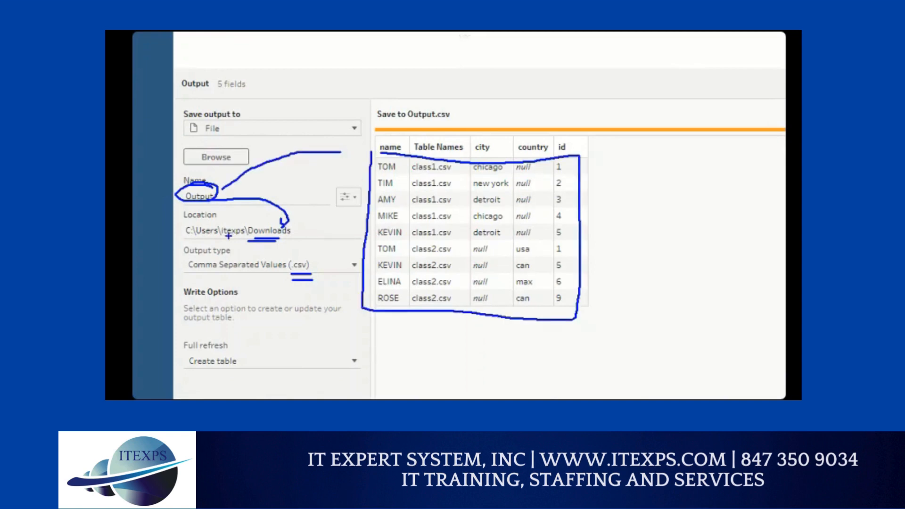
drag(186, 234, 273, 241)
drag(209, 243, 296, 244)
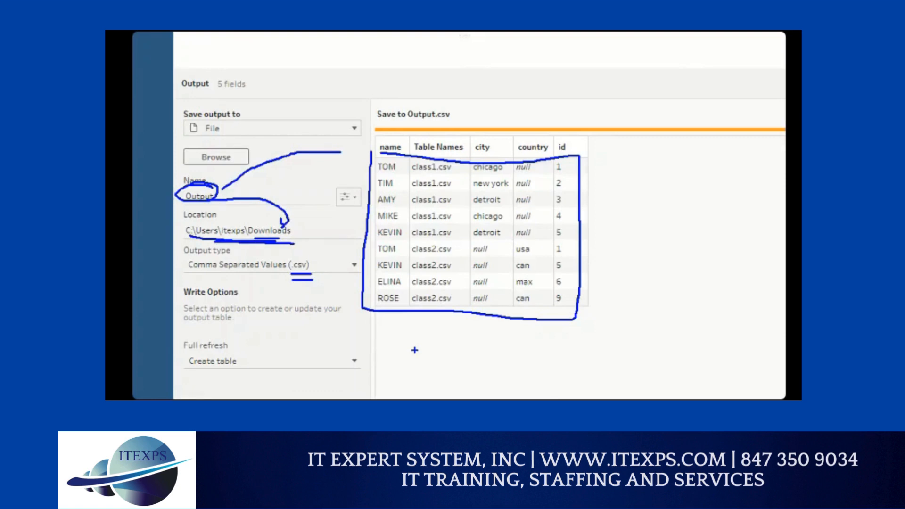
key(Escape)
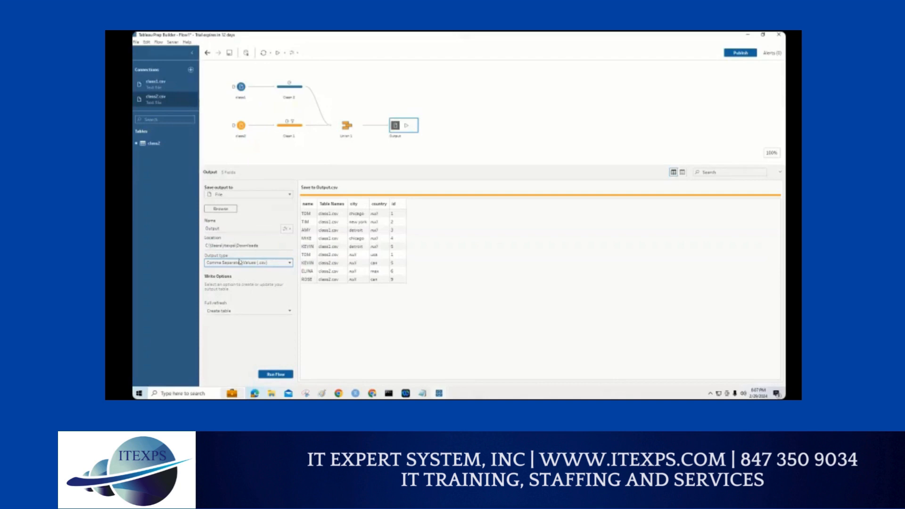
Step: Run the flow to write Output.csv, dismiss the completion dialog, and show the Downloads folder in File Explorer
click(276, 375)
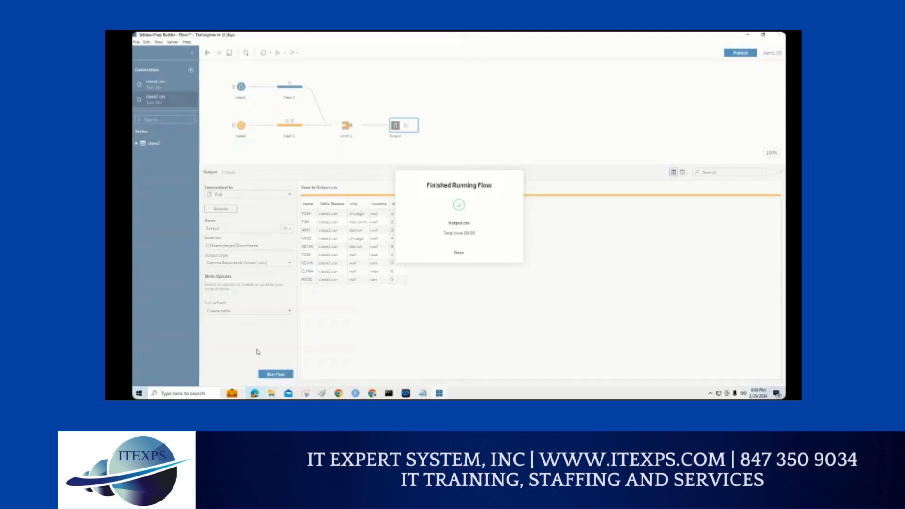
click(460, 255)
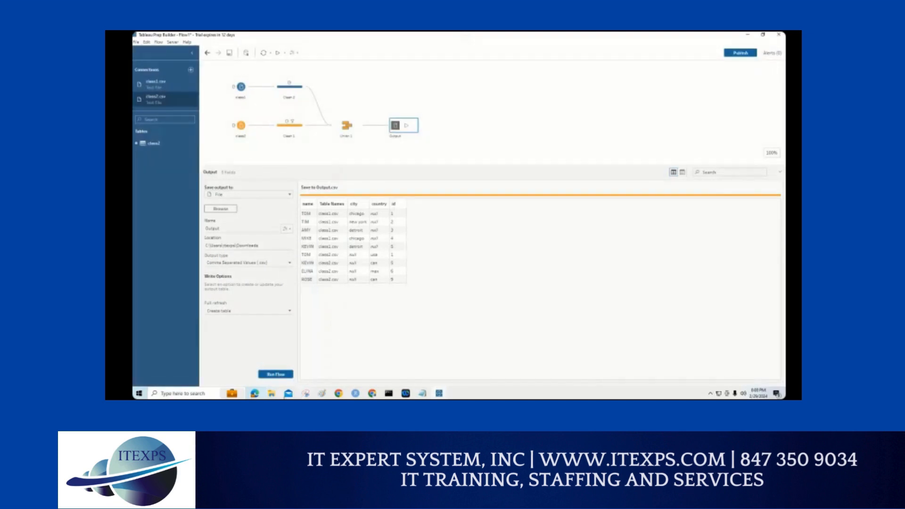
mouse_move(274, 395)
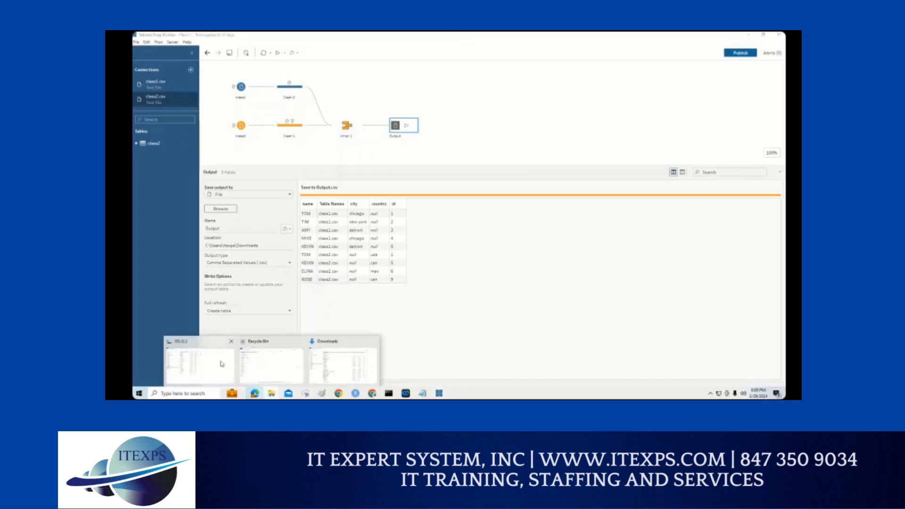
click(221, 364)
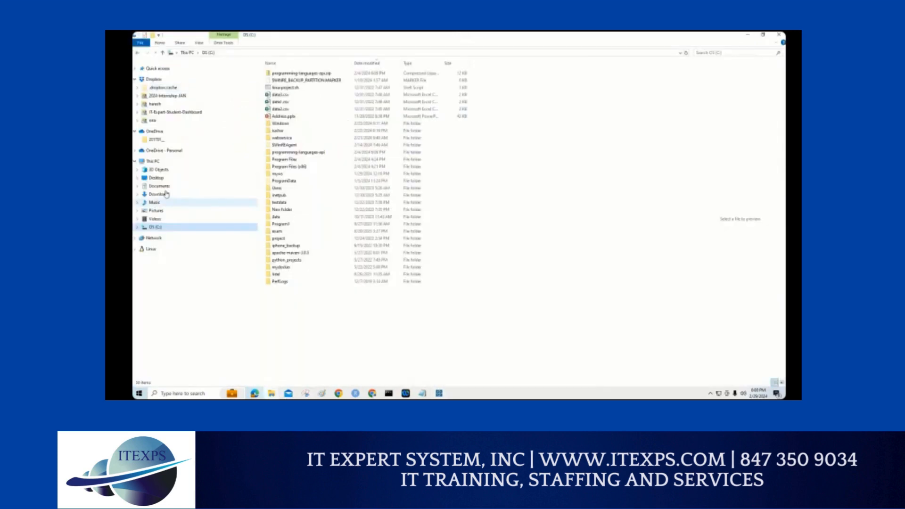
click(187, 194)
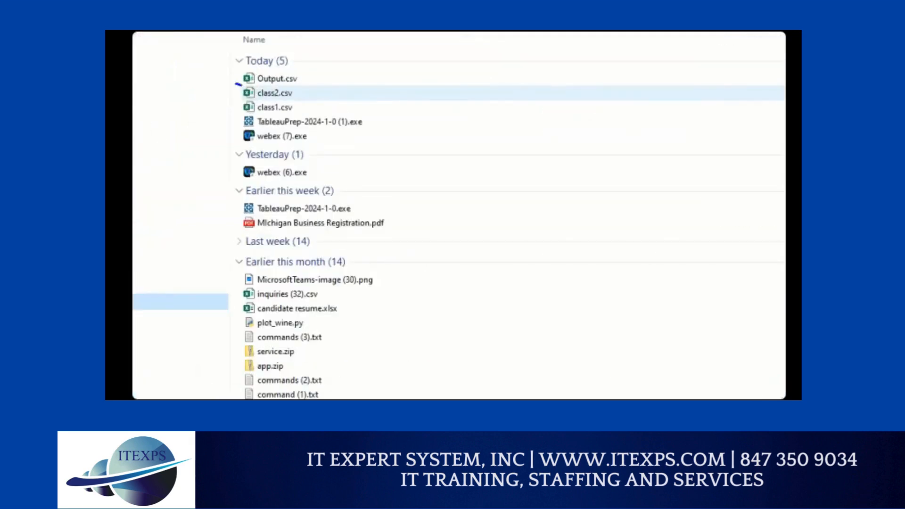
key(Escape)
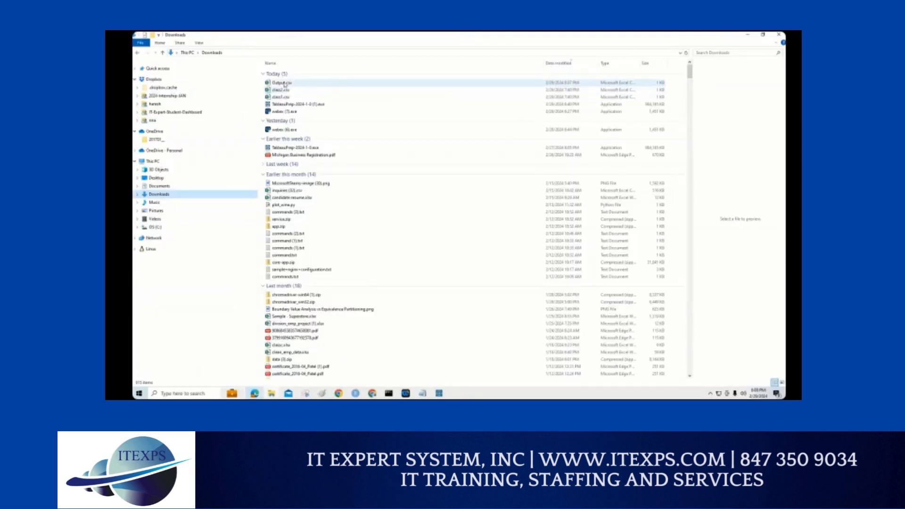
Step: Open Output.csv from the Downloads folder in Notepad and move its window clear of the file list
click(284, 84)
right_click(285, 84)
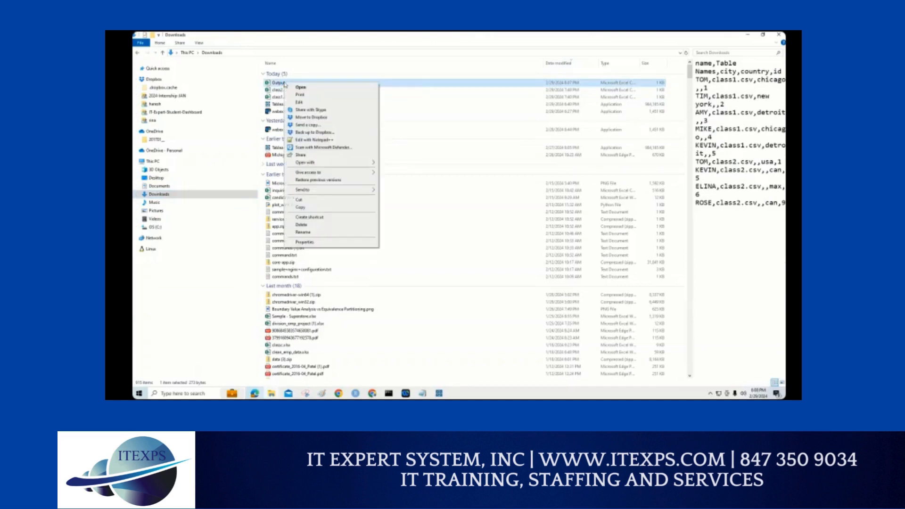
mouse_move(314, 165)
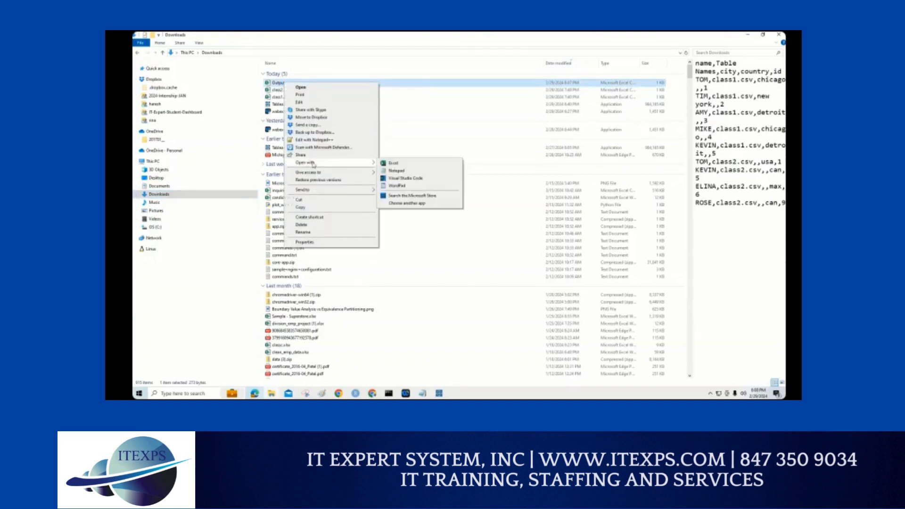
click(397, 171)
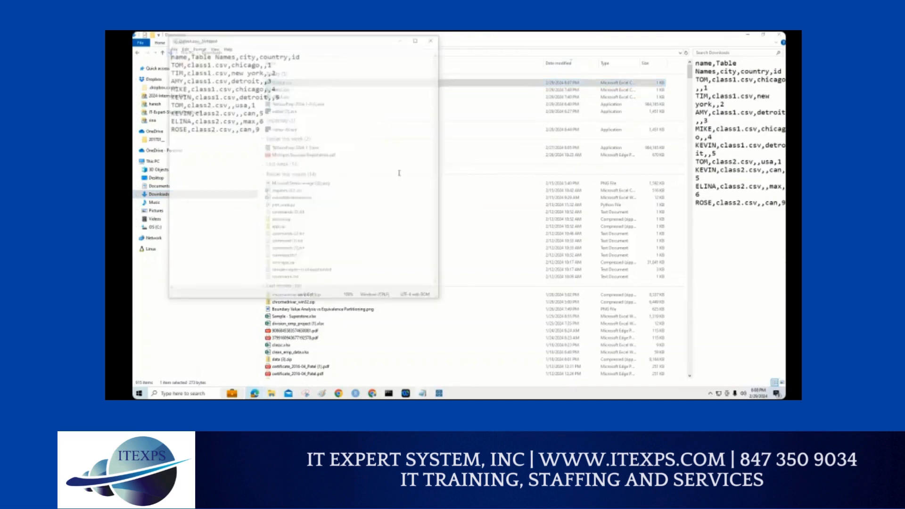
drag(271, 45, 537, 144)
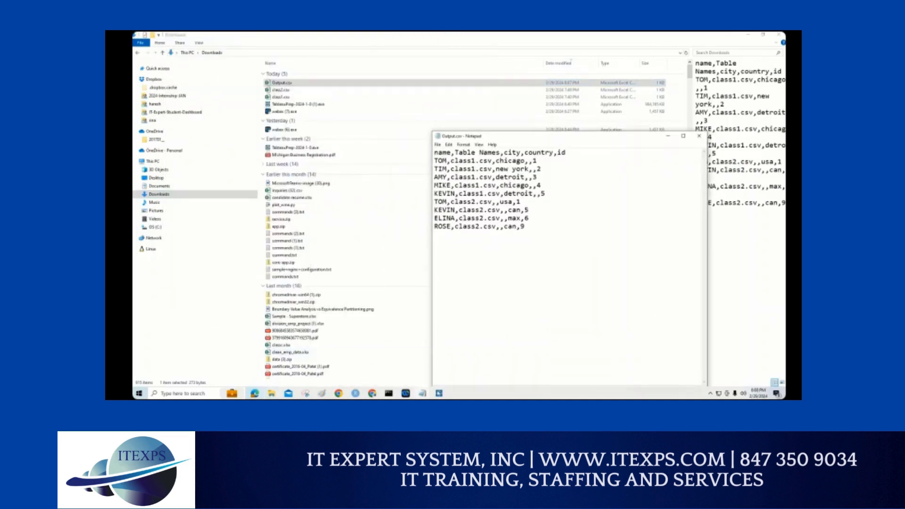
Step: Switch to Tableau Prep Builder and place the Output.csv Notepad window beside the output step's result rows
click(439, 393)
click(464, 381)
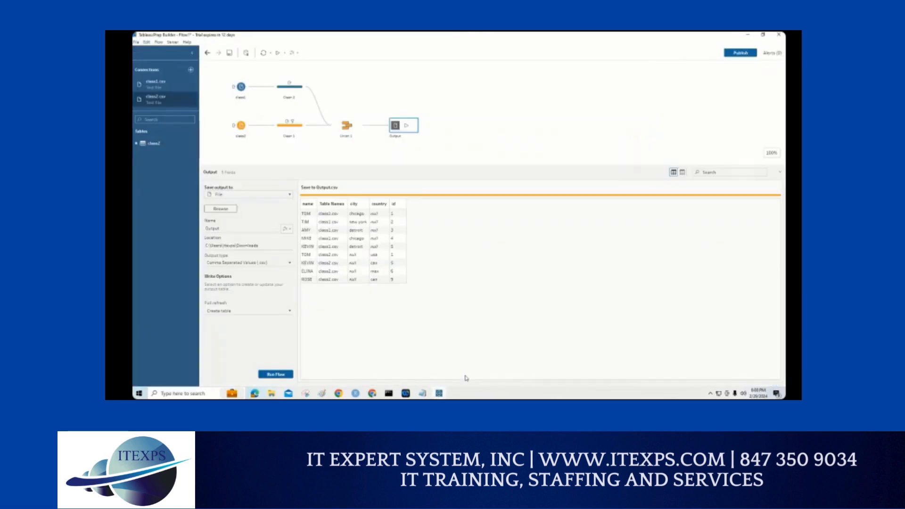
mouse_move(439, 393)
click(475, 374)
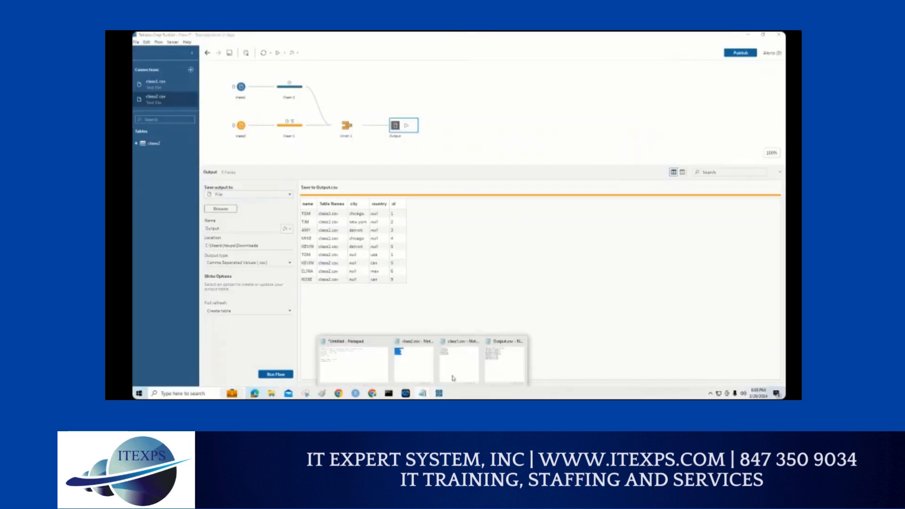
click(497, 363)
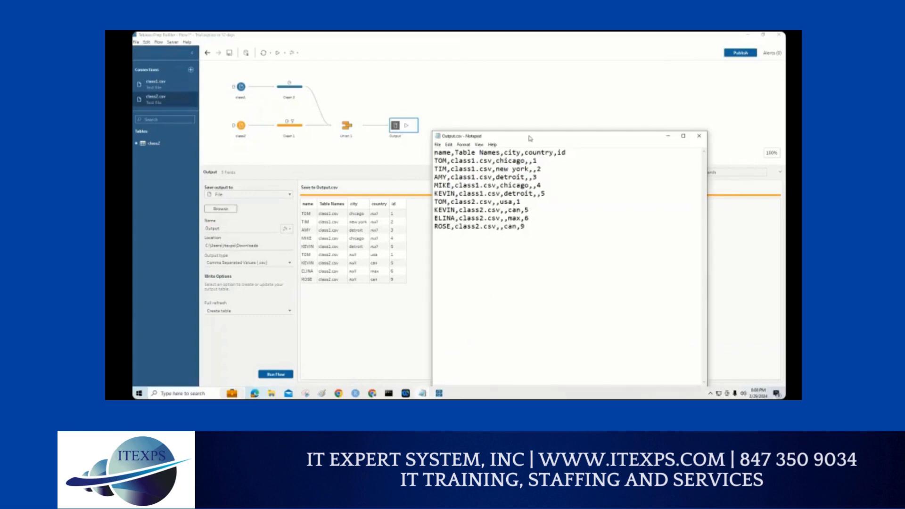
drag(530, 138, 547, 146)
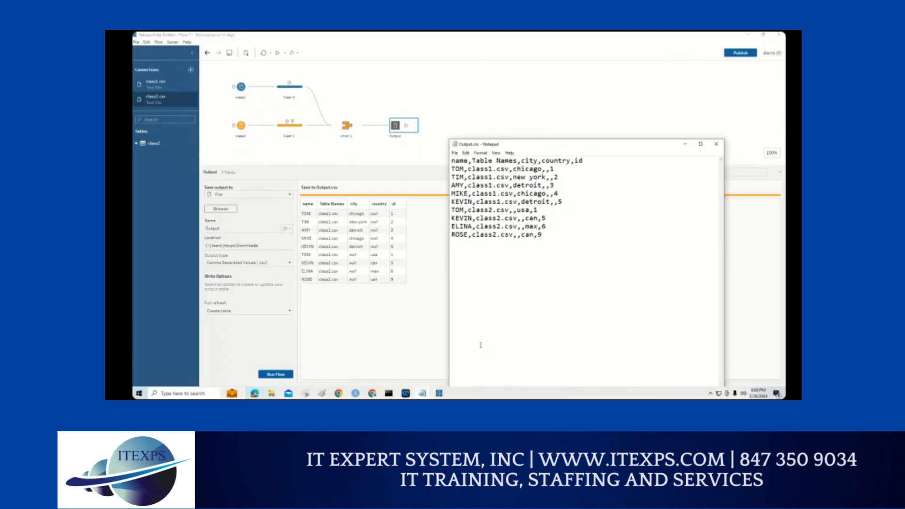
Step: Bring up the class1.csv and class2.csv Notepad windows and stack them beside Output.csv, with class1.csv above class2.csv
mouse_move(426, 396)
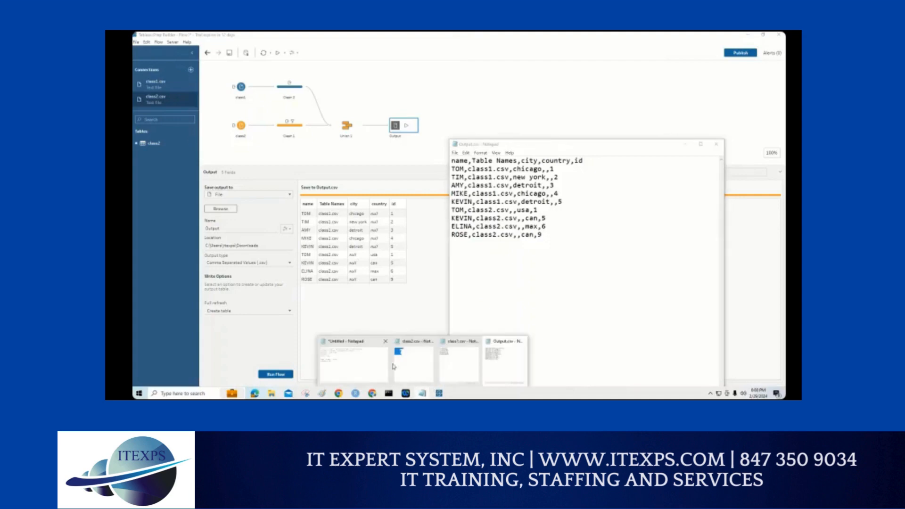
click(442, 362)
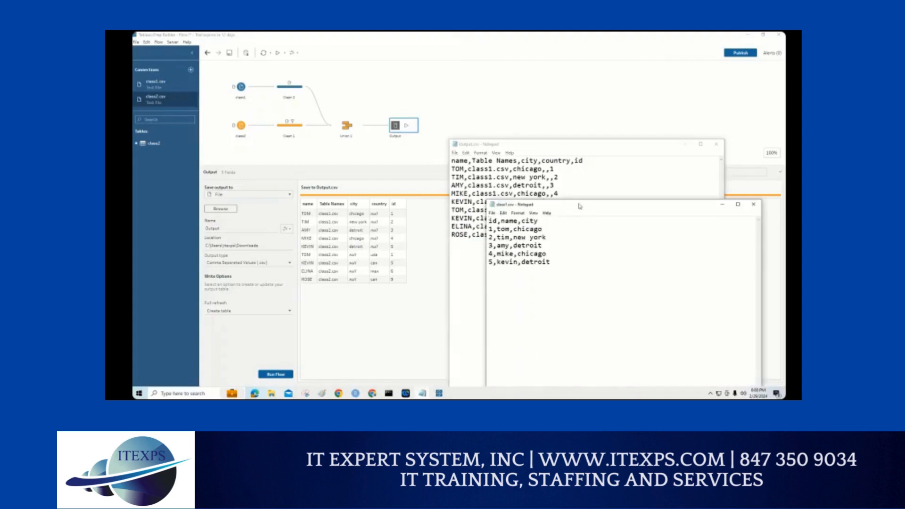
drag(580, 206, 712, 144)
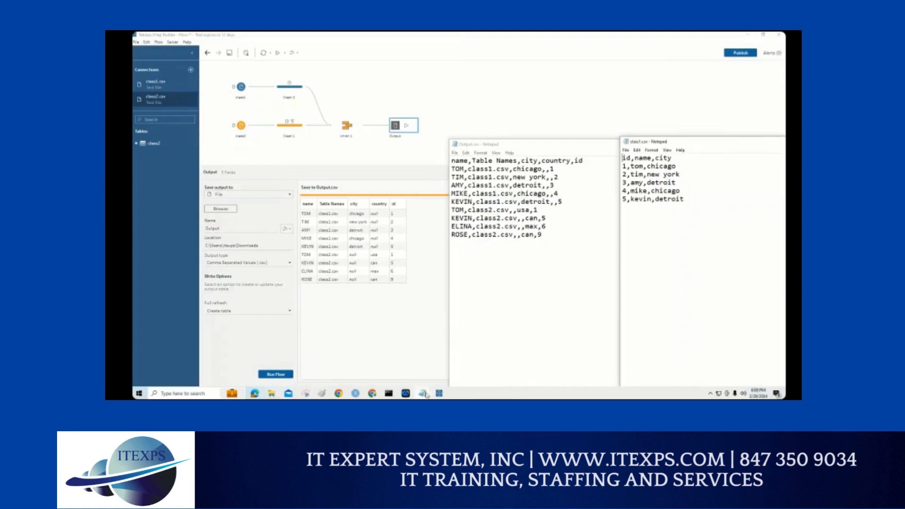
mouse_move(427, 395)
click(415, 363)
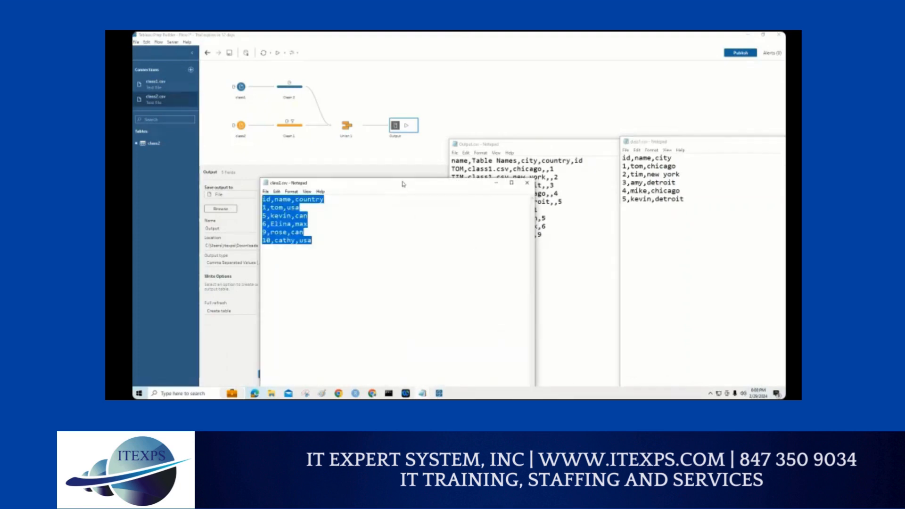
drag(402, 184, 556, 210)
drag(733, 234, 765, 211)
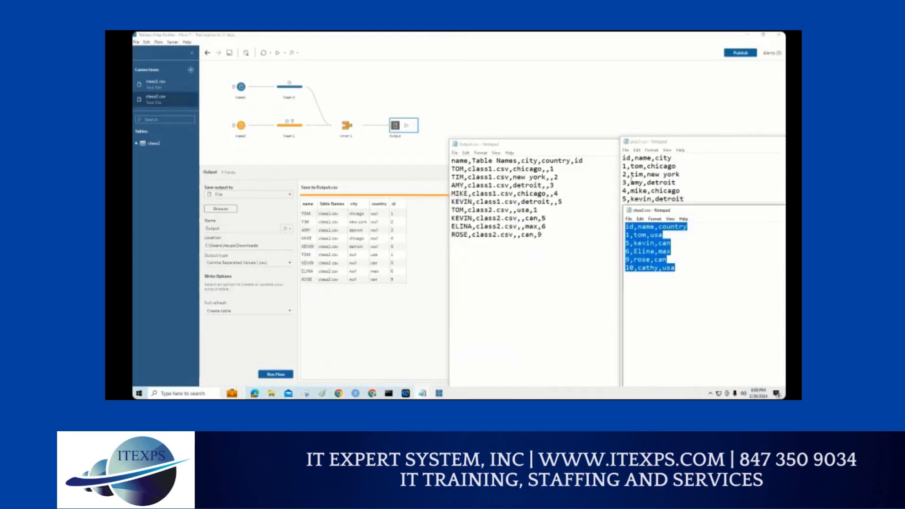
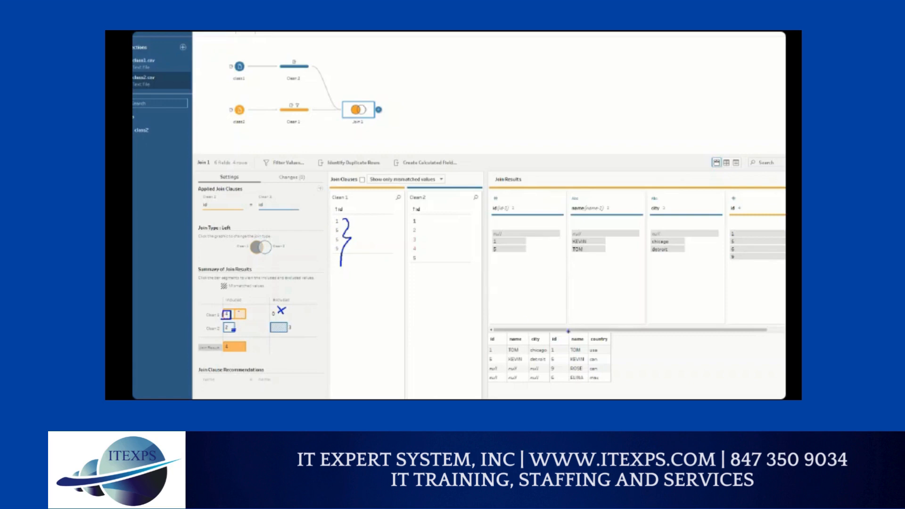
Step: Circle the Clean 1 columns in the left join's result rows, and change Join 1's join type to Right
mouse_move(558, 324)
mouse_down()
mouse_move(546, 359)
mouse_move(605, 383)
mouse_move(608, 338)
mouse_move(562, 321)
mouse_up()
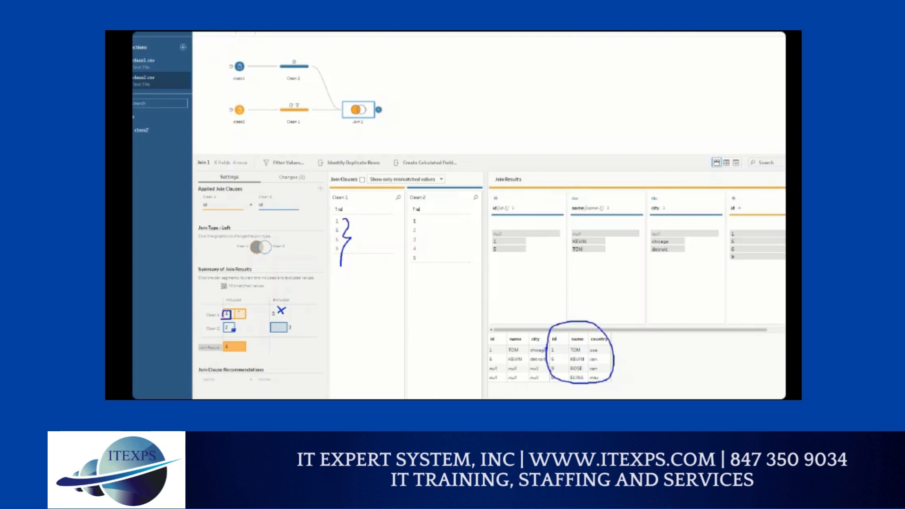
drag(549, 357, 501, 358)
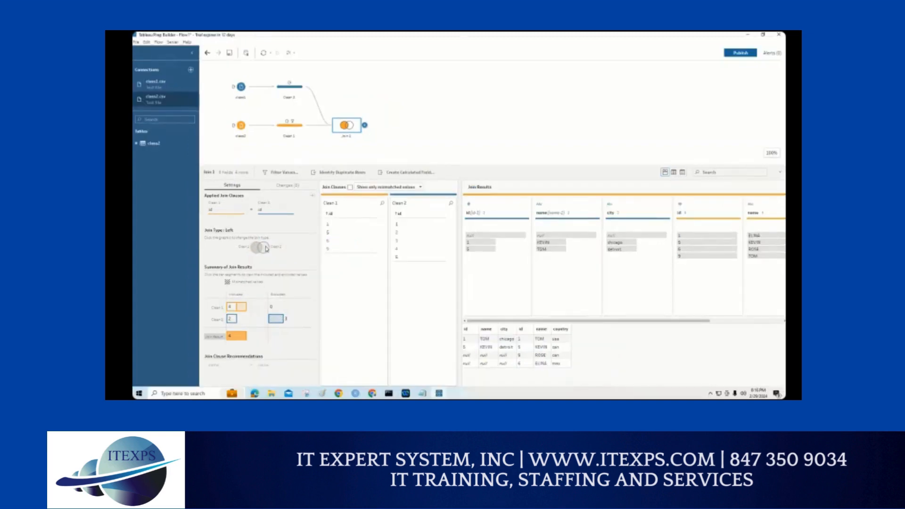
click(266, 249)
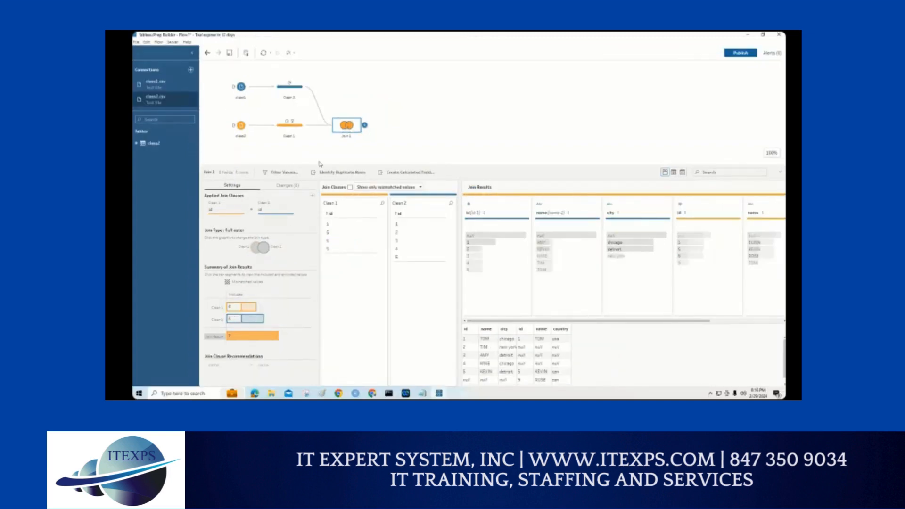
click(266, 249)
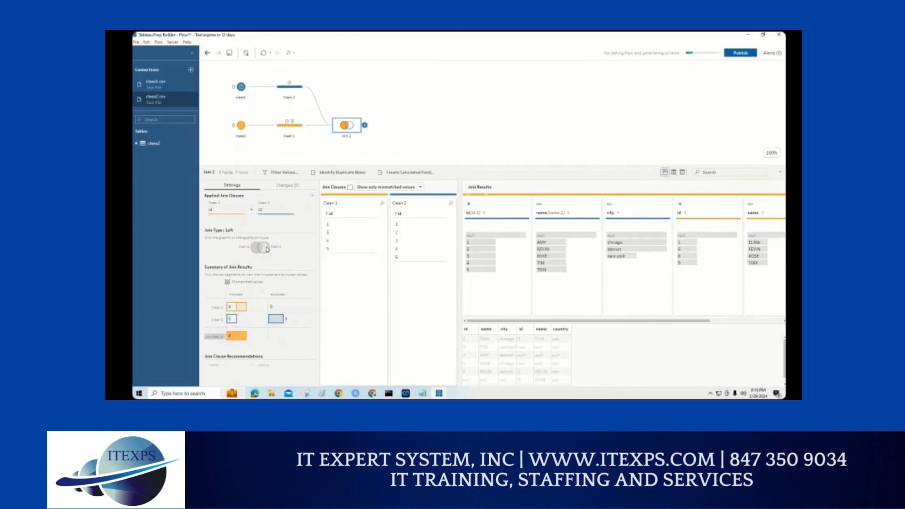
click(266, 249)
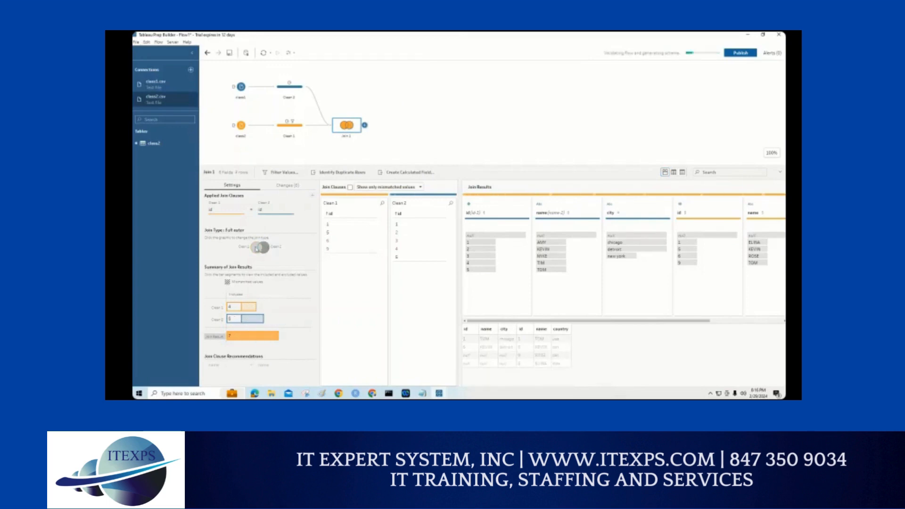
click(265, 250)
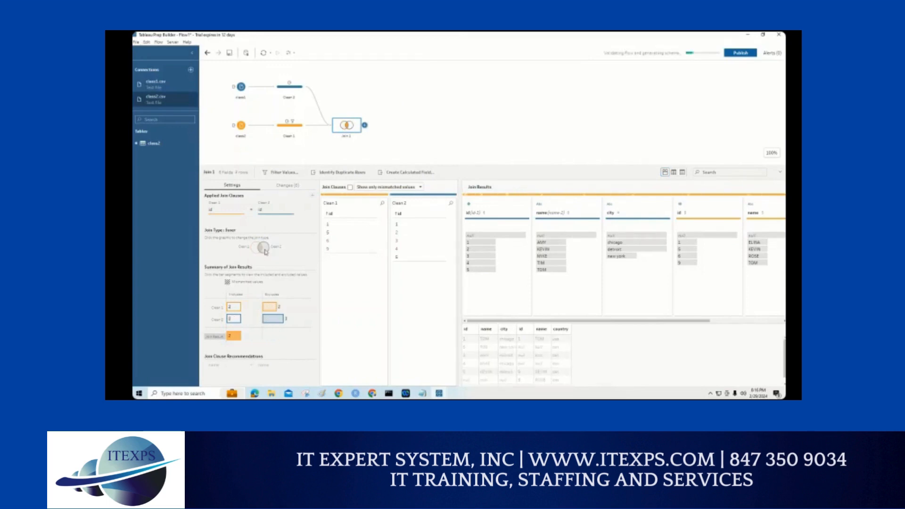
click(265, 250)
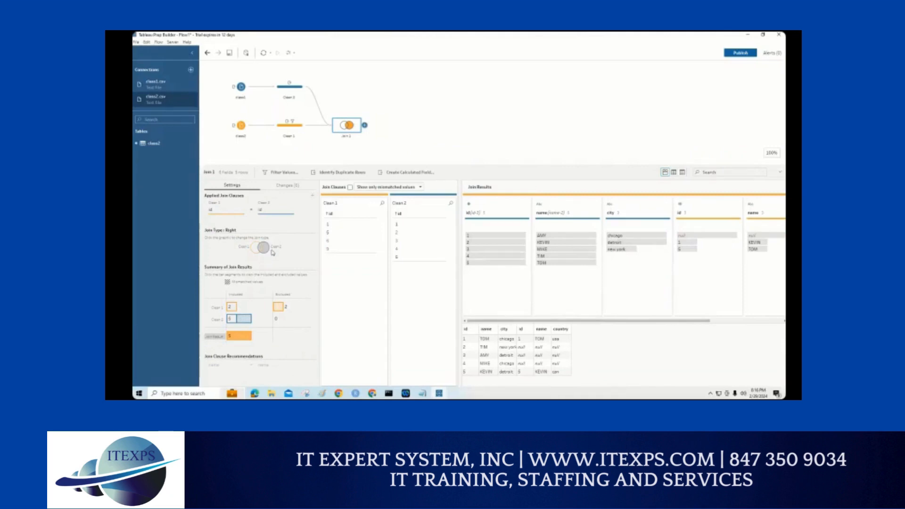
Step: Examine the right join's Clean 2 id values, included and excluded row summary, and the two id fields in the join results
mouse_move(234, 321)
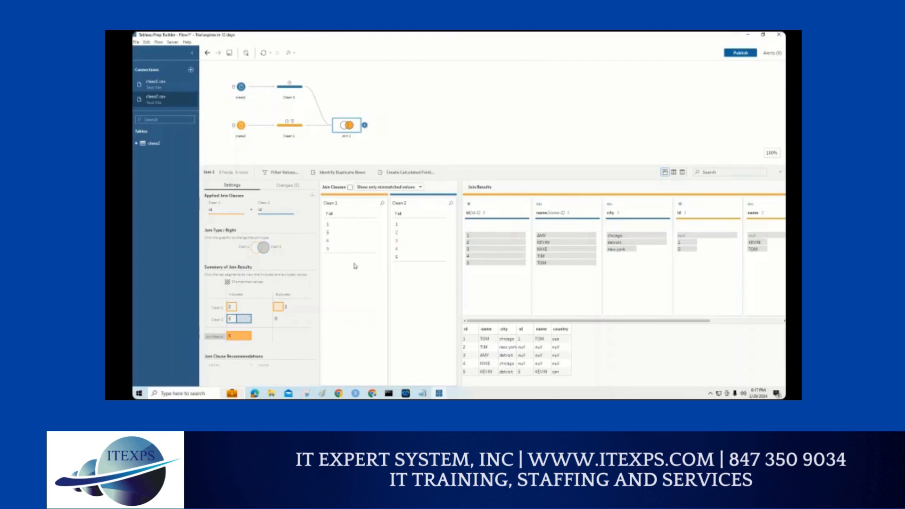
double_click(397, 241)
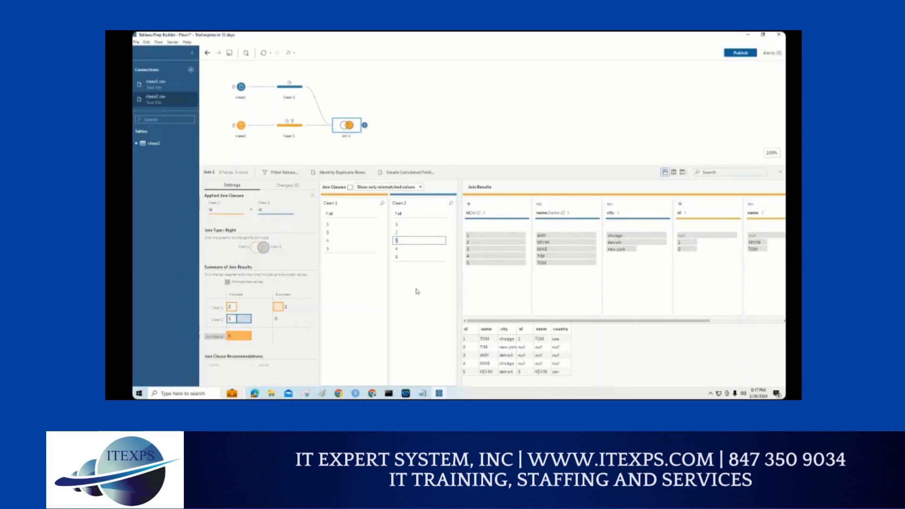
mouse_move(277, 240)
mouse_down()
mouse_move(270, 264)
mouse_move(287, 269)
mouse_move(309, 270)
mouse_move(323, 258)
mouse_move(609, 266)
mouse_up()
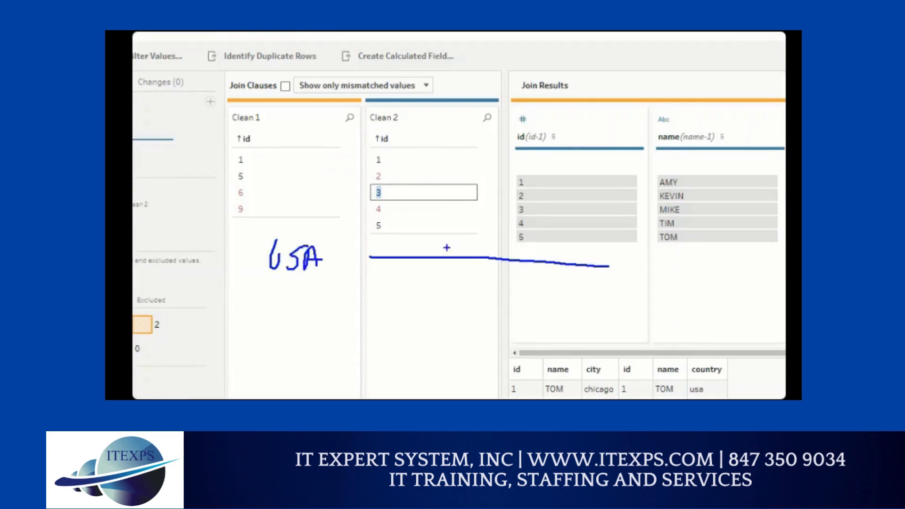
mouse_move(377, 233)
mouse_down()
mouse_move(507, 266)
mouse_move(396, 263)
mouse_move(418, 241)
mouse_up()
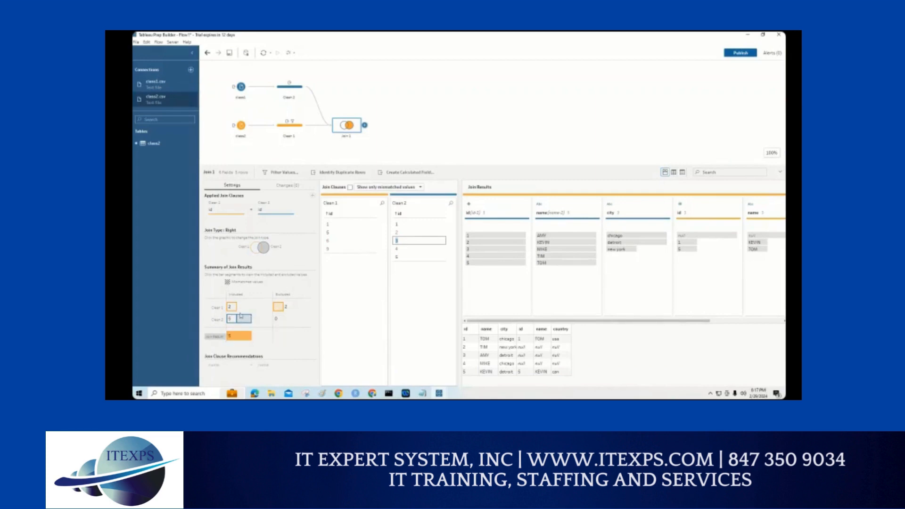
mouse_move(242, 318)
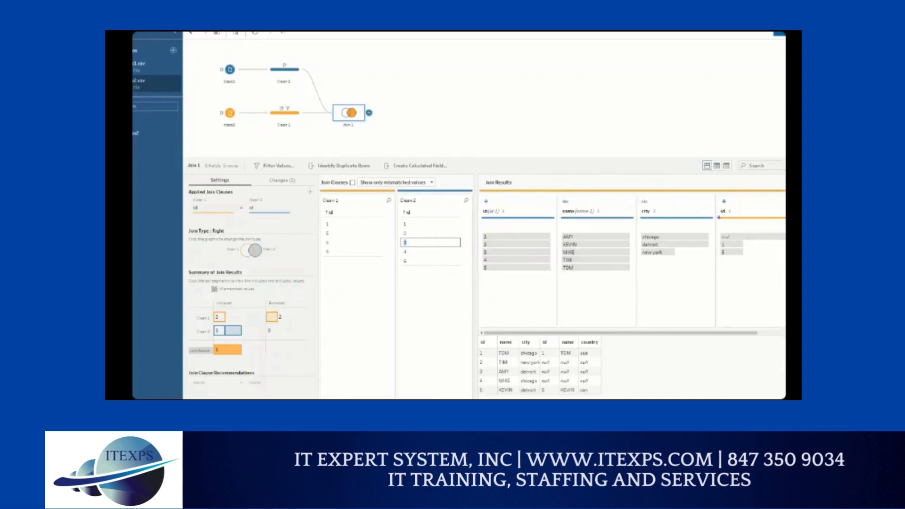
drag(724, 201, 722, 200)
drag(488, 204, 509, 211)
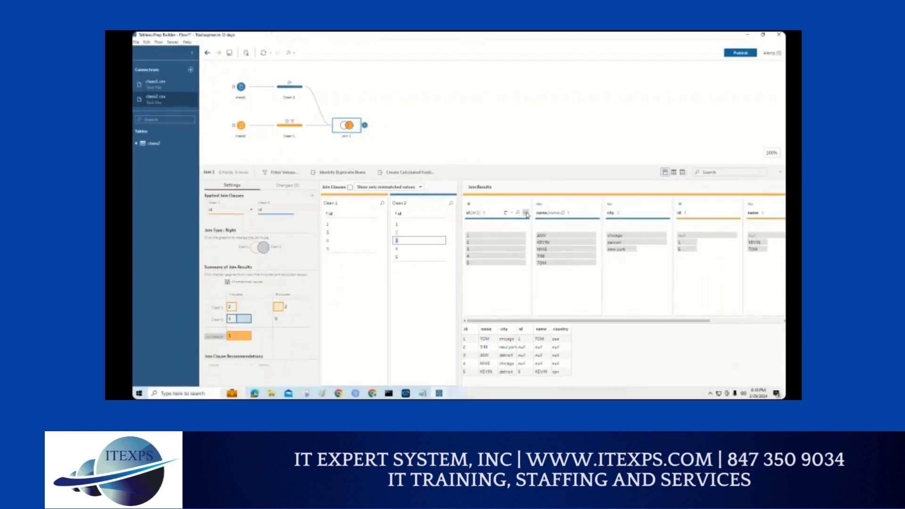
Step: Remove the duplicate id and name fields that come from Clean 2 from the join results
click(526, 213)
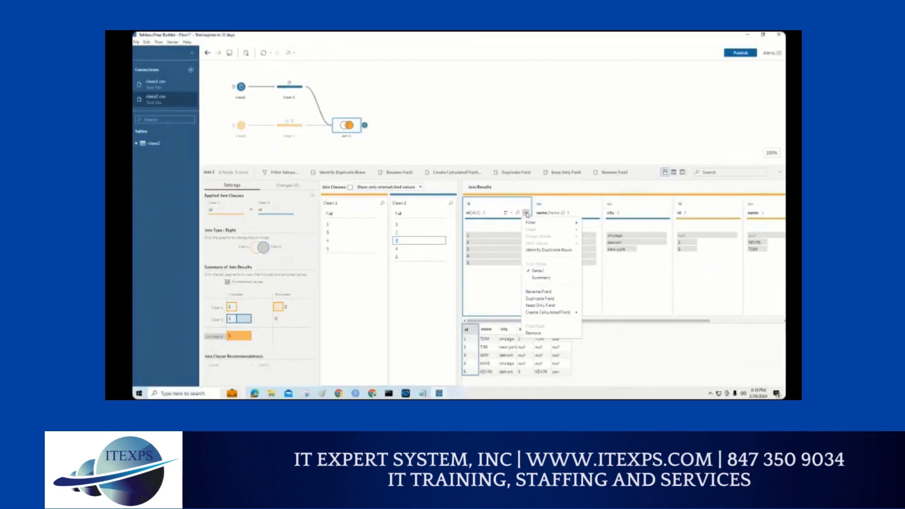
click(533, 333)
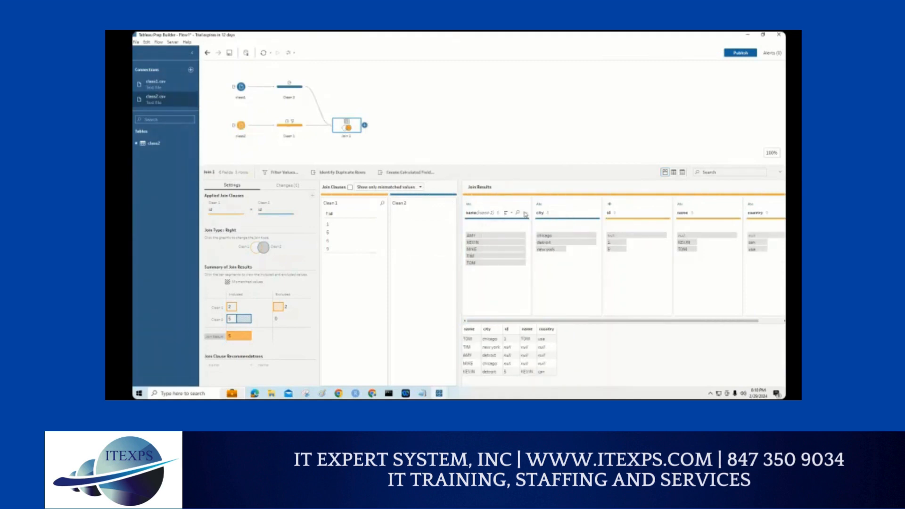
click(525, 214)
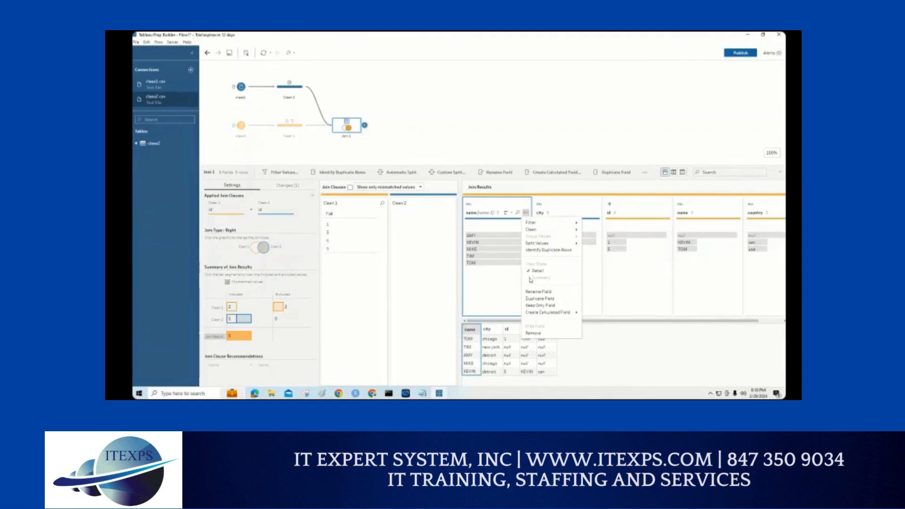
click(531, 334)
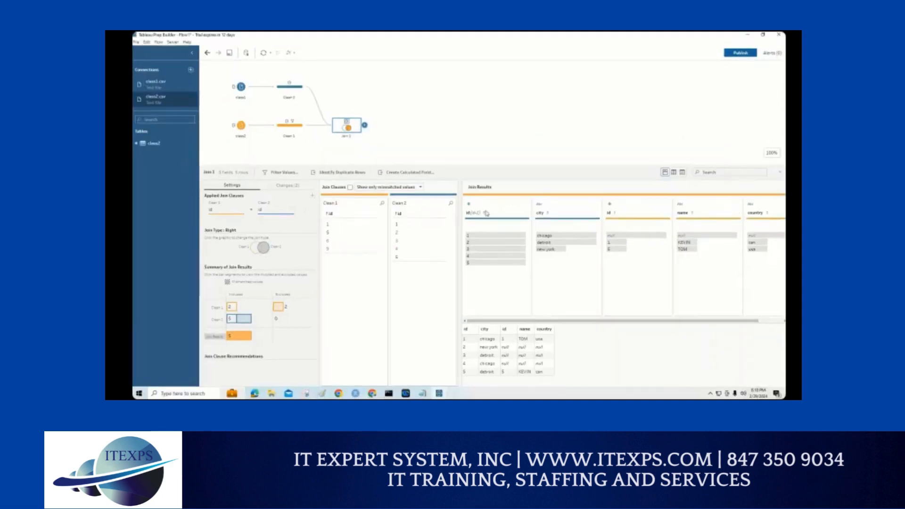
click(527, 213)
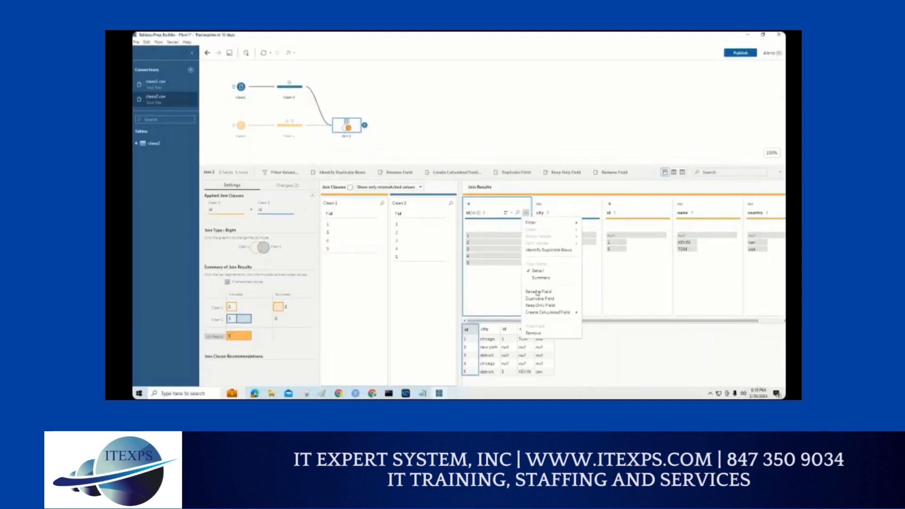
click(529, 335)
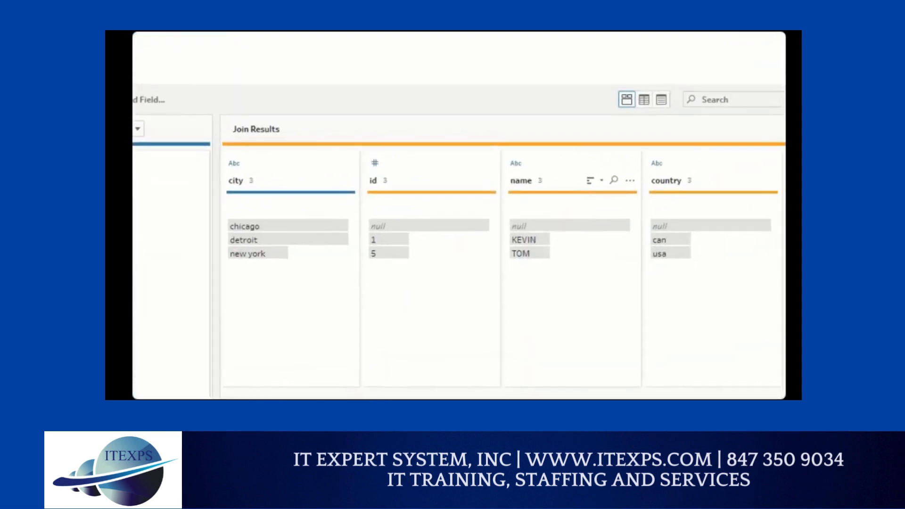
Step: Check off the remaining city, id, name and country fields in the join results
drag(273, 177, 305, 174)
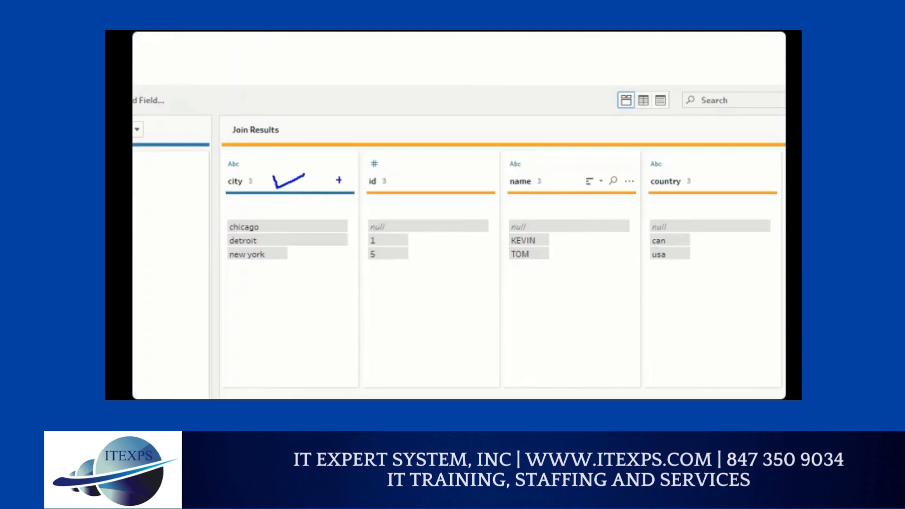
drag(397, 178, 426, 168)
drag(518, 179, 541, 174)
mouse_move(655, 191)
mouse_down()
mouse_move(702, 169)
mouse_move(706, 181)
mouse_move(692, 171)
mouse_up()
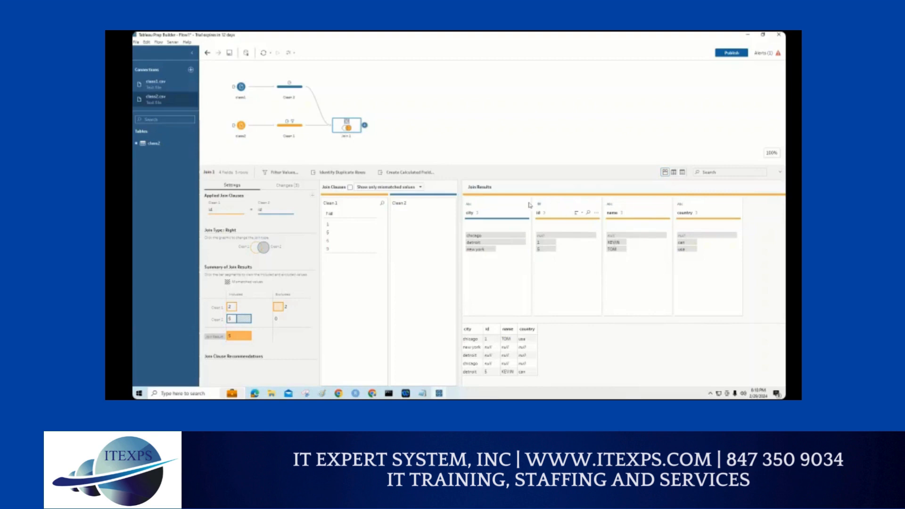
Step: Reorder the join result fields as id, name, city, country, and show the list of changes recorded for Join 1
drag(530, 205, 482, 227)
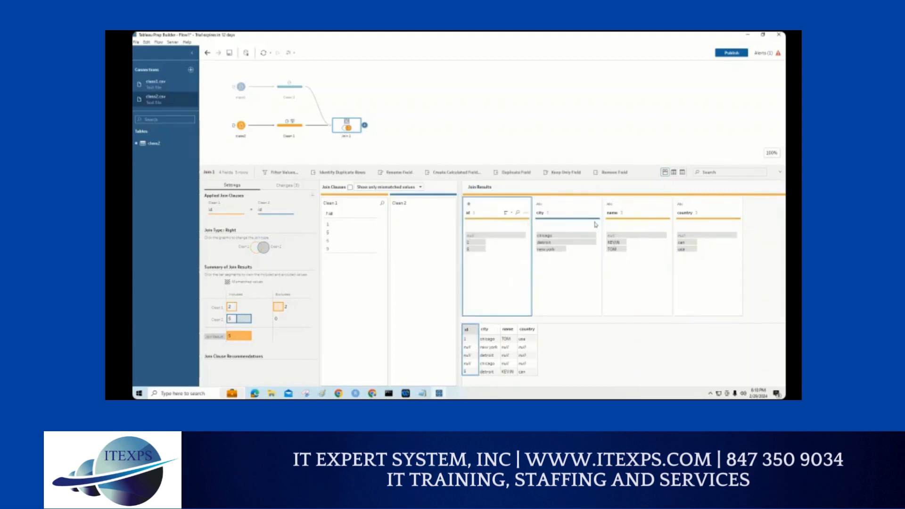
drag(621, 204, 558, 212)
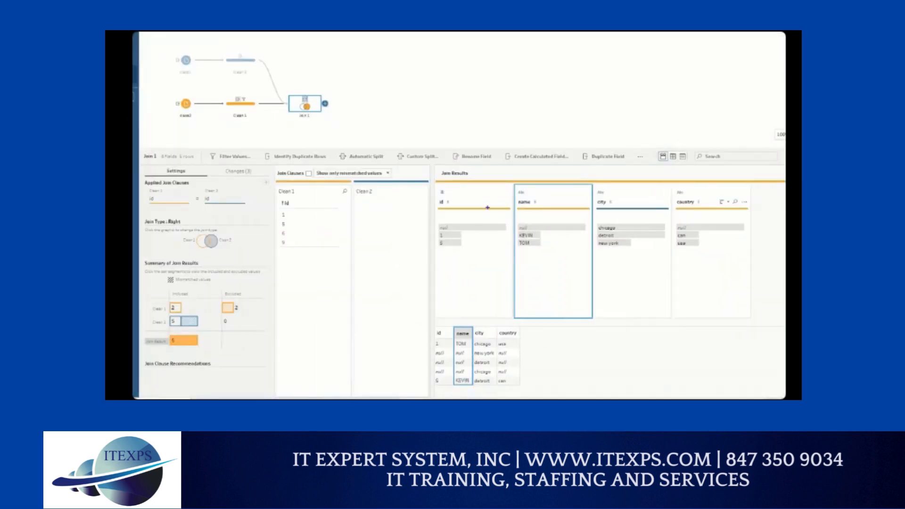
mouse_move(253, 165)
mouse_down()
mouse_move(222, 163)
mouse_move(257, 179)
mouse_move(259, 161)
mouse_up()
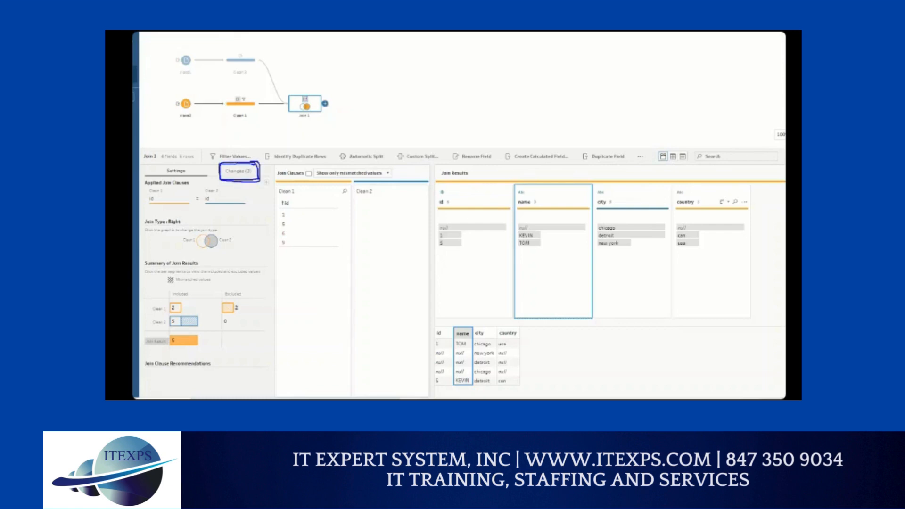
click(239, 172)
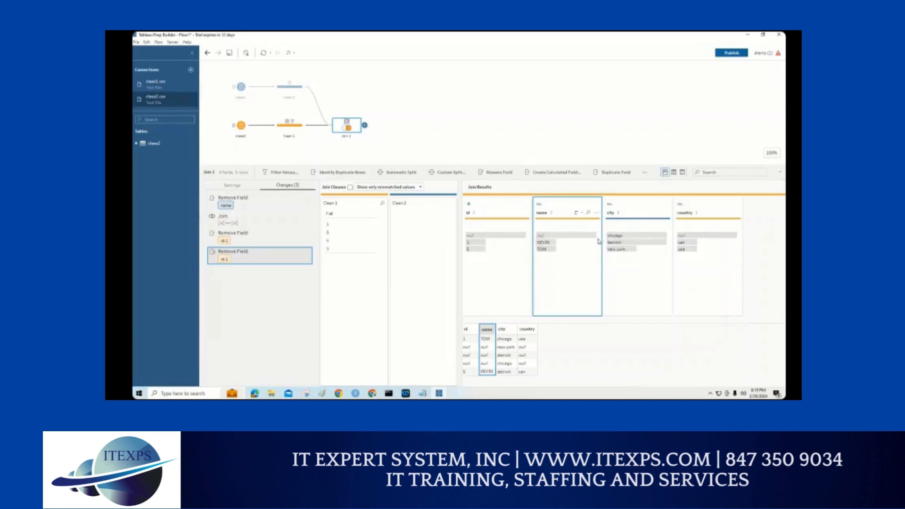
Step: Filter null values on the join results' name field, keeping only non-null values
click(596, 214)
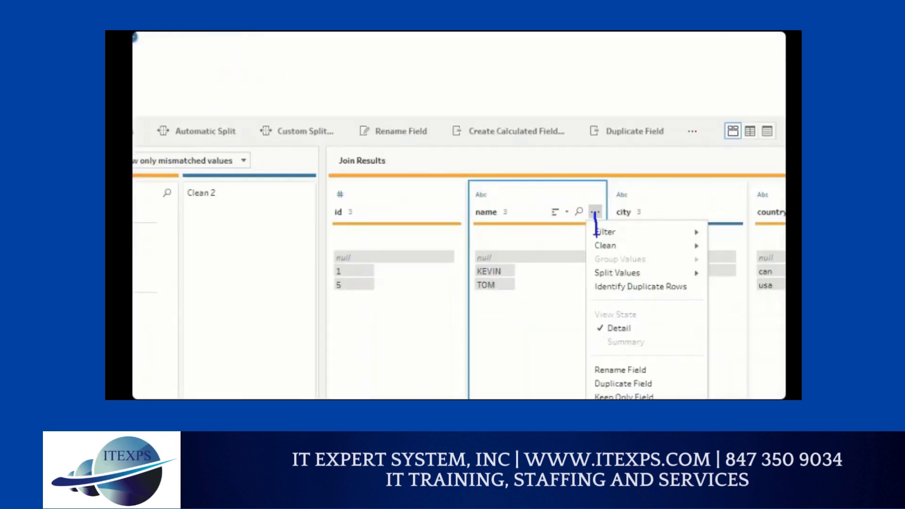
click(595, 211)
mouse_move(604, 245)
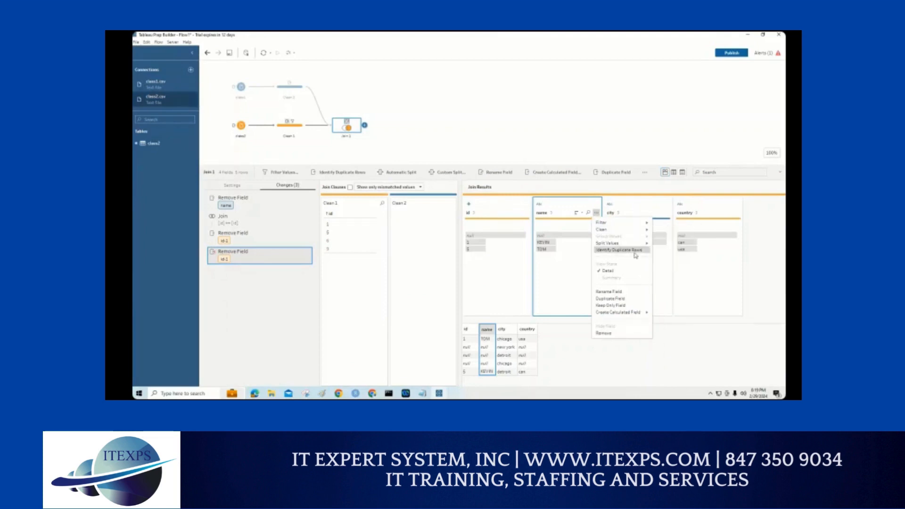
mouse_move(629, 245)
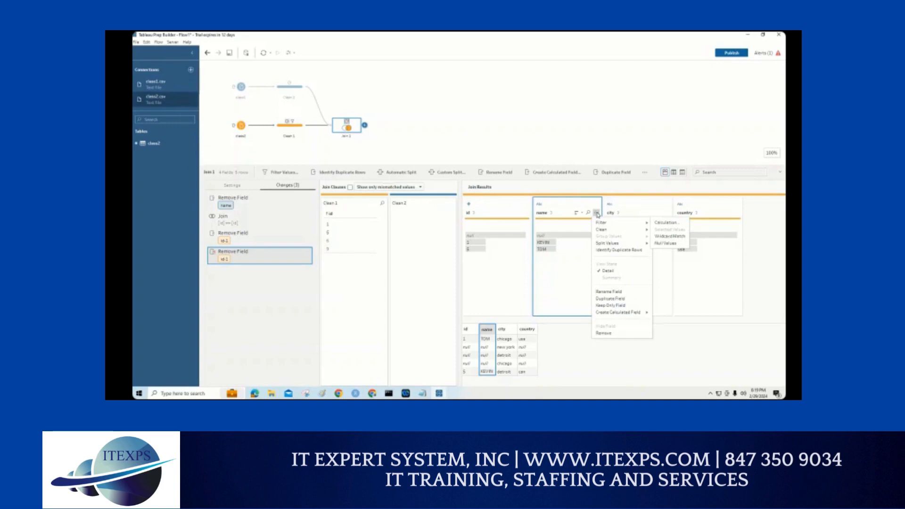
drag(596, 222, 659, 240)
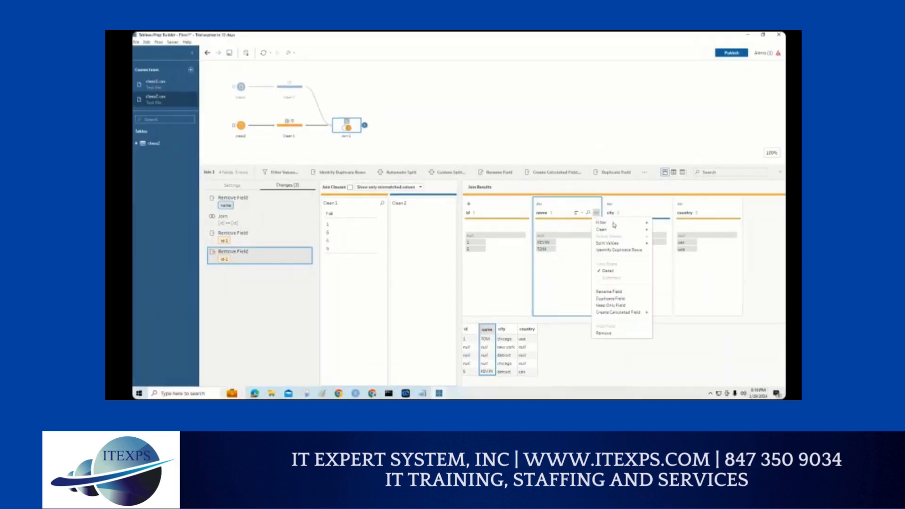
mouse_move(615, 224)
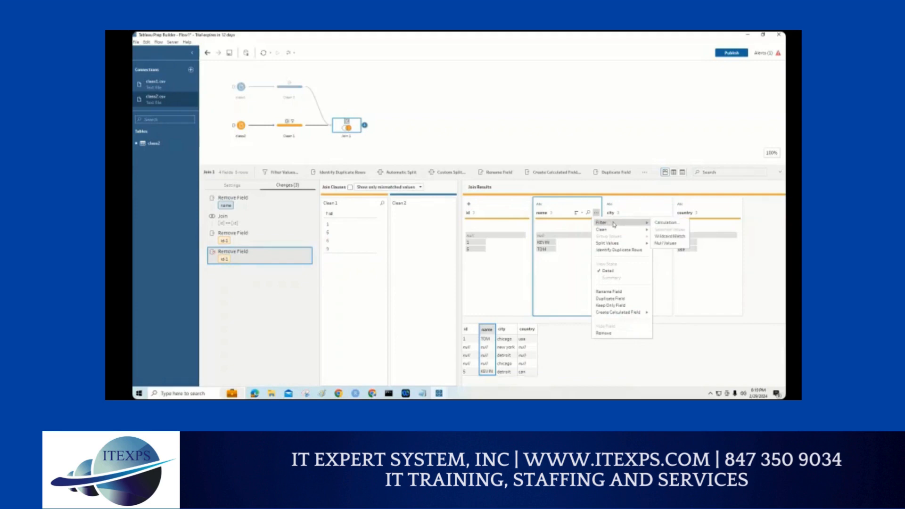
click(666, 243)
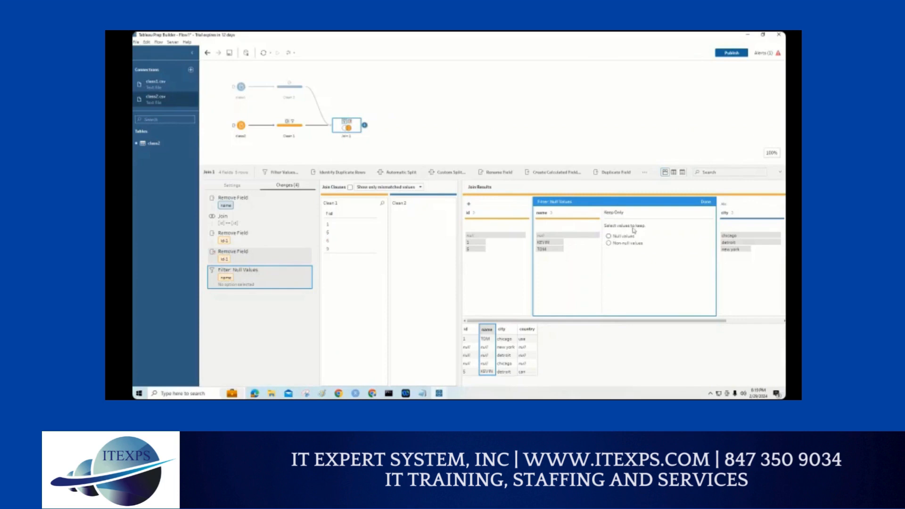
click(609, 243)
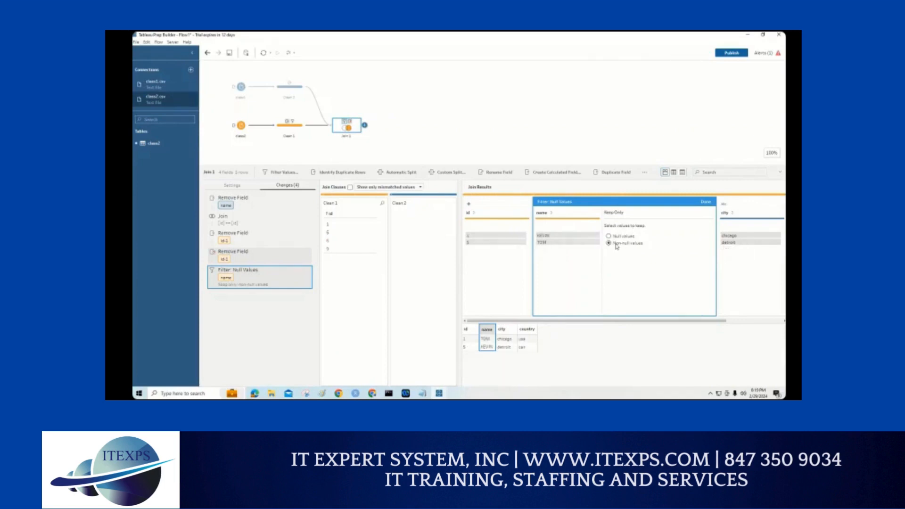
click(705, 201)
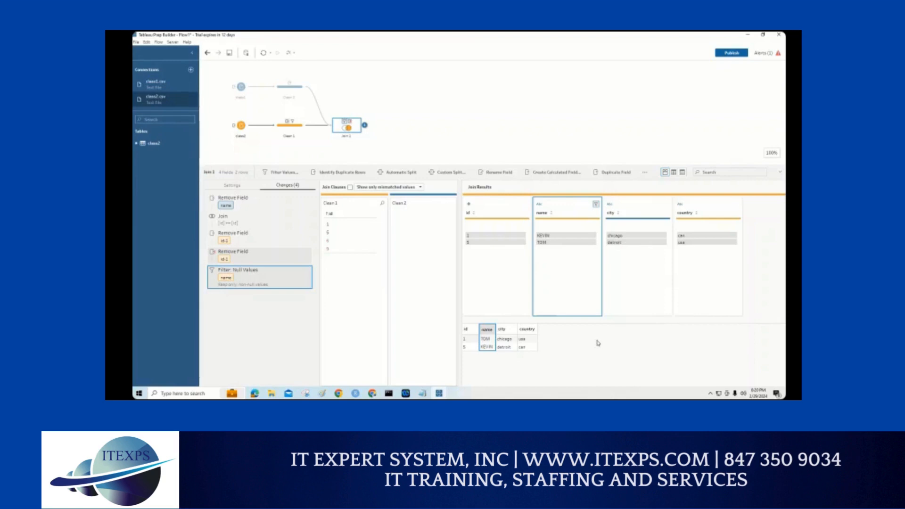
click(596, 207)
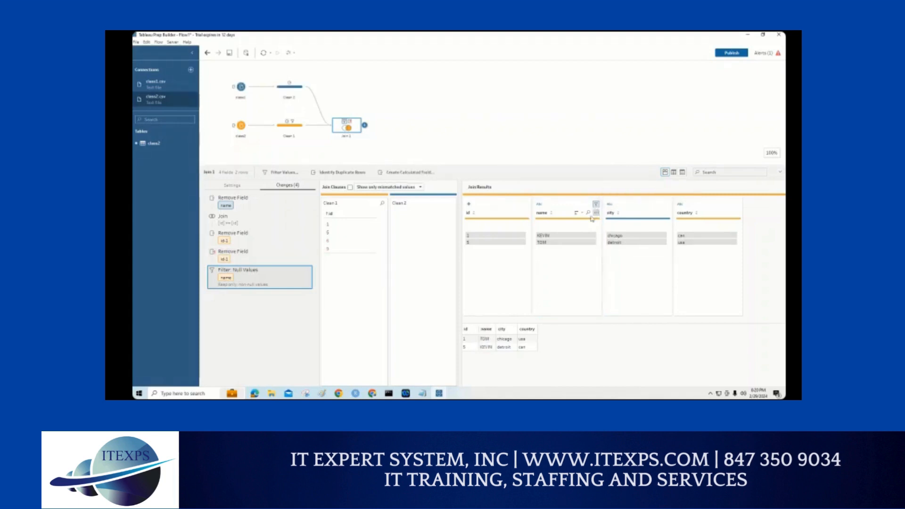
click(596, 212)
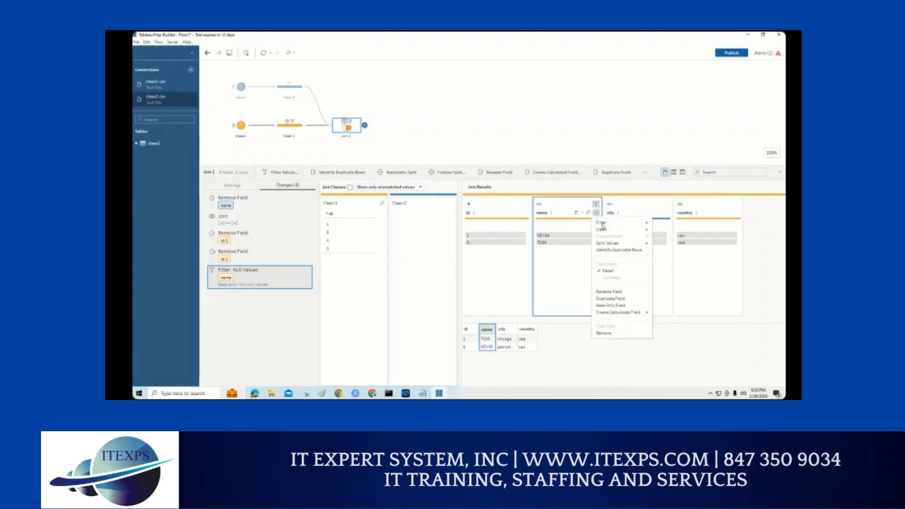
mouse_move(603, 226)
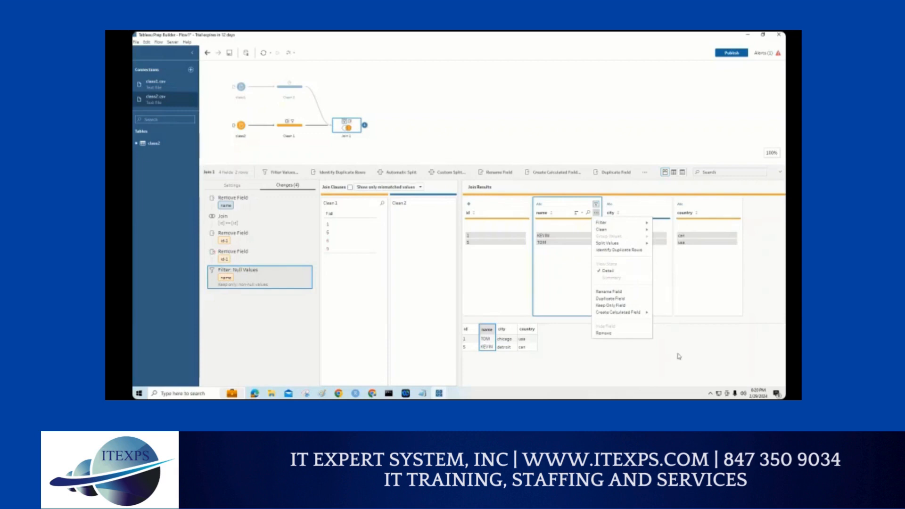
click(491, 347)
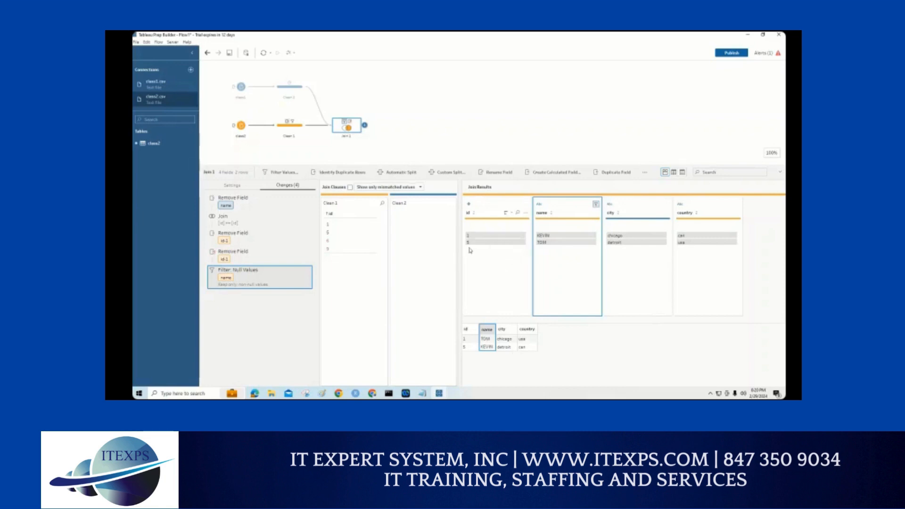
click(437, 133)
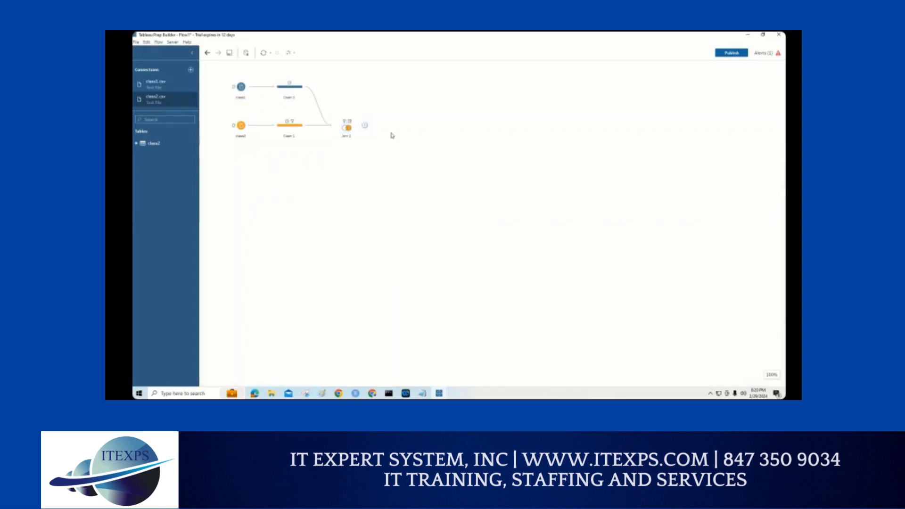
Step: Add an Output step after Join 1 and set its output type to Comma Separated Values (.csv)
click(353, 129)
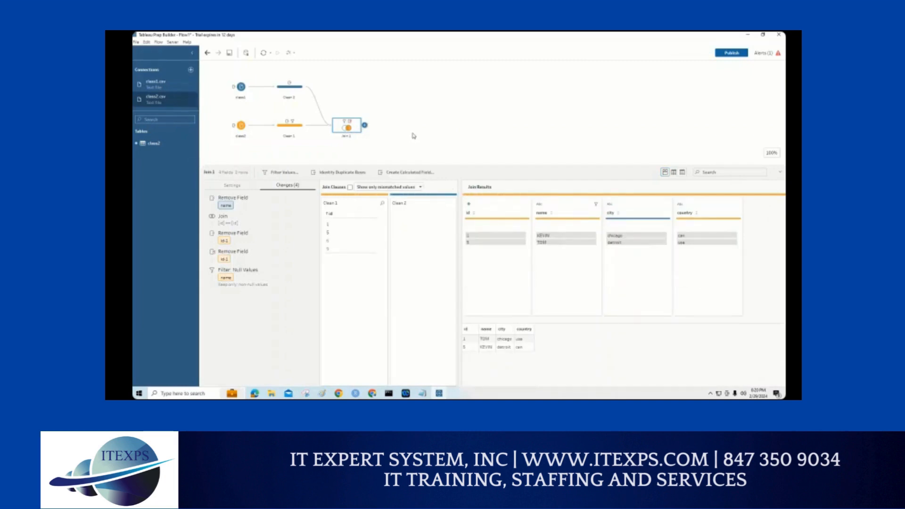
click(365, 125)
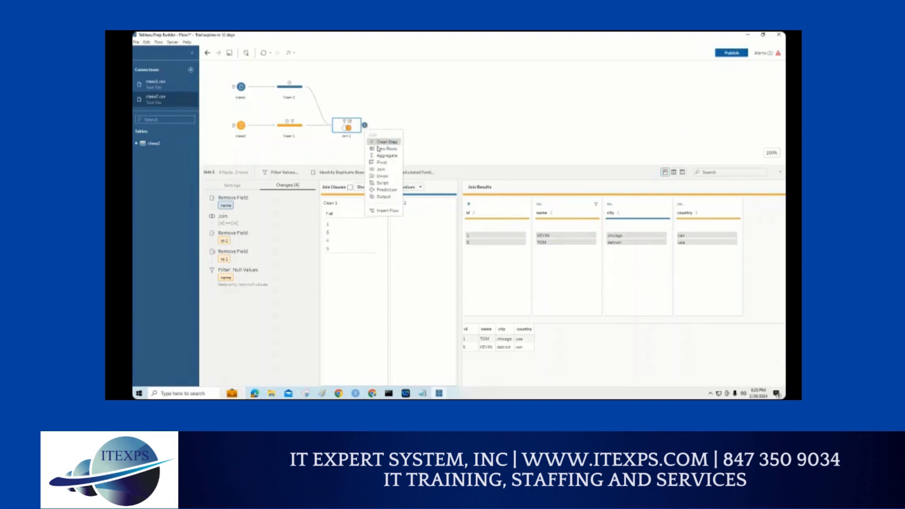
click(382, 197)
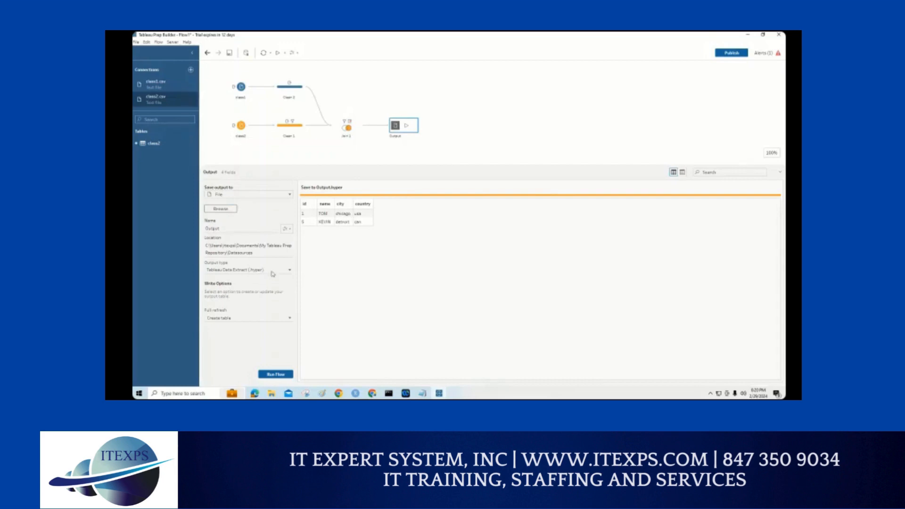
click(286, 271)
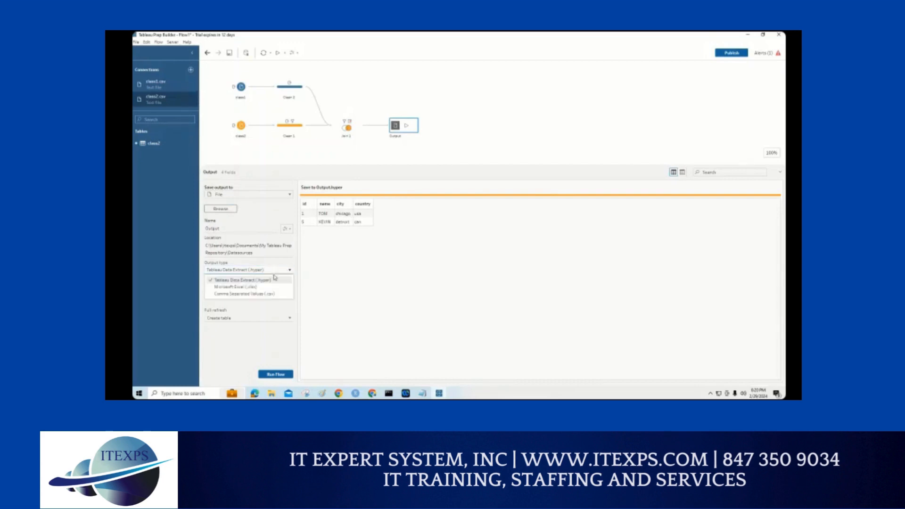
click(252, 292)
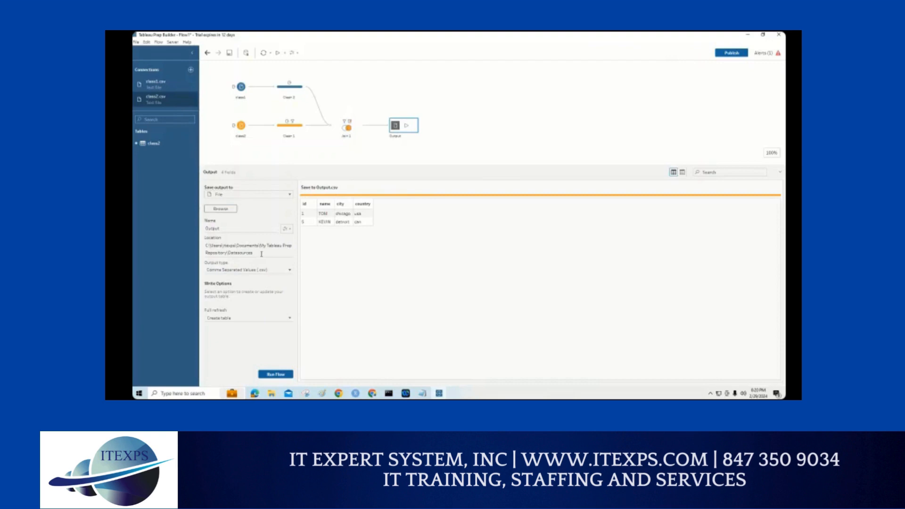
Step: Set the output file's location to the Downloads folder with the file name Output.csv
drag(261, 255, 201, 249)
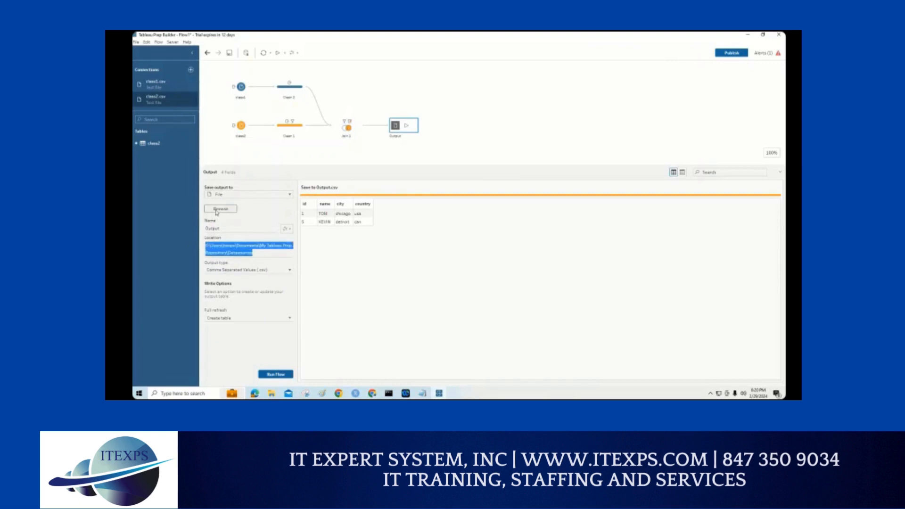
mouse_move(210, 263)
mouse_down()
mouse_move(229, 275)
mouse_move(254, 255)
mouse_move(232, 223)
mouse_up()
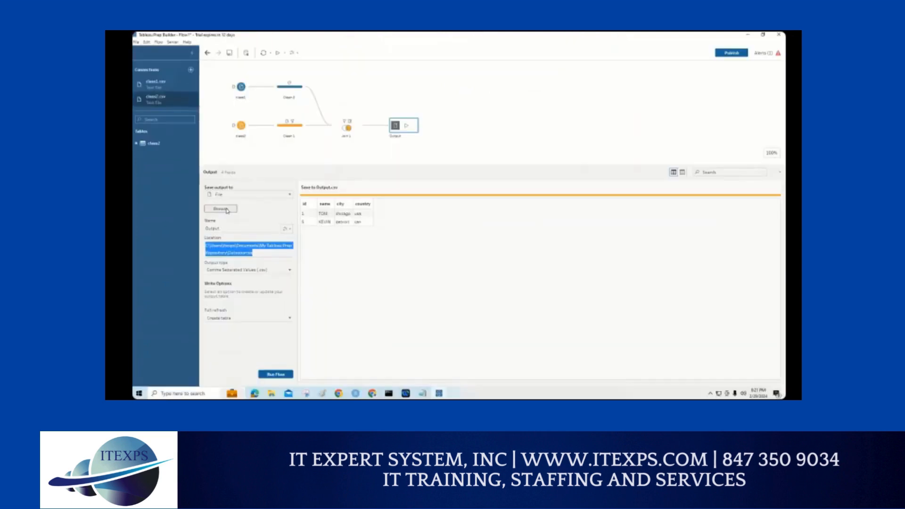
click(226, 207)
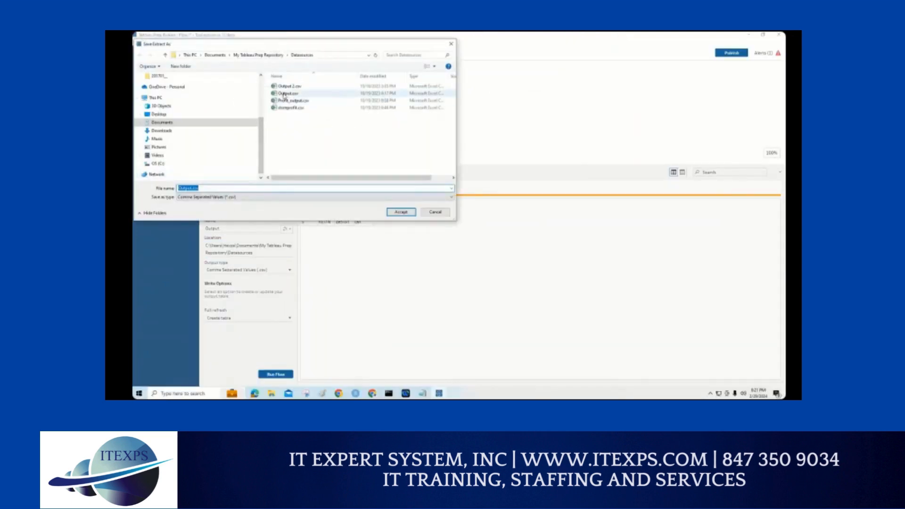
click(284, 94)
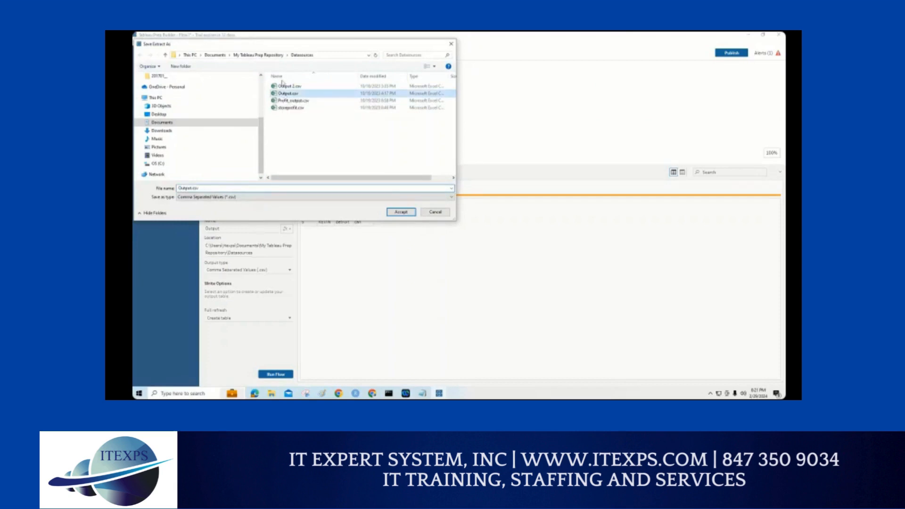
click(162, 131)
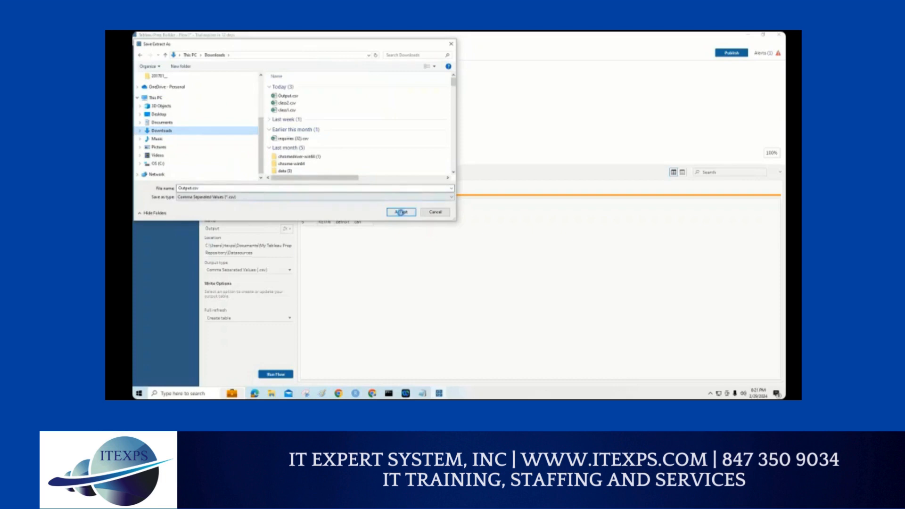
click(401, 212)
click(479, 215)
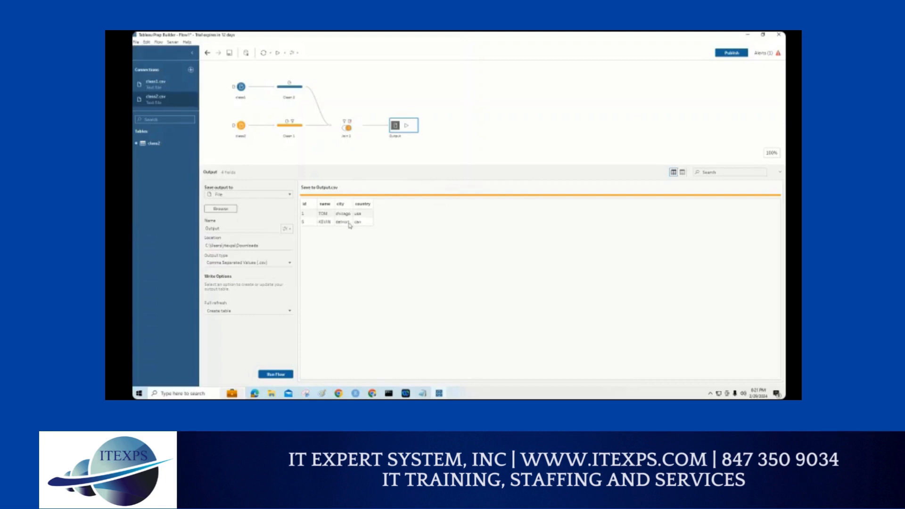
Step: Try to run the flow, replacing the existing Output.csv in Downloads
click(276, 374)
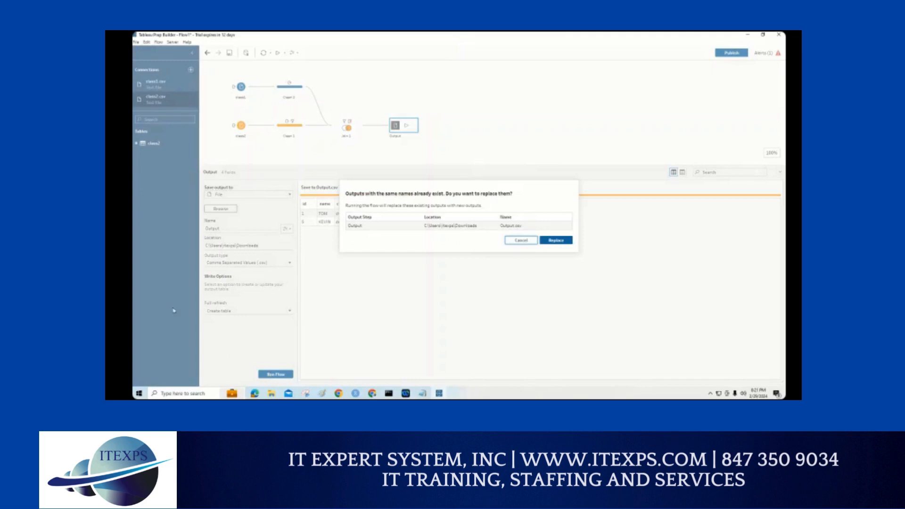
click(555, 242)
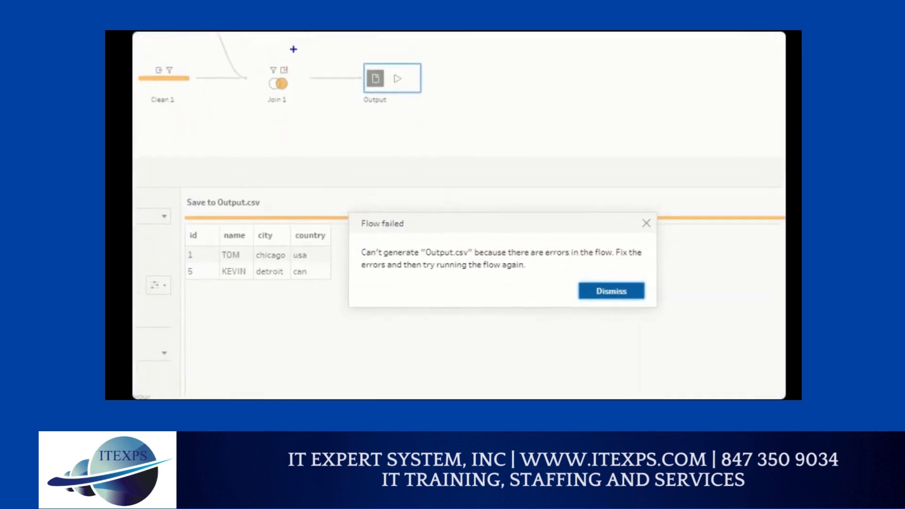
mouse_move(293, 49)
mouse_down()
mouse_move(253, 94)
mouse_move(296, 49)
mouse_up()
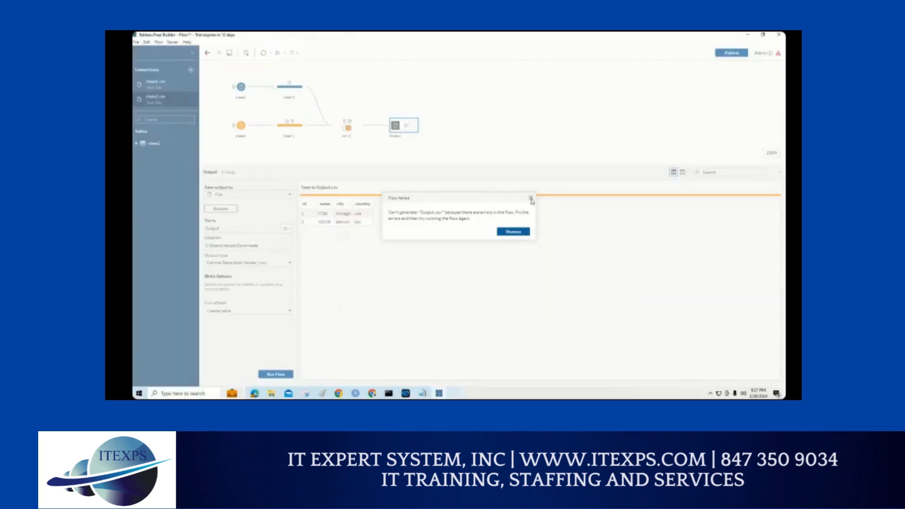
click(531, 198)
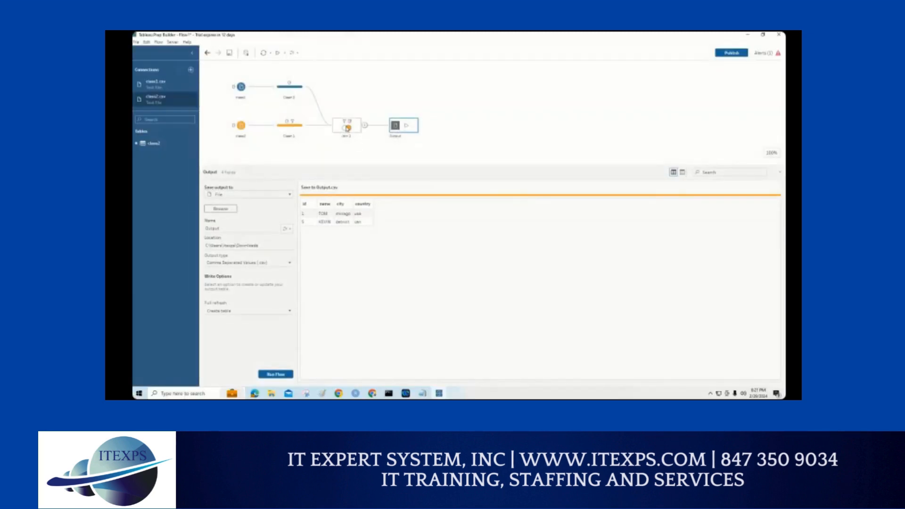
Step: Delete the second, duplicate Remove Field change for id-1 from Join 1's list of changes
click(347, 128)
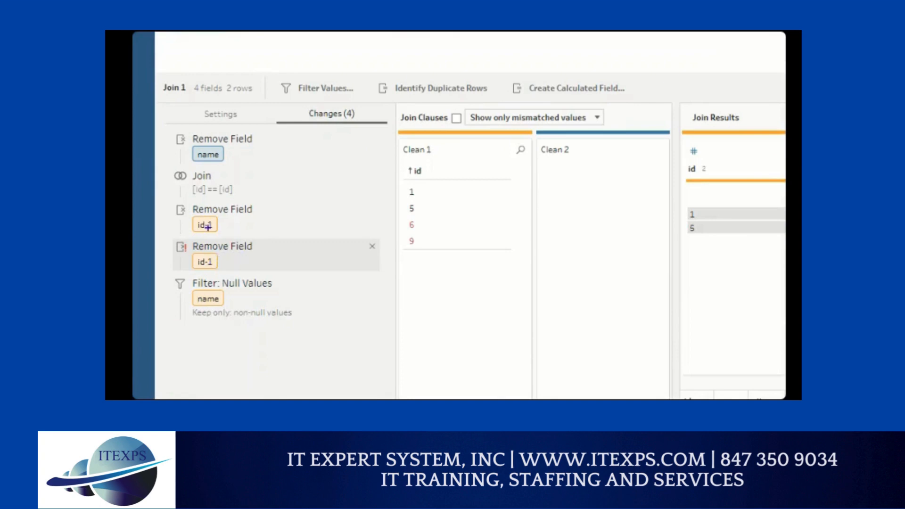
mouse_move(367, 240)
mouse_down()
mouse_move(381, 238)
mouse_move(359, 248)
mouse_up()
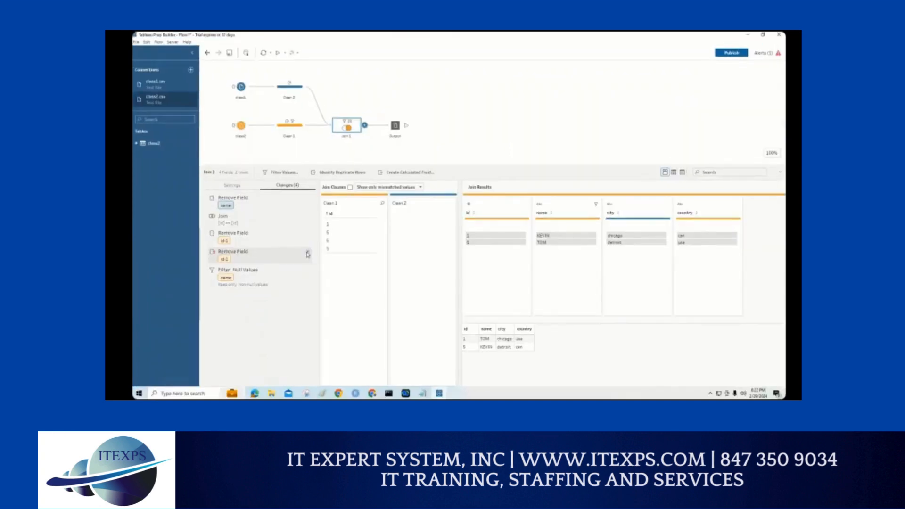
click(308, 253)
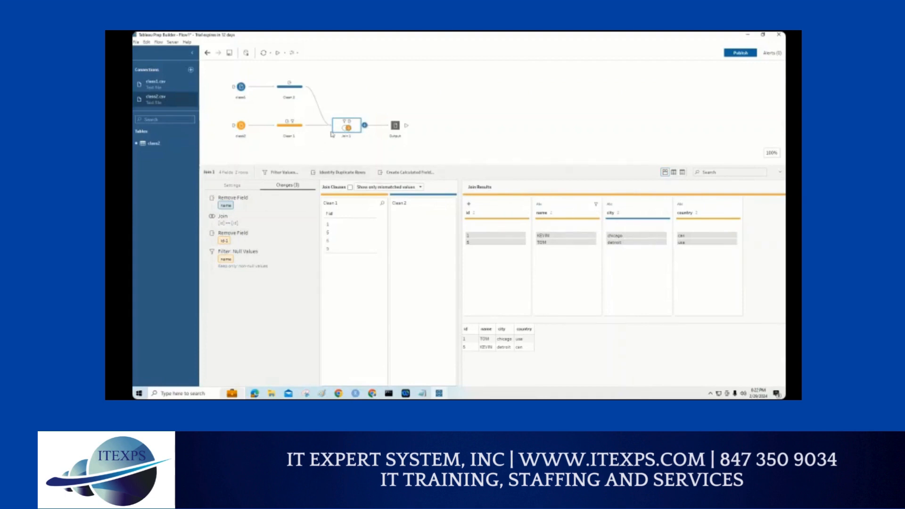
Step: Zoom in to circle the Join 1 step and underline its Changes heading as on-screen annotations
key(ctrl+1)
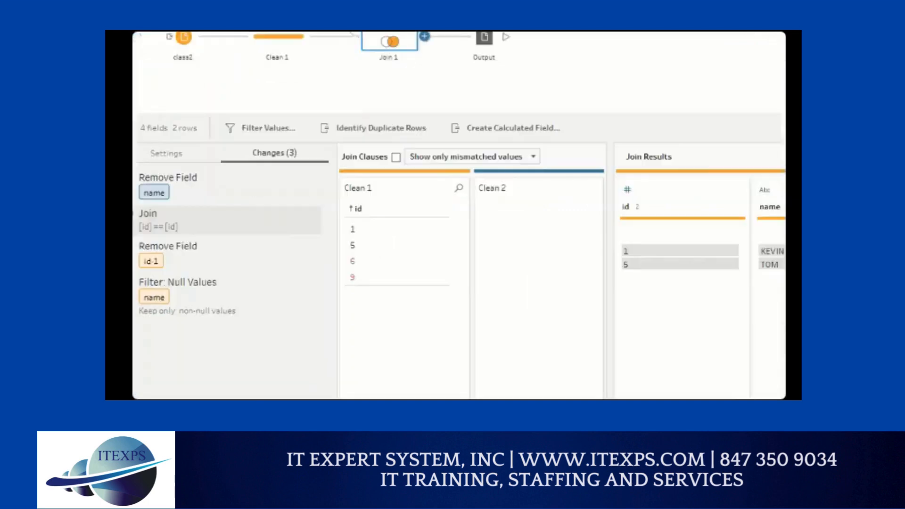
click(318, 158)
mouse_move(375, 73)
mouse_down()
mouse_move(378, 120)
mouse_move(354, 75)
mouse_move(410, 100)
mouse_up()
drag(250, 225, 299, 225)
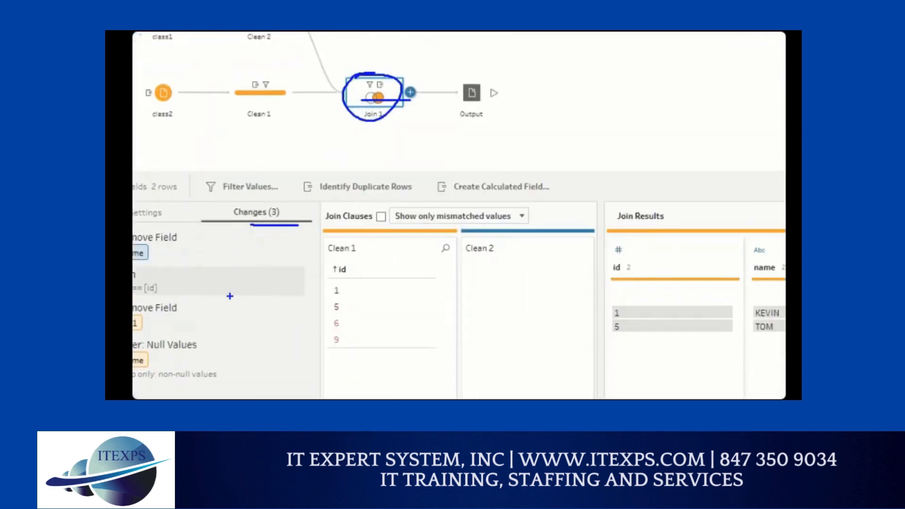
key(Escape)
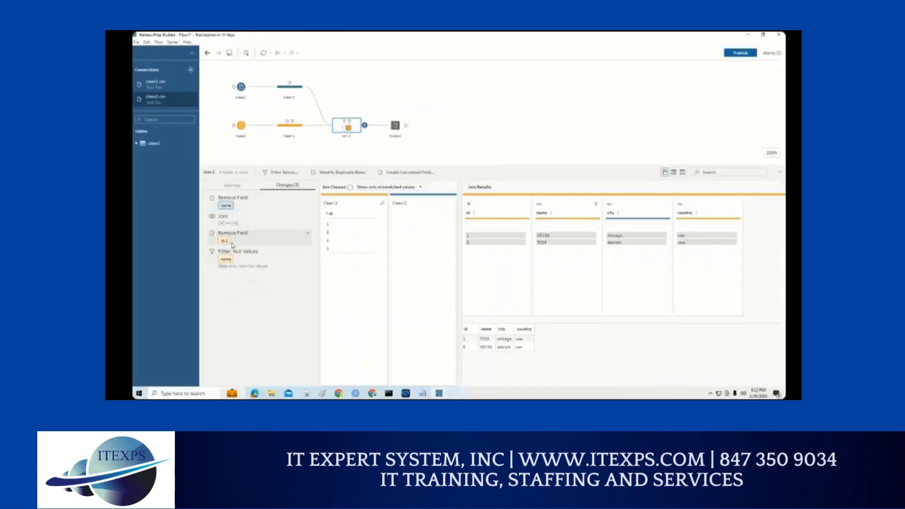
Step: Zoom in on the Remove Field change for id-1, underline it and sketch a boxed X beside it
key(ctrl+1)
click(231, 242)
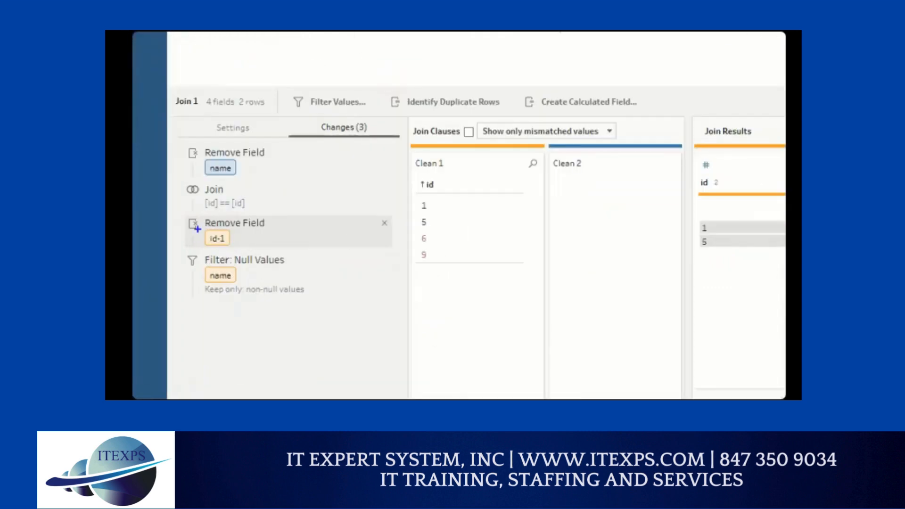
drag(199, 230, 266, 231)
mouse_move(208, 256)
mouse_down()
mouse_move(379, 257)
mouse_move(355, 241)
mouse_move(389, 262)
mouse_move(385, 238)
mouse_up()
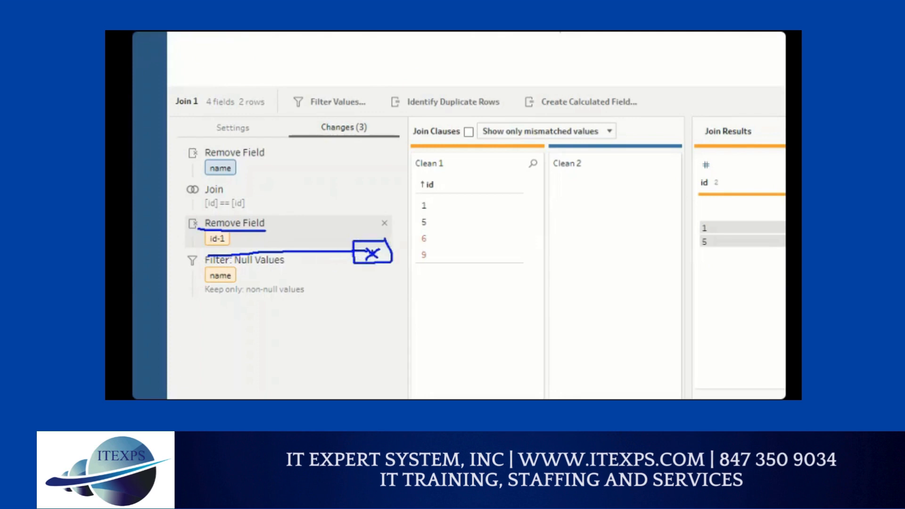
key(Escape)
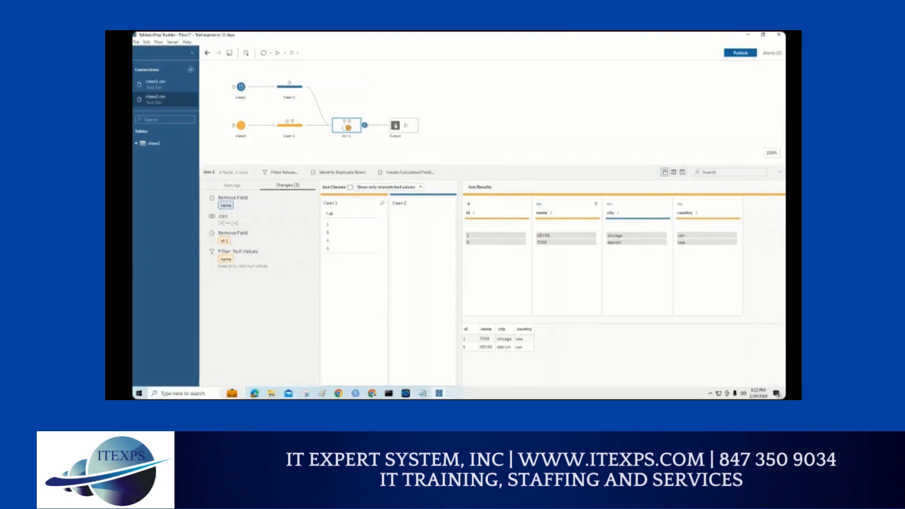
Step: Run the flow from the Output step to generate Output.csv
click(398, 126)
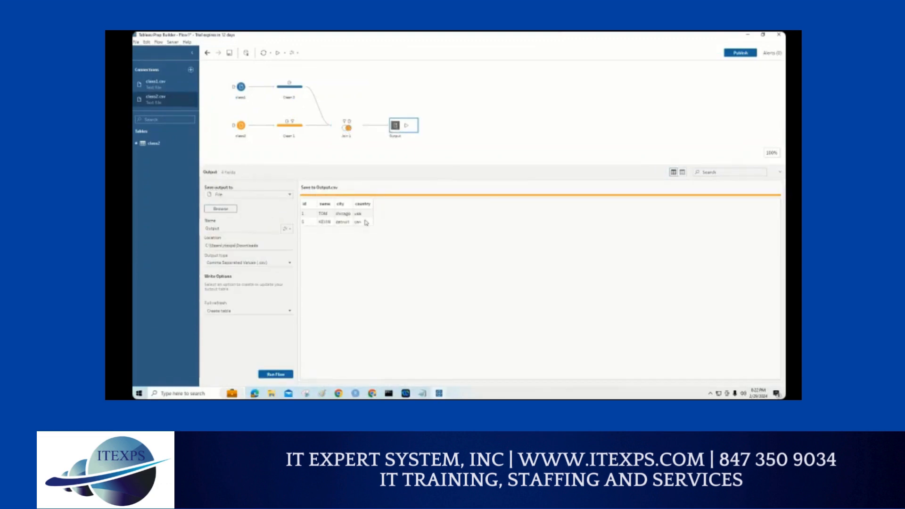
click(275, 375)
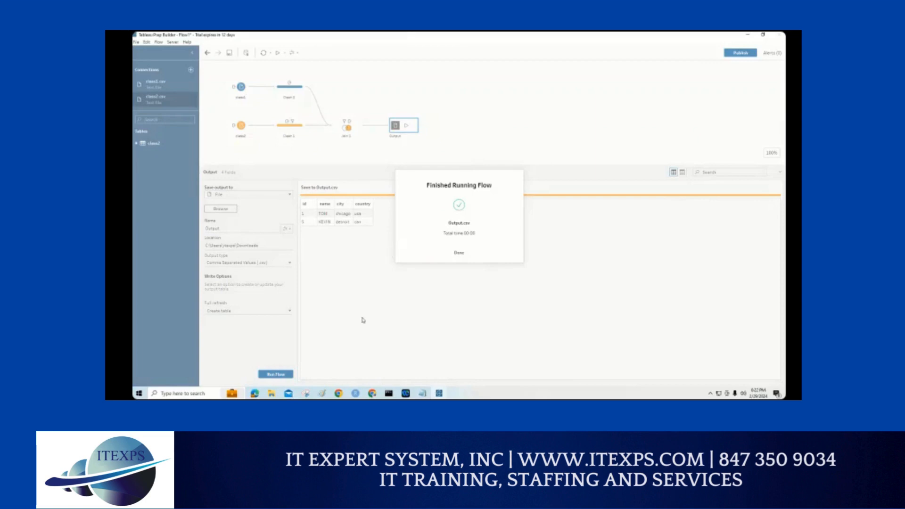
Step: Switch to the Downloads folder in File Explorer and preview the contents of Output.csv
click(269, 394)
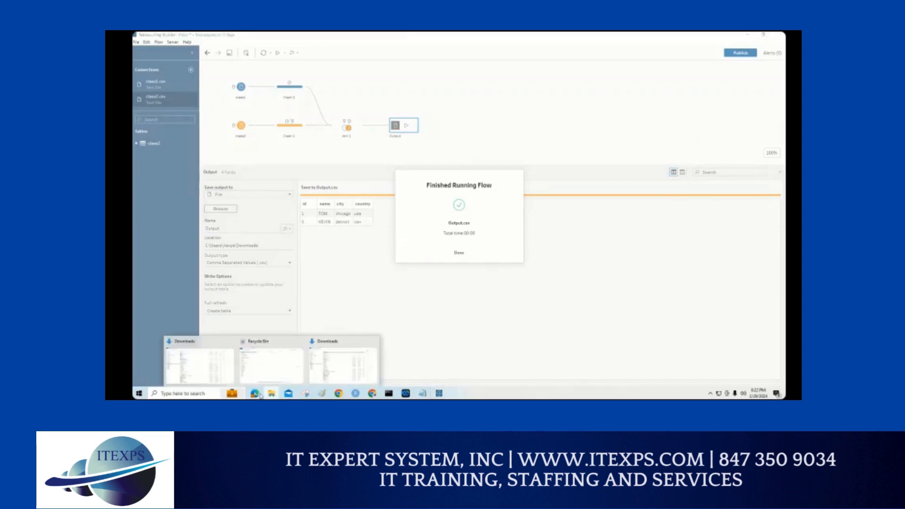
click(216, 364)
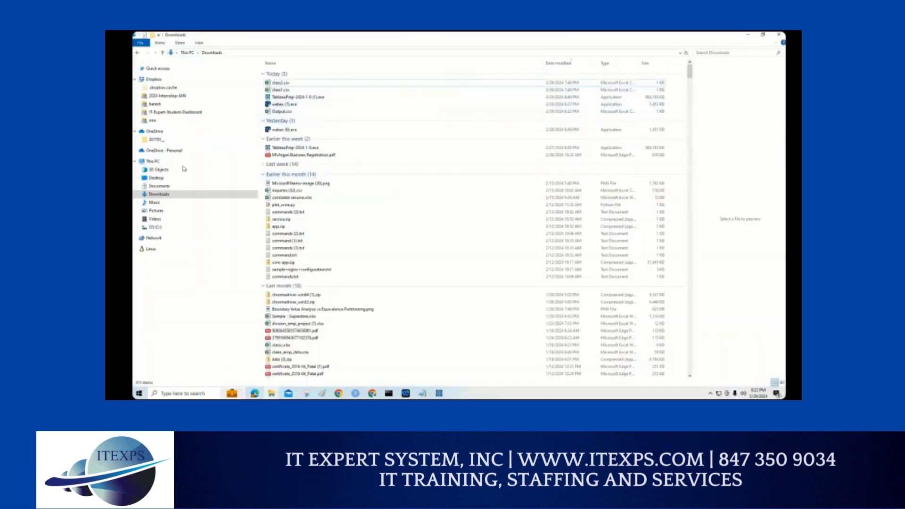
click(189, 184)
click(188, 194)
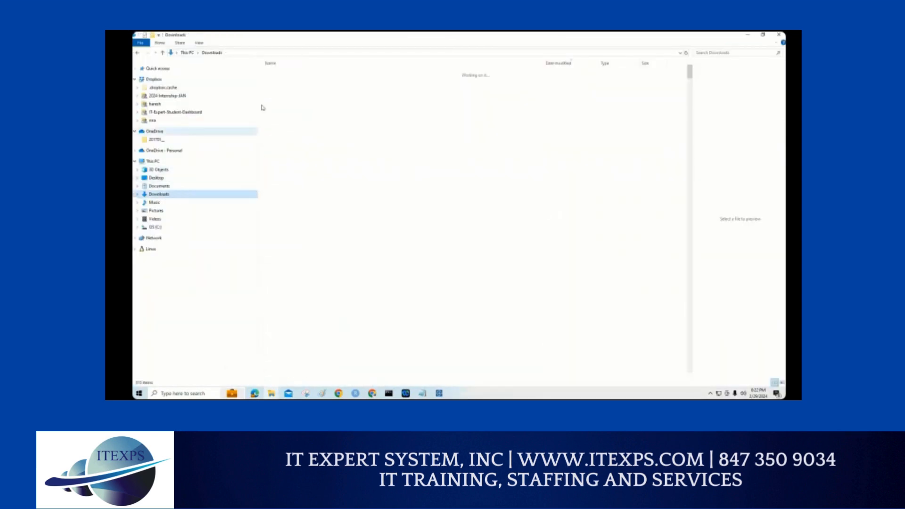
click(280, 84)
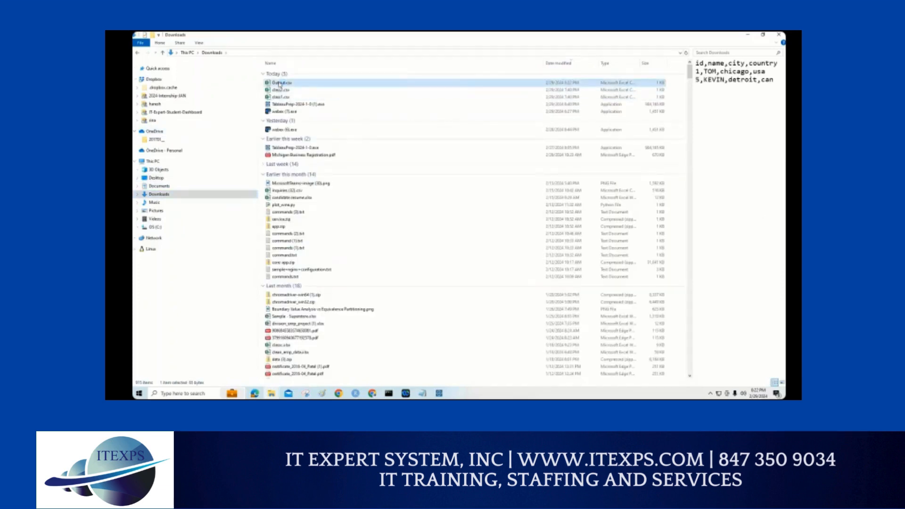
Step: Open Output.csv from the Downloads folder in Excel, widen File Explorer's preview pane and bring up the Output.csv workbook
double_click(280, 83)
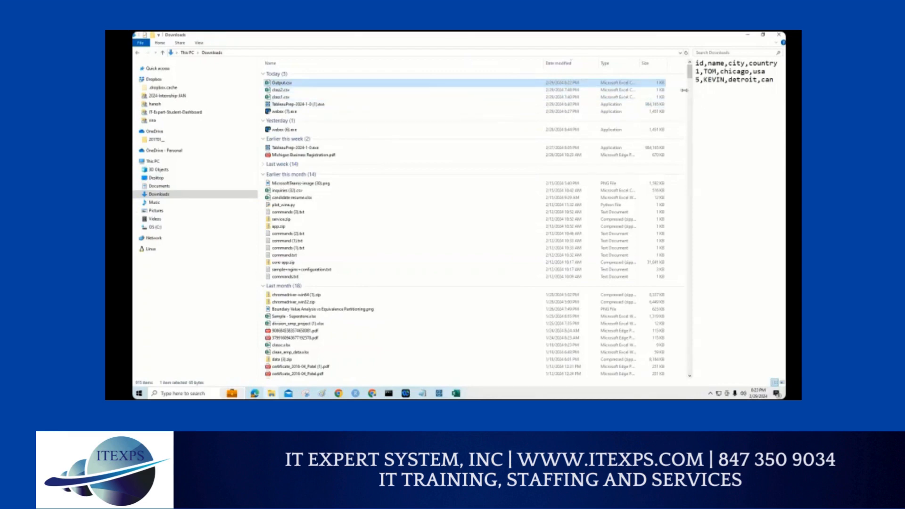
drag(689, 92, 510, 109)
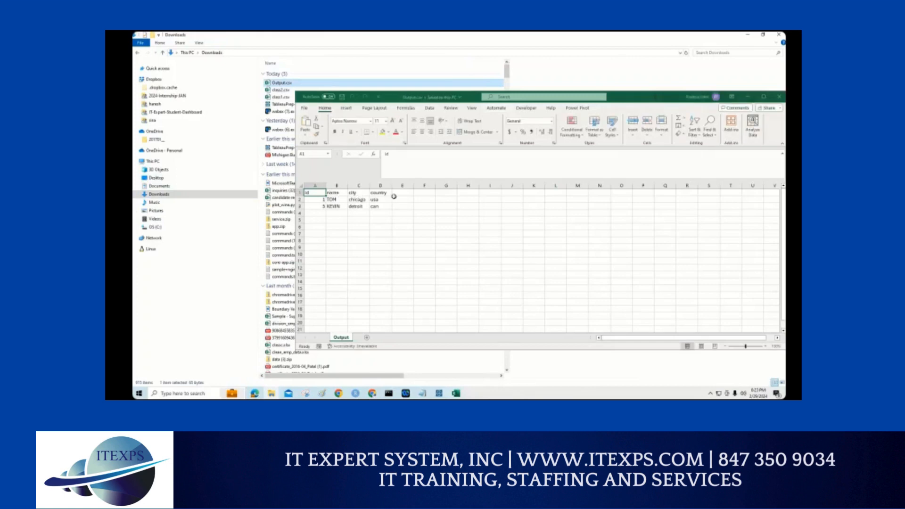
mouse_move(456, 395)
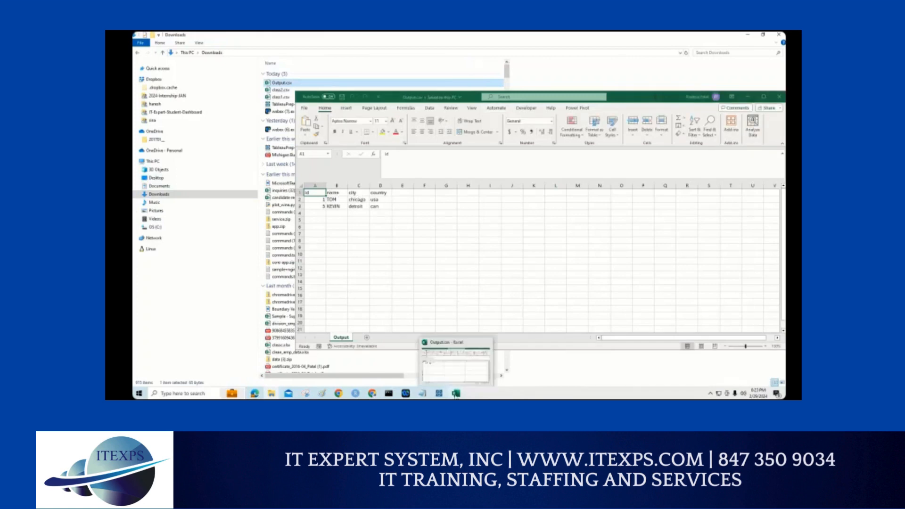
click(466, 366)
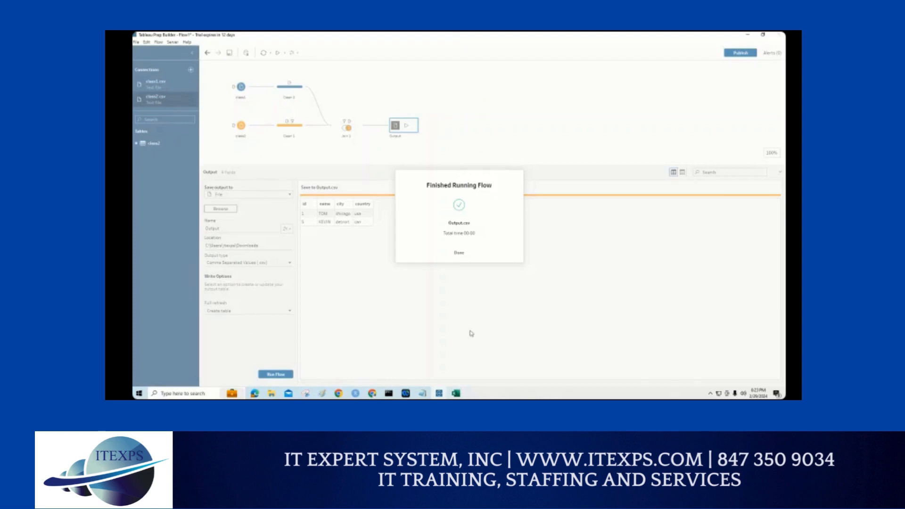
Step: Return to Tableau Prep Builder, dismiss the finished flow run message and snap the window to the right half of the screen
click(459, 253)
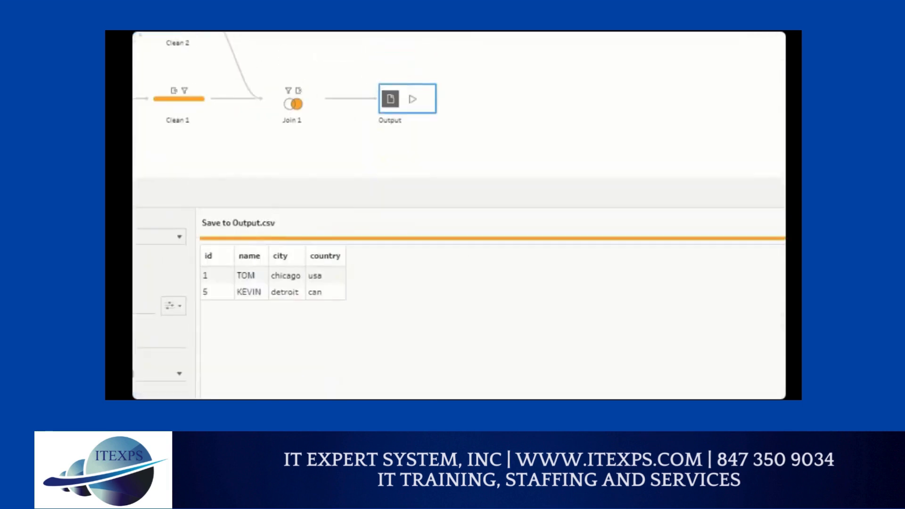
mouse_move(433, 65)
mouse_down()
mouse_move(431, 166)
mouse_move(533, 145)
mouse_move(529, 69)
mouse_move(459, 55)
mouse_move(475, 176)
mouse_up()
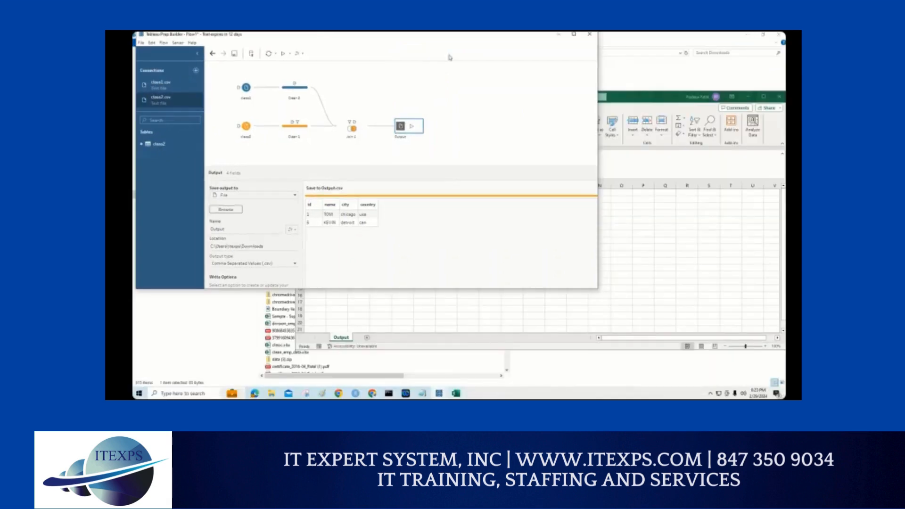
key(super+Right)
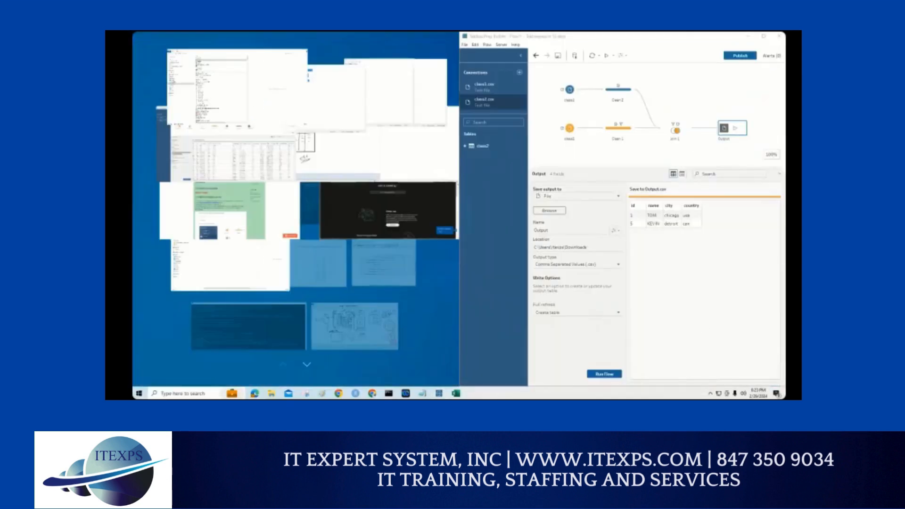
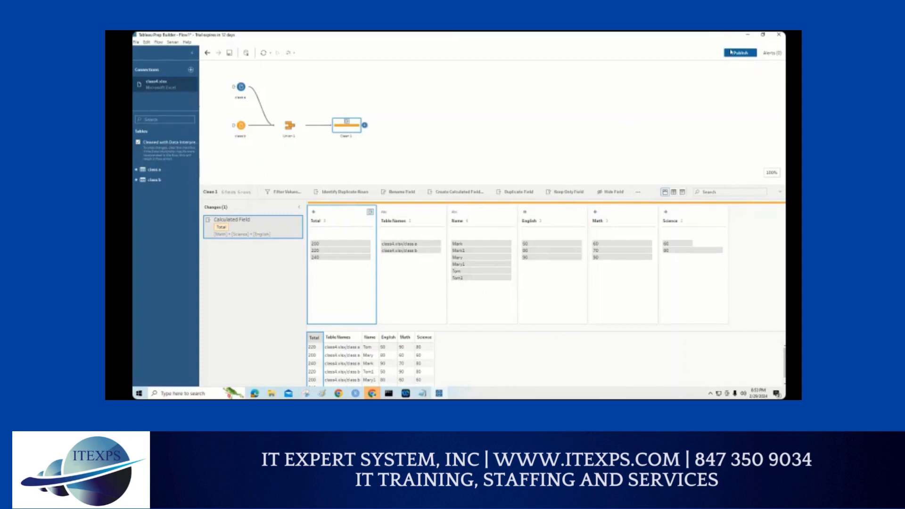
Step: Move the Total field to the end after Science and hide the Table Names field
drag(336, 214, 753, 220)
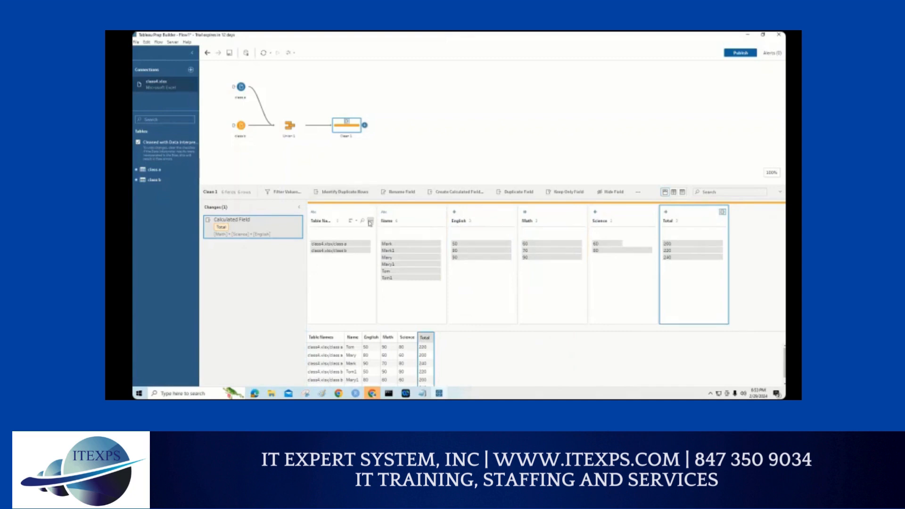
click(370, 222)
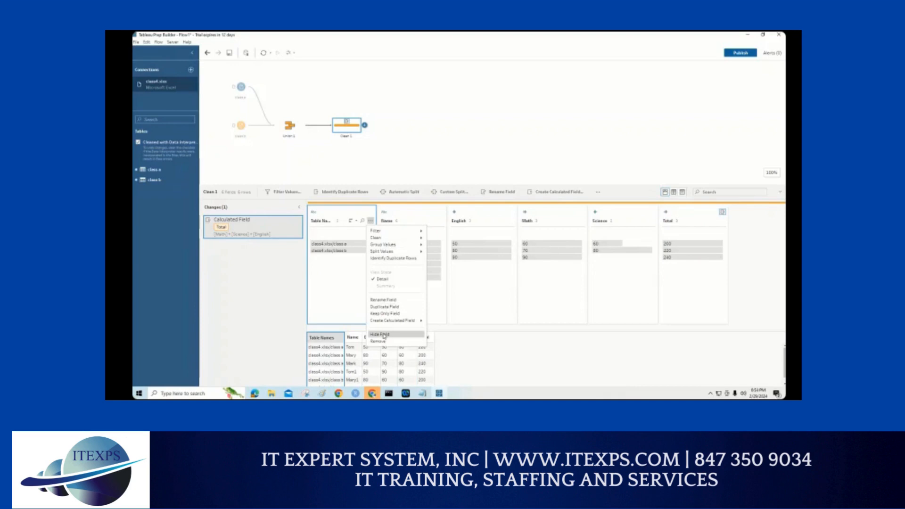
click(385, 334)
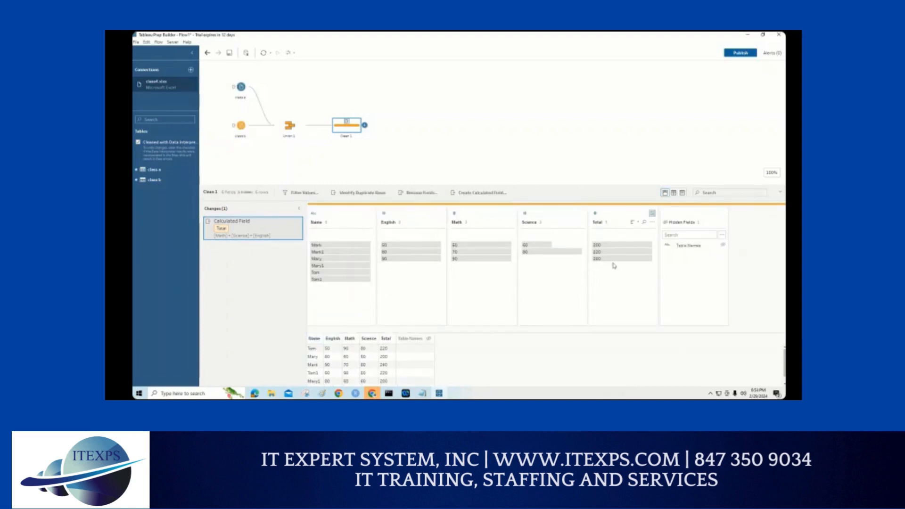
Step: Review the formula of the Total calculated field and close it without changes
mouse_move(612, 254)
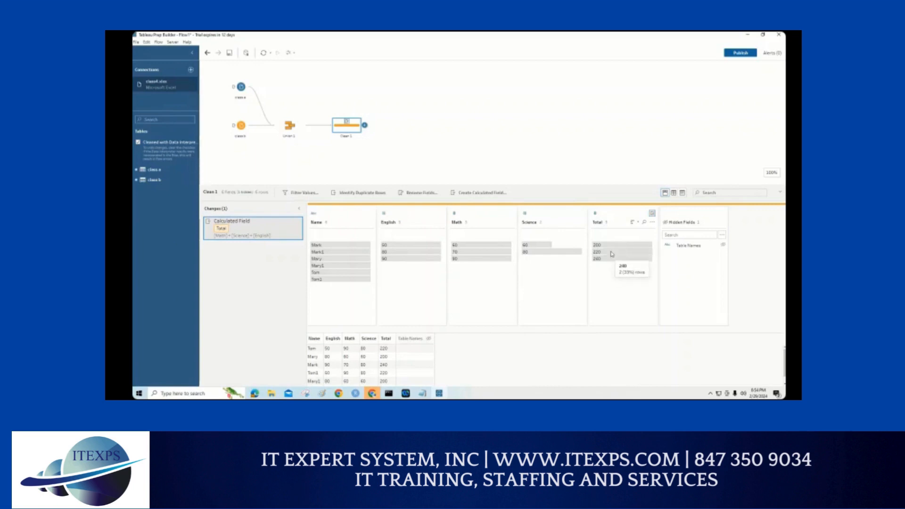
click(291, 223)
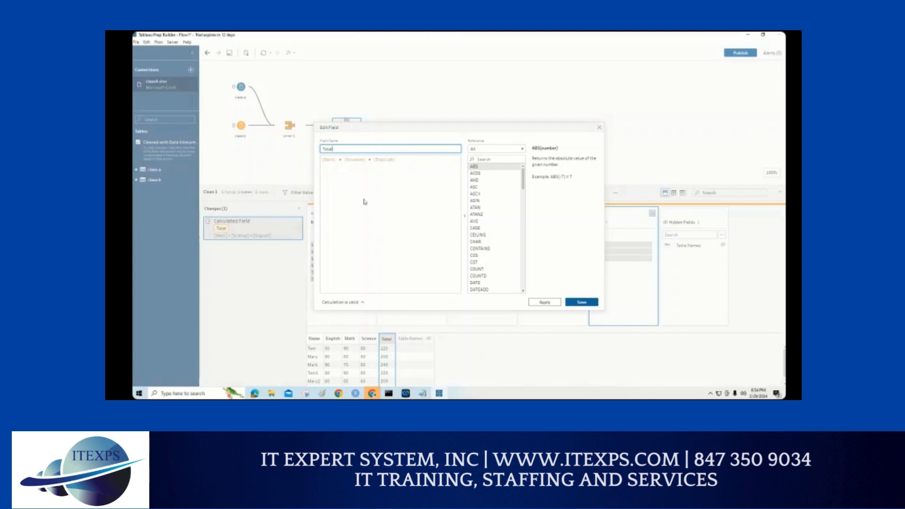
click(598, 128)
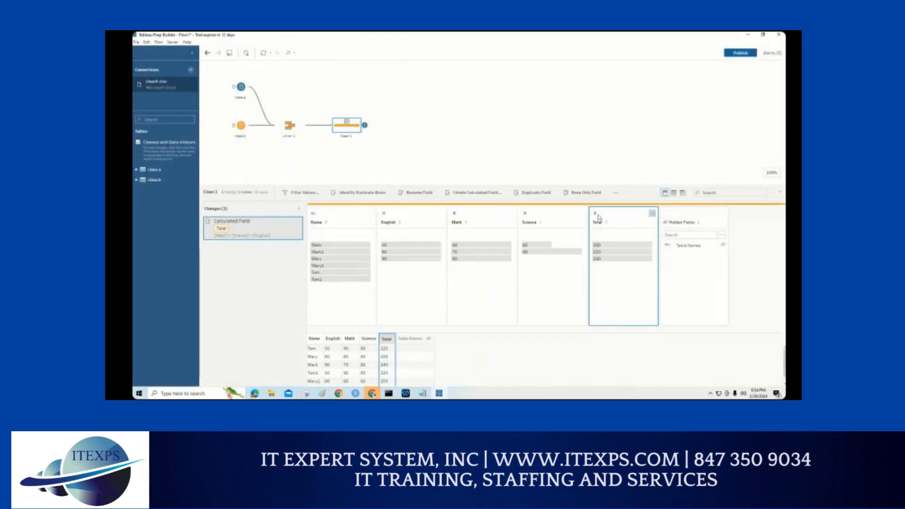
click(473, 194)
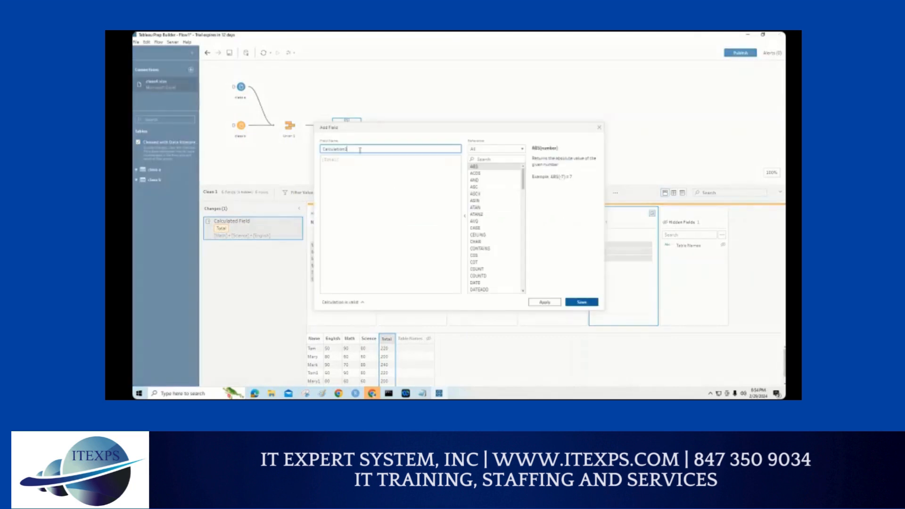
text(Average)
key(Tab)
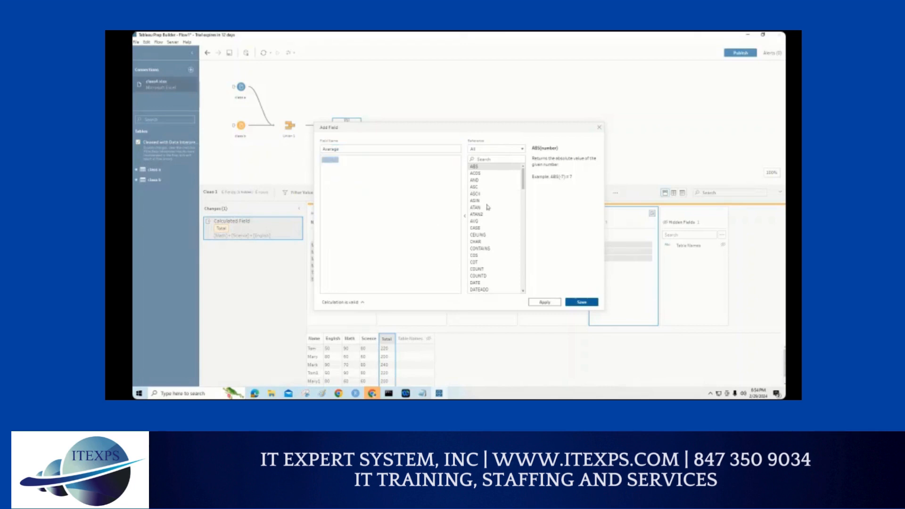
click(598, 127)
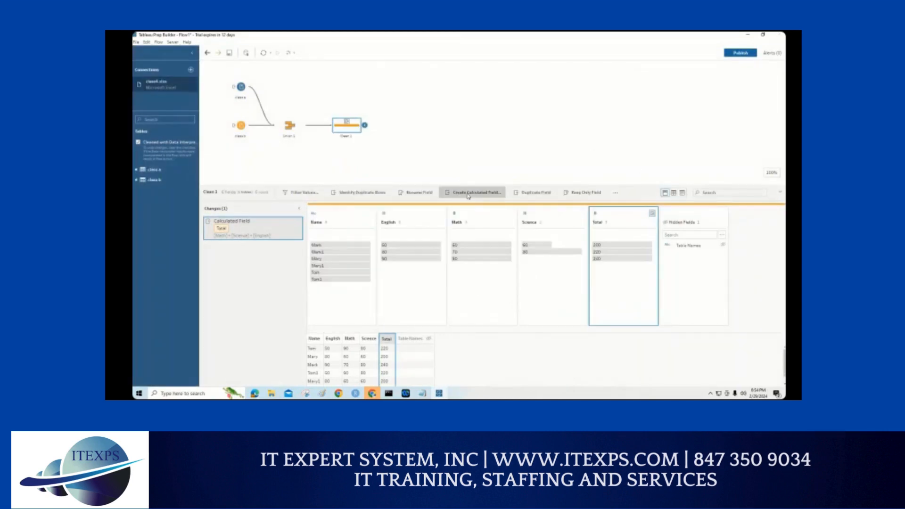
Step: Create a calculated field named Average with the formula [Total]/3
click(468, 193)
double_click(354, 150)
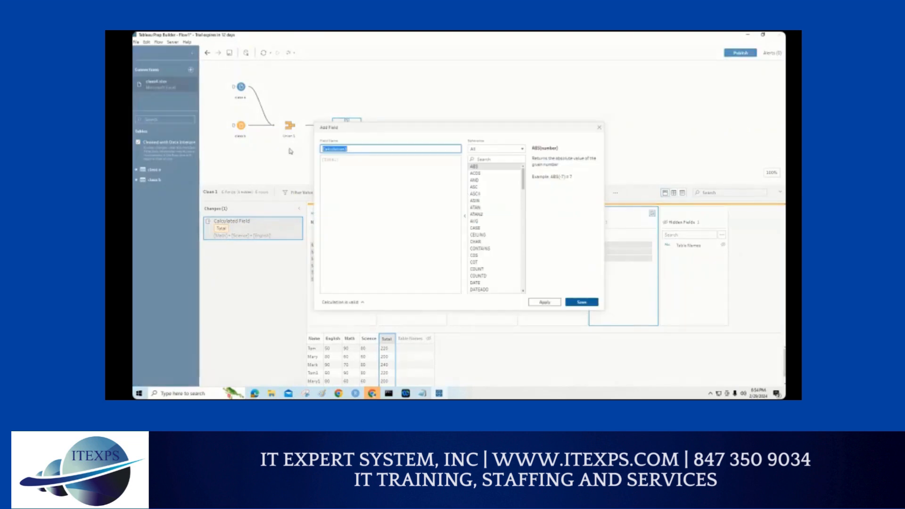
text(Average)
click(353, 158)
text(/3)
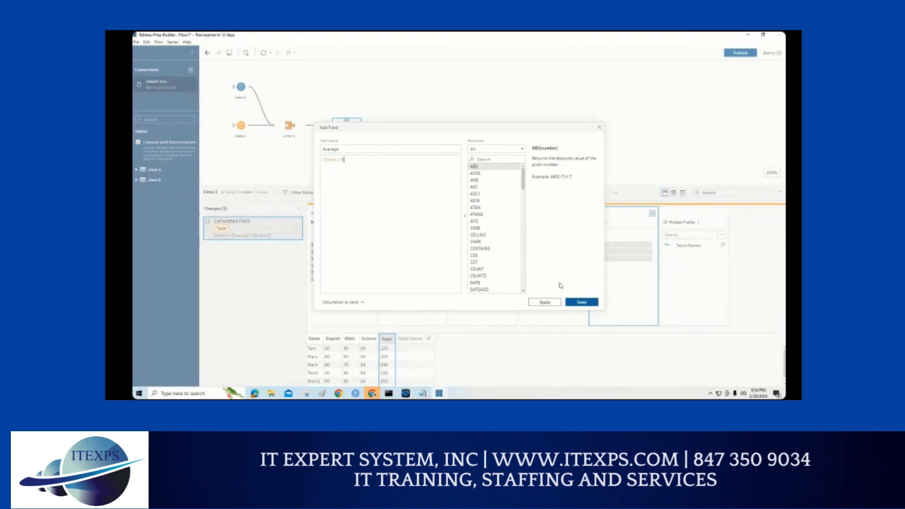
click(572, 304)
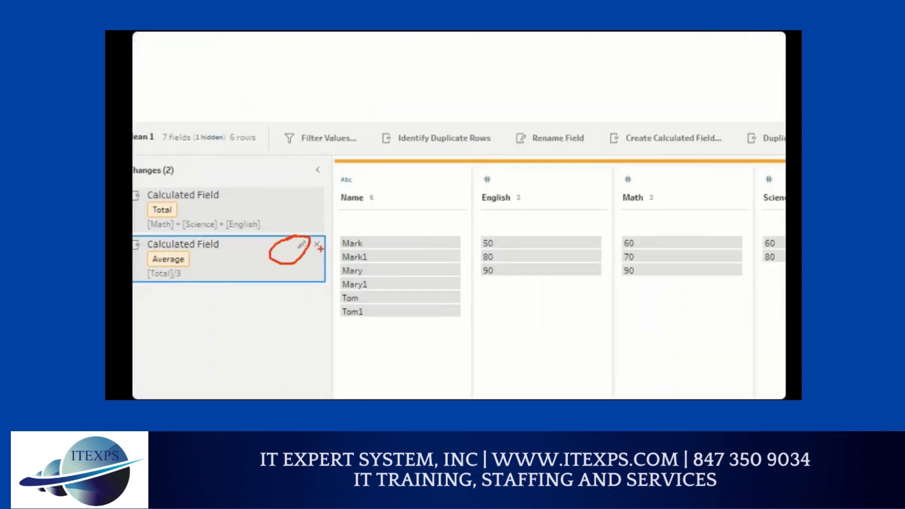
Step: Review the Average field's formula and inspect its values in the profile pane
click(291, 249)
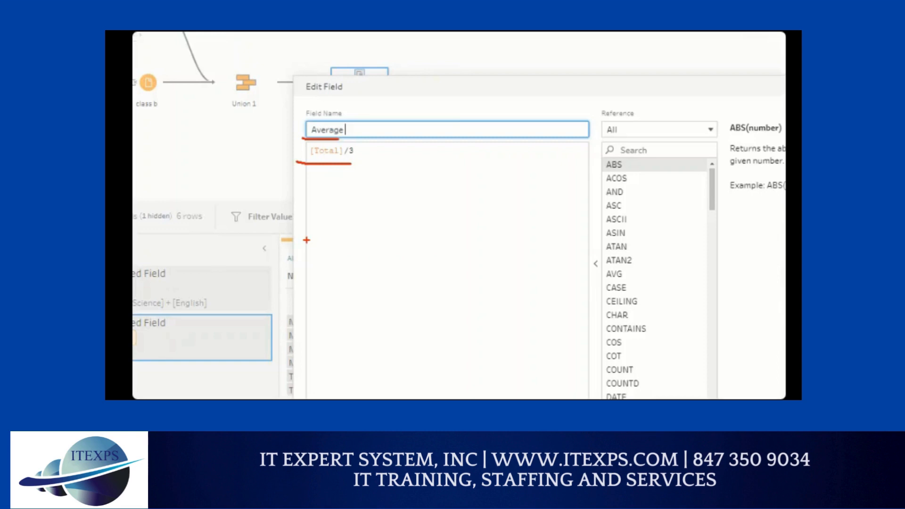
click(581, 300)
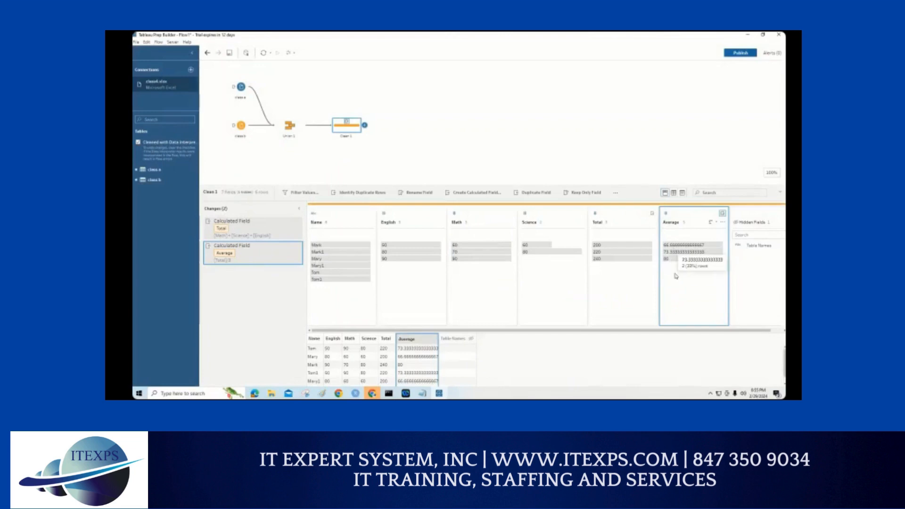
mouse_move(678, 259)
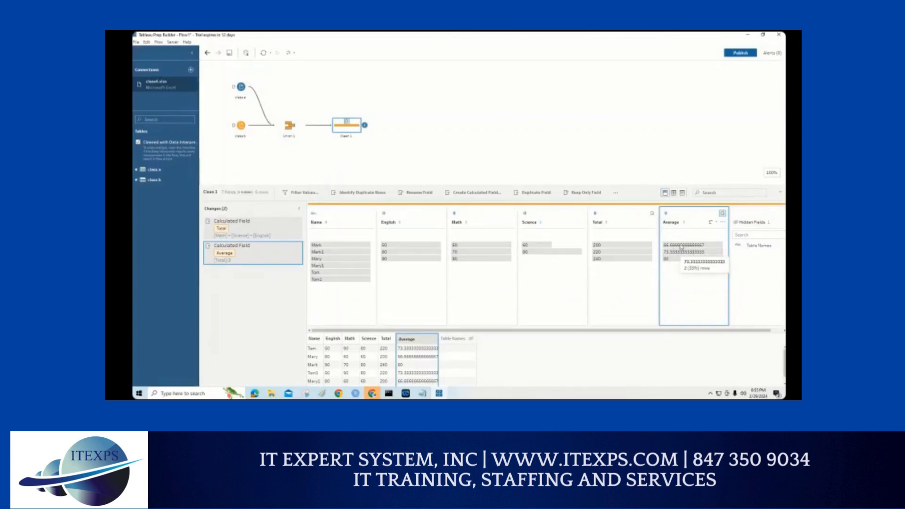
Step: Examine the field options, sort orders and filter types available for the Average field
click(723, 222)
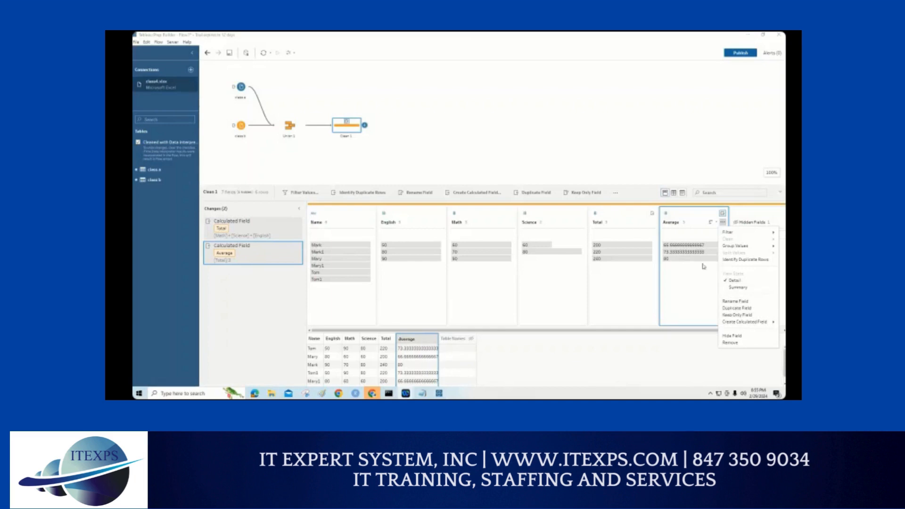
click(711, 224)
click(717, 223)
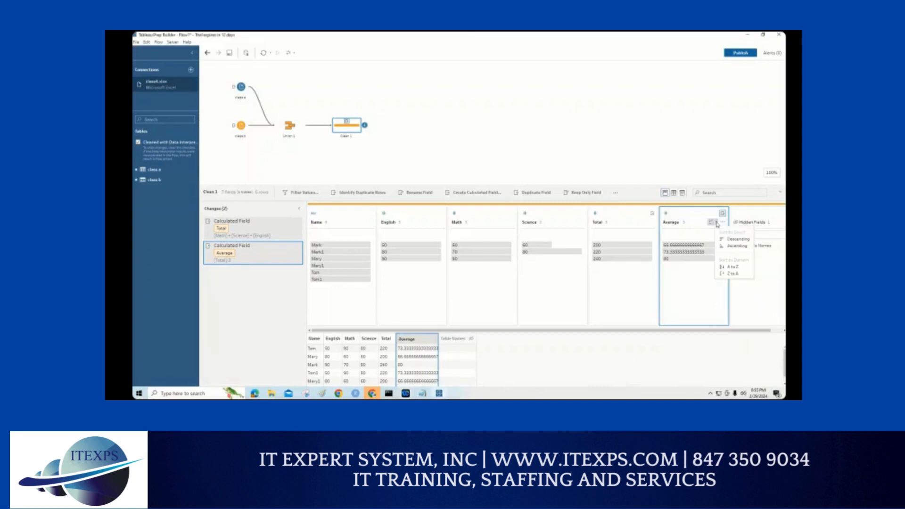
click(726, 224)
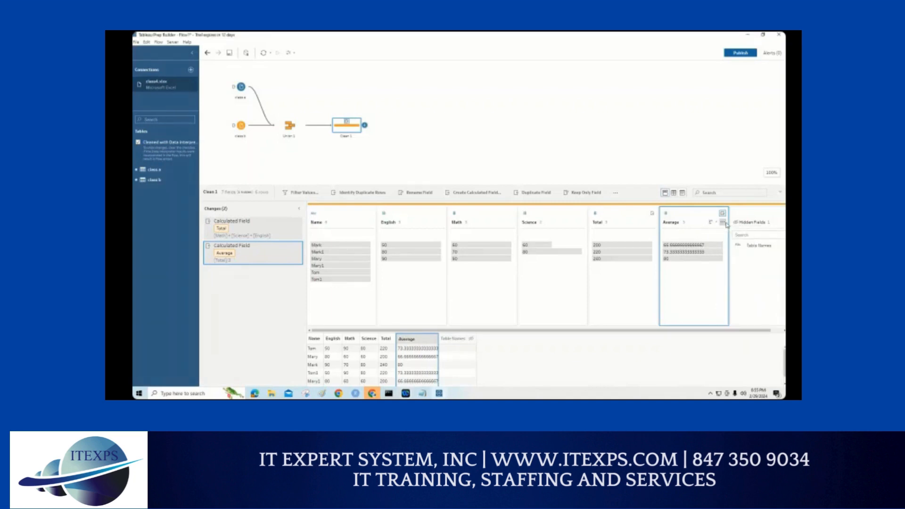
click(725, 224)
mouse_move(726, 234)
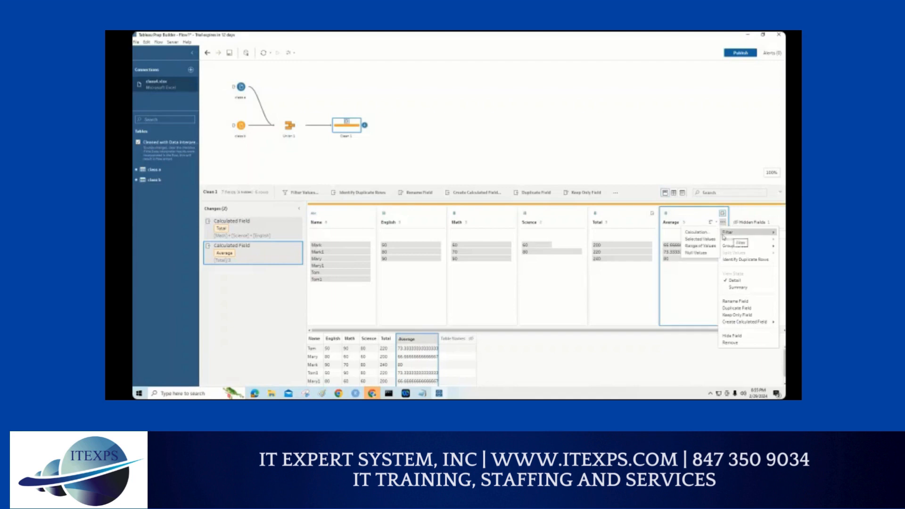
click(694, 289)
Step: Try to change the Average field's data type to Number (whole)
click(666, 213)
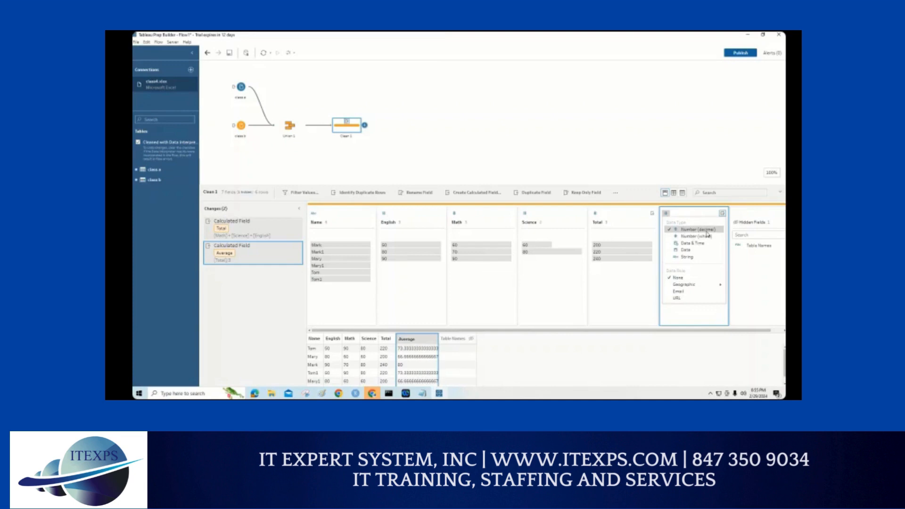
mouse_move(698, 286)
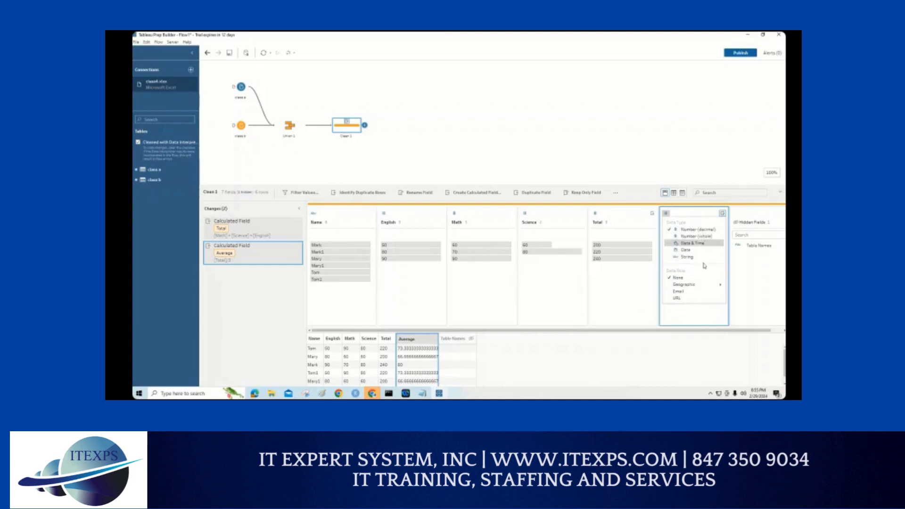
click(713, 236)
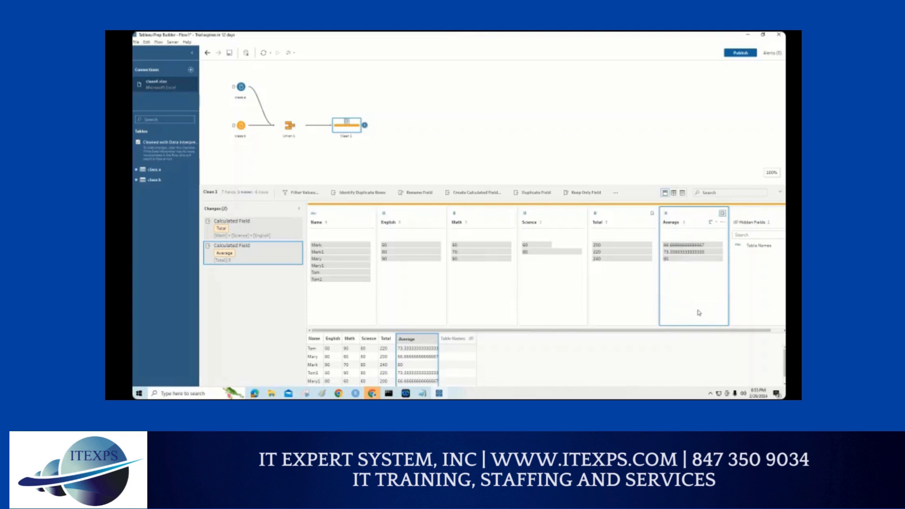
Step: Look through the Average field's duplicate row and calculated field options for a way to round it
click(723, 222)
mouse_move(733, 241)
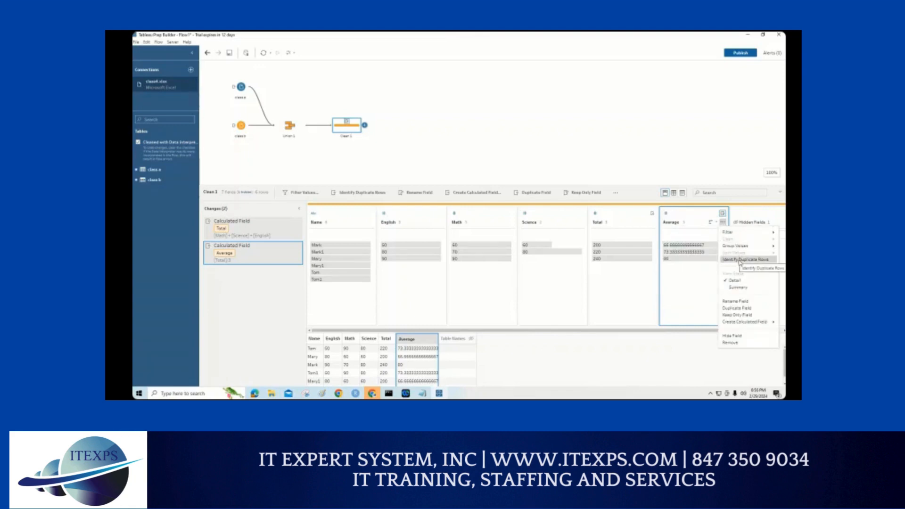
mouse_move(743, 322)
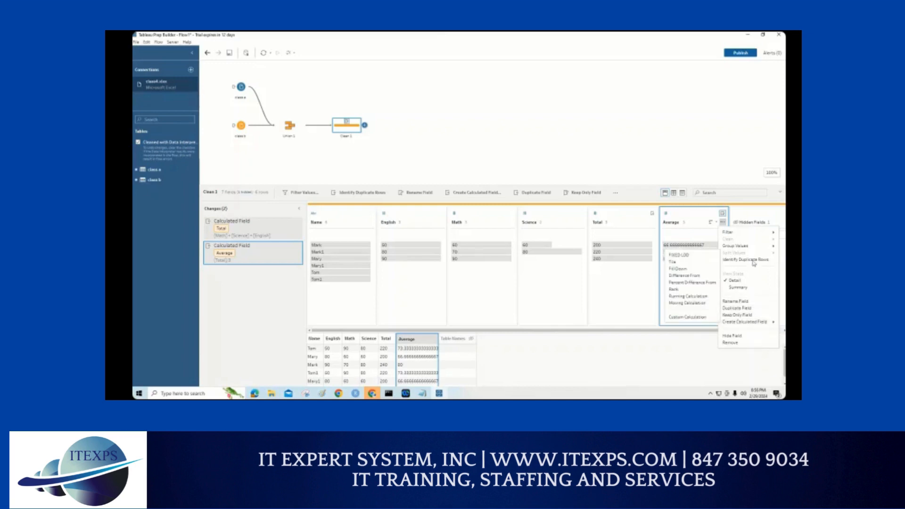
click(684, 315)
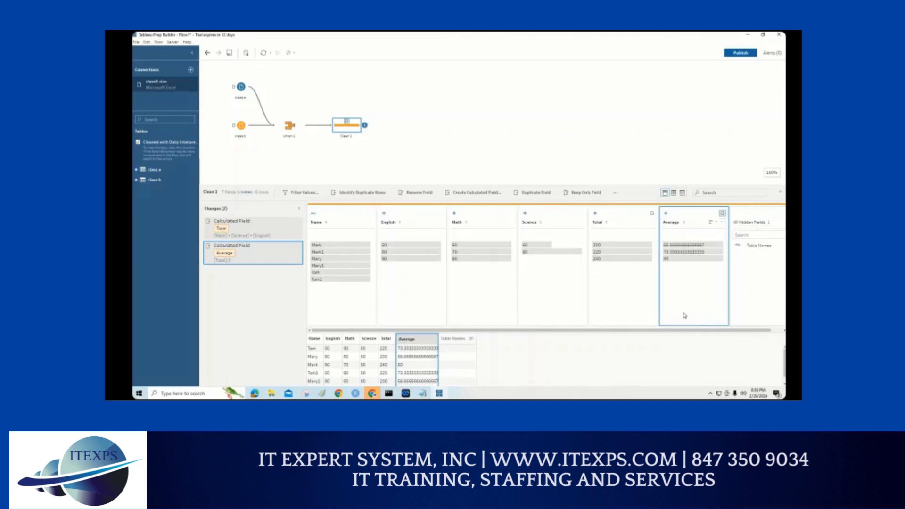
mouse_move(688, 248)
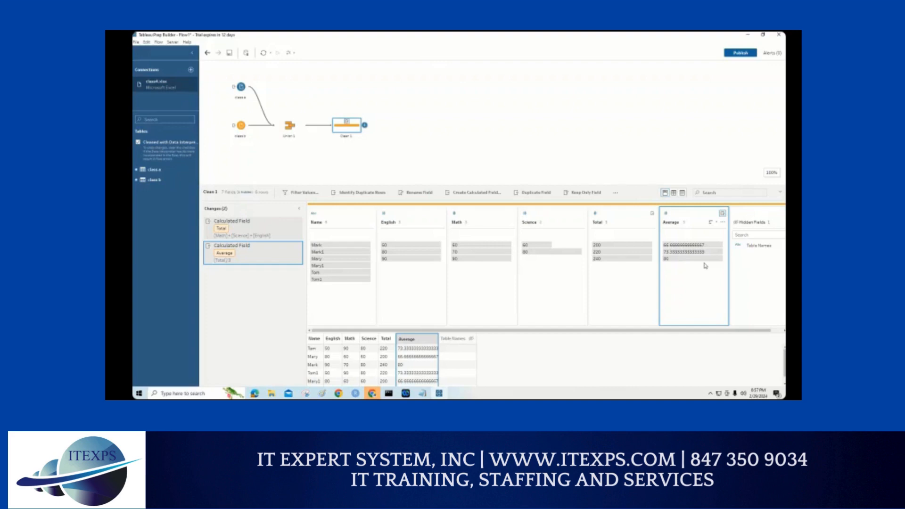
key(ctrl+1)
click(705, 263)
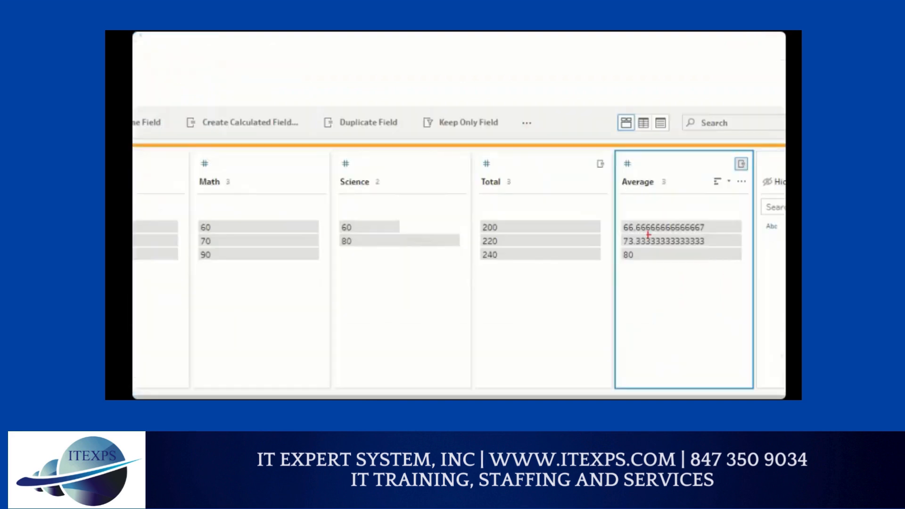
drag(644, 232, 733, 232)
drag(635, 247, 730, 246)
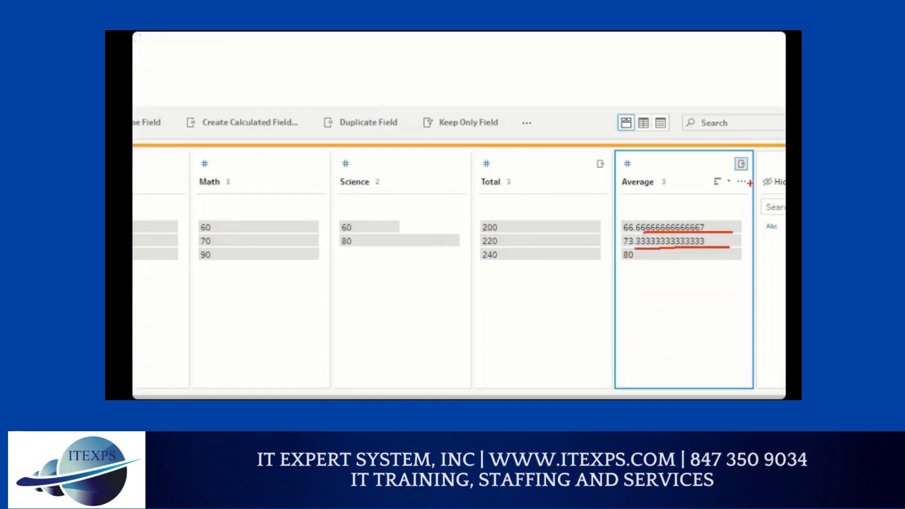
key(Escape)
click(723, 222)
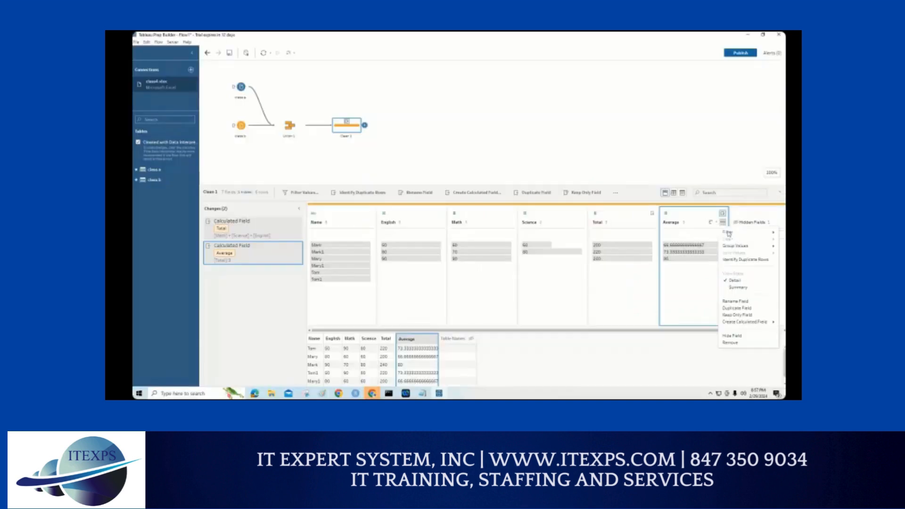
mouse_move(727, 236)
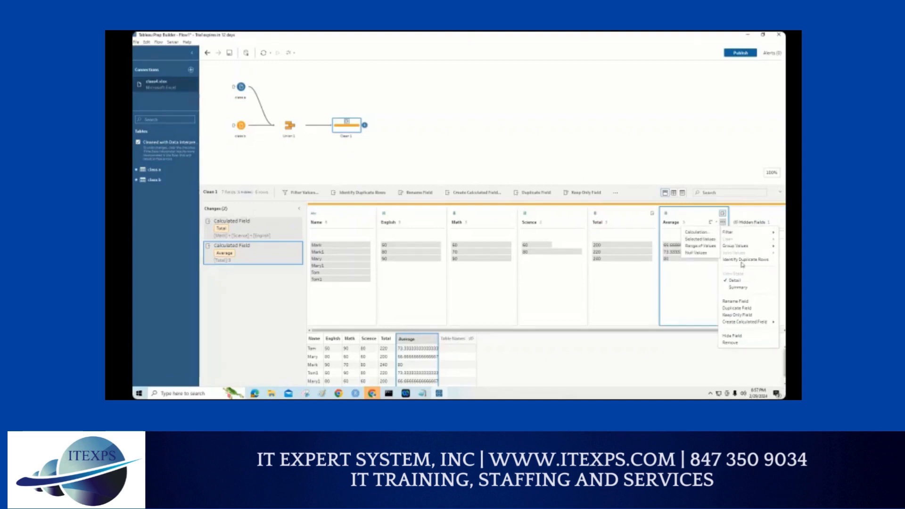
click(687, 289)
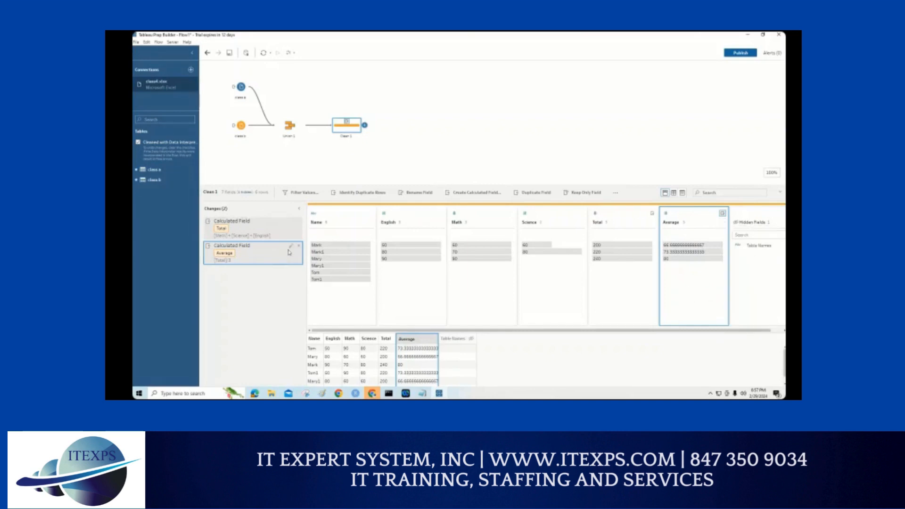
Step: Edit the Average calculated field so its formula is round([Total]/3,2)
mouse_move(292, 242)
mouse_down()
mouse_move(304, 226)
mouse_move(274, 227)
mouse_move(305, 232)
mouse_up()
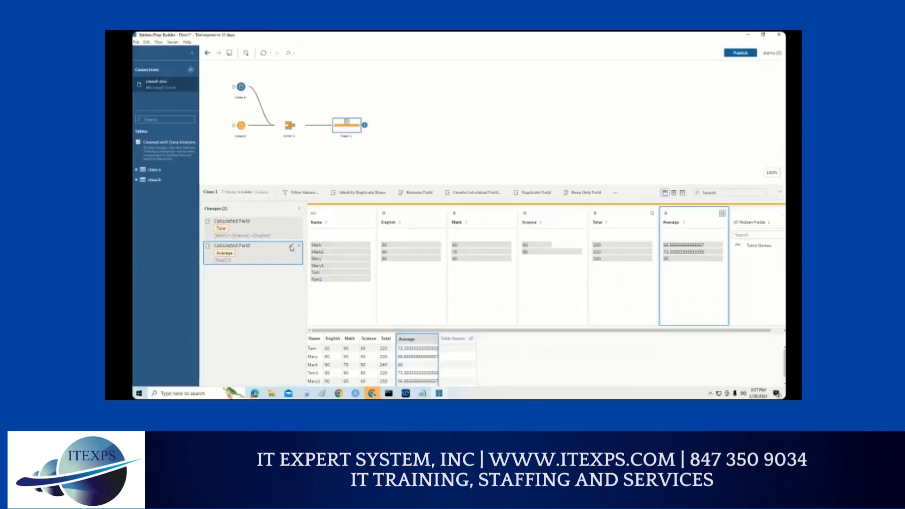
click(293, 242)
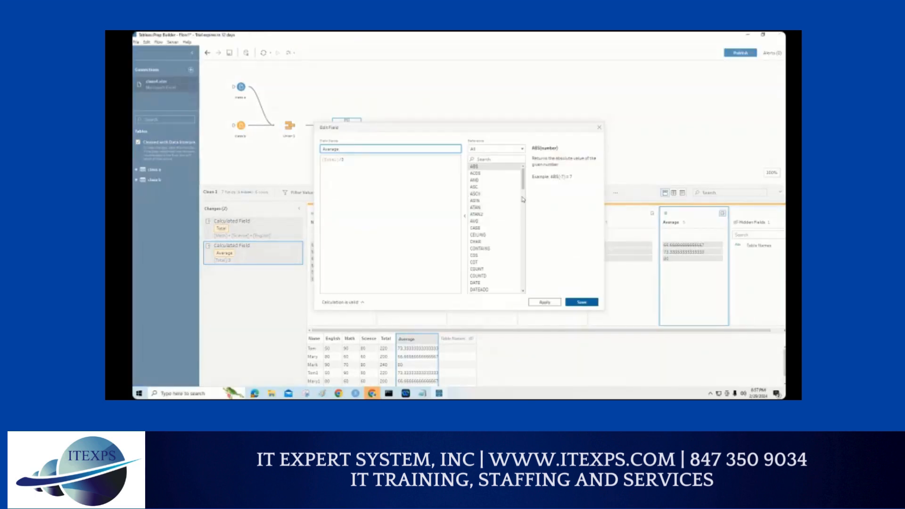
drag(523, 182, 517, 259)
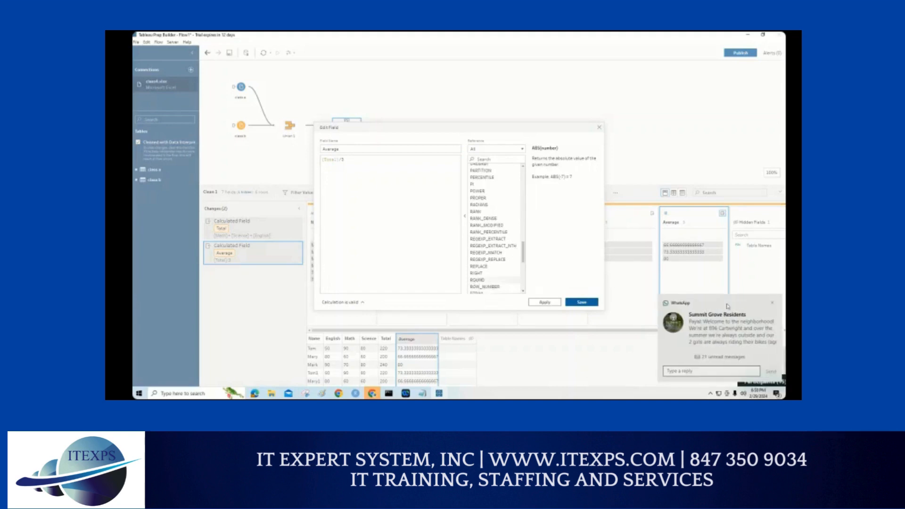
click(772, 304)
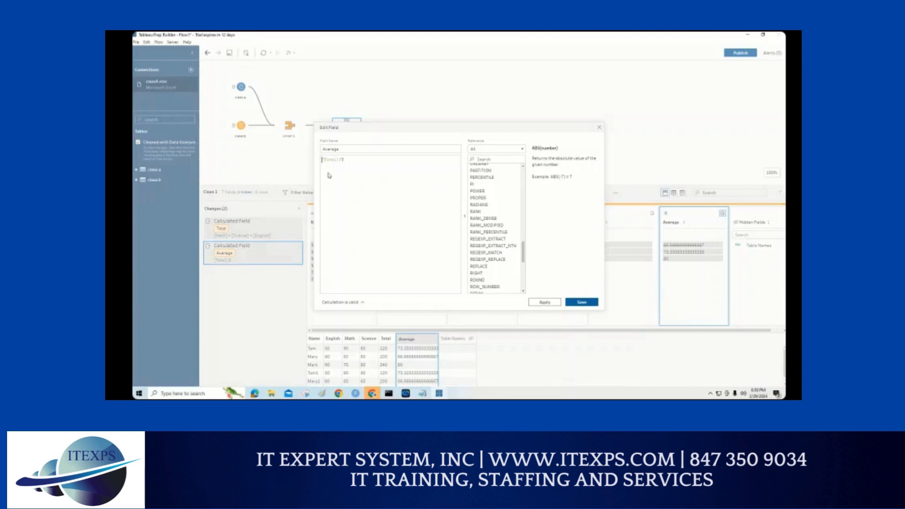
text(round()
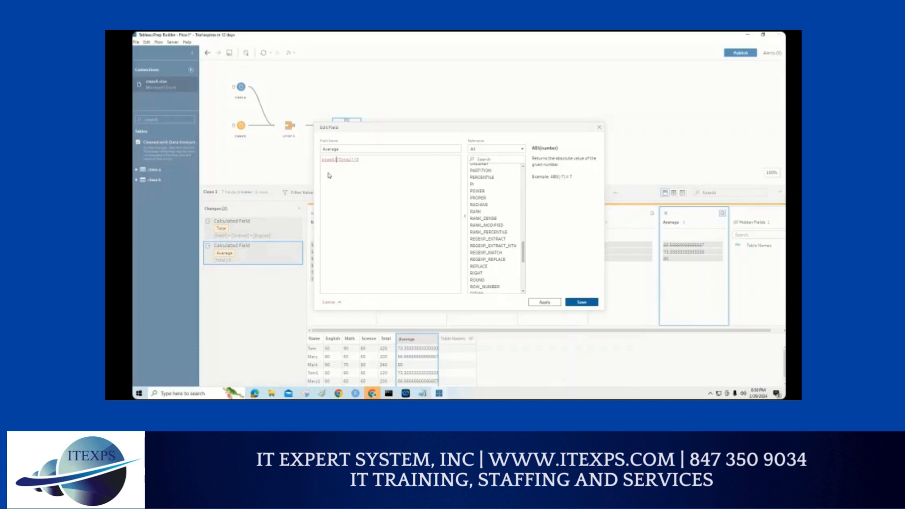
key(End)
text(,2))
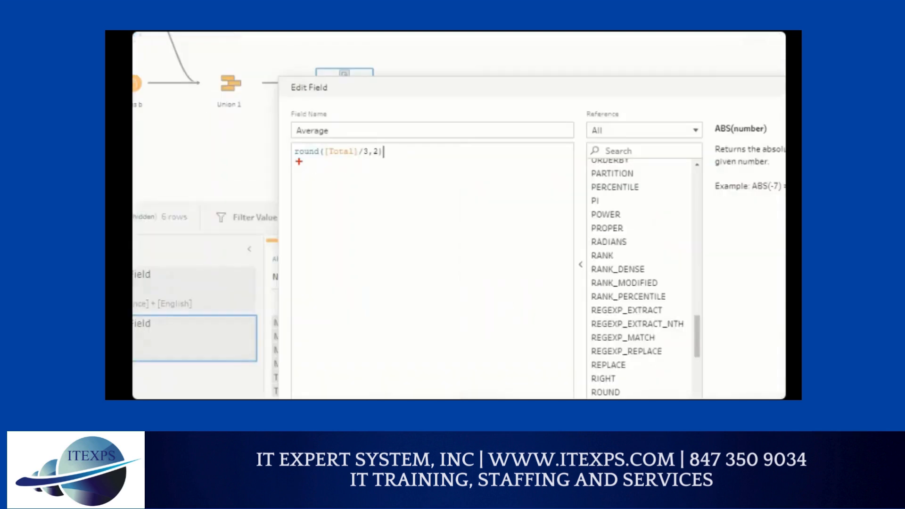
drag(297, 160, 319, 161)
mouse_move(287, 219)
mouse_down()
mouse_move(299, 243)
mouse_move(322, 220)
mouse_up()
mouse_move(325, 224)
mouse_down()
mouse_move(340, 246)
mouse_move(325, 233)
mouse_move(374, 237)
mouse_move(398, 220)
mouse_move(418, 237)
mouse_up()
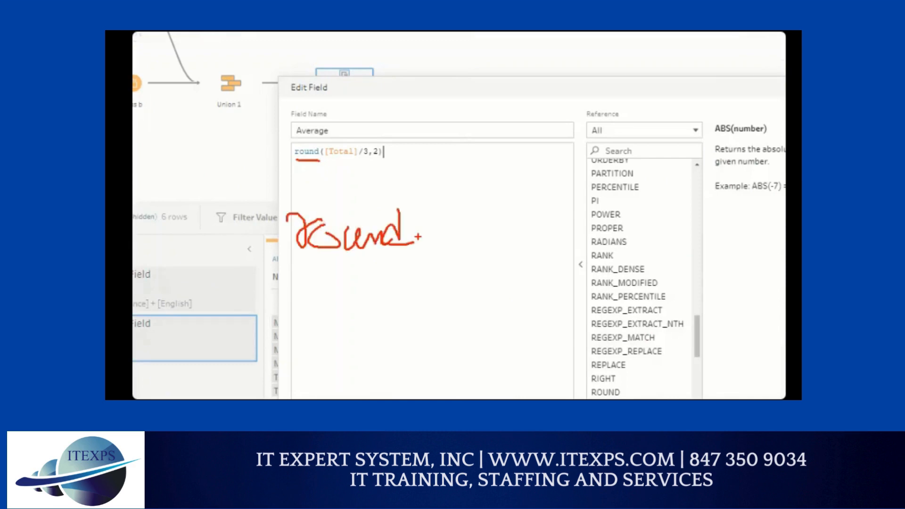
mouse_move(441, 180)
mouse_down()
mouse_move(419, 247)
mouse_move(484, 290)
mouse_up()
mouse_move(662, 164)
mouse_down()
mouse_move(691, 282)
mouse_move(679, 282)
mouse_up()
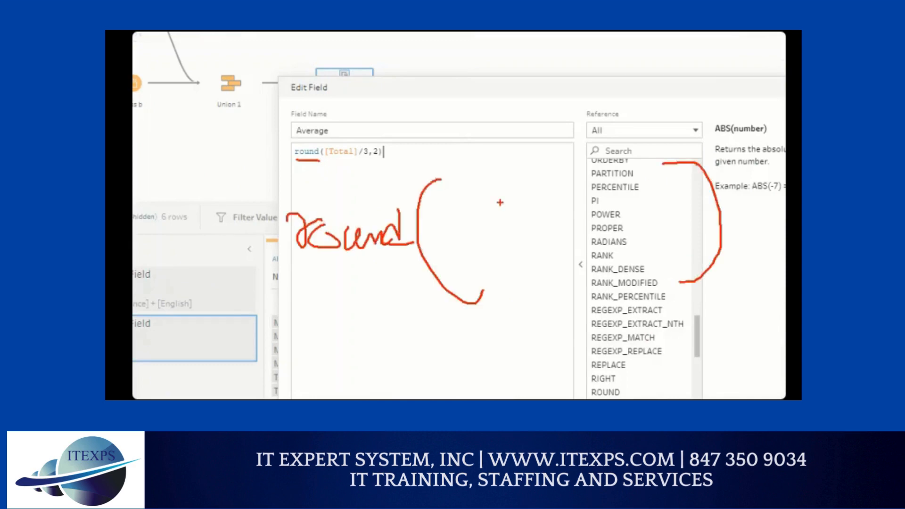
mouse_move(465, 204)
mouse_down()
mouse_move(491, 198)
mouse_move(480, 225)
mouse_move(488, 212)
mouse_move(504, 223)
mouse_move(510, 206)
mouse_up()
mouse_move(521, 201)
mouse_down()
mouse_move(514, 218)
mouse_move(544, 198)
mouse_move(549, 180)
mouse_move(536, 217)
mouse_up()
drag(465, 184, 478, 232)
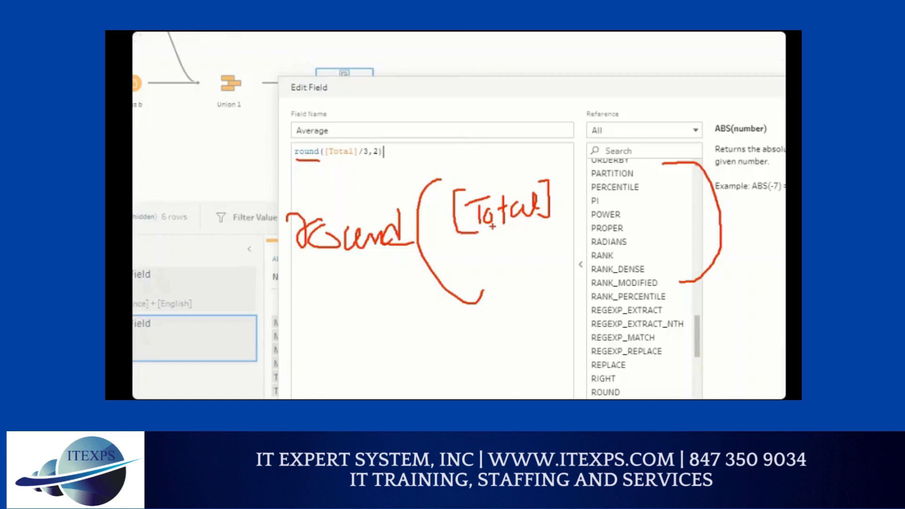
drag(570, 161, 541, 250)
drag(564, 211, 563, 230)
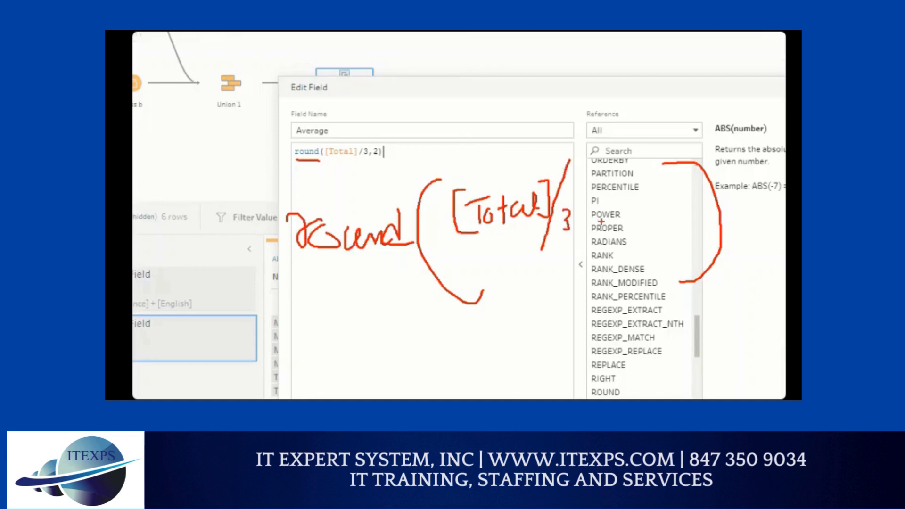
mouse_move(624, 191)
mouse_down()
mouse_move(628, 216)
mouse_move(650, 218)
mouse_up()
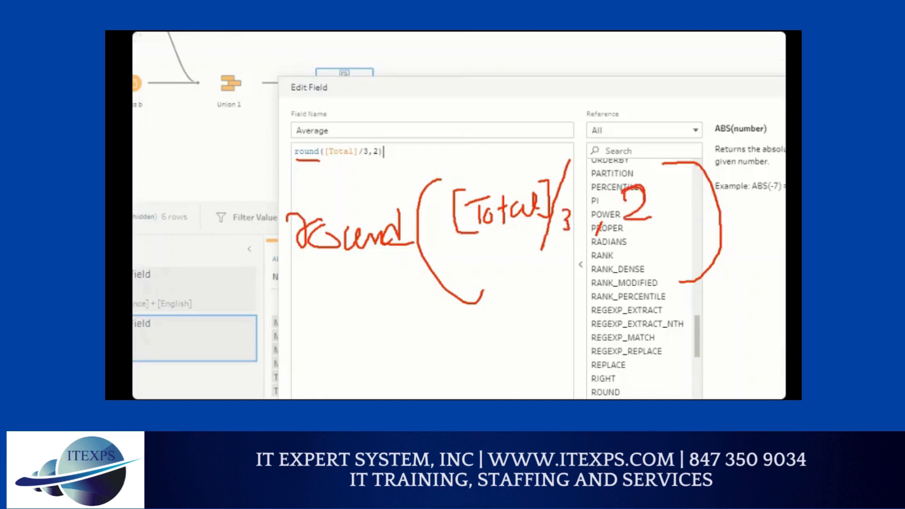
key(Escape)
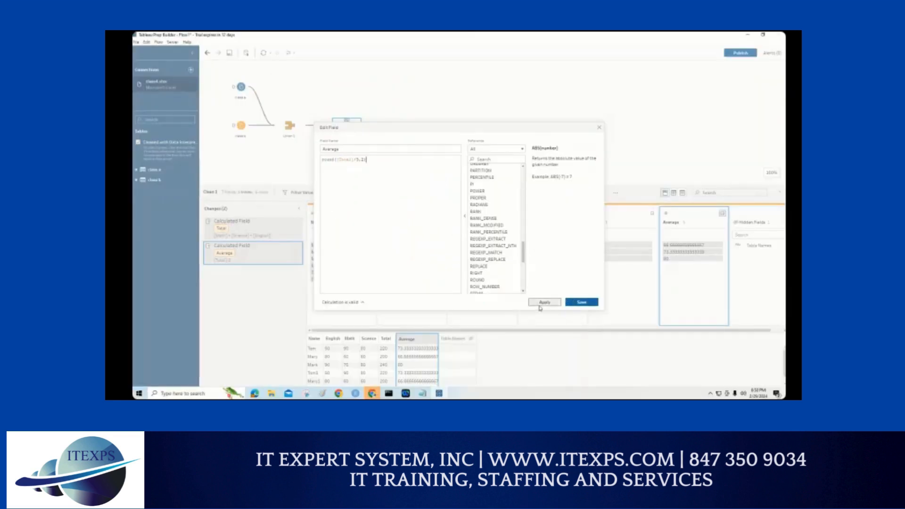
Step: Apply the rounded formula to the Average field
click(542, 303)
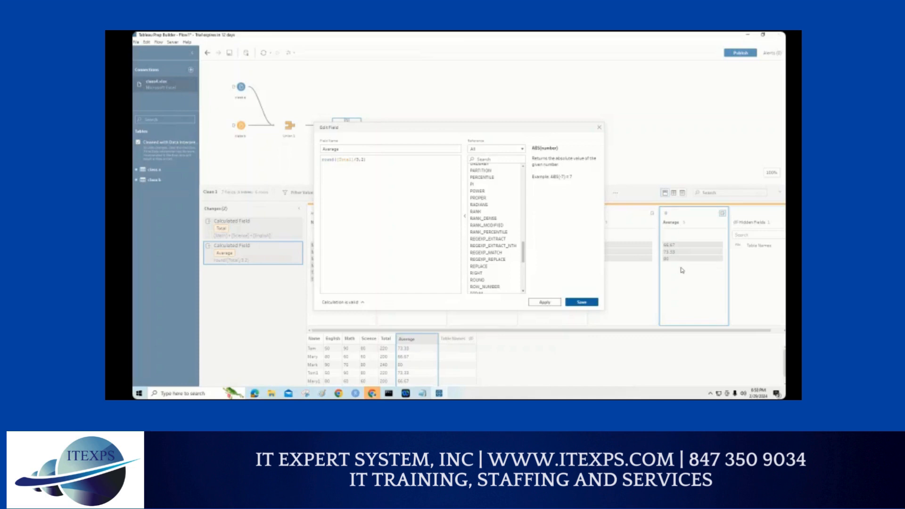
key(ctrl+1)
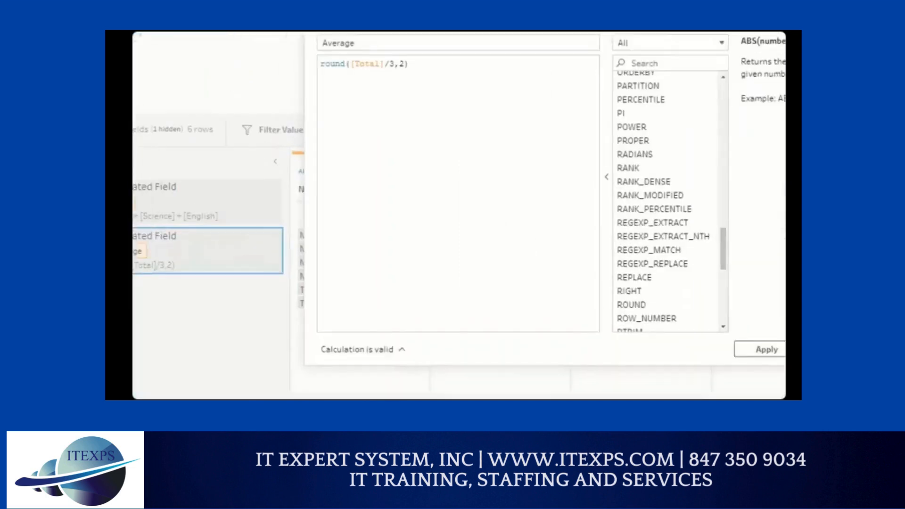
click(276, 240)
mouse_move(317, 250)
mouse_down()
mouse_move(298, 265)
mouse_move(315, 250)
mouse_move(319, 267)
mouse_move(325, 214)
mouse_move(380, 120)
mouse_up()
drag(358, 87, 454, 88)
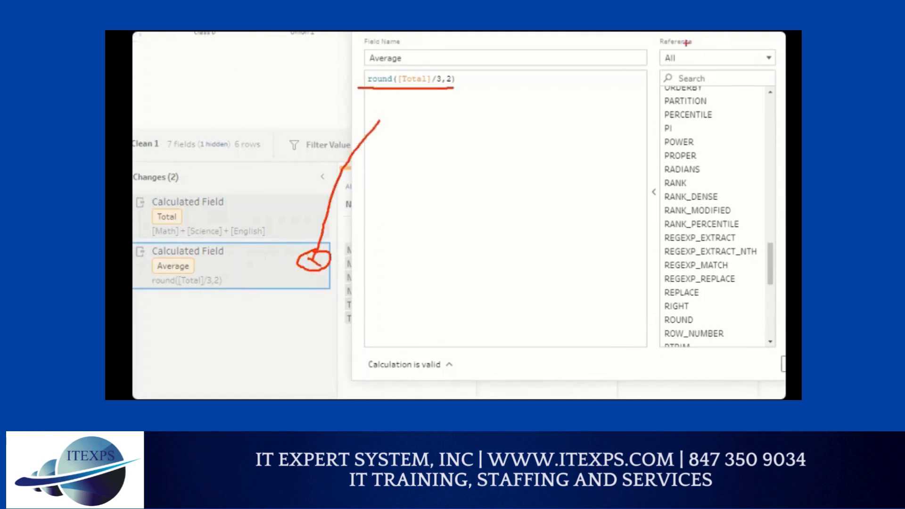
mouse_move(677, 42)
mouse_down()
mouse_move(646, 101)
mouse_move(630, 211)
mouse_move(644, 351)
mouse_move(768, 367)
mouse_move(760, 167)
mouse_move(733, 49)
mouse_up()
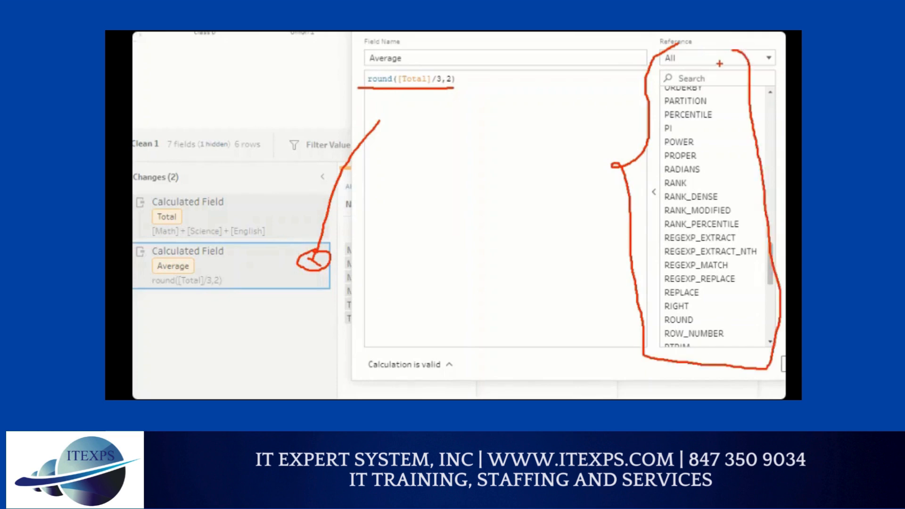
key(Escape)
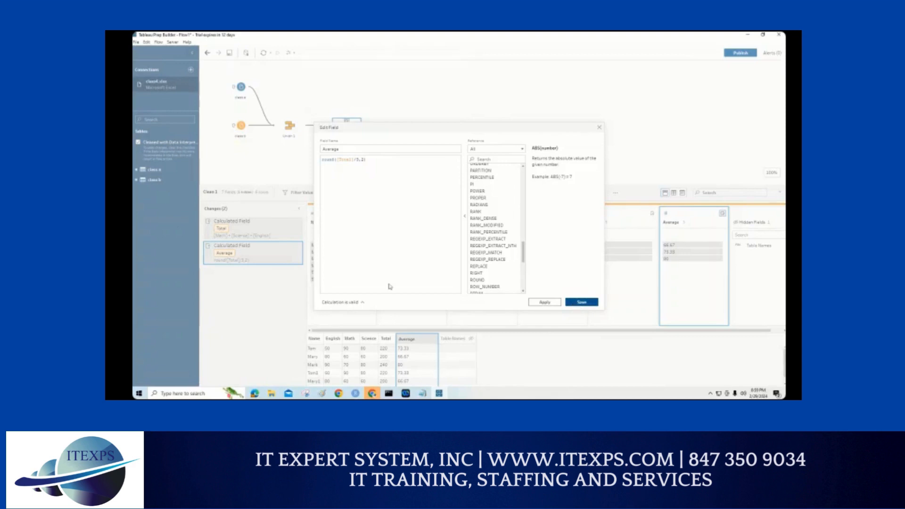
Step: Save the edited Average calculation and close its editor
click(582, 302)
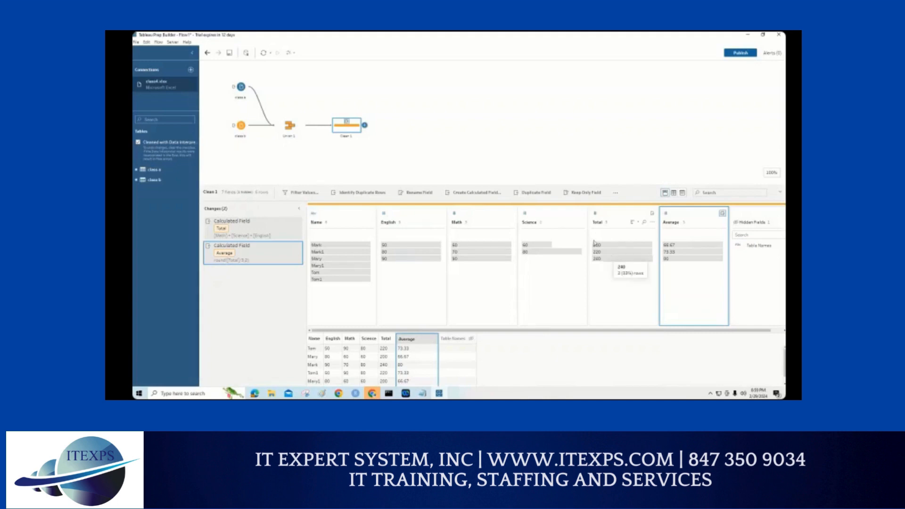
Step: Create a new calculated field in the Clean 1 step and name it Grade
click(490, 195)
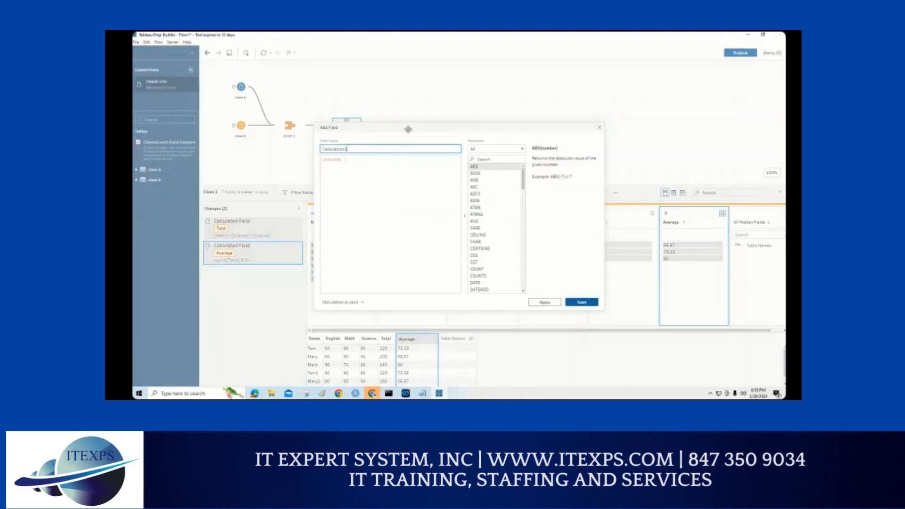
drag(407, 129, 463, 195)
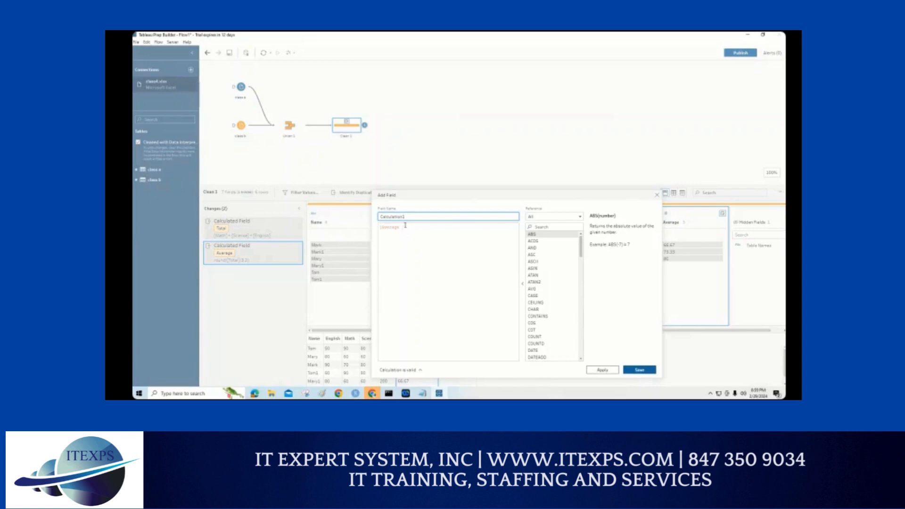
click(381, 228)
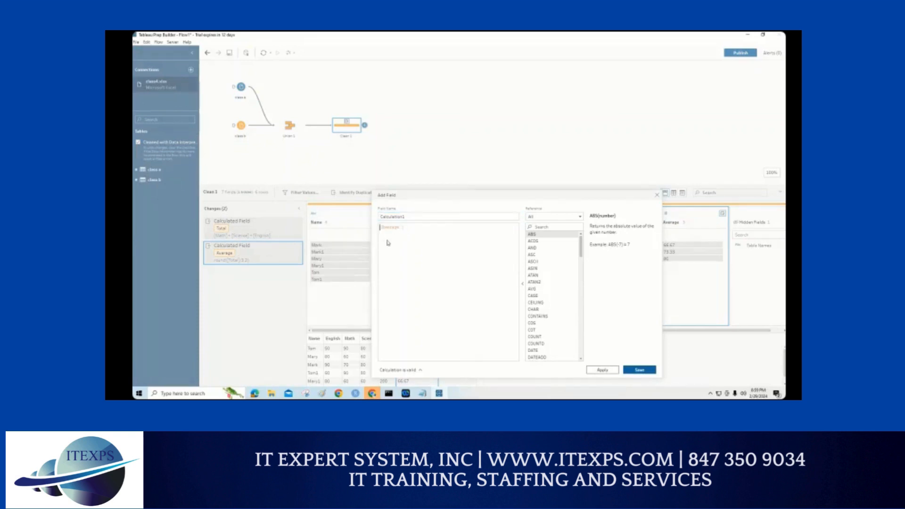
drag(412, 218, 373, 215)
text(S)
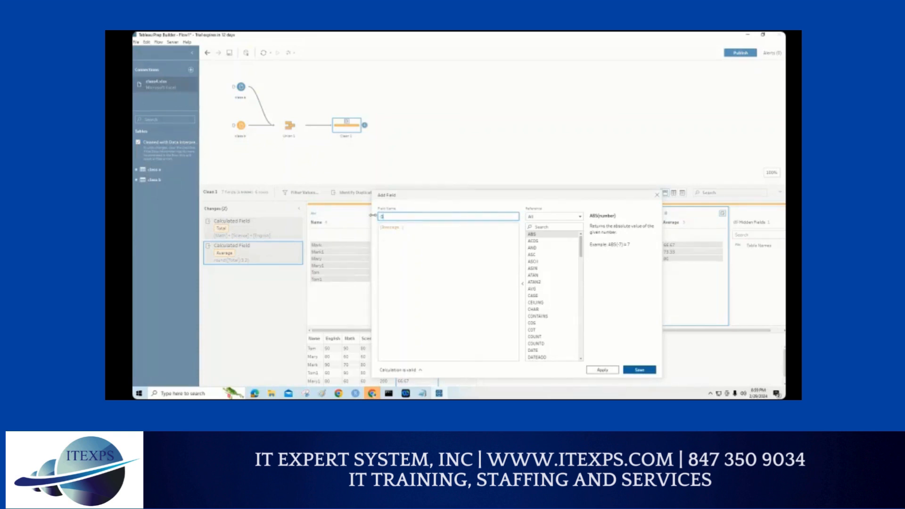
drag(431, 196, 429, 204)
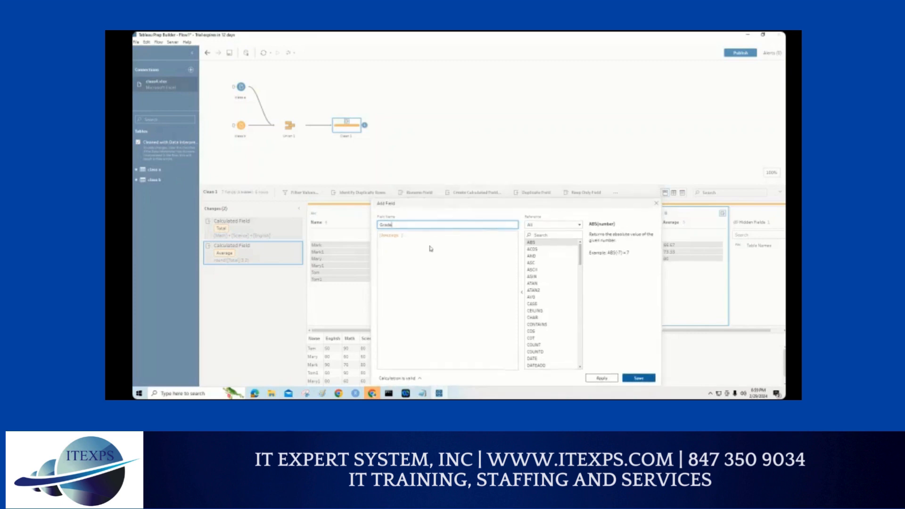
Step: Begin the Grade formula with the condition IF [Average] <60 THEN and the result return "Poor"
click(383, 243)
text(IF [Average])
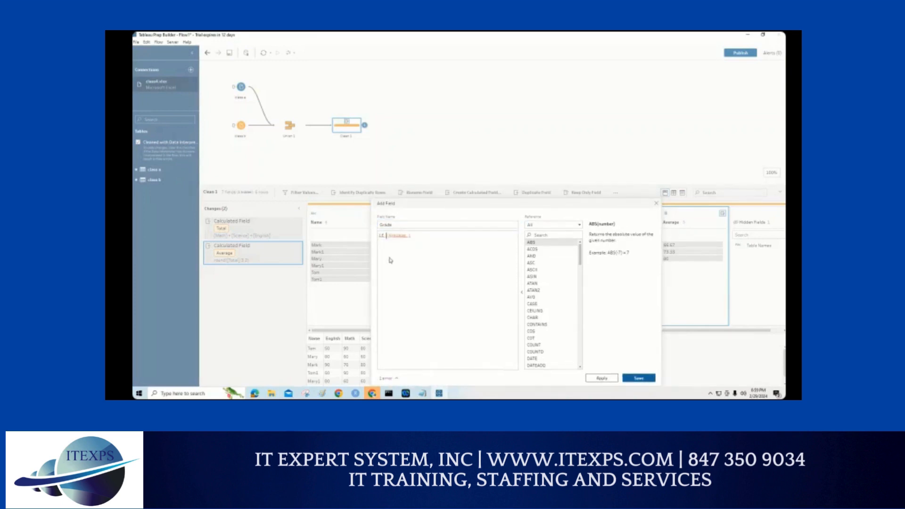
text( <60)
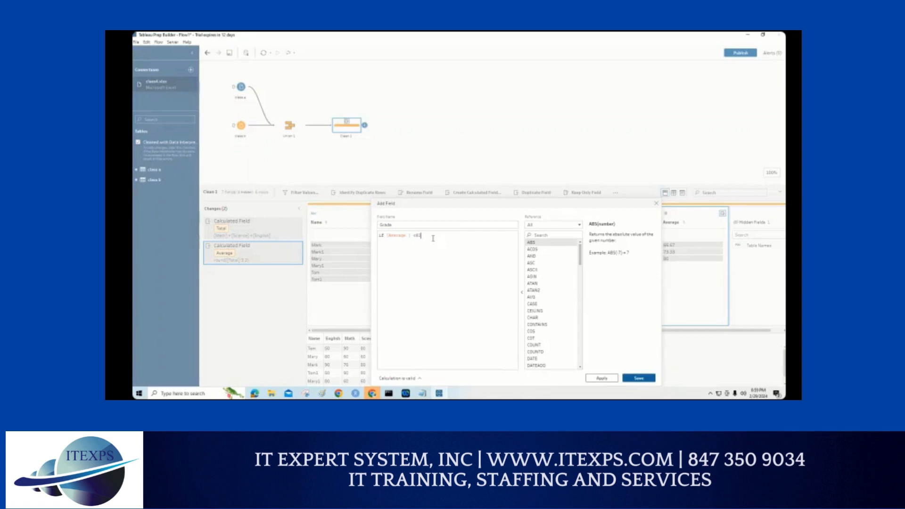
text( THEN)
key(Return)
key(Tab)
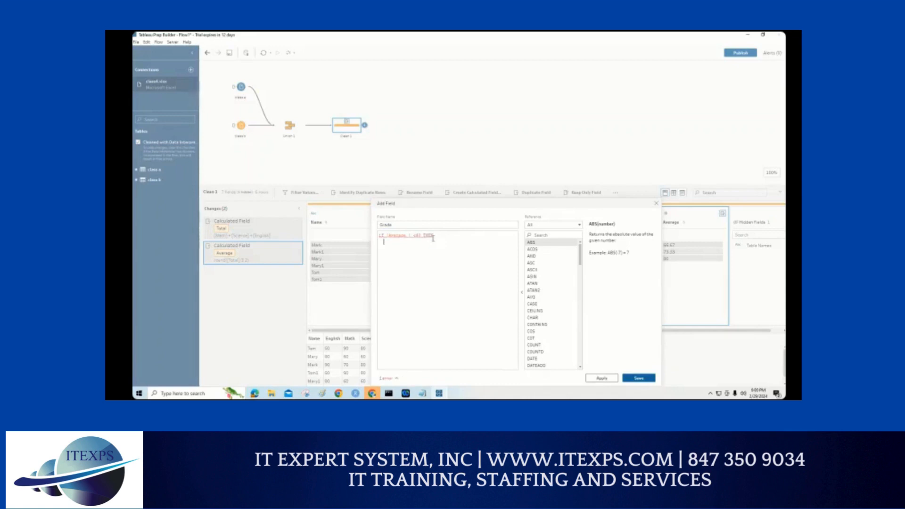
text(")
key(BackSpace)
text(return "Poor" )
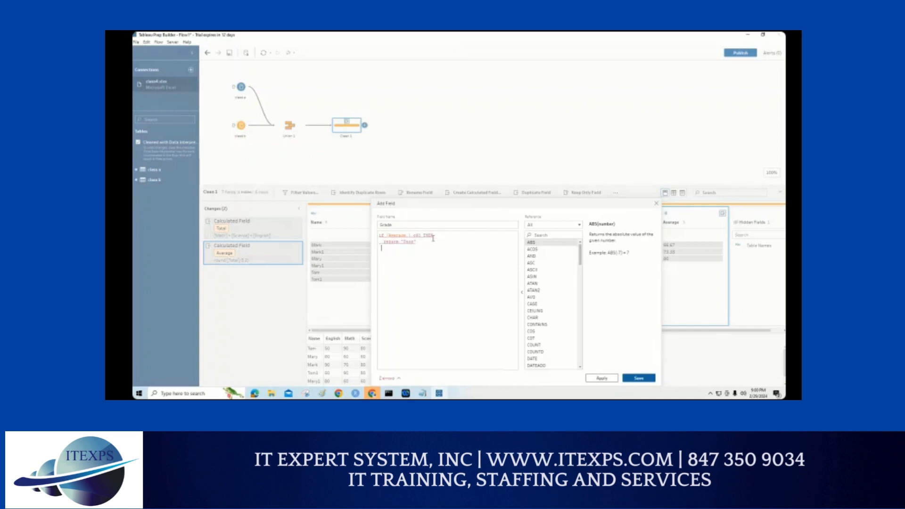
text(else)
Step: Add an ELSE branch with return "Fail" to the Grade formula and close it with end
key(Return)
key(Return)
text(return "Fa)
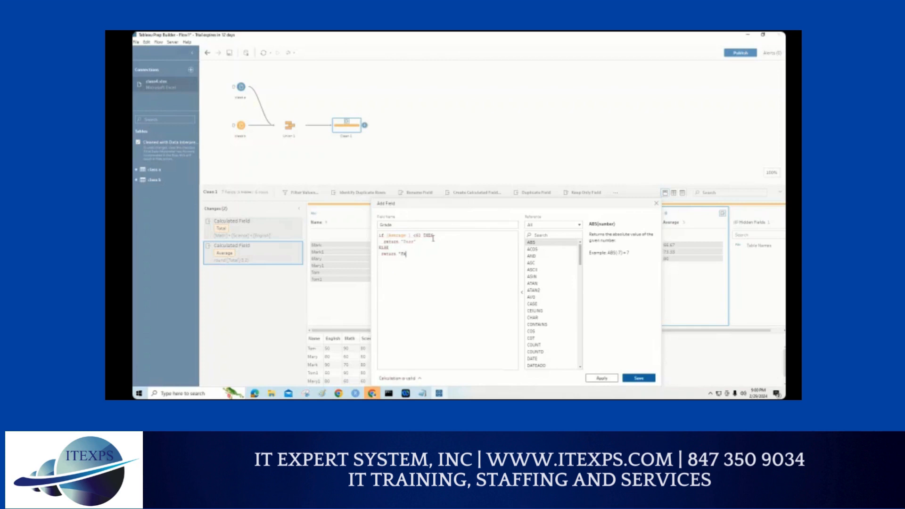
text(il")
key(Return)
text(end)
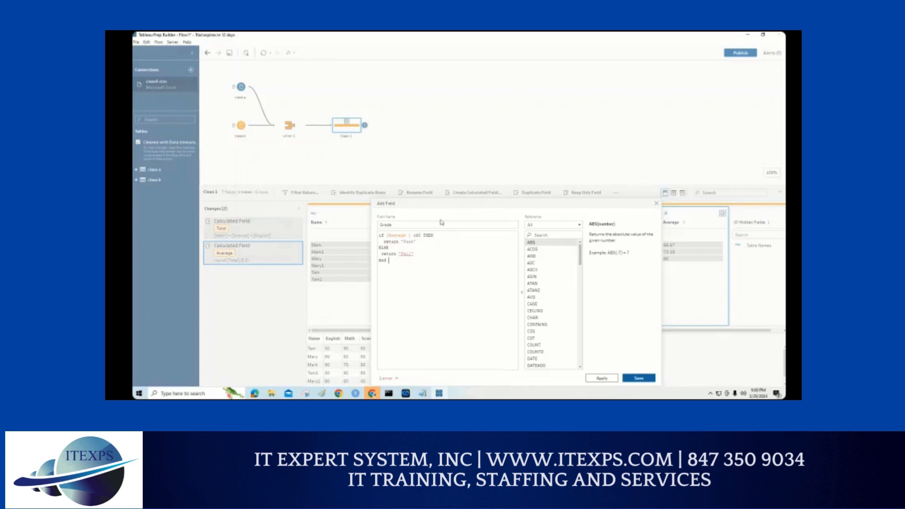
Step: Check the Grade formula's error details and delete the return keyword before "Fail"
drag(448, 204, 457, 155)
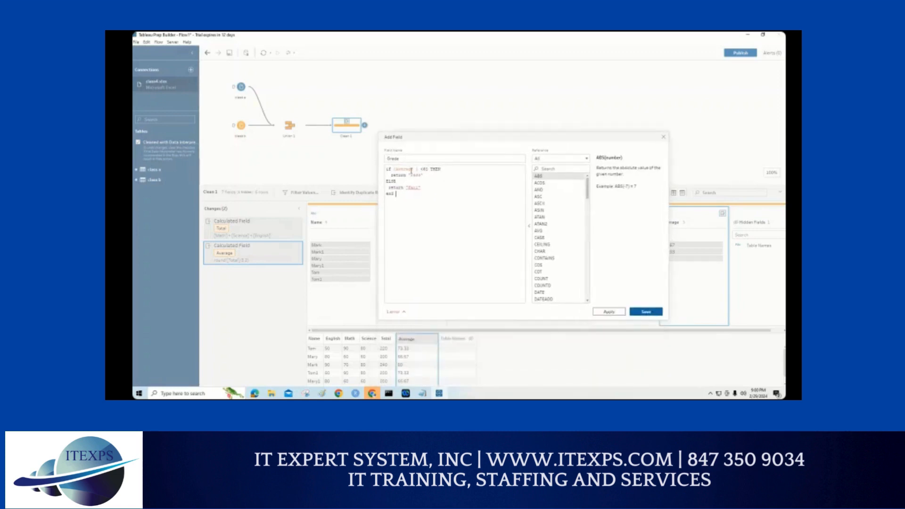
double_click(396, 187)
click(403, 312)
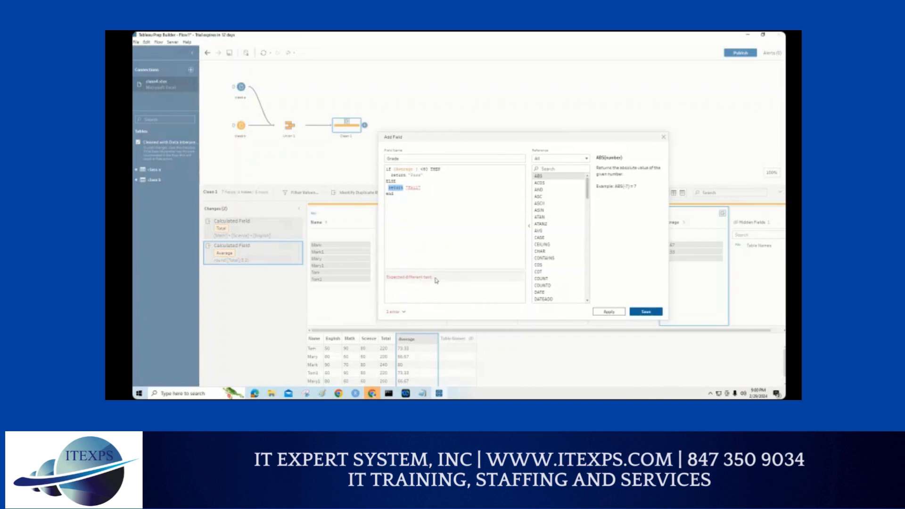
click(412, 205)
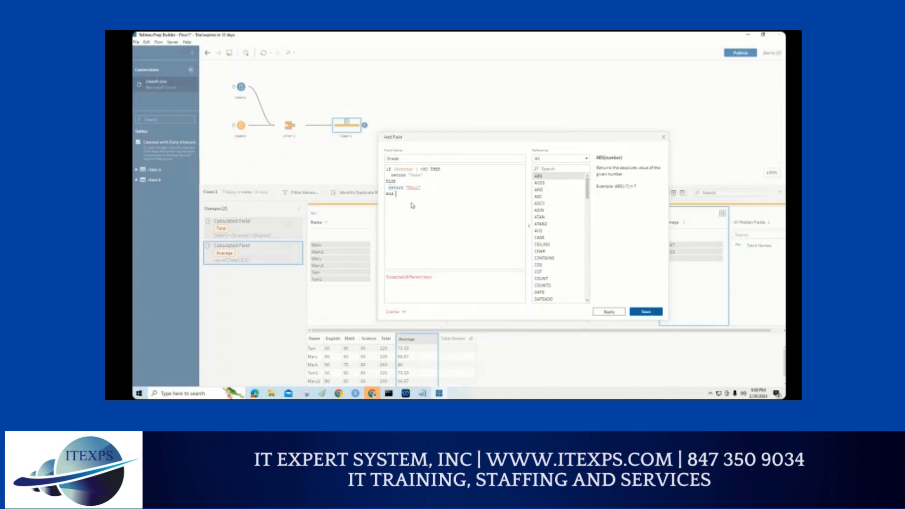
double_click(397, 187)
key(Delete)
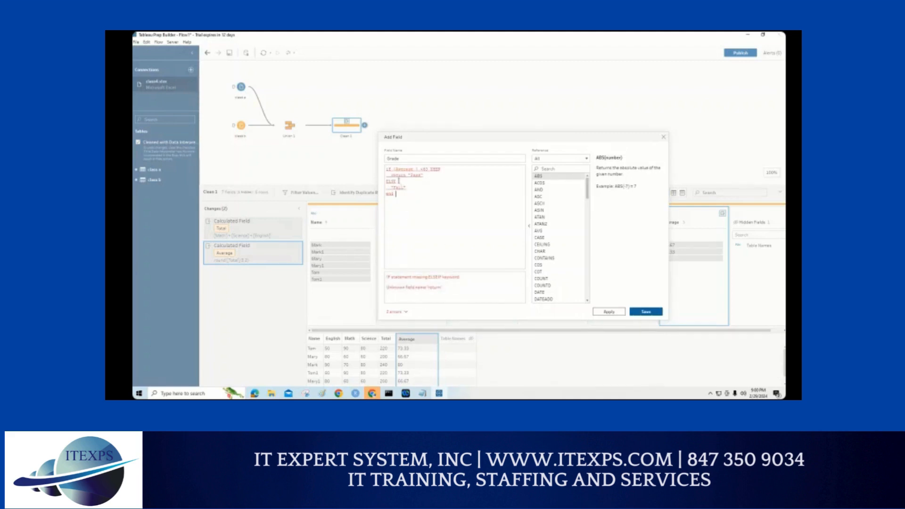
Step: Try turning ELSE into ELSEIF in the Grade formula and delete that keyword
click(400, 182)
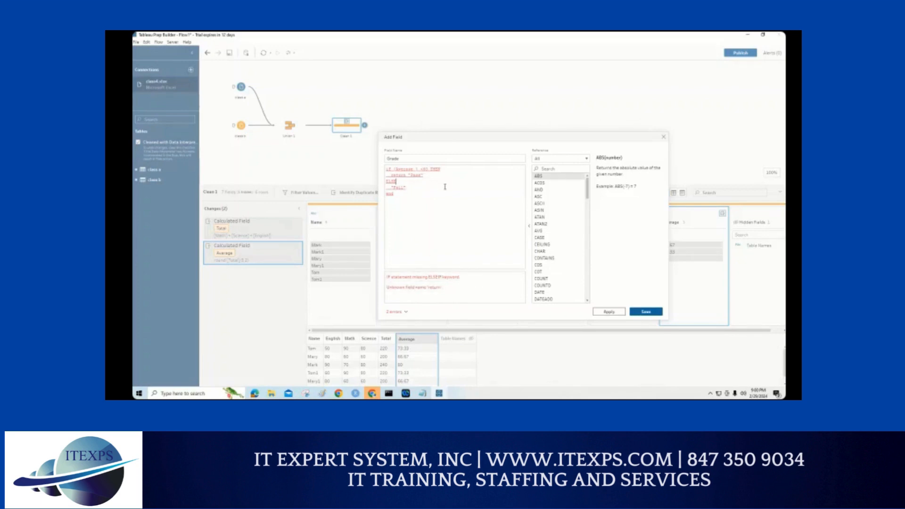
text(I)
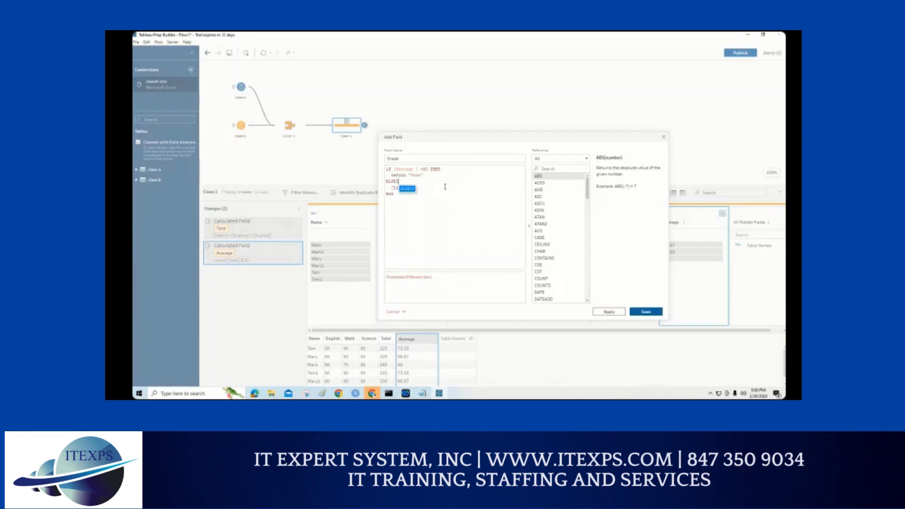
key(BackSpace)
key(BackSpace)
key(BackSpace)
key(BackSpace)
key(BackSpace)
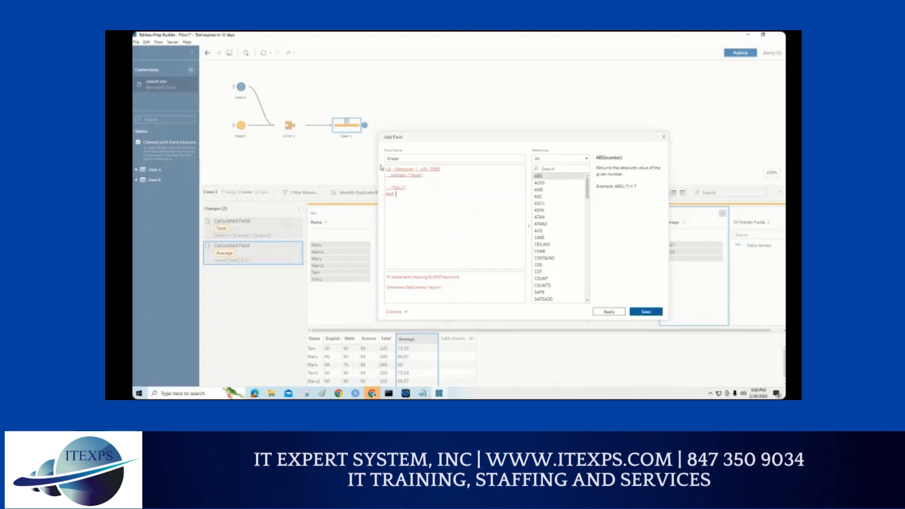
Step: Select the whole Grade formula, switch to Chrome to search for "tableau if statement", and open Tableau's Logical Functions help page
key(ctrl+a)
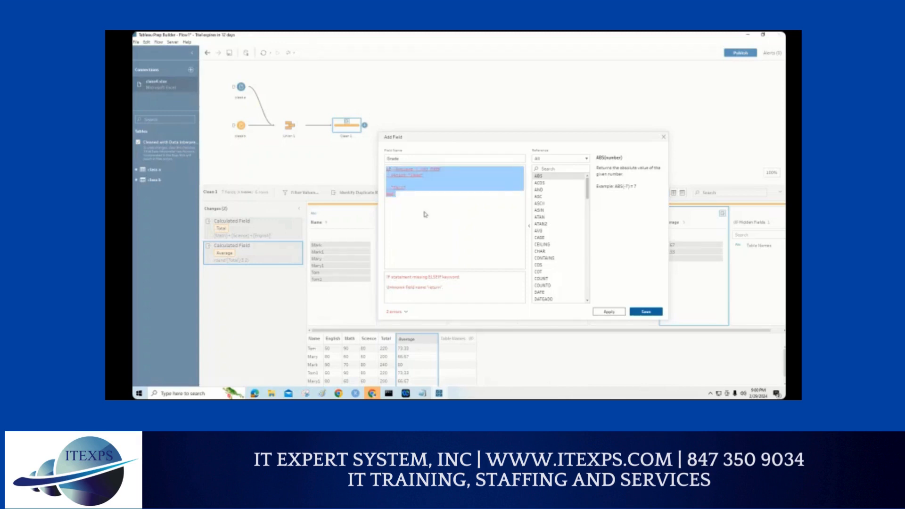
click(341, 393)
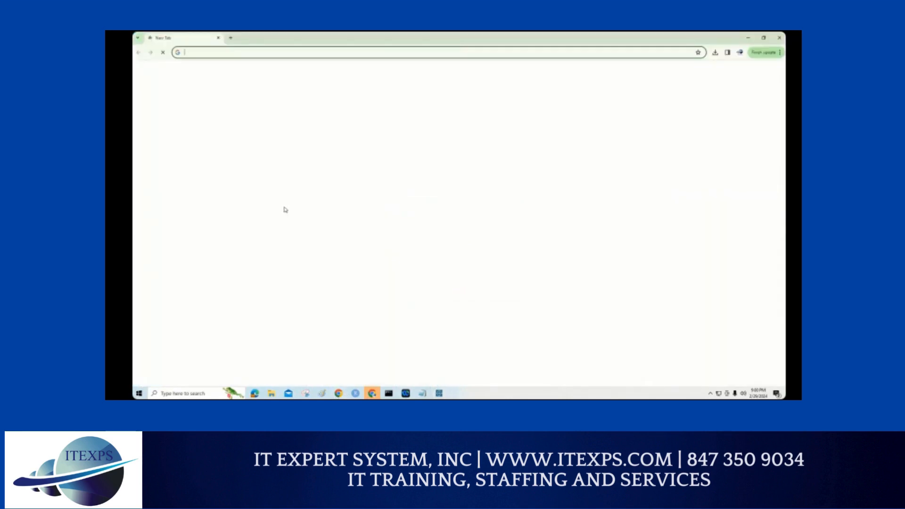
text(Tableau)
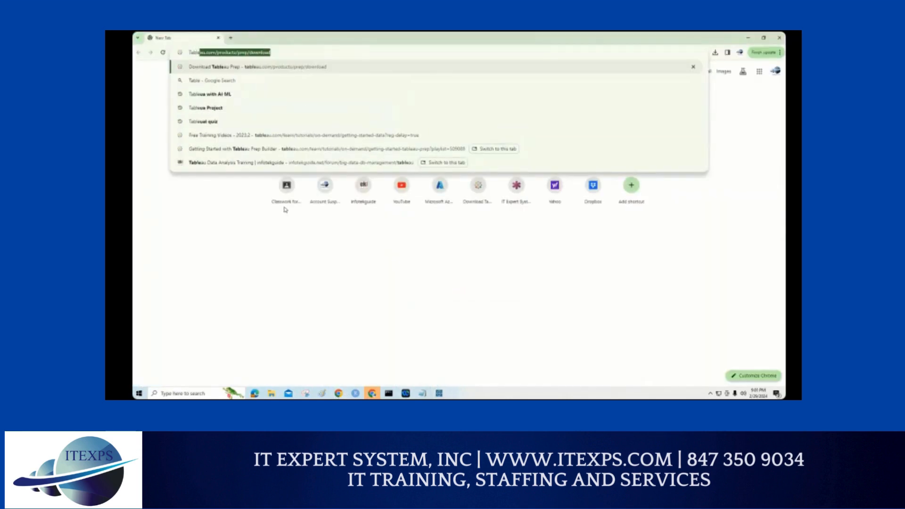
text( if st)
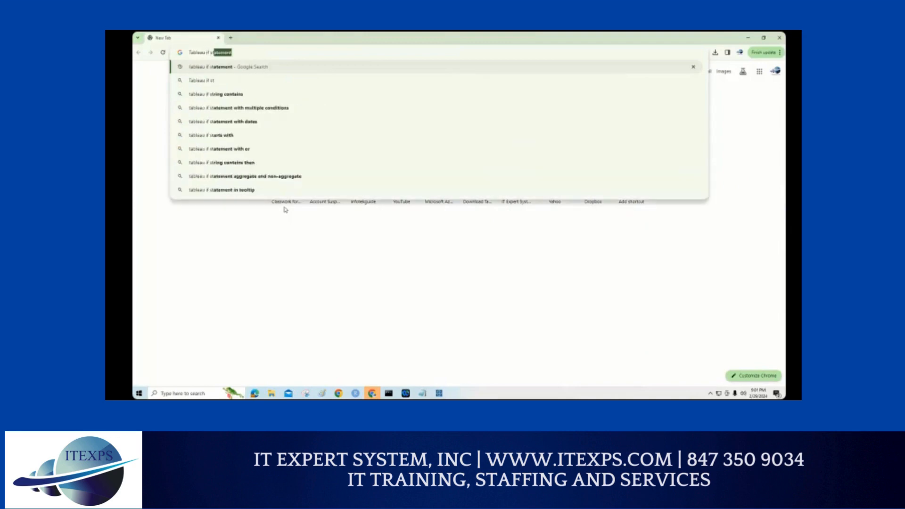
key(Return)
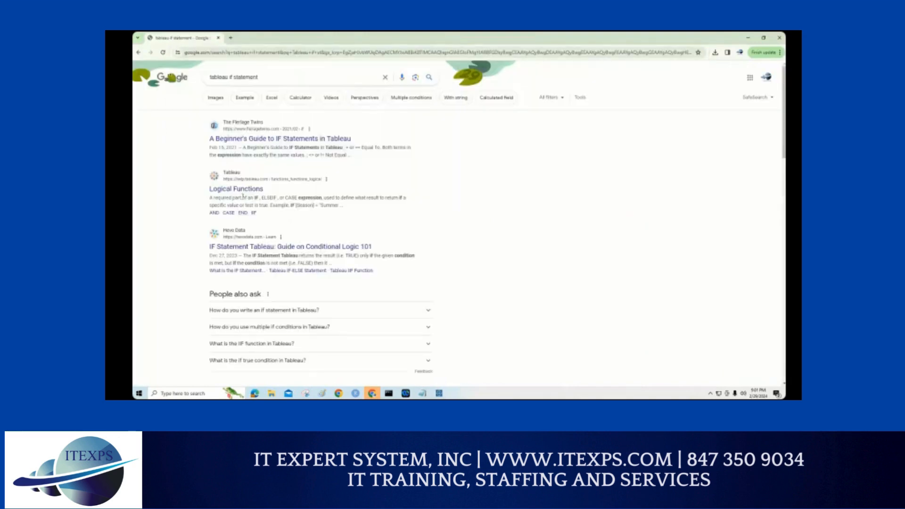
click(245, 189)
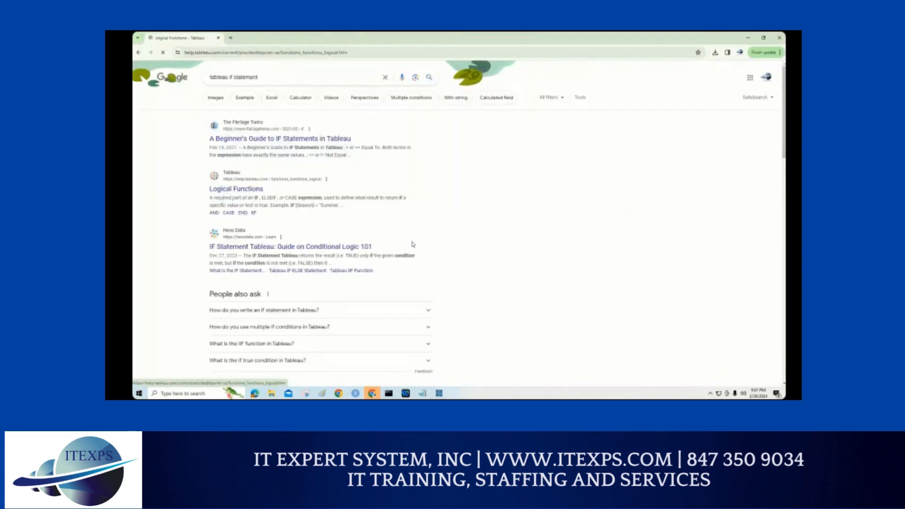
Step: Copy the IF/THEN/ELSEIF example under "Why use logical calculations" and paste it over the Grade formula in Tableau Prep Builder
scroll(367, 318, down, 2)
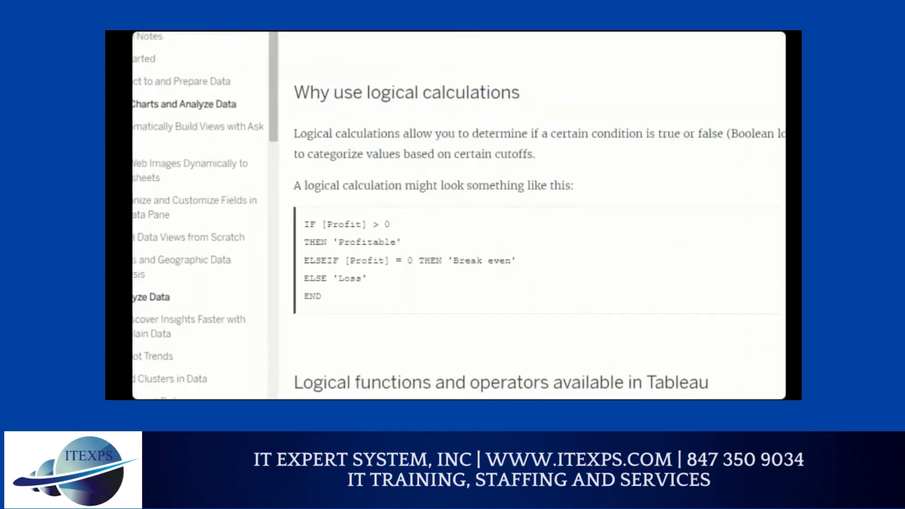
drag(326, 218, 412, 216)
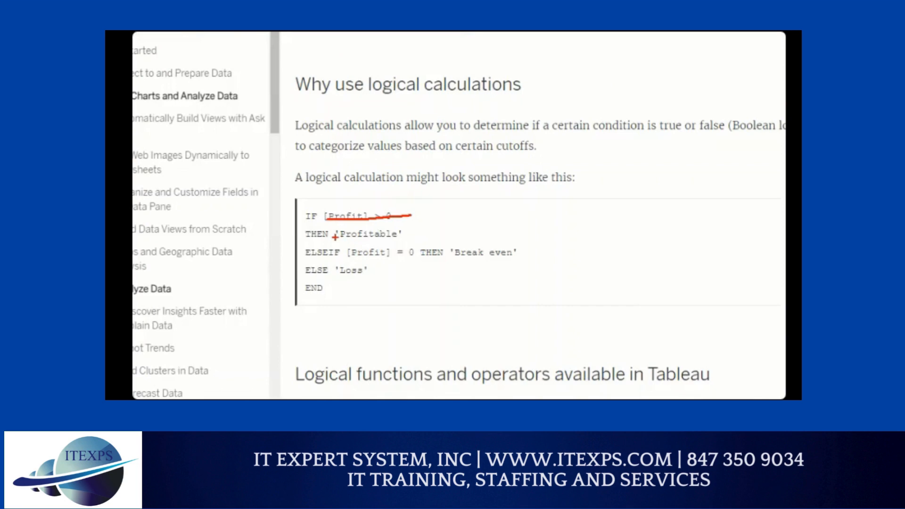
drag(334, 237, 388, 236)
drag(307, 259, 342, 259)
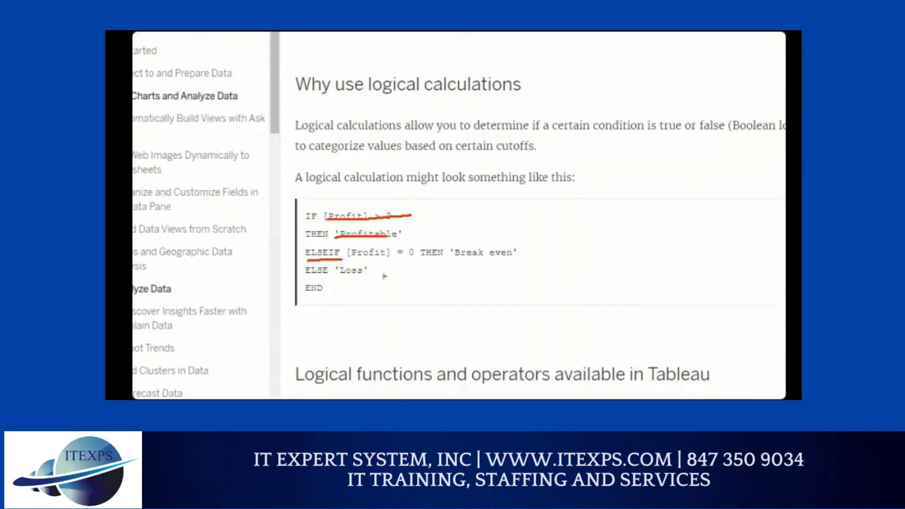
key(Escape)
drag(313, 290, 295, 255)
key(ctrl+c)
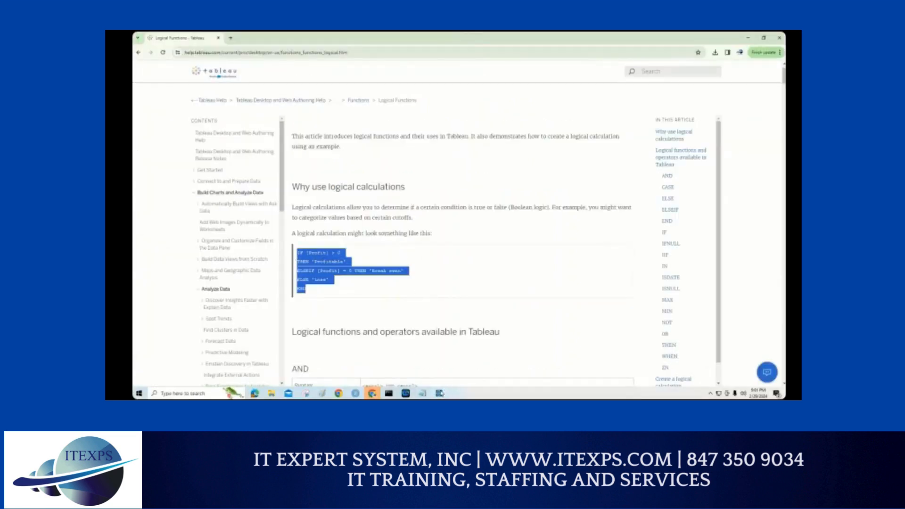
click(440, 393)
key(ctrl+v)
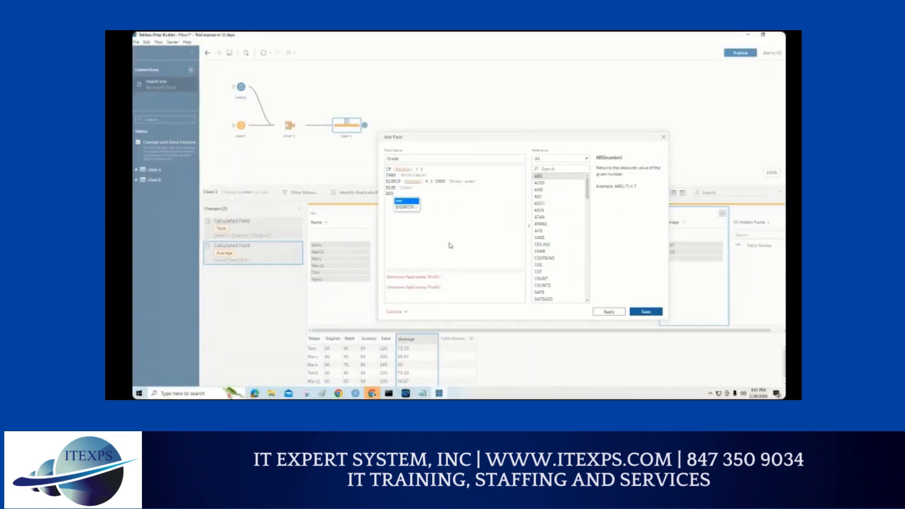
Step: Change the IF condition in the pasted Grade formula to [Average] <60
double_click(408, 170)
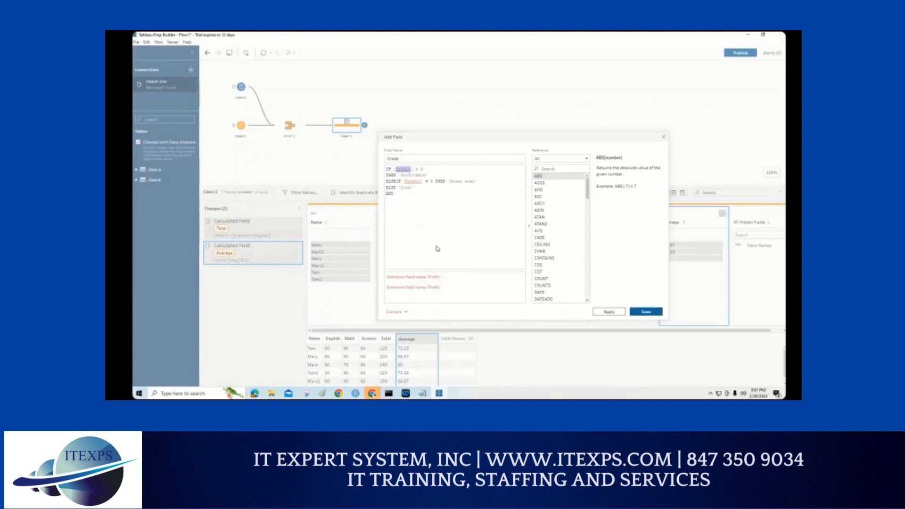
text([A)
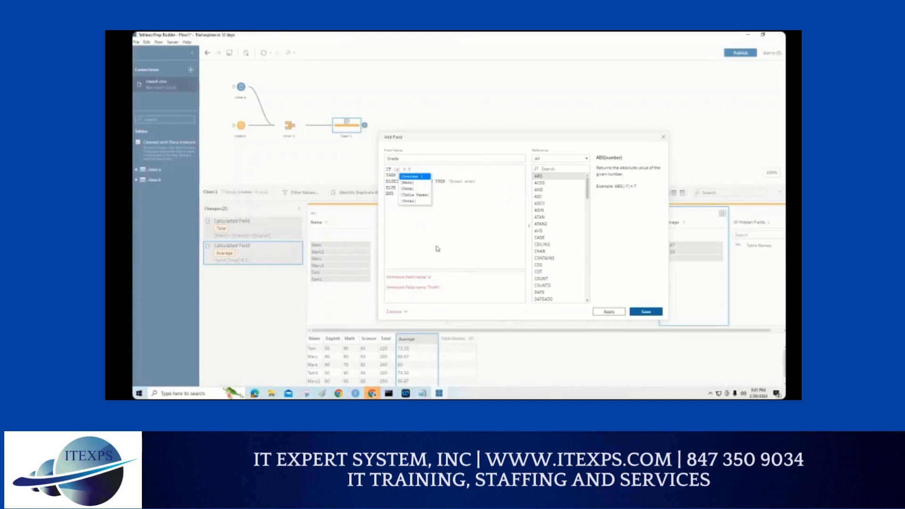
key(Return)
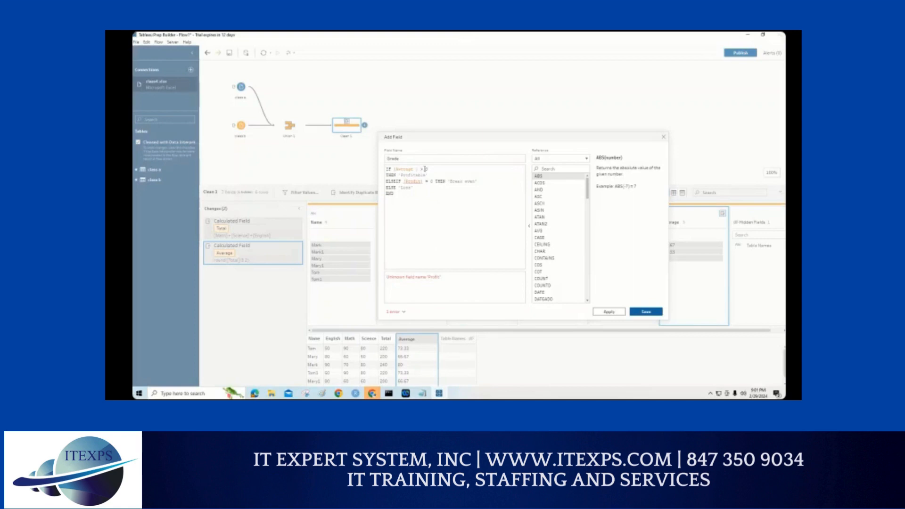
drag(421, 169, 431, 170)
key(BackSpace)
text(<80)
Step: Set the THEN result of the Grade formula to 'Fail' and delete the ELSEIF condition with its result
double_click(409, 176)
text(Fail)
drag(483, 181, 386, 181)
key(BackSpace)
Step: Set the ELSE result of the Grade formula to 'Pass' and remove the empty line above it
double_click(403, 187)
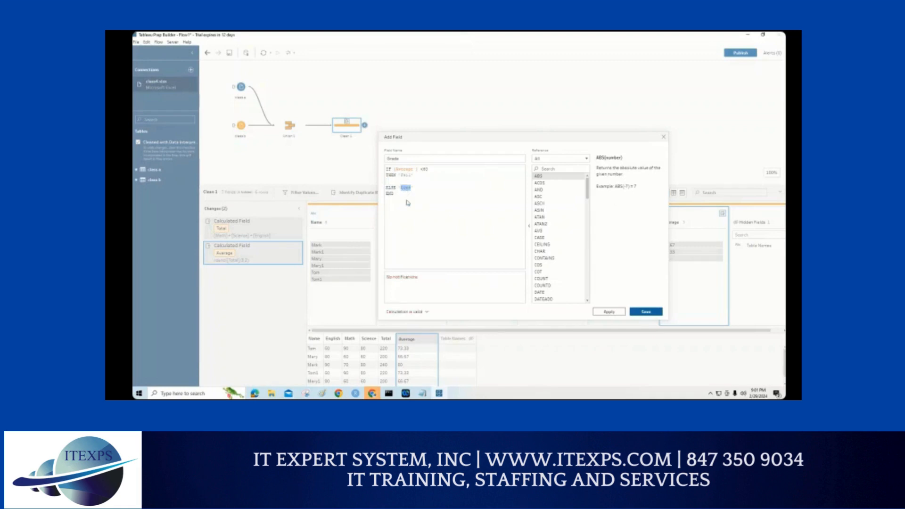
text(Pass)
key(Home)
key(BackSpace)
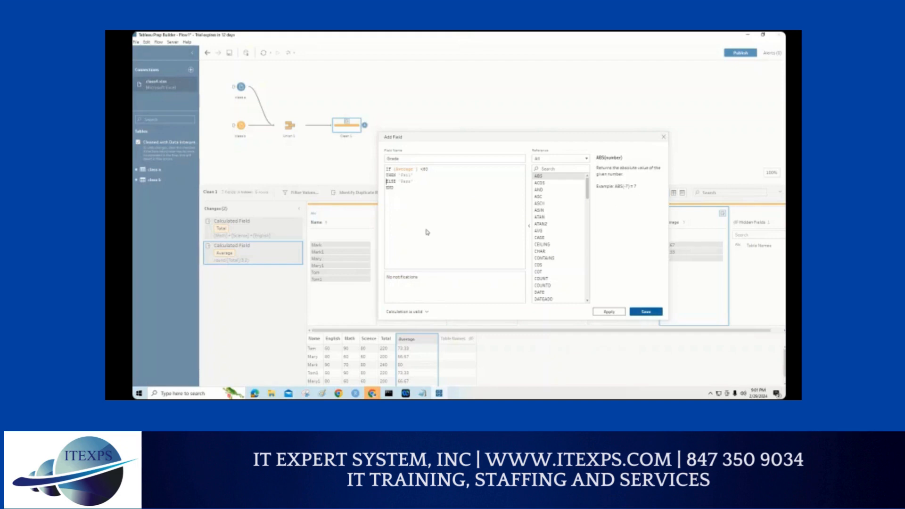
Step: Apply the Grade calculation to the Clean 1 step and close the field editor
drag(397, 195, 382, 168)
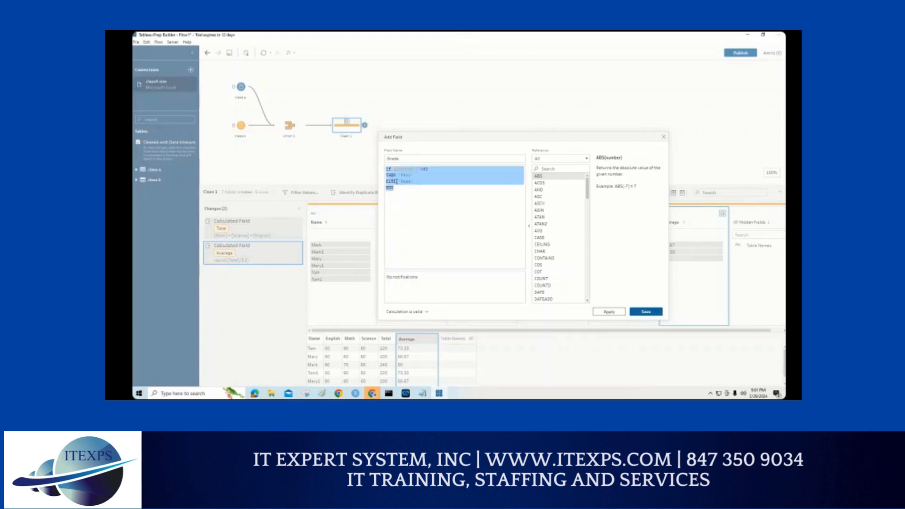
click(609, 312)
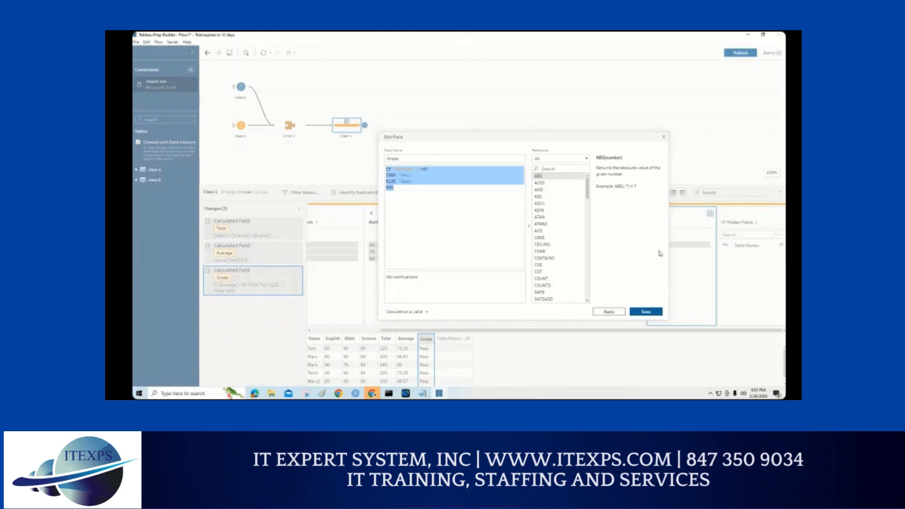
click(664, 139)
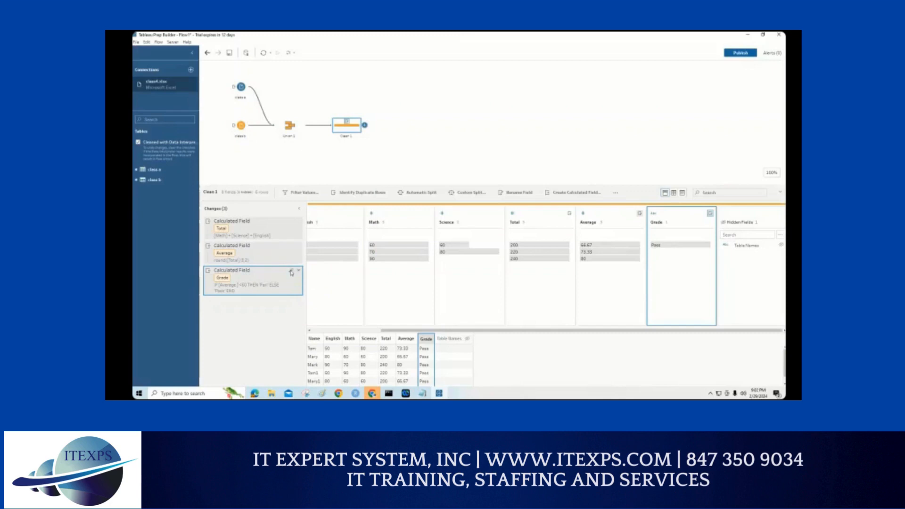
Step: Reopen the Grade calculation to review its condition and results, and compare the Average and Grade columns in the Clean 1 step
click(291, 271)
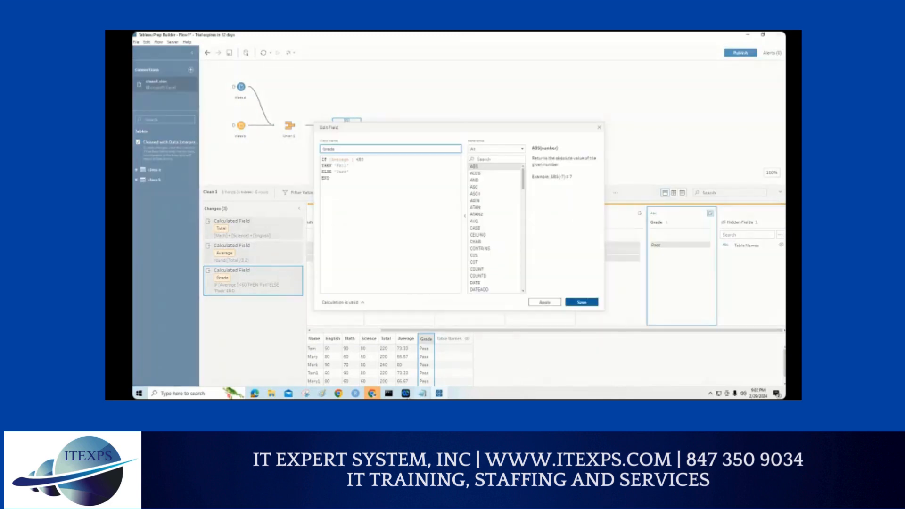
mouse_move(413, 394)
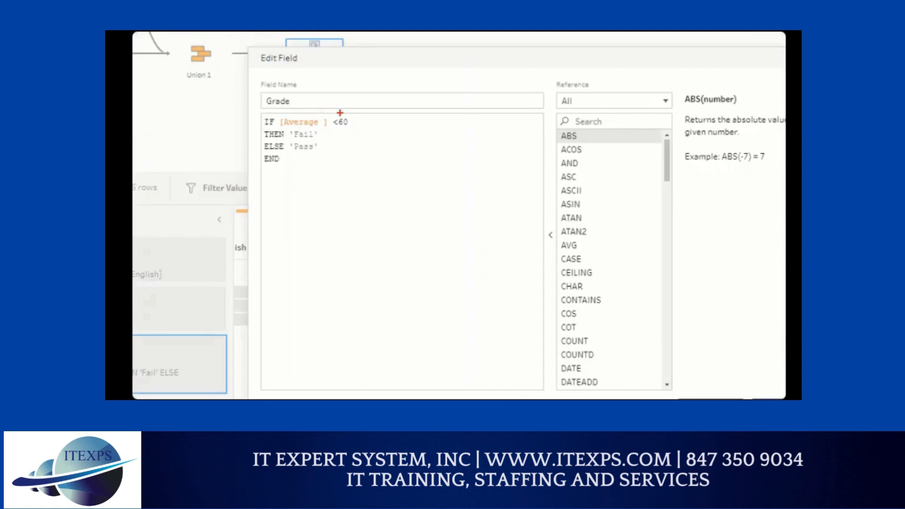
drag(343, 110, 318, 110)
mouse_move(286, 139)
mouse_down()
mouse_move(323, 138)
mouse_move(321, 152)
mouse_up()
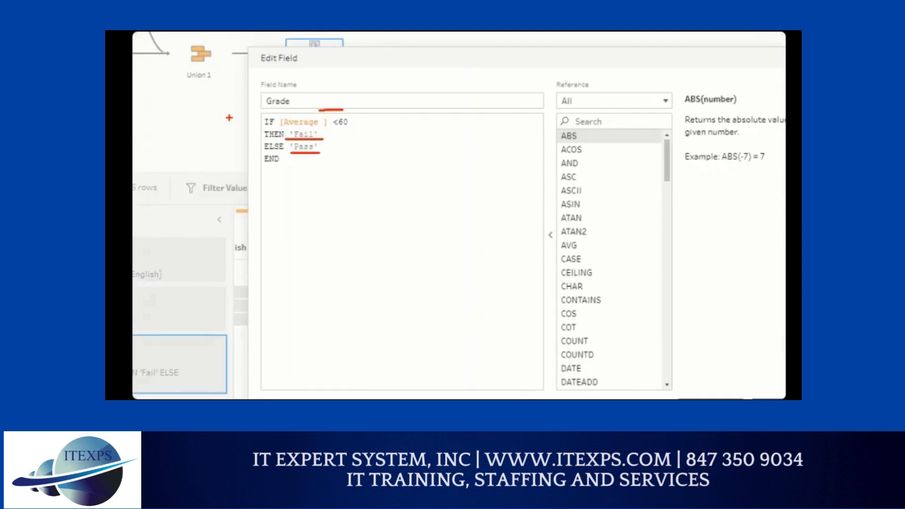
mouse_move(262, 118)
mouse_down()
mouse_move(242, 118)
mouse_move(243, 160)
mouse_move(251, 162)
mouse_up()
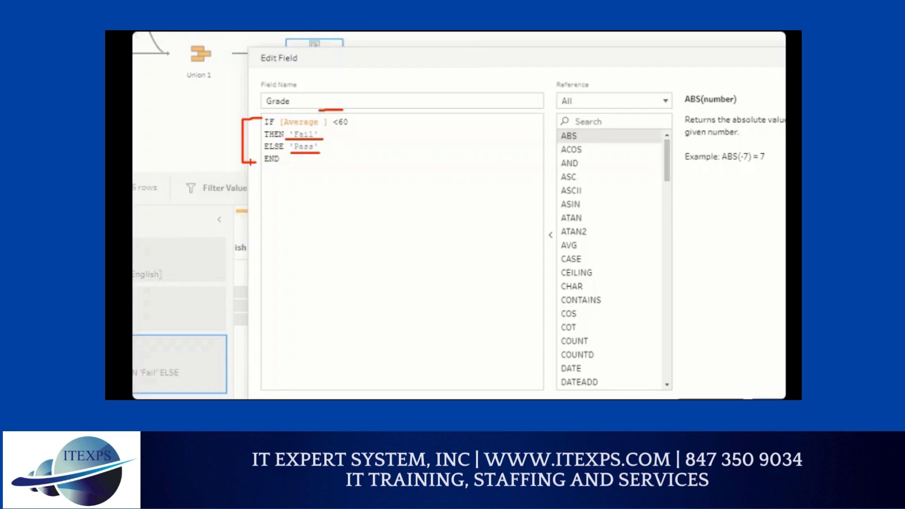
drag(281, 127, 321, 127)
key(Escape)
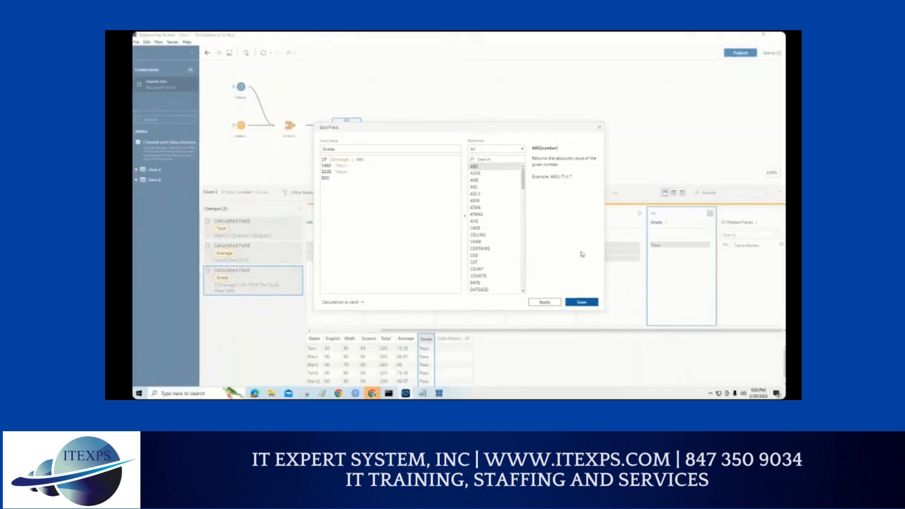
click(599, 128)
click(600, 128)
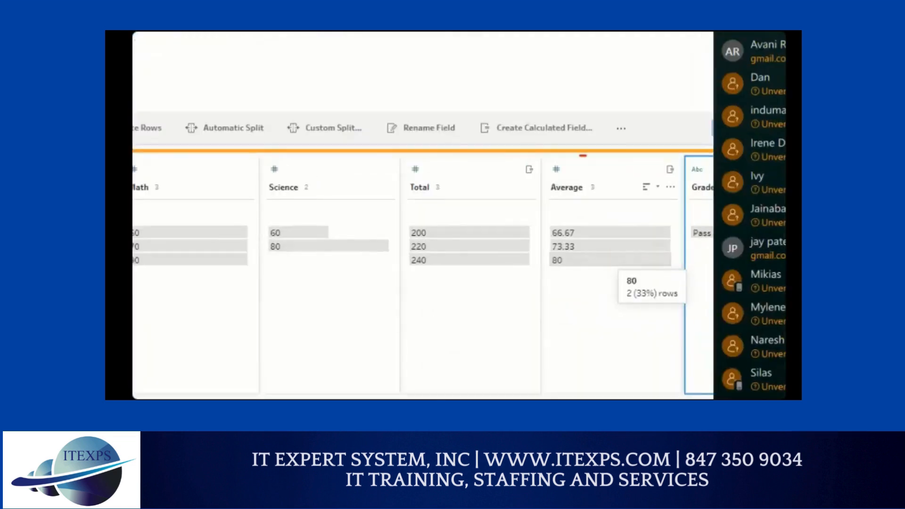
mouse_move(583, 156)
mouse_down()
mouse_move(549, 205)
mouse_move(595, 171)
mouse_move(686, 175)
mouse_up()
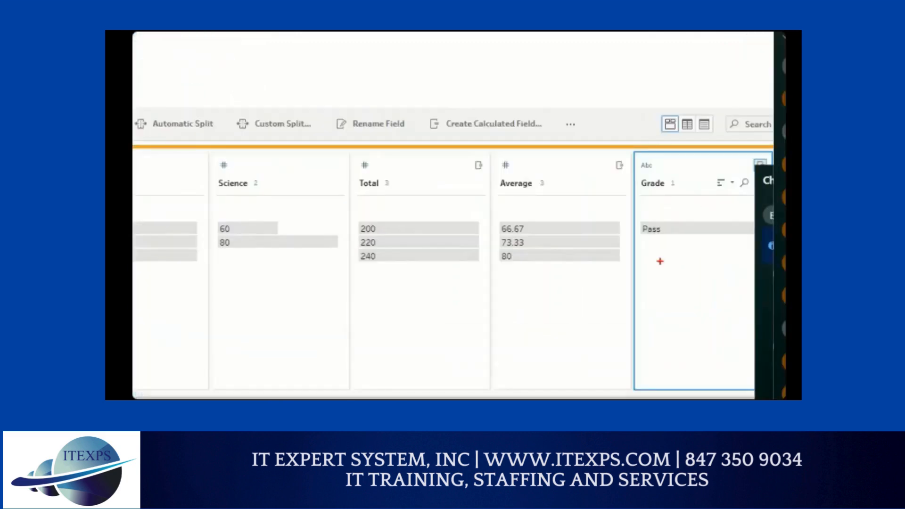
drag(515, 194, 581, 191)
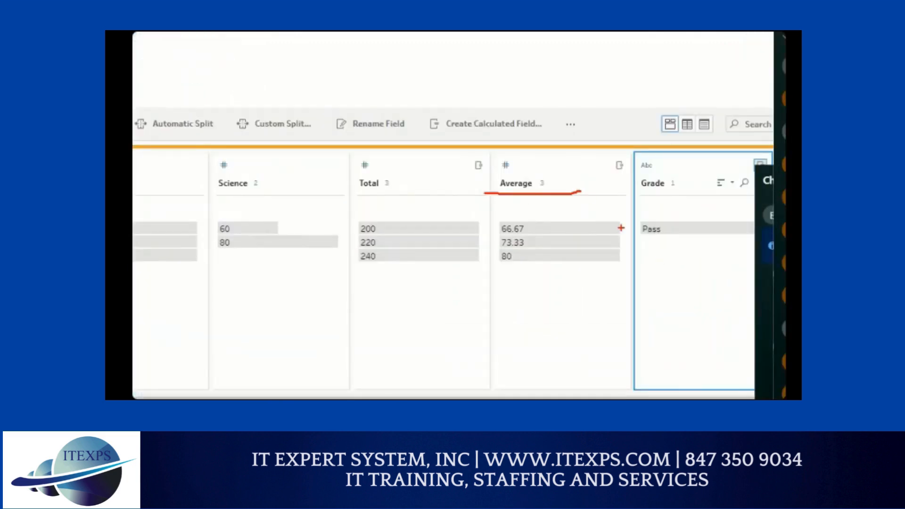
mouse_move(644, 153)
mouse_down()
mouse_move(679, 258)
mouse_move(667, 176)
mouse_up()
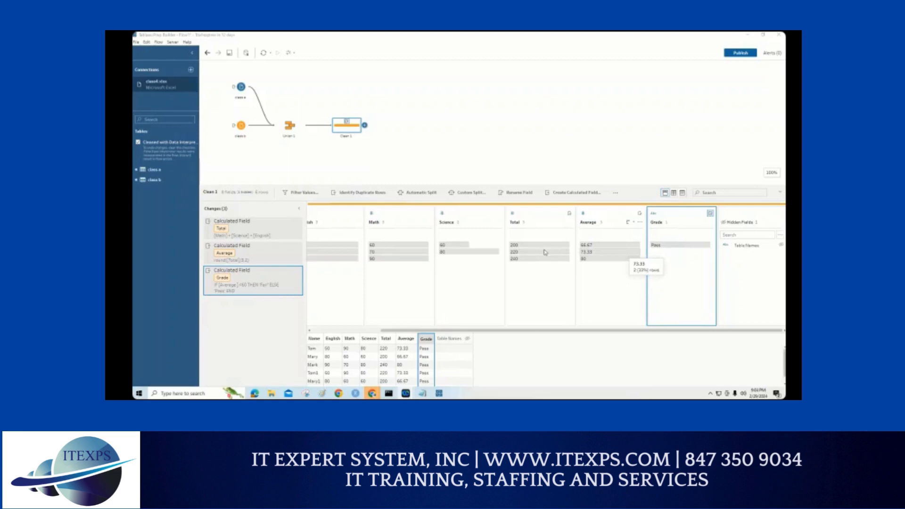
Step: Add an Output step after Clean 1 and review the original and calculated columns in its data preview
click(365, 125)
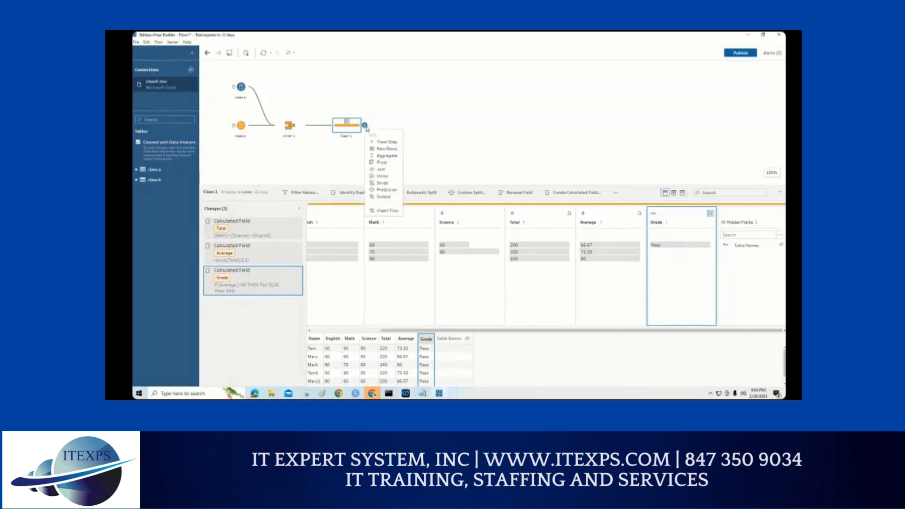
click(383, 196)
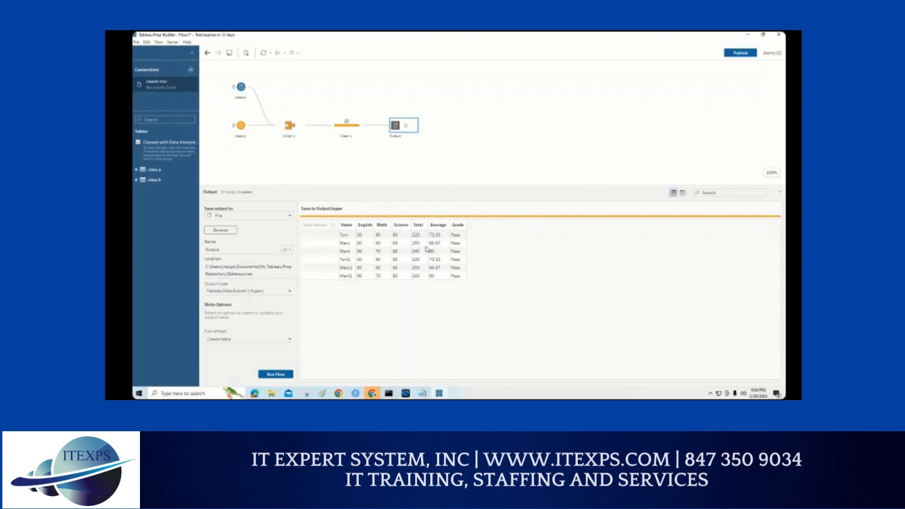
mouse_move(301, 204)
mouse_down()
mouse_move(390, 204)
mouse_move(394, 320)
mouse_move(253, 308)
mouse_move(255, 191)
mouse_up()
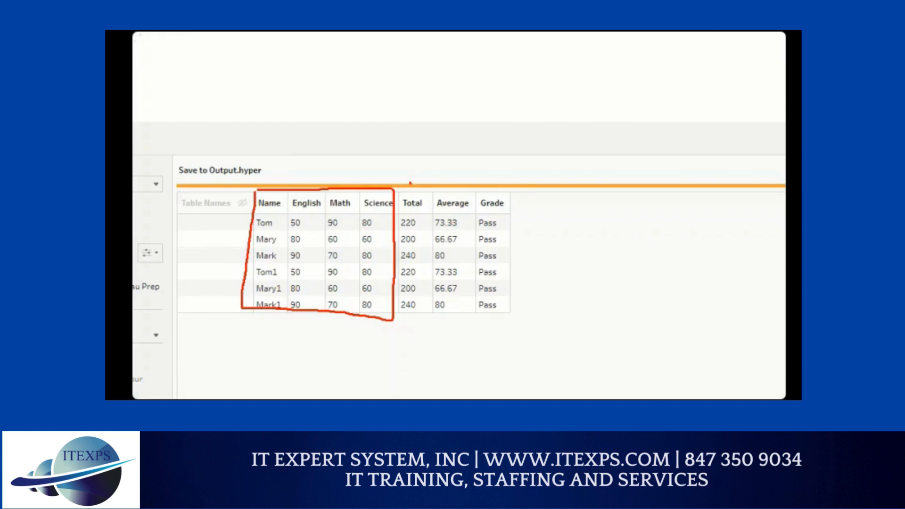
mouse_move(409, 183)
mouse_down()
mouse_move(432, 164)
mouse_move(497, 164)
mouse_up()
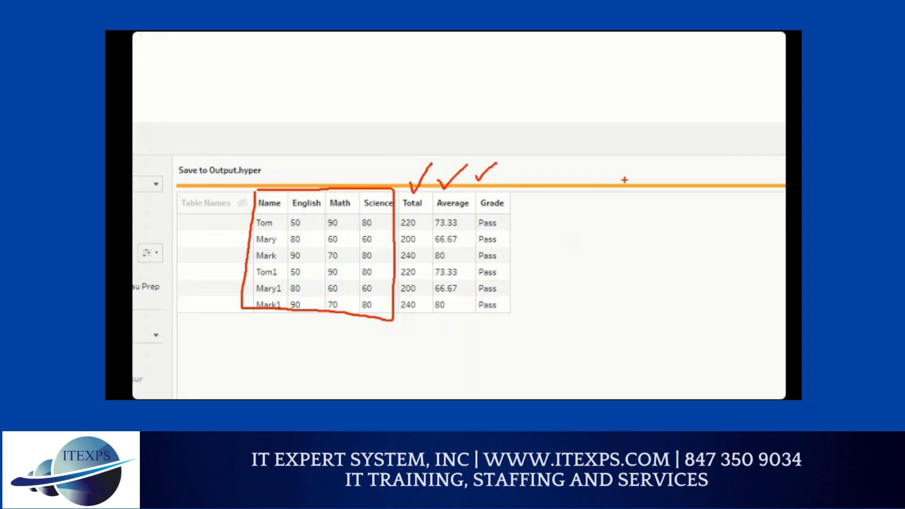
mouse_move(619, 179)
mouse_down()
mouse_move(580, 223)
mouse_move(608, 253)
mouse_up()
mouse_move(612, 232)
mouse_down()
mouse_move(618, 247)
mouse_move(646, 251)
mouse_move(748, 243)
mouse_up()
drag(606, 274, 693, 268)
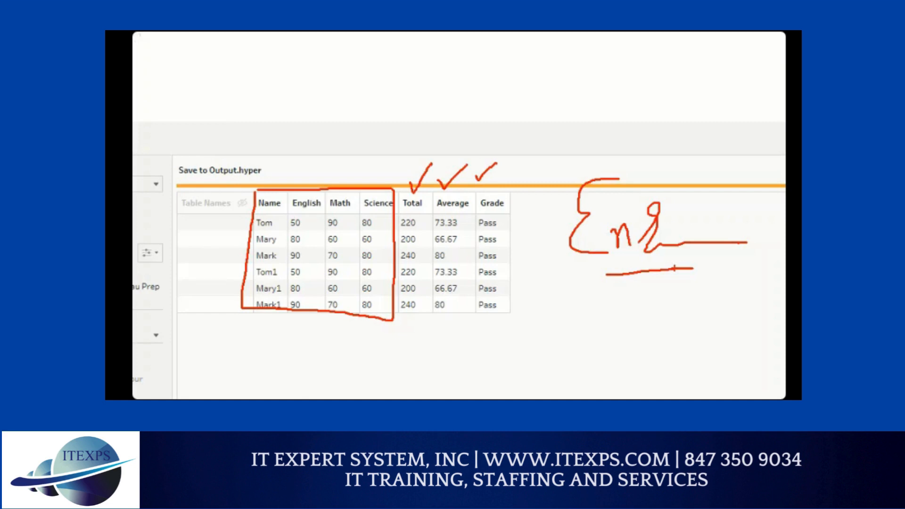
key(Escape)
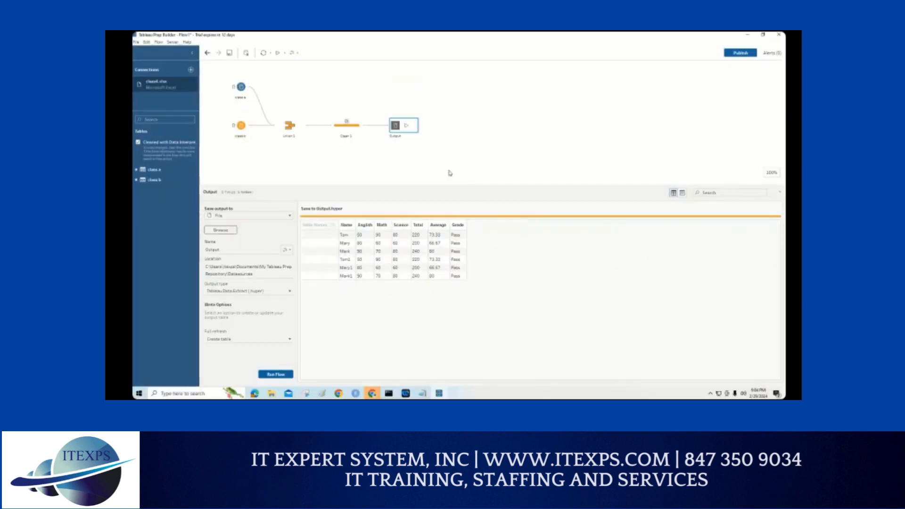
Step: Review the Save Steps as Flow options available for the Output step
right_click(404, 126)
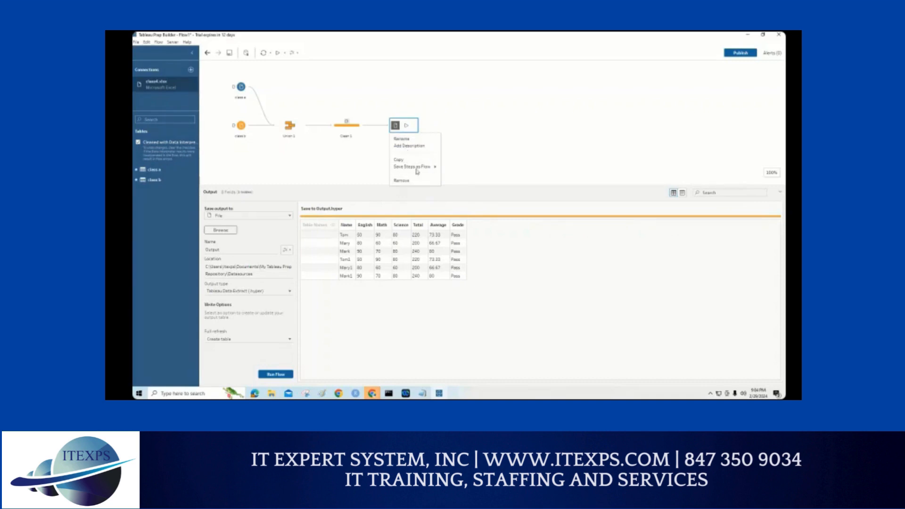
mouse_move(417, 171)
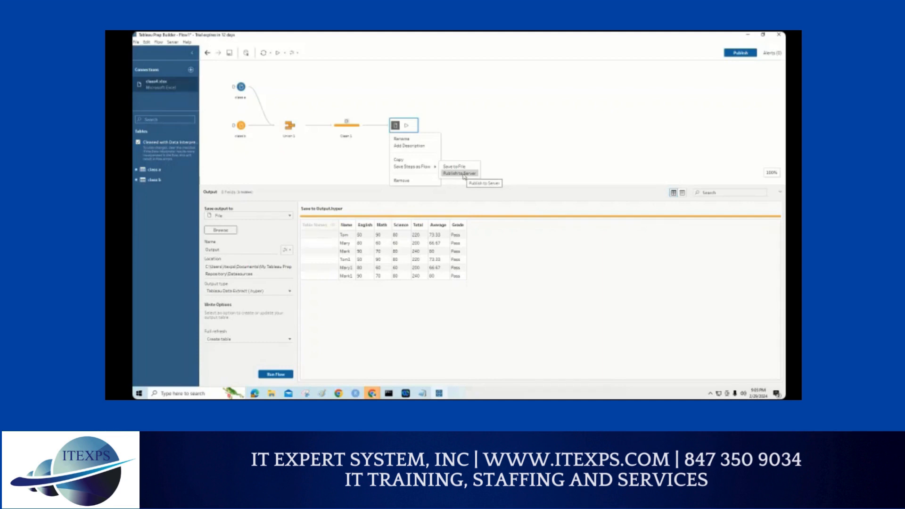
click(458, 127)
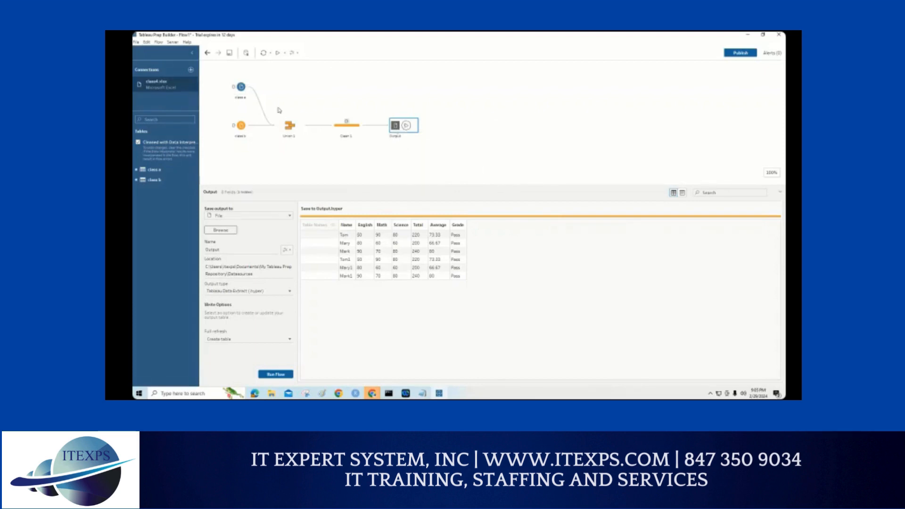
drag(216, 68, 375, 163)
click(461, 161)
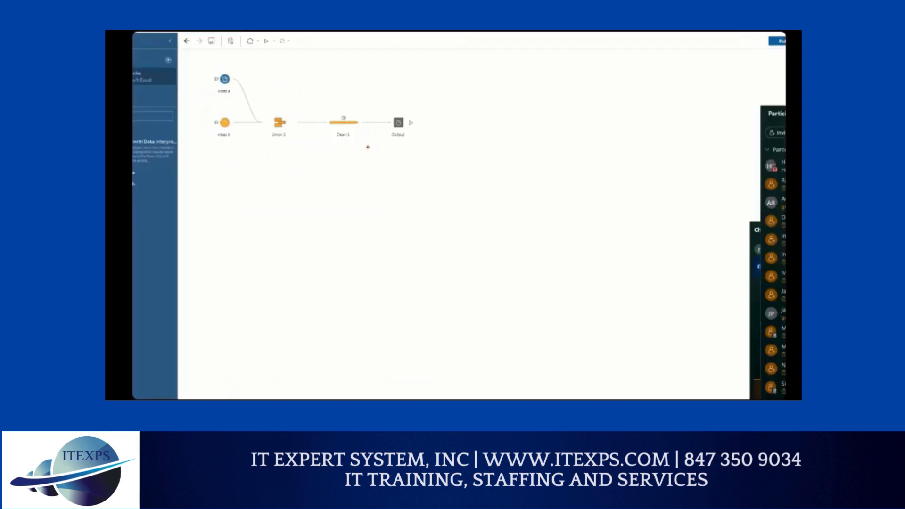
mouse_move(193, 66)
mouse_down()
mouse_move(737, 70)
mouse_move(744, 238)
mouse_move(494, 271)
mouse_move(160, 265)
mouse_up()
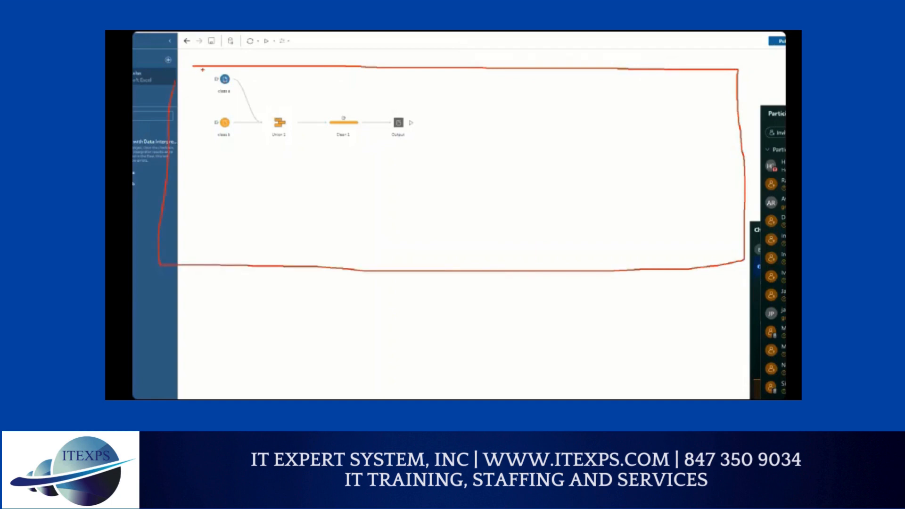
mouse_move(203, 70)
mouse_down()
mouse_move(415, 76)
mouse_move(428, 165)
mouse_move(230, 163)
mouse_move(199, 145)
mouse_move(199, 71)
mouse_up()
drag(281, 172, 329, 191)
key(Escape)
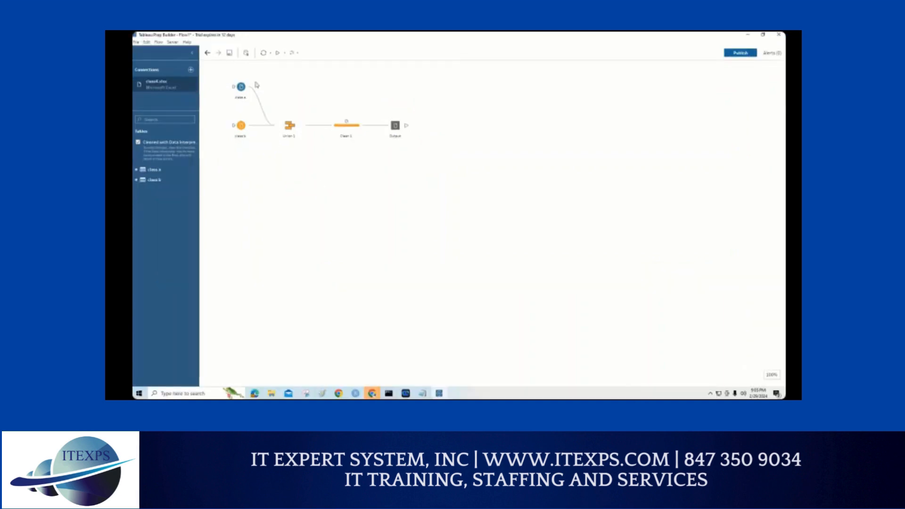
Step: Group the class a, class b and union steps of the flow, and expand the group
drag(223, 69, 310, 153)
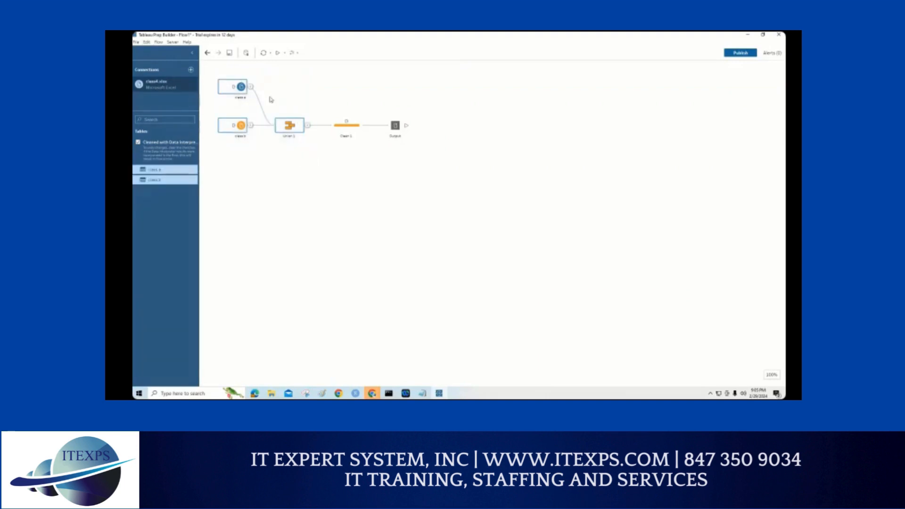
right_click(293, 125)
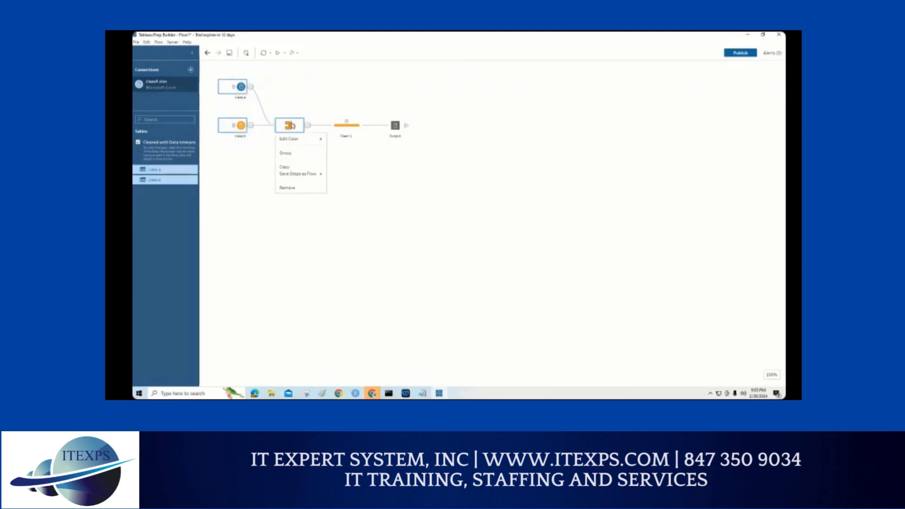
click(292, 154)
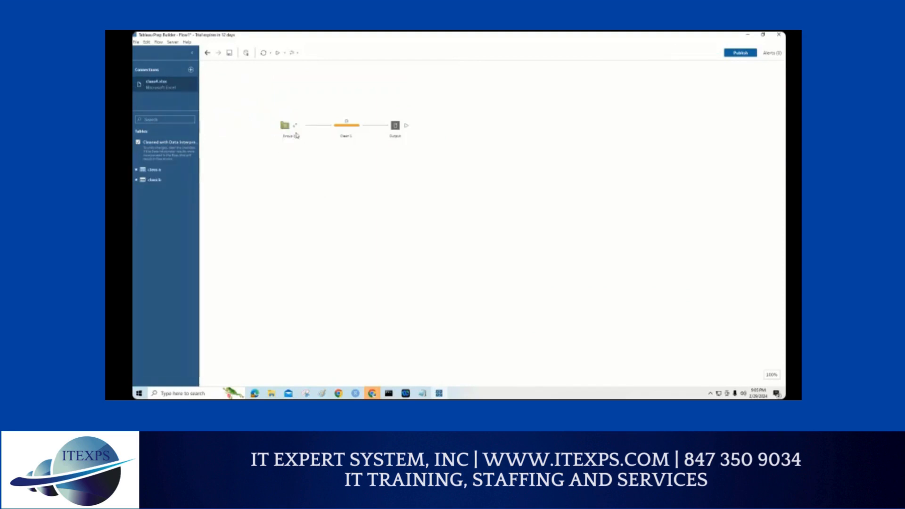
click(297, 127)
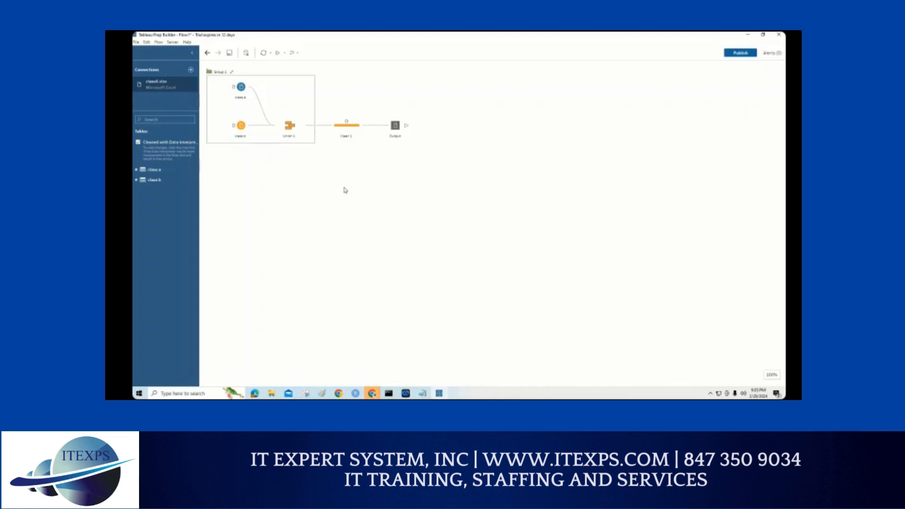
Step: Run the whole flow, replacing the existing Output.hyper file, and dismiss the completion notice
click(278, 53)
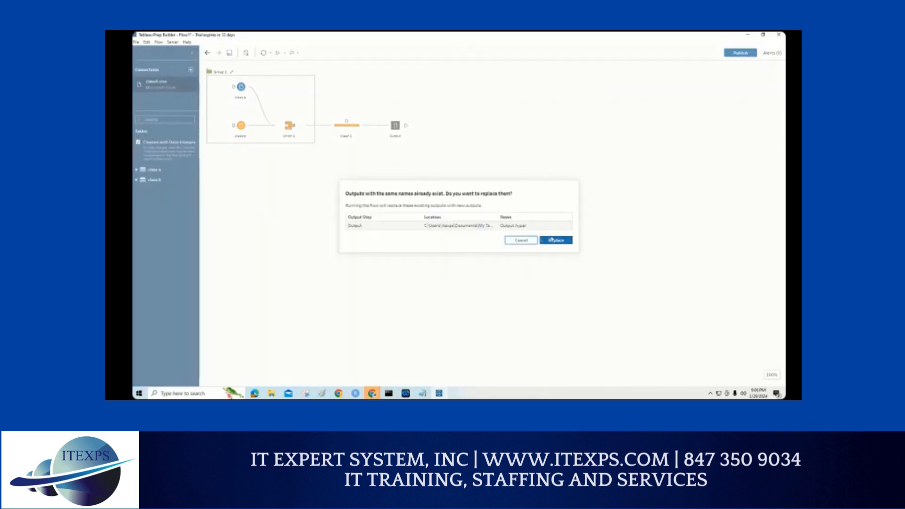
click(549, 241)
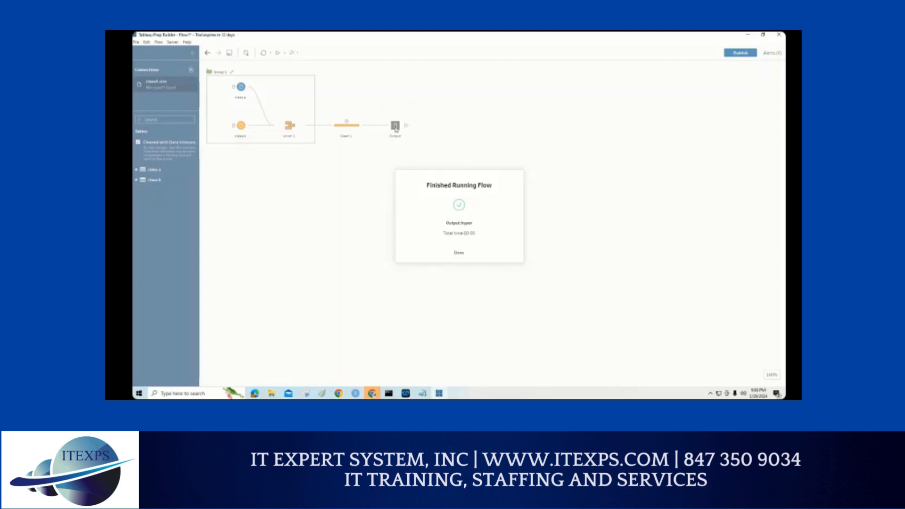
click(445, 249)
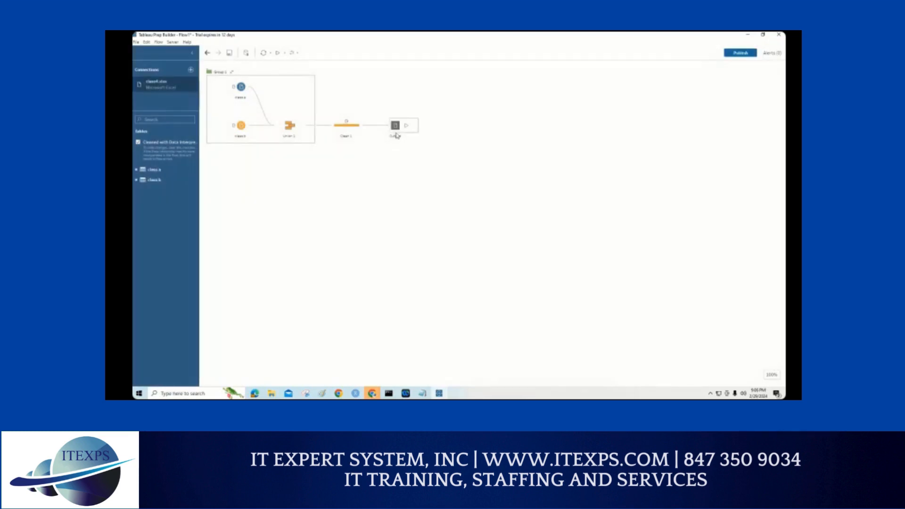
Step: Set the Output step's save location to the Downloads folder and run the flow
click(397, 135)
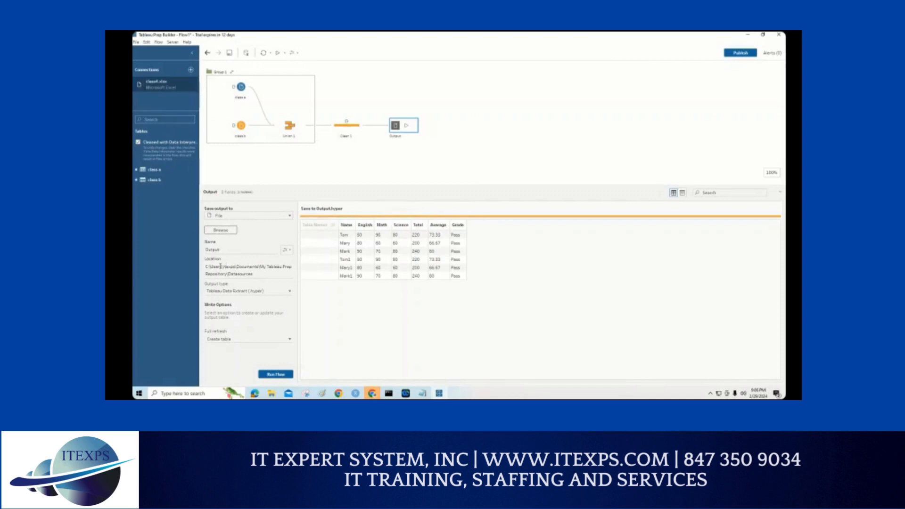
drag(255, 271, 205, 265)
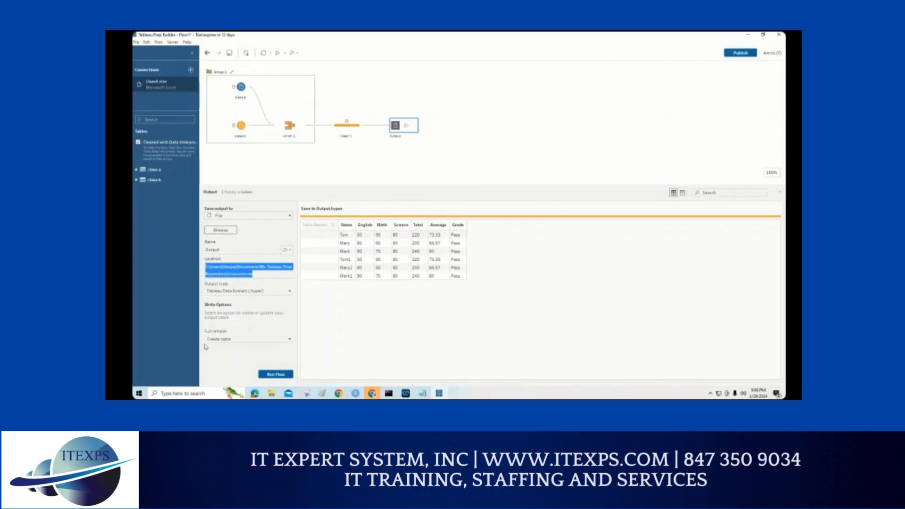
click(221, 231)
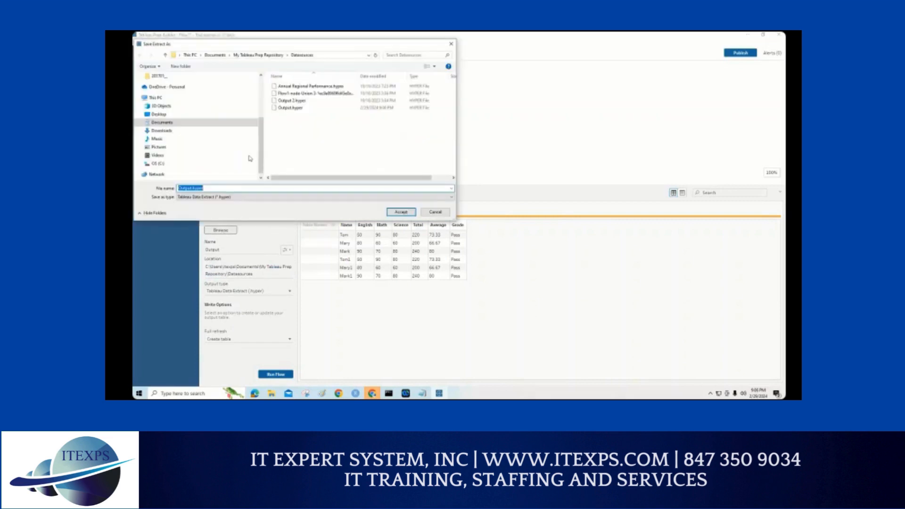
click(162, 131)
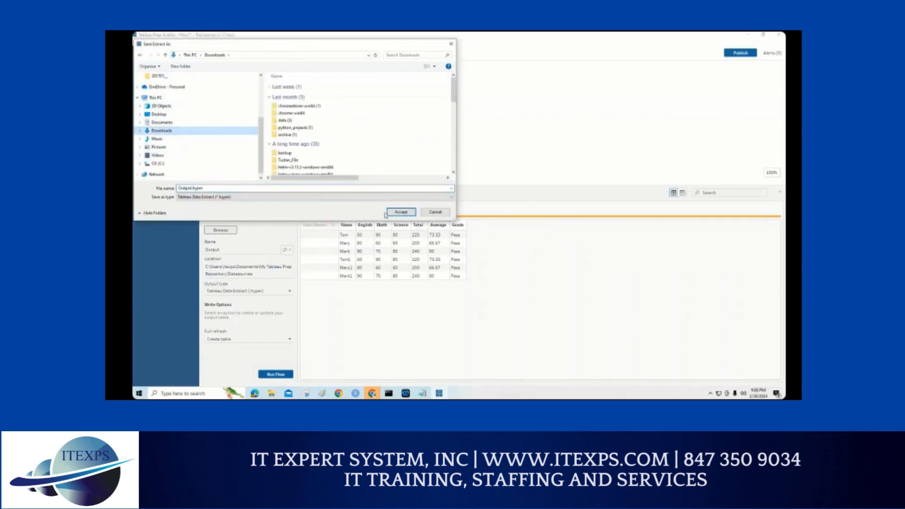
click(401, 213)
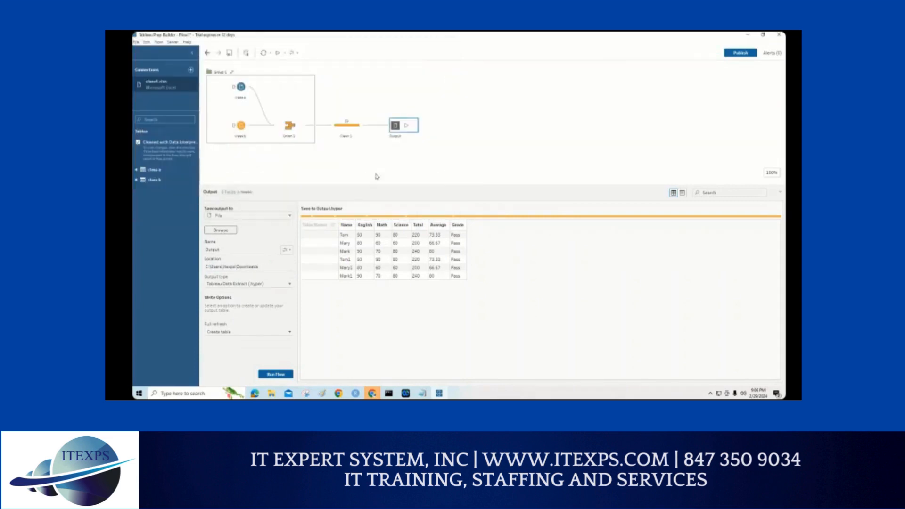
click(274, 375)
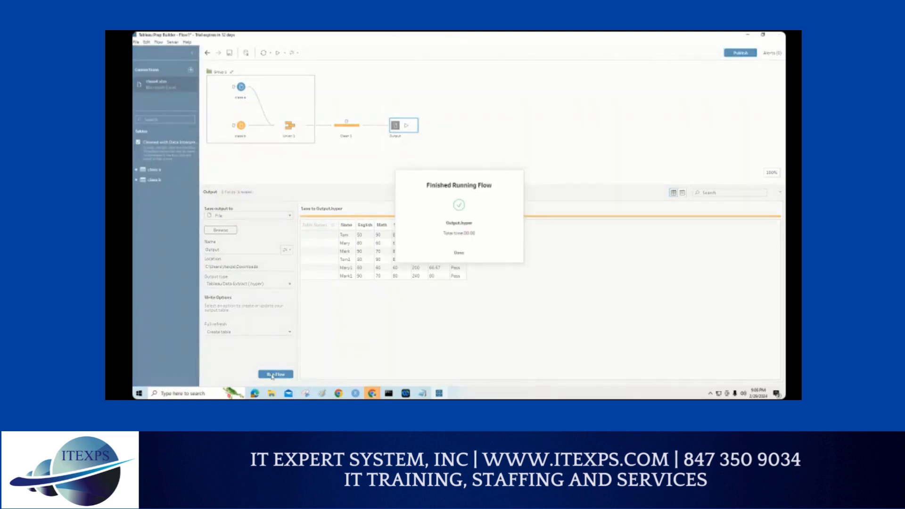
click(459, 253)
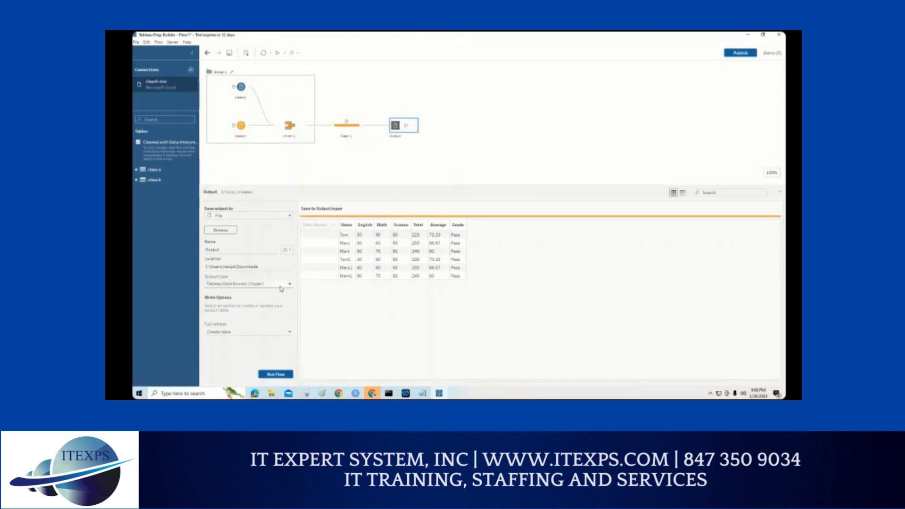
Step: Set the output type to Comma Separated Values (.csv) and run the flow, replacing the existing Output.csv
click(281, 286)
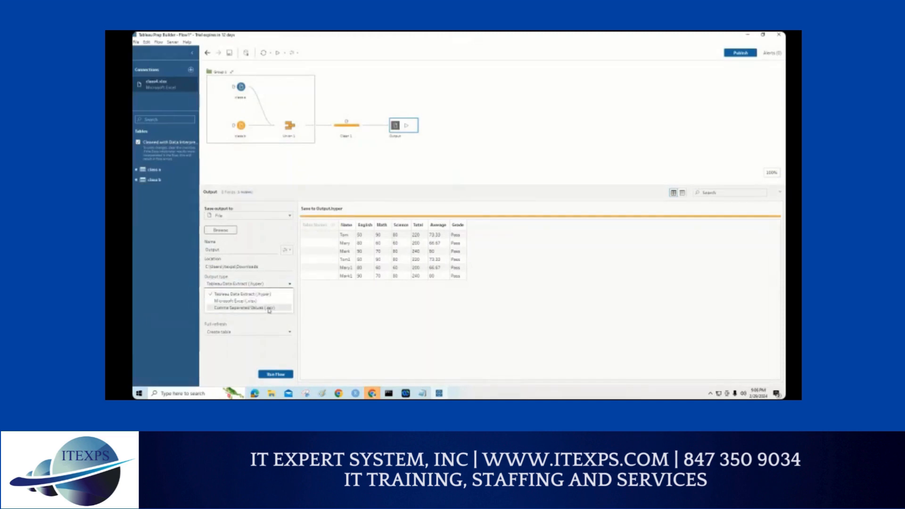
click(247, 301)
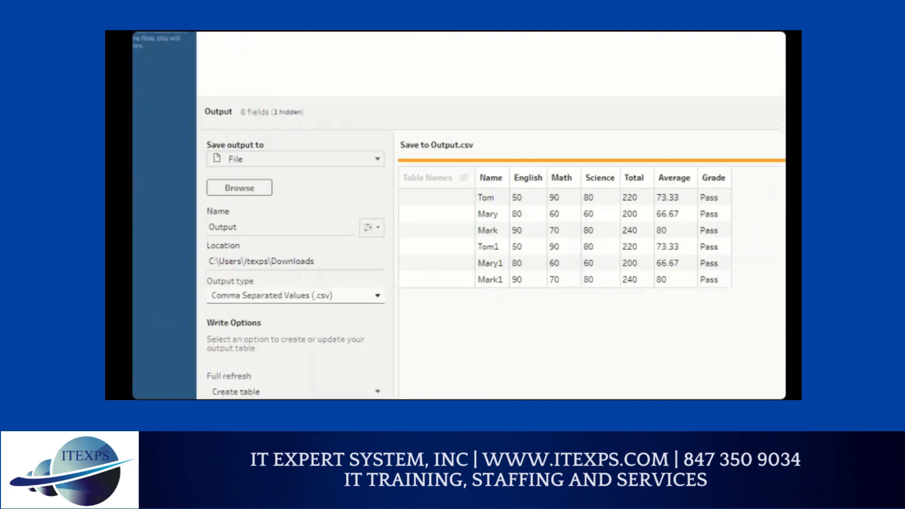
click(263, 221)
mouse_move(299, 177)
mouse_down()
mouse_move(234, 203)
mouse_move(208, 184)
mouse_up()
mouse_move(311, 247)
mouse_down()
mouse_move(250, 244)
mouse_move(259, 250)
mouse_up()
mouse_move(322, 299)
mouse_down()
mouse_move(367, 311)
mouse_move(304, 307)
mouse_move(360, 290)
mouse_move(330, 295)
mouse_up()
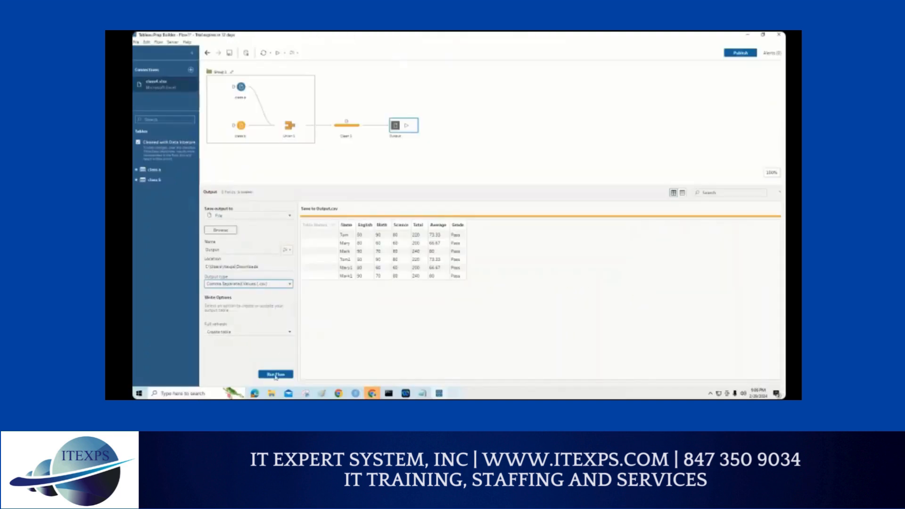
click(276, 374)
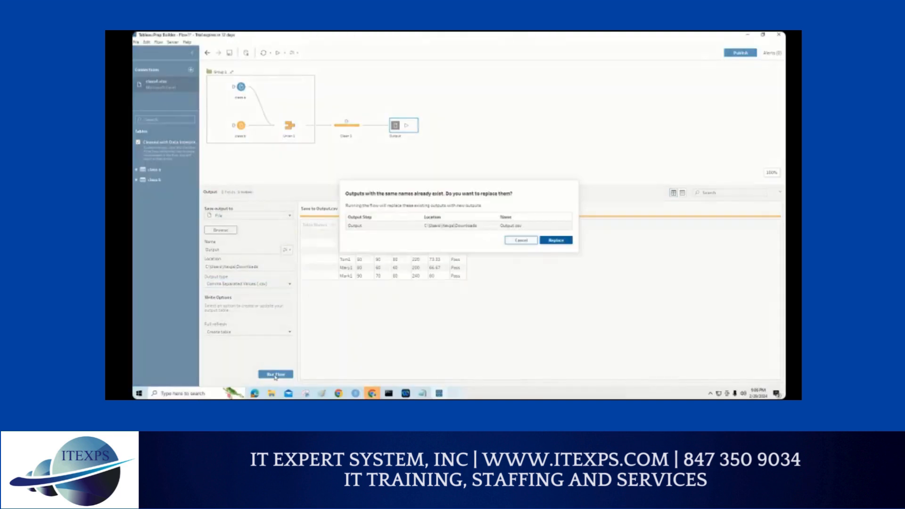
click(556, 240)
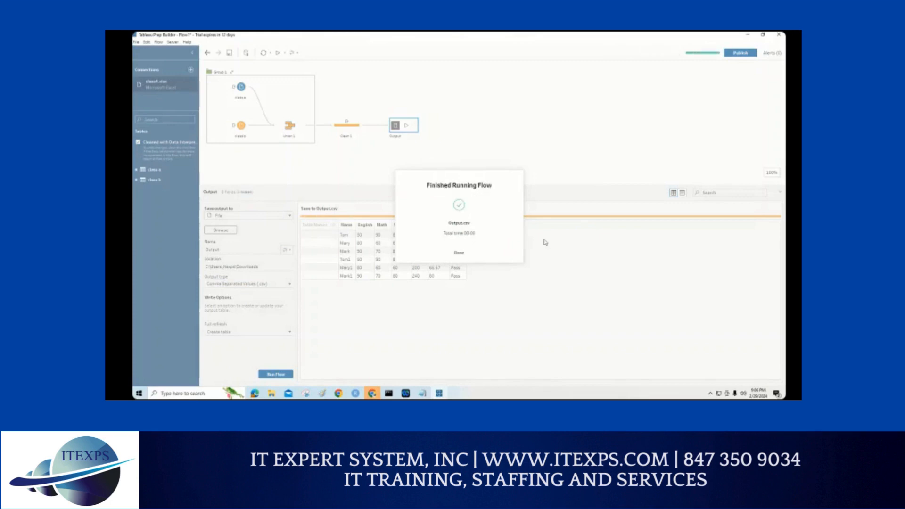
Step: Open Output.csv from the Downloads folder, review its exported columns in Excel and close the file
mouse_move(274, 394)
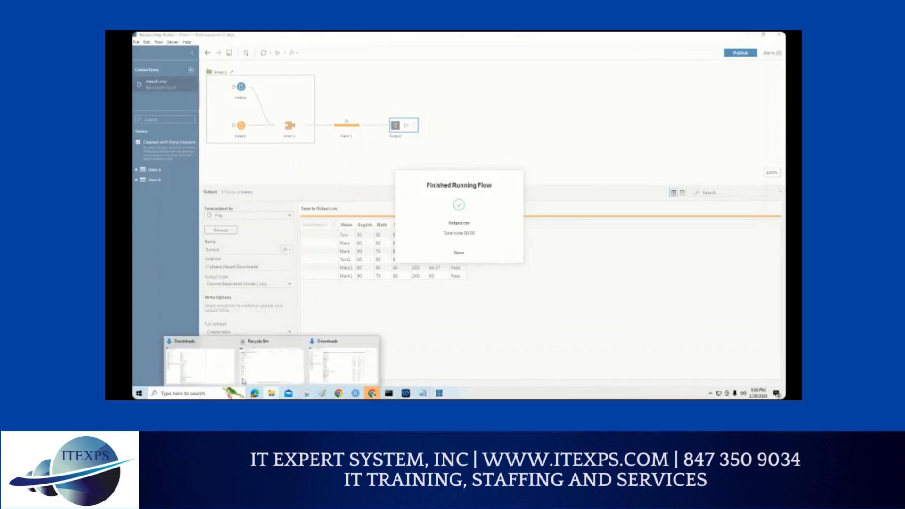
click(225, 374)
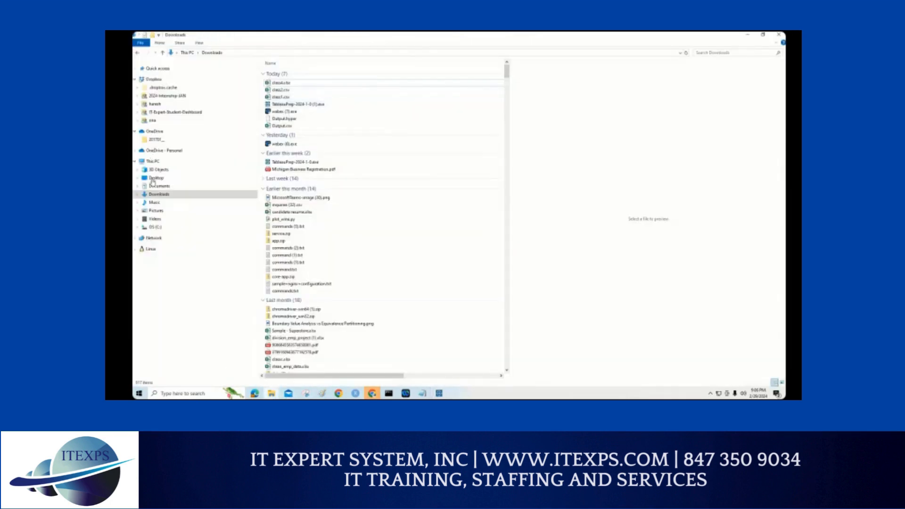
click(159, 195)
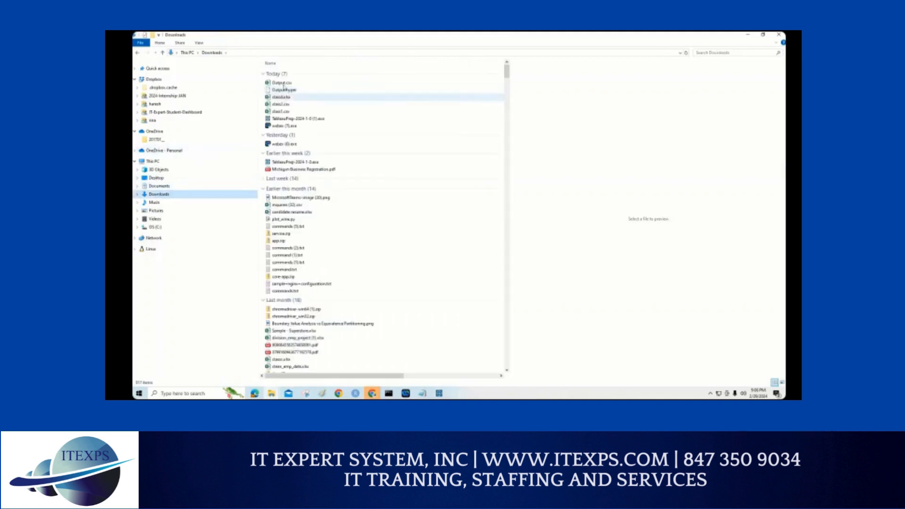
double_click(283, 84)
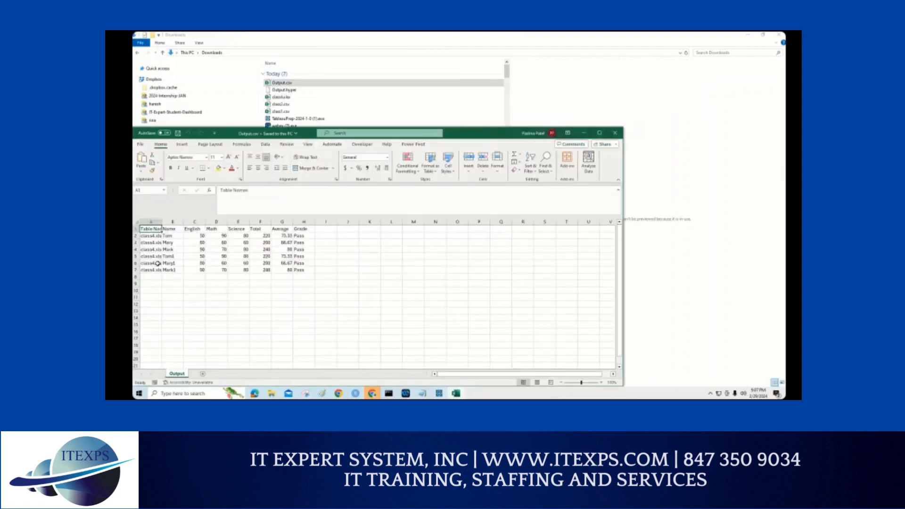
drag(178, 156, 177, 307)
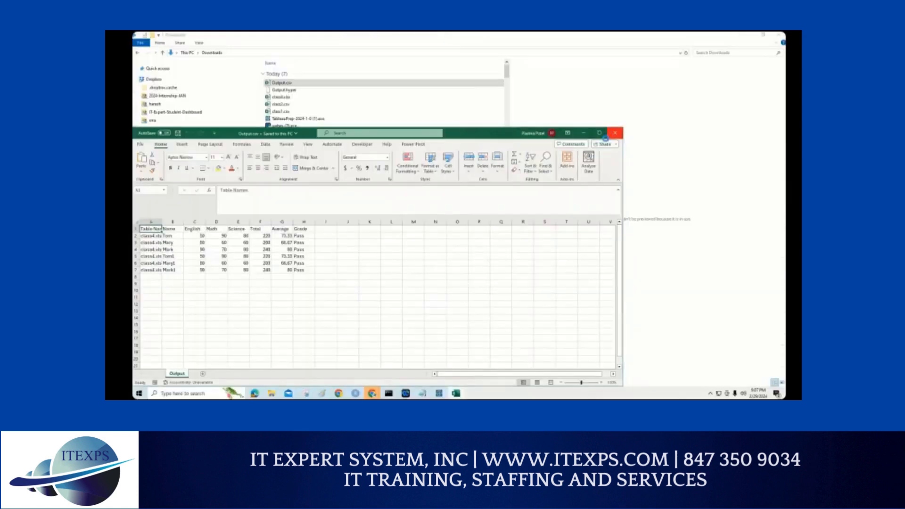
click(614, 133)
Step: Switch back to Tableau Prep Builder, dismiss the completion notice and view the changes and data of the Clean 1 step
click(440, 394)
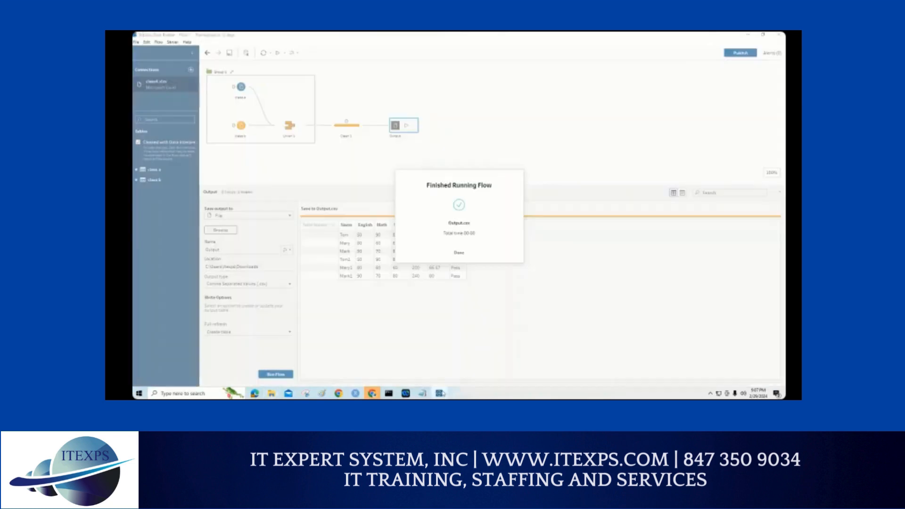
click(468, 255)
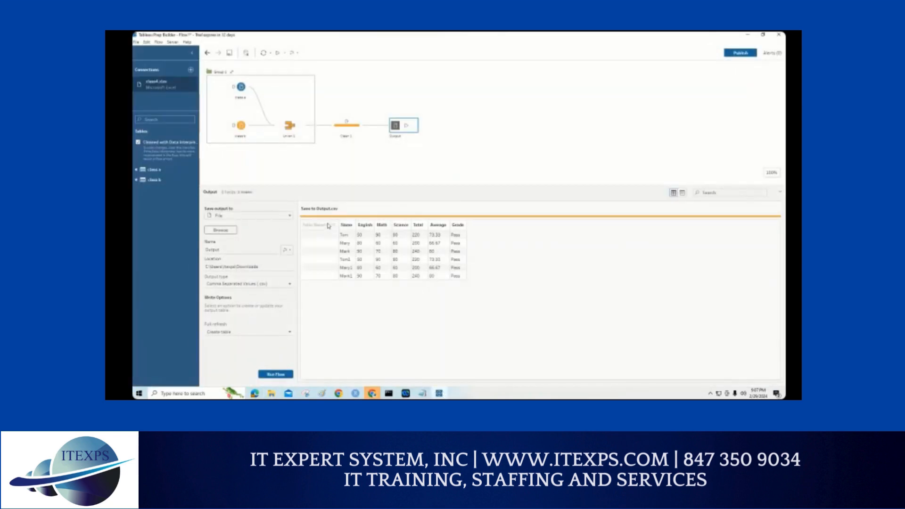
click(351, 127)
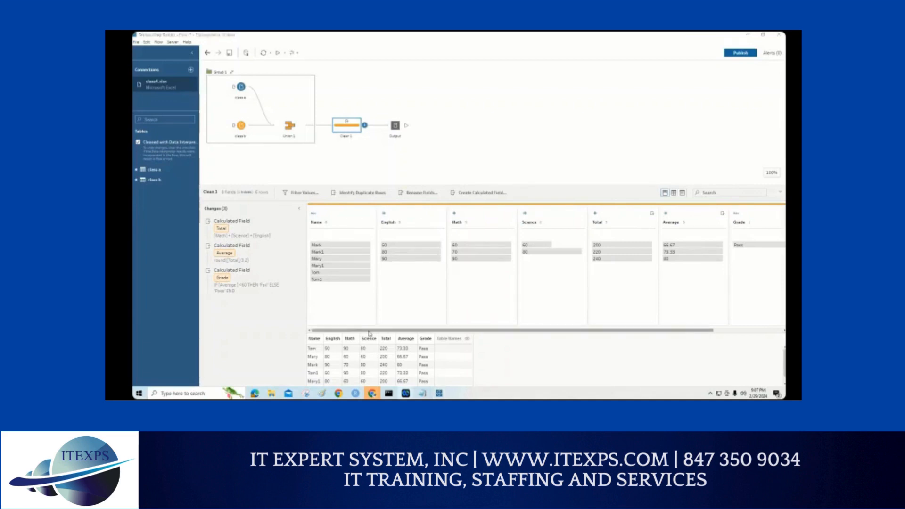
Step: Review the Output step's preview, and check the search options for the Hidden Fields in the union step
click(394, 128)
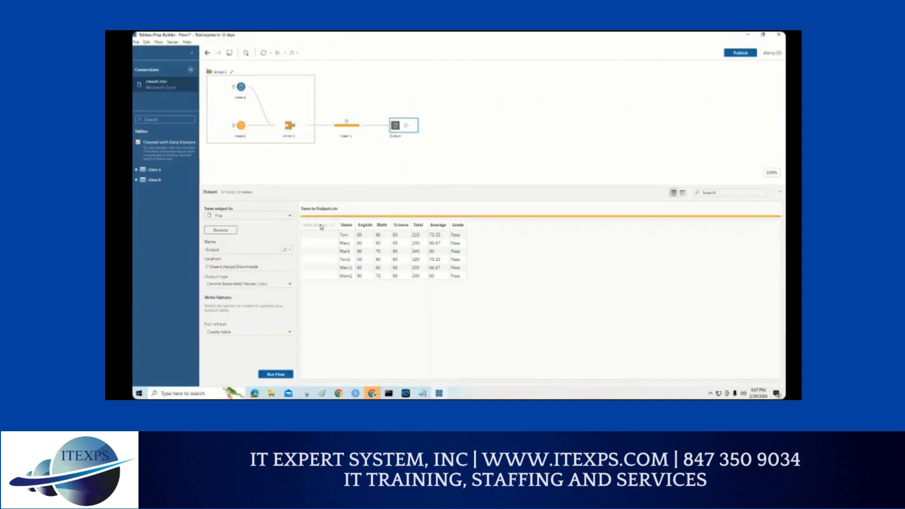
click(291, 127)
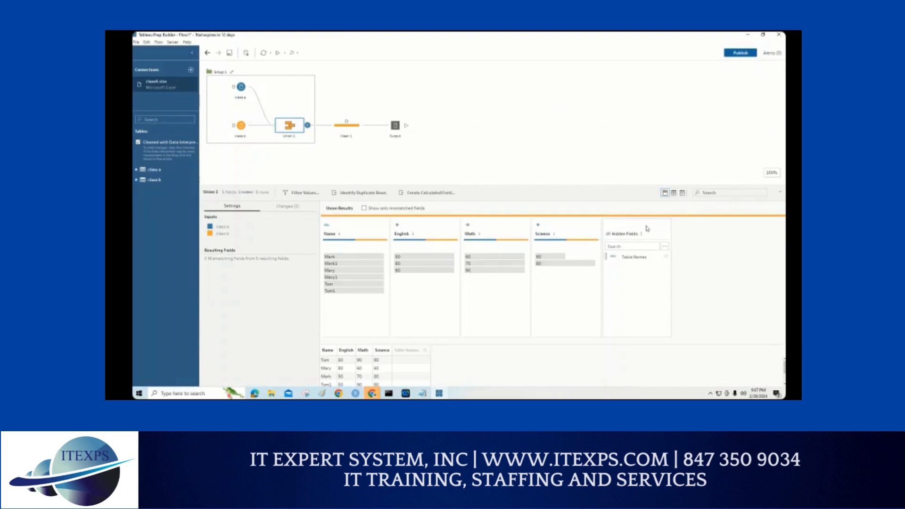
click(664, 247)
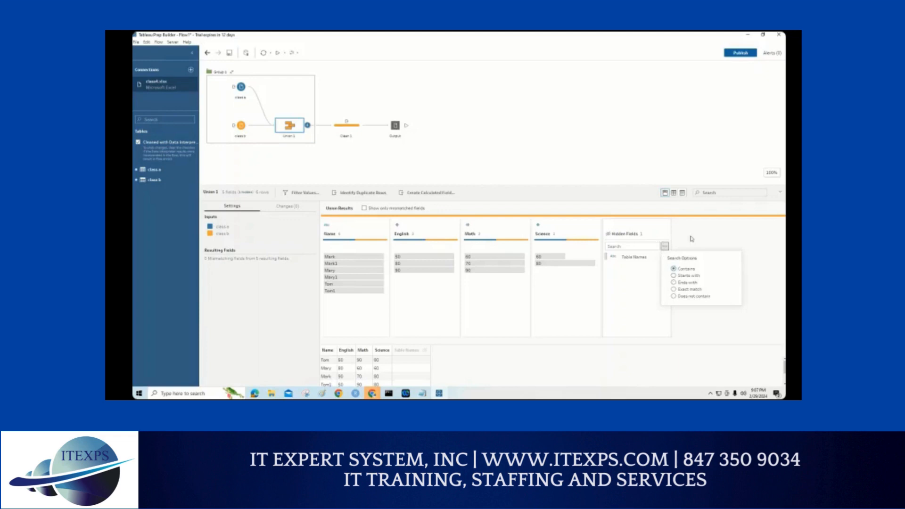
click(675, 247)
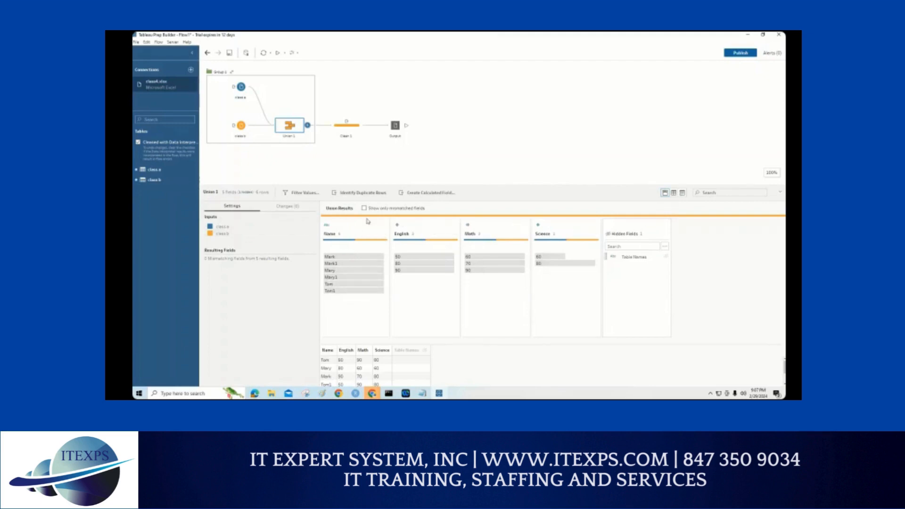
Step: Examine the Hidden Fields of the Clean 1 step and show their search options
click(343, 128)
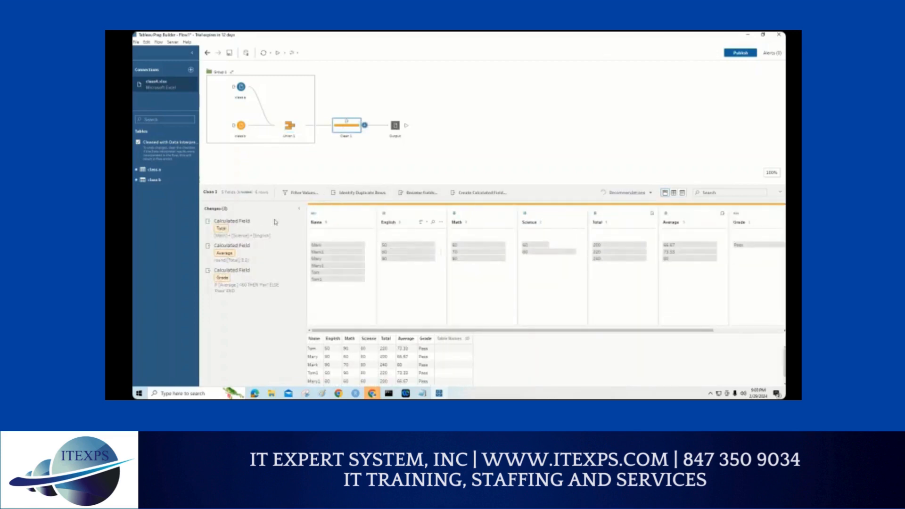
drag(393, 332, 463, 332)
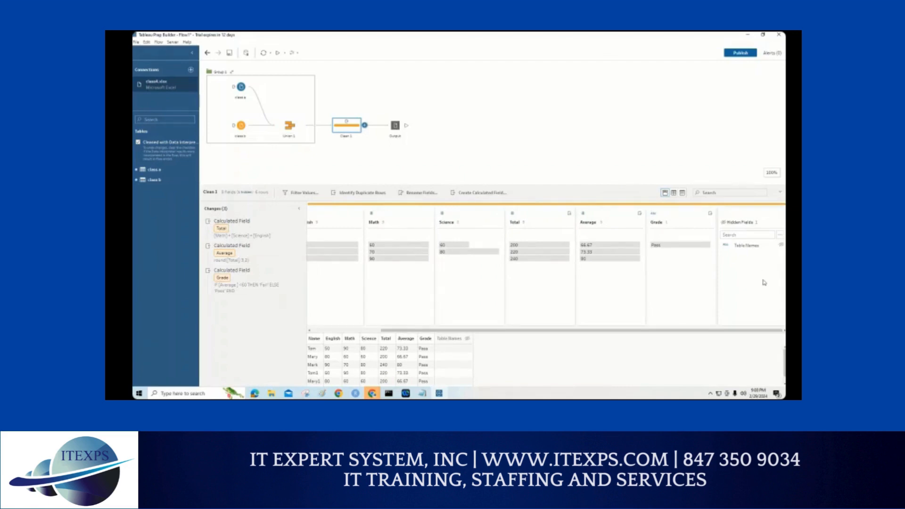
click(707, 331)
click(780, 235)
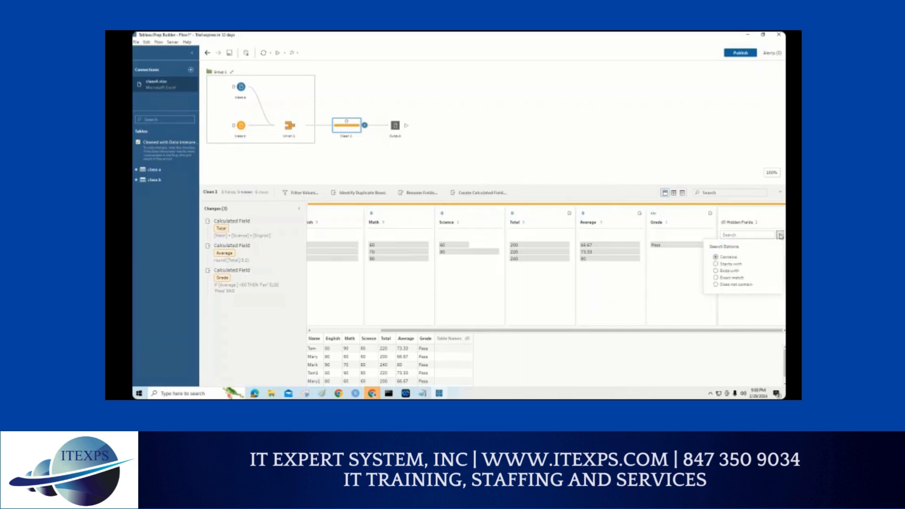